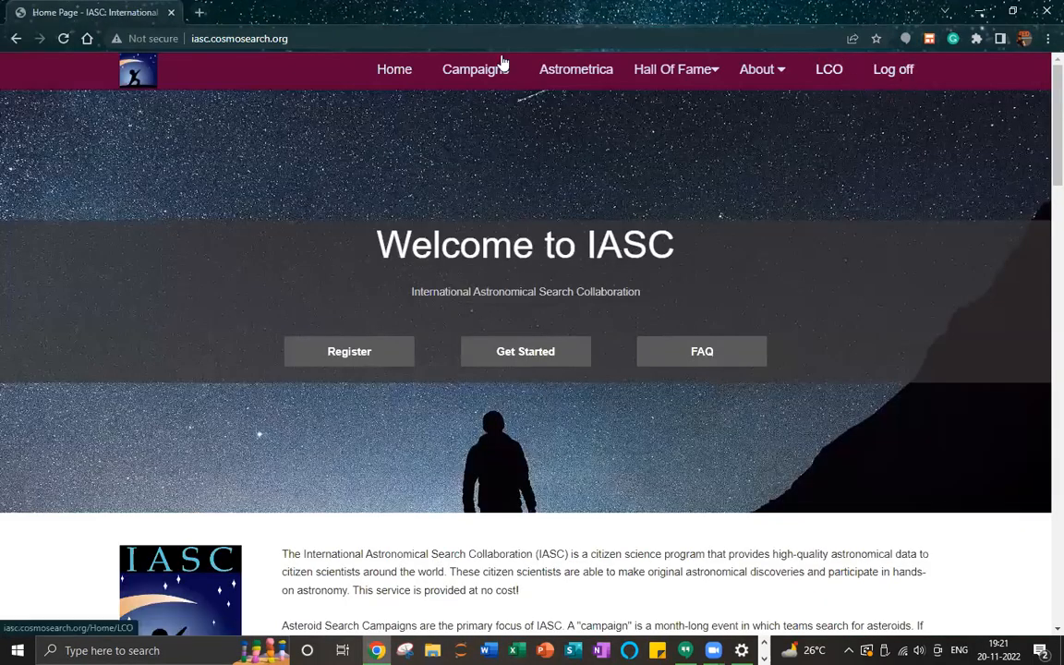
Open the Campaigns page of the IASC website and look through the teams in the CB Devgun Memorial Asteroid Search Campaign.
{"action": "left_click", "coordinate": [475, 70]}
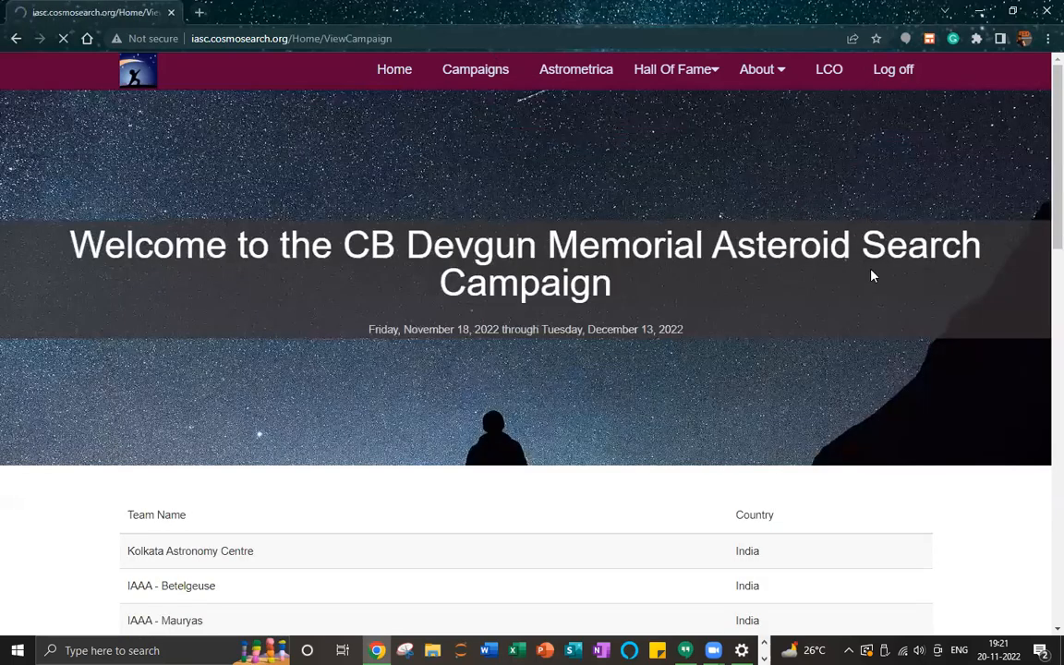
{"action": "scroll", "coordinate": [871, 275], "scroll_direction": "down", "scroll_amount": 5}
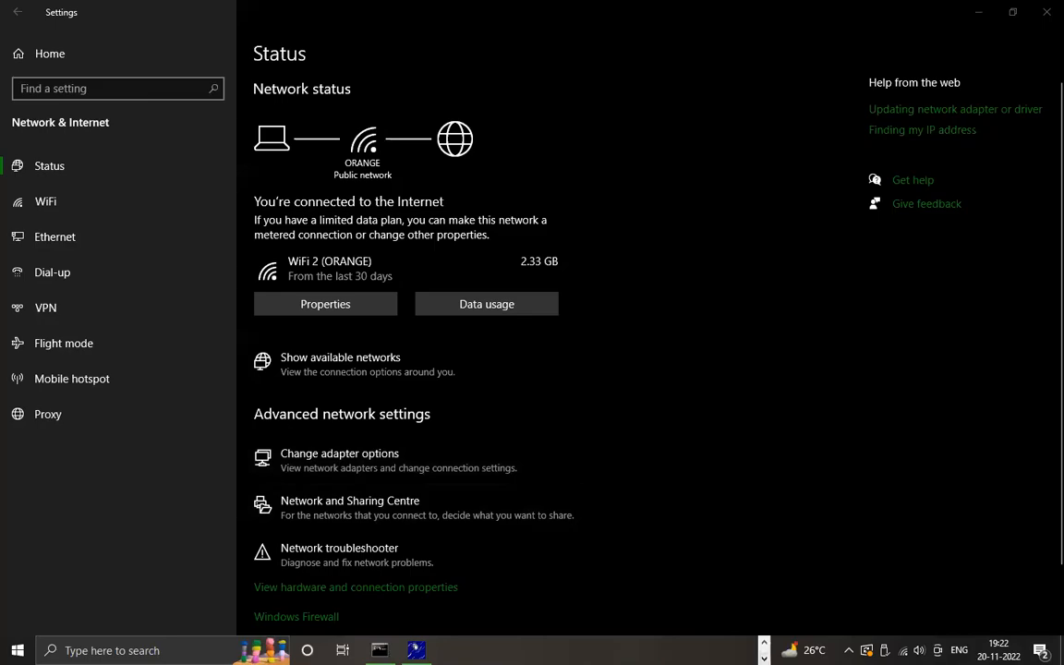
Switch to Astrometrica and load all four FITS images from the XY02_p10 folder inside Astronomical Search Campaign.
{"action": "left_click", "coordinate": [416, 651]}
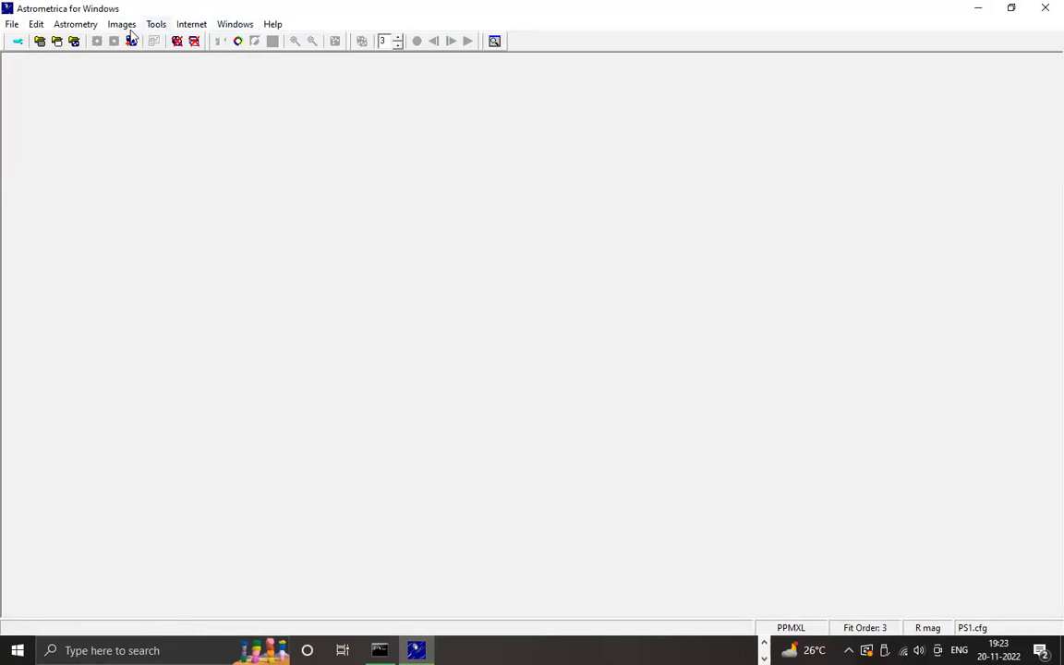
{"action": "left_click", "coordinate": [5, 25]}
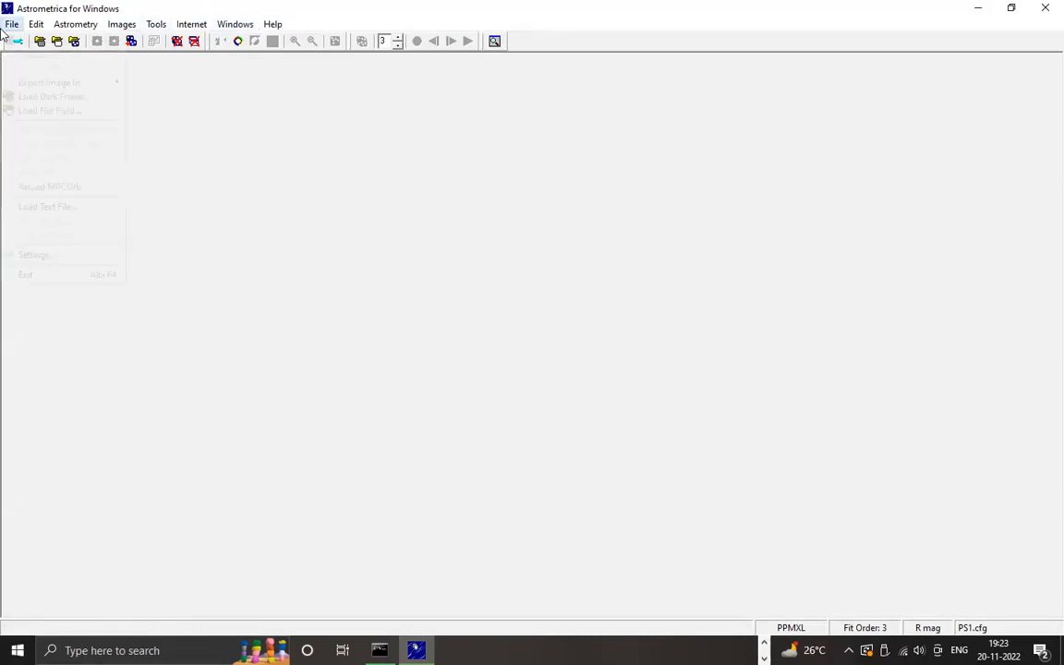
{"action": "left_click", "coordinate": [314, 228]}
{"action": "left_click", "coordinate": [6, 22]}
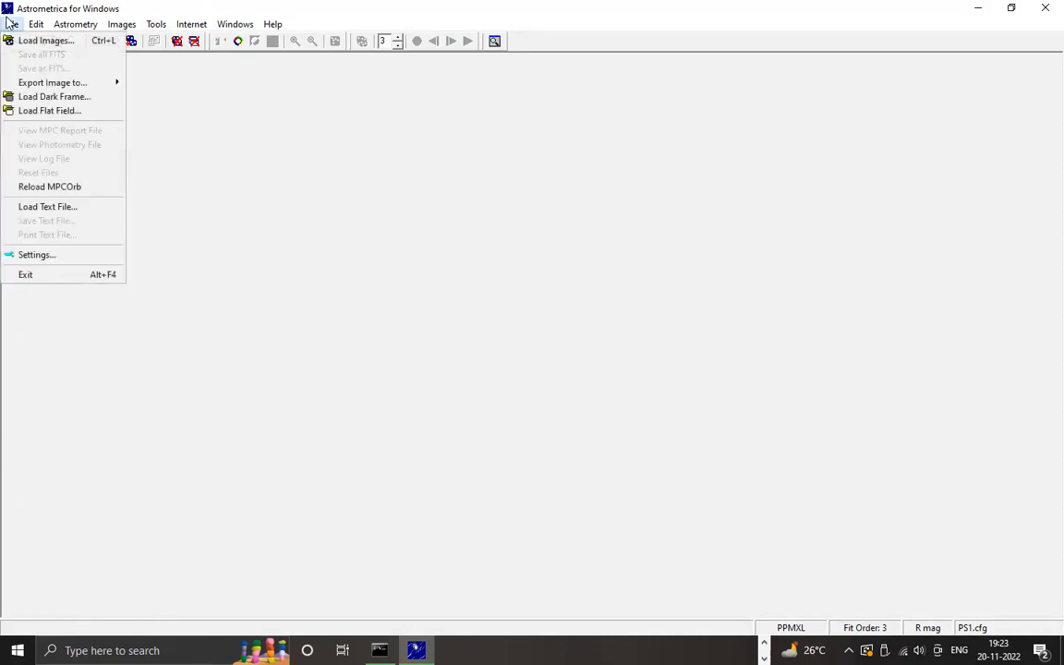
{"action": "left_click", "coordinate": [64, 46]}
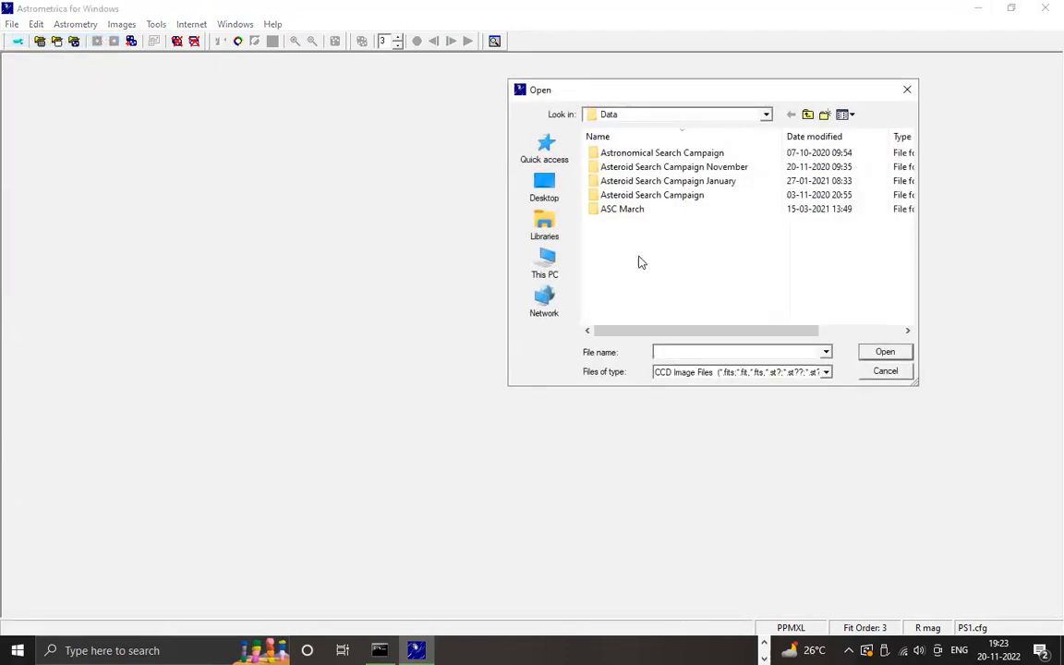
{"action": "double_click", "coordinate": [636, 155]}
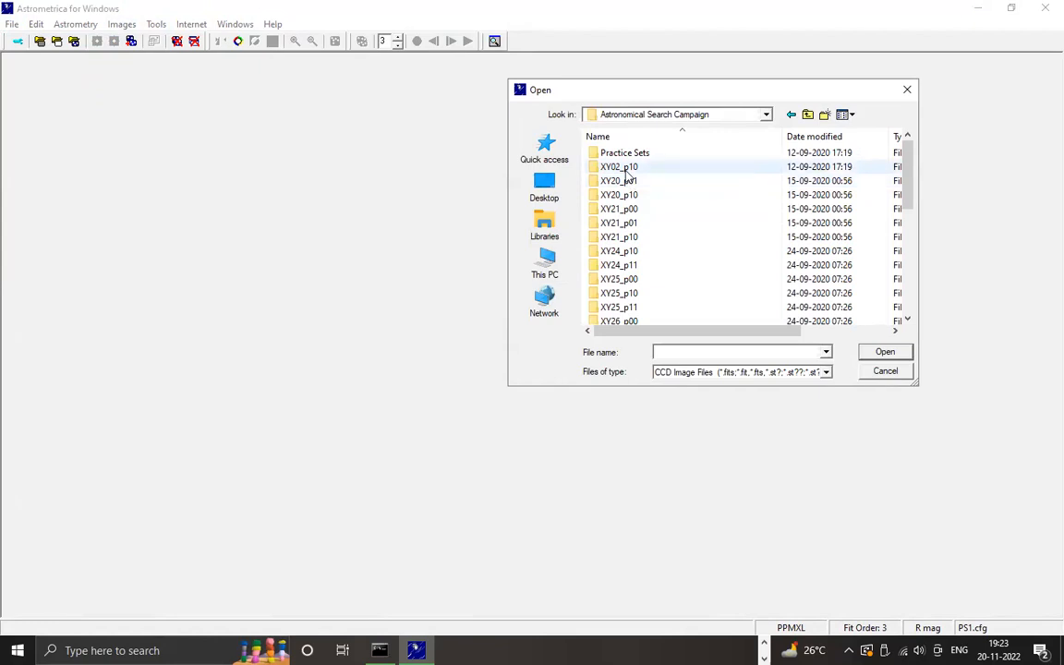
{"action": "double_click", "coordinate": [625, 171]}
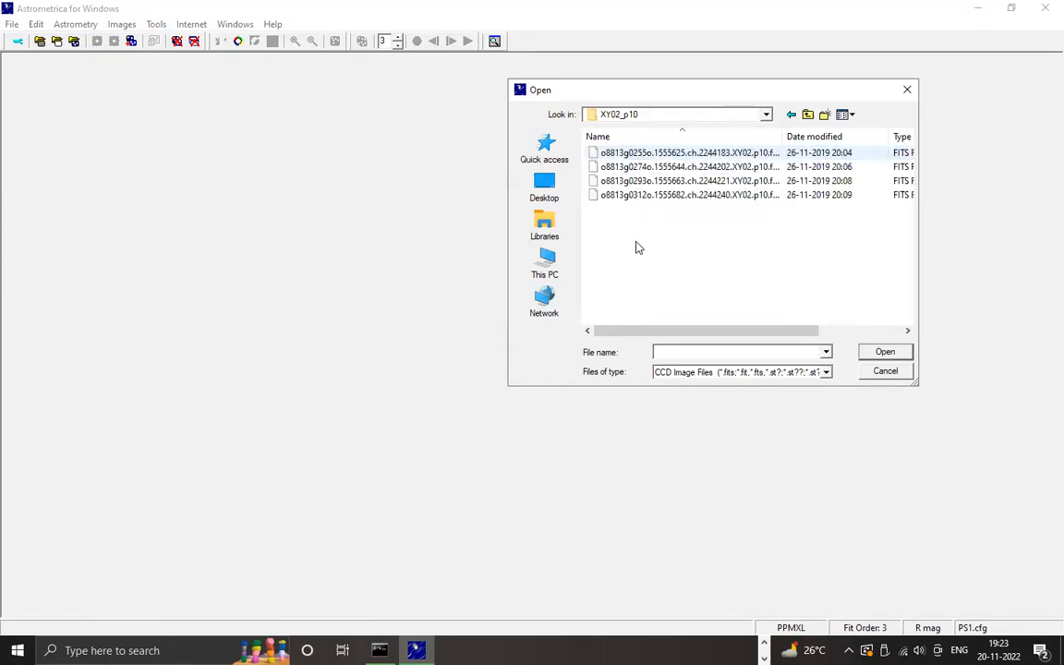
{"action": "left_click_drag", "start_coordinate": [635, 247], "coordinate": [580, 40]}
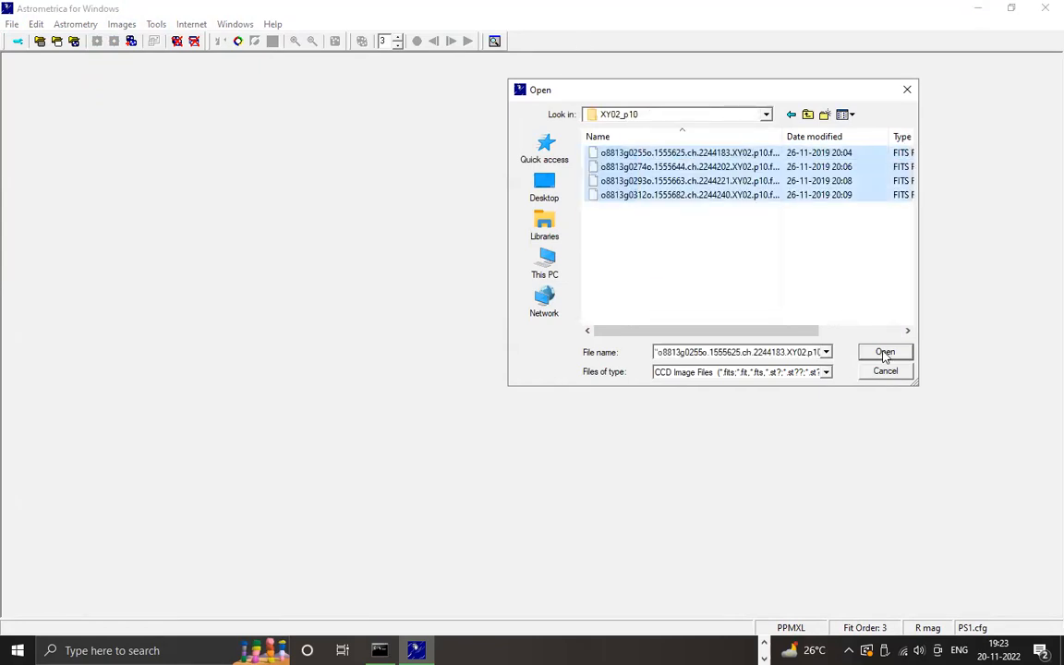
{"action": "left_click", "coordinate": [885, 355]}
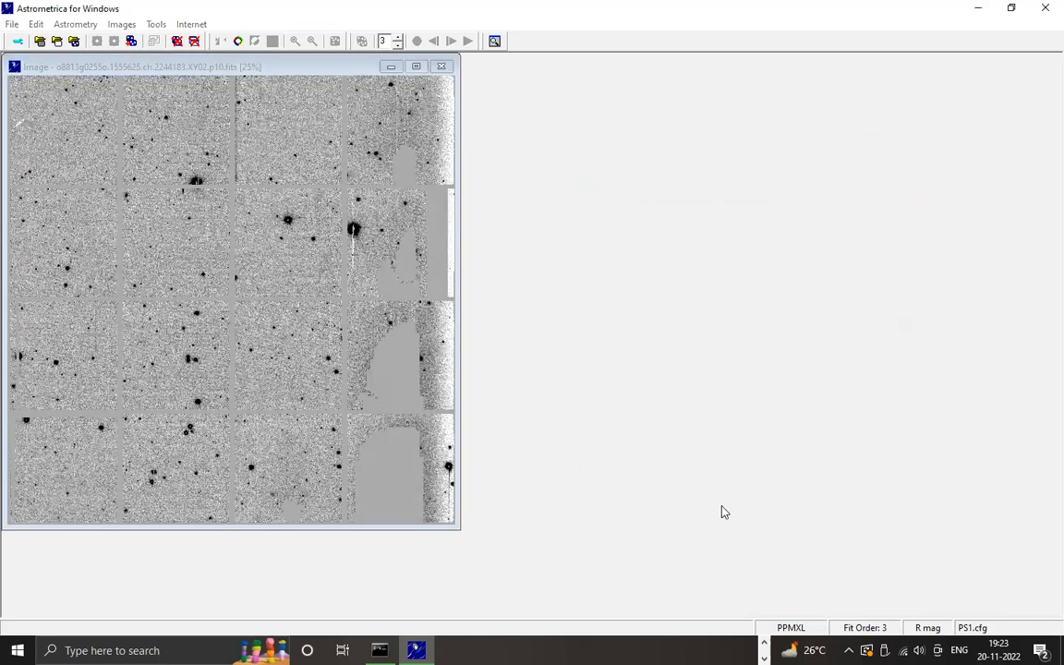
{"action": "left_click", "coordinate": [12, 24]}
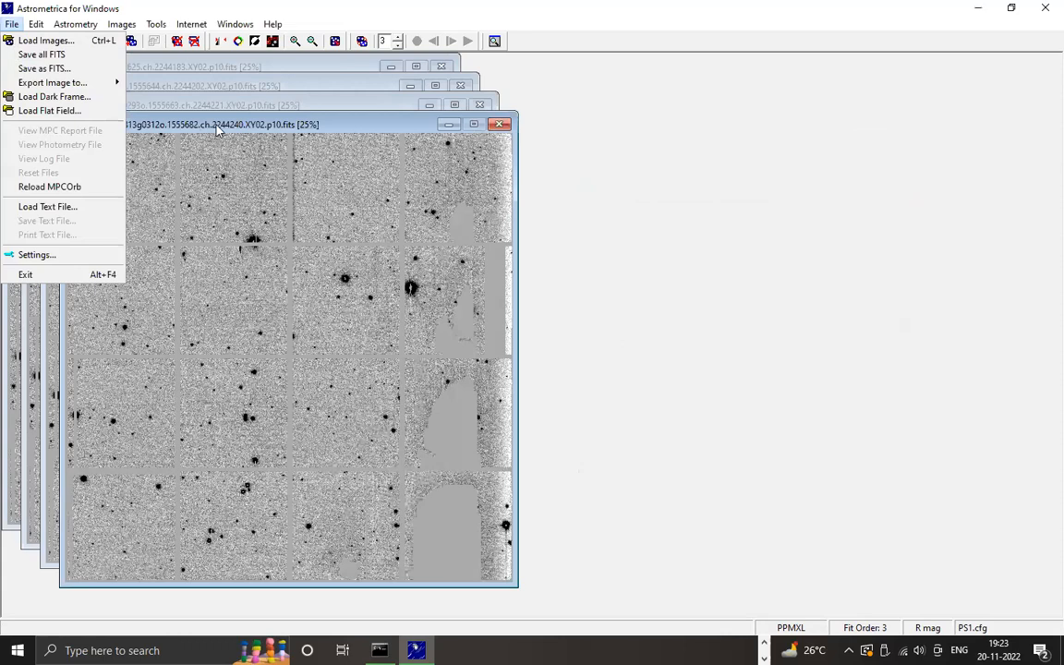
{"action": "left_click", "coordinate": [41, 40]}
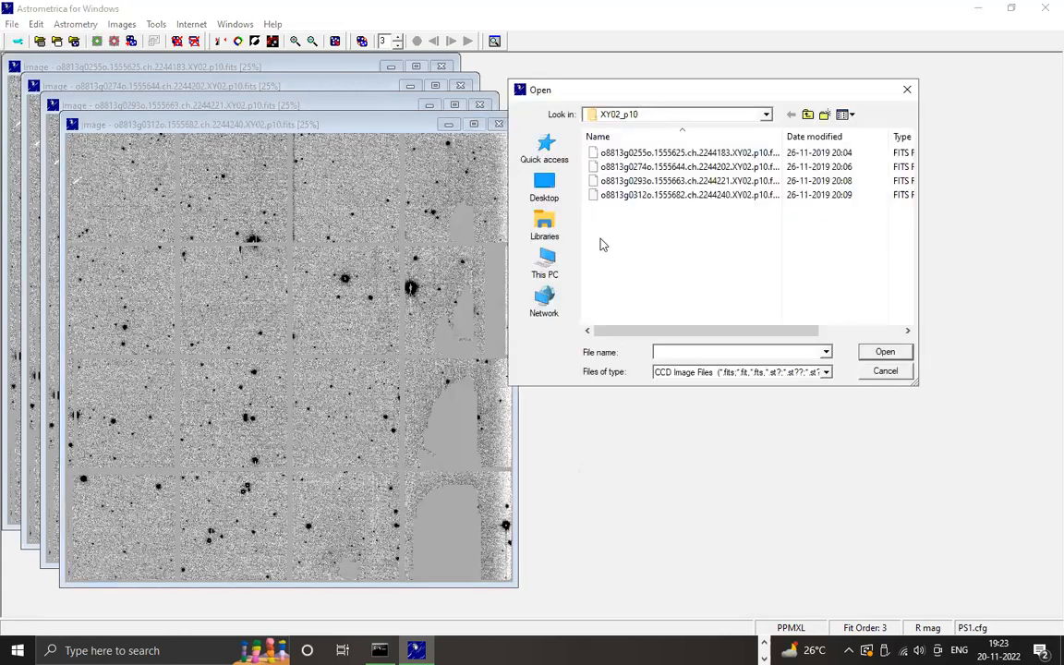
{"action": "left_click", "coordinate": [907, 90]}
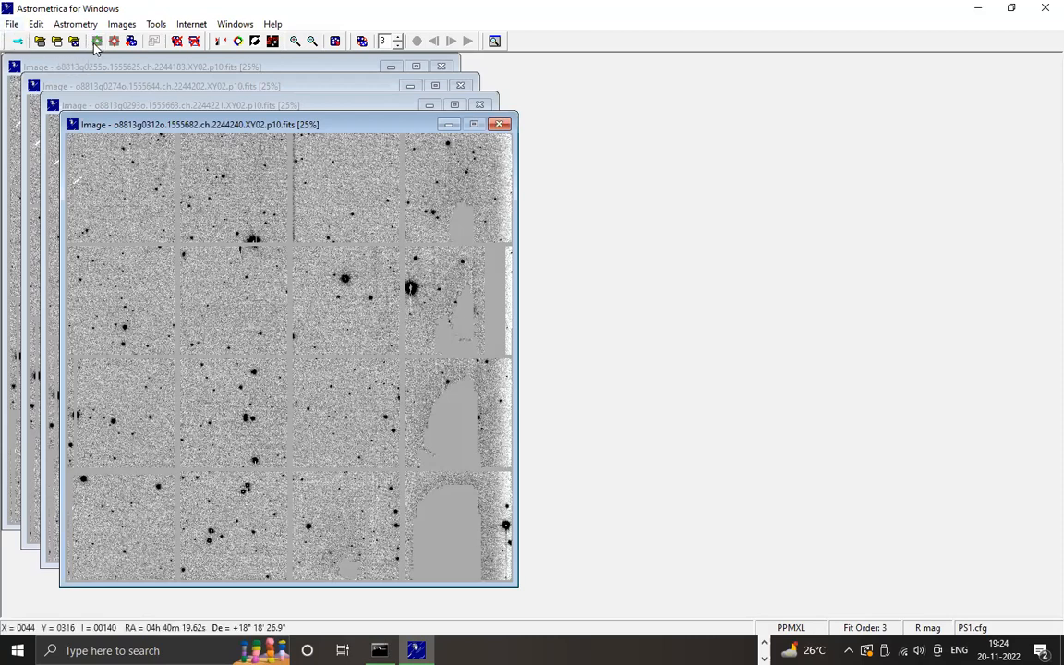
Run the astrometric data reduction at the preset coordinates with automatic reference star matching using 200 stars, and move the results window higher.
{"action": "left_click", "coordinate": [96, 41]}
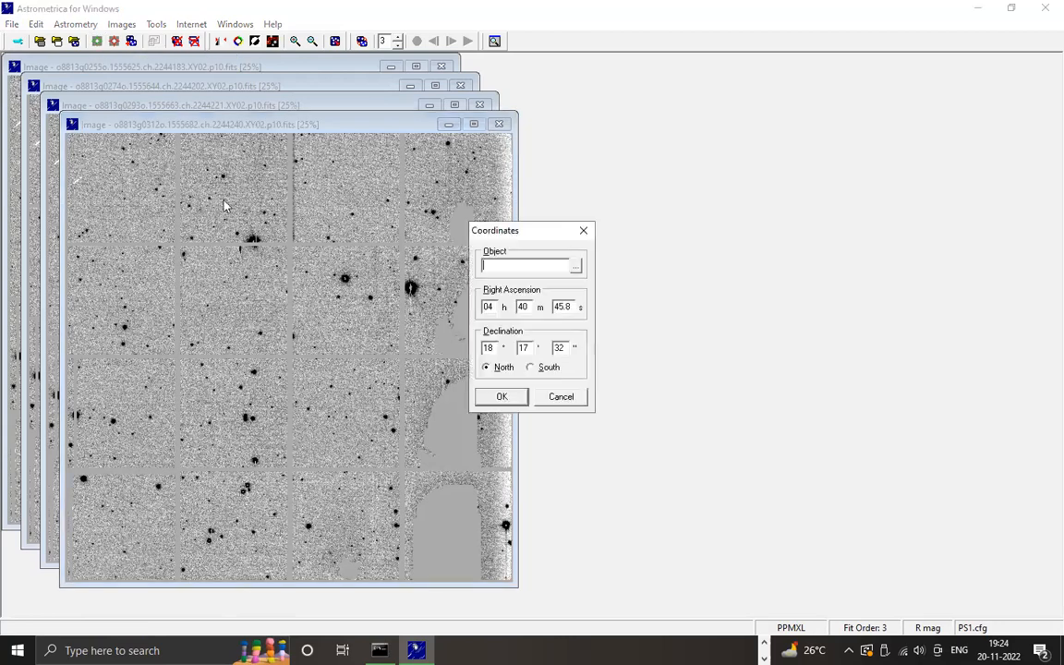
{"action": "left_click", "coordinate": [501, 399]}
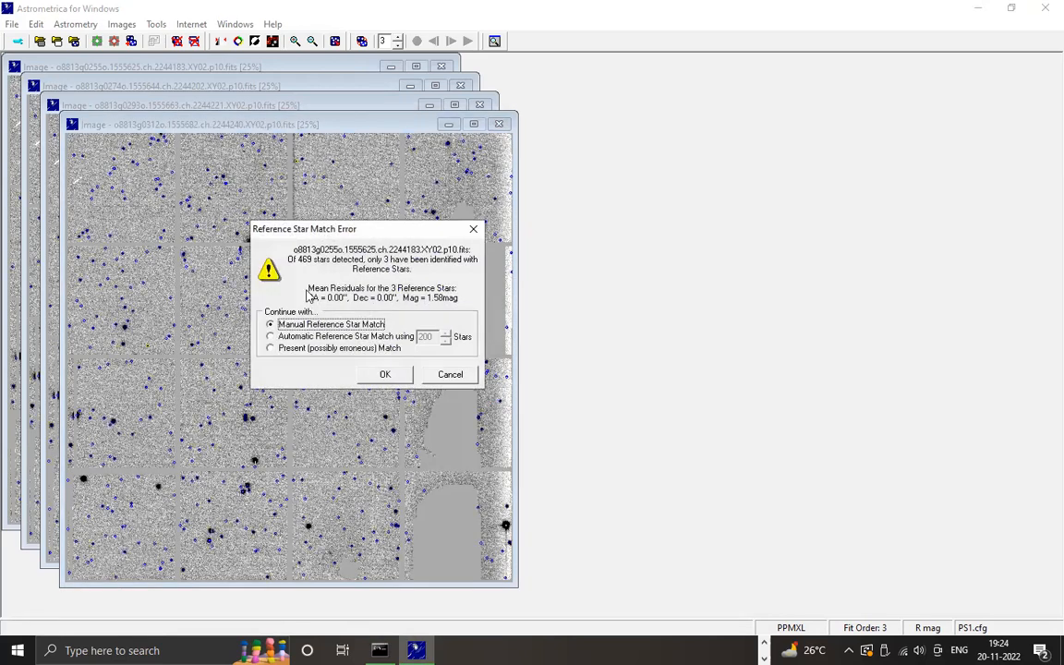
{"action": "left_click_drag", "start_coordinate": [296, 229], "coordinate": [514, 190]}
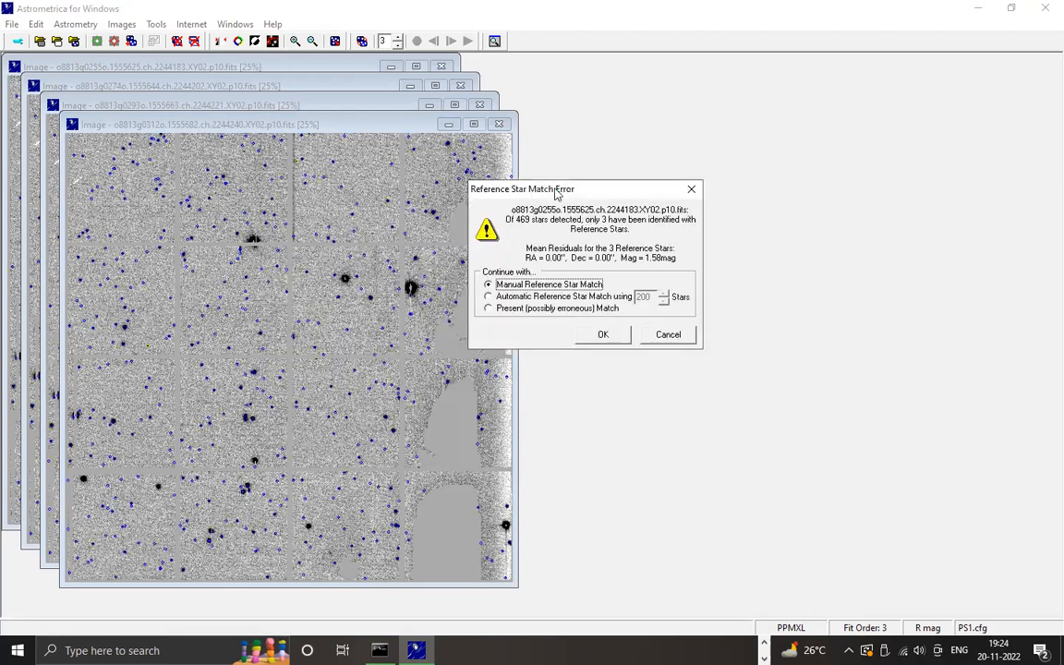
{"action": "left_click", "coordinate": [527, 296]}
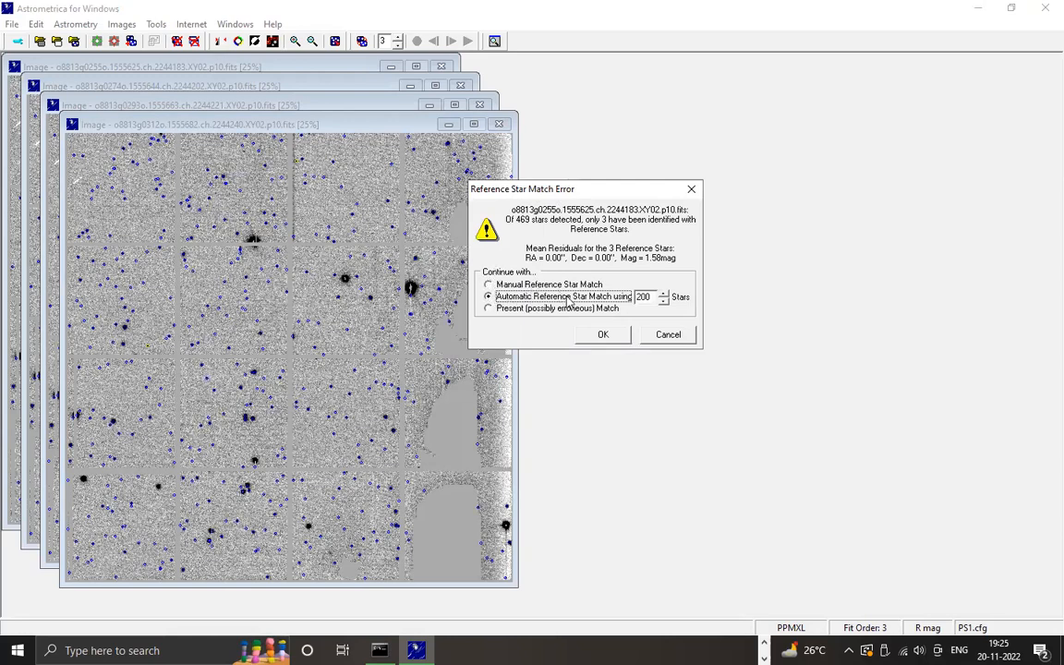
{"action": "left_click", "coordinate": [623, 338]}
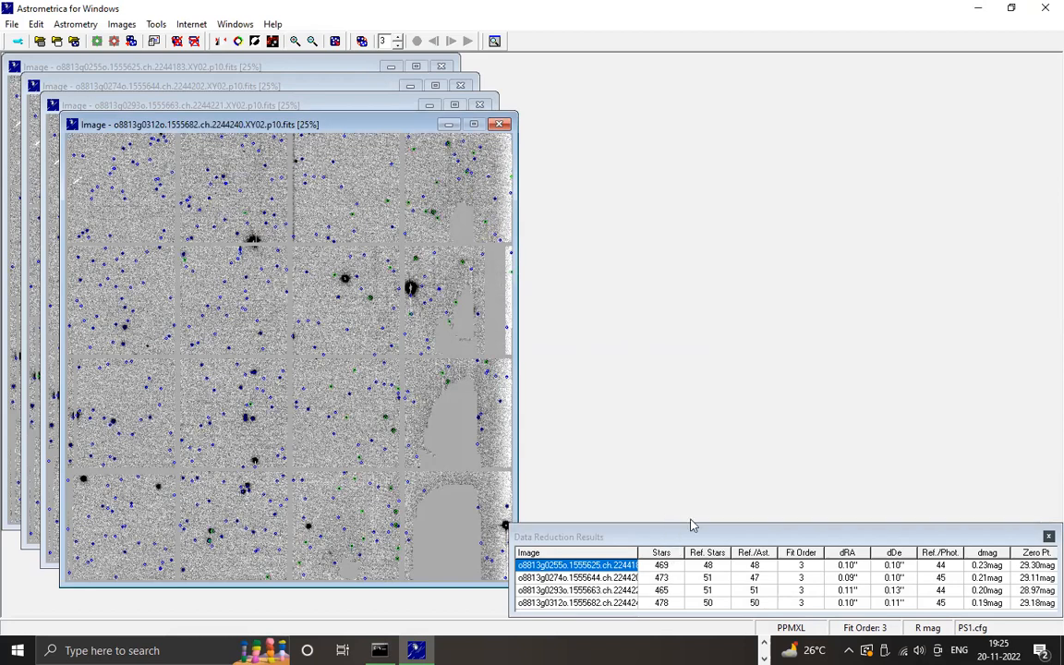
{"action": "left_click_drag", "start_coordinate": [692, 525], "coordinate": [659, 413]}
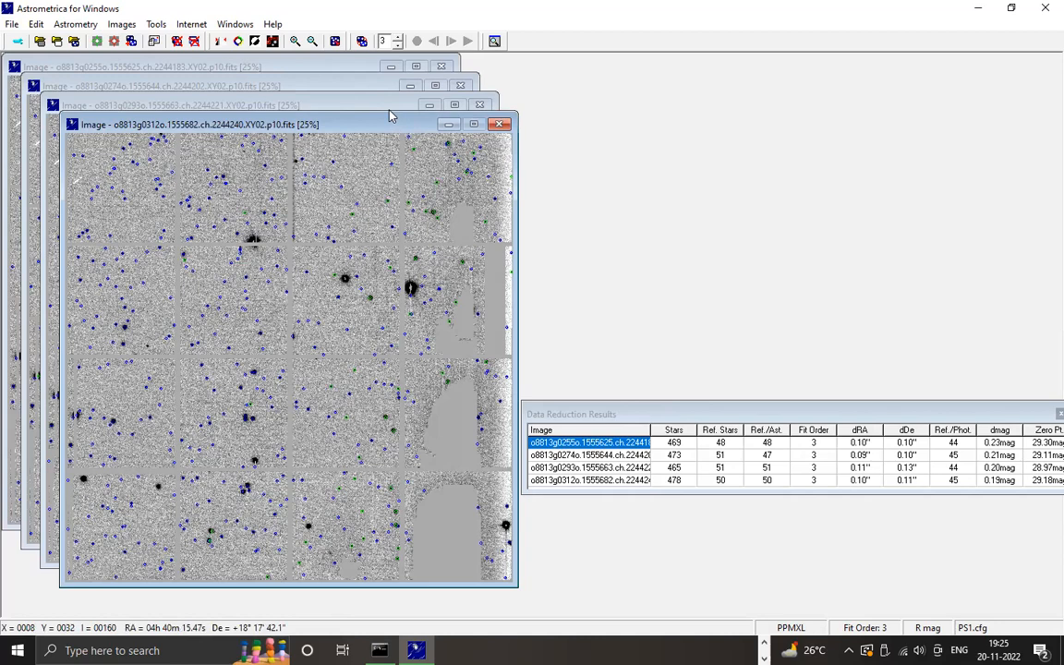
Open the program settings and review the observing site's MPC code, location, contact and e-mail fields.
{"action": "left_click", "coordinate": [12, 24]}
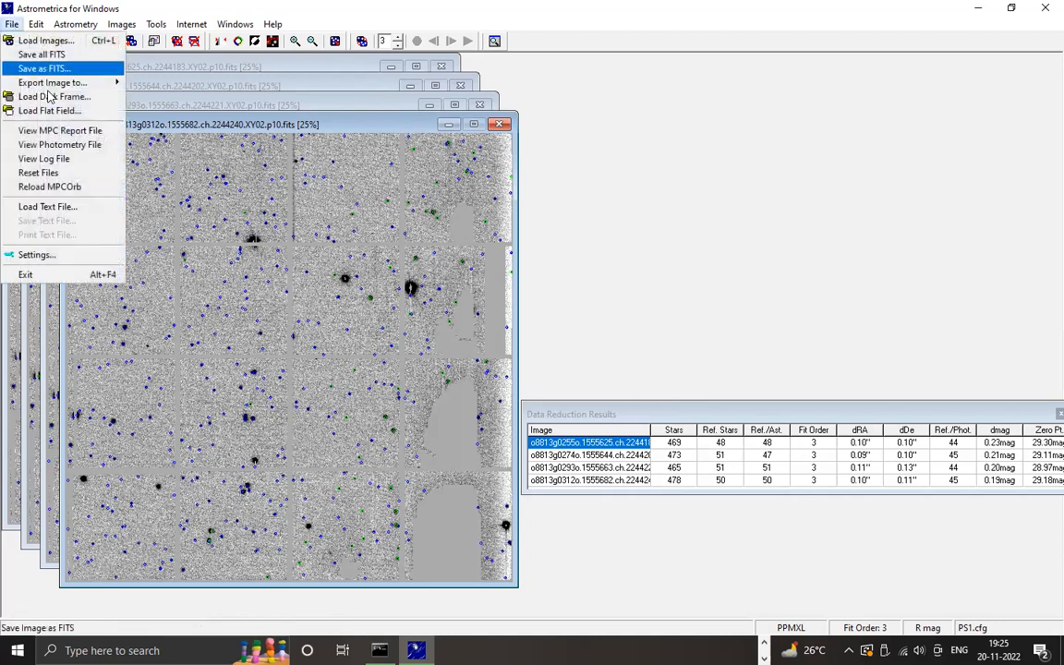
{"action": "left_click", "coordinate": [72, 256]}
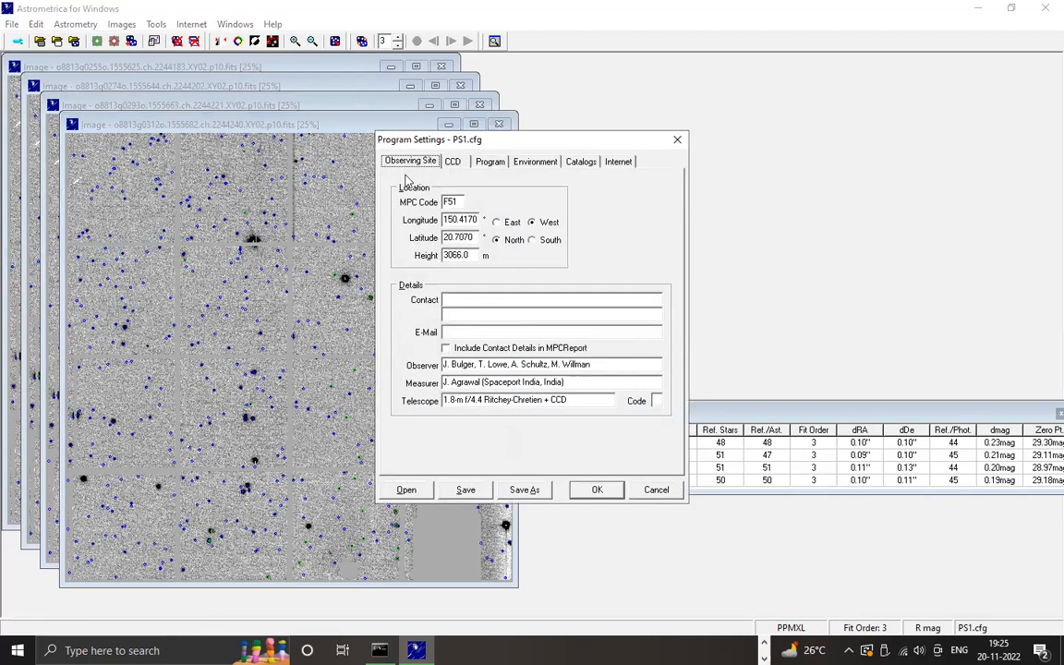
{"action": "left_click", "coordinate": [449, 203]}
{"action": "double_click", "coordinate": [459, 203]}
{"action": "left_click", "coordinate": [461, 203]}
{"action": "left_click", "coordinate": [447, 220]}
{"action": "left_click", "coordinate": [468, 331]}
{"action": "left_click", "coordinate": [479, 299]}
{"action": "left_click", "coordinate": [473, 314]}
Examine the Observer entry in the observing site details.
{"action": "left_click_drag", "start_coordinate": [609, 366], "coordinate": [281, 355]}
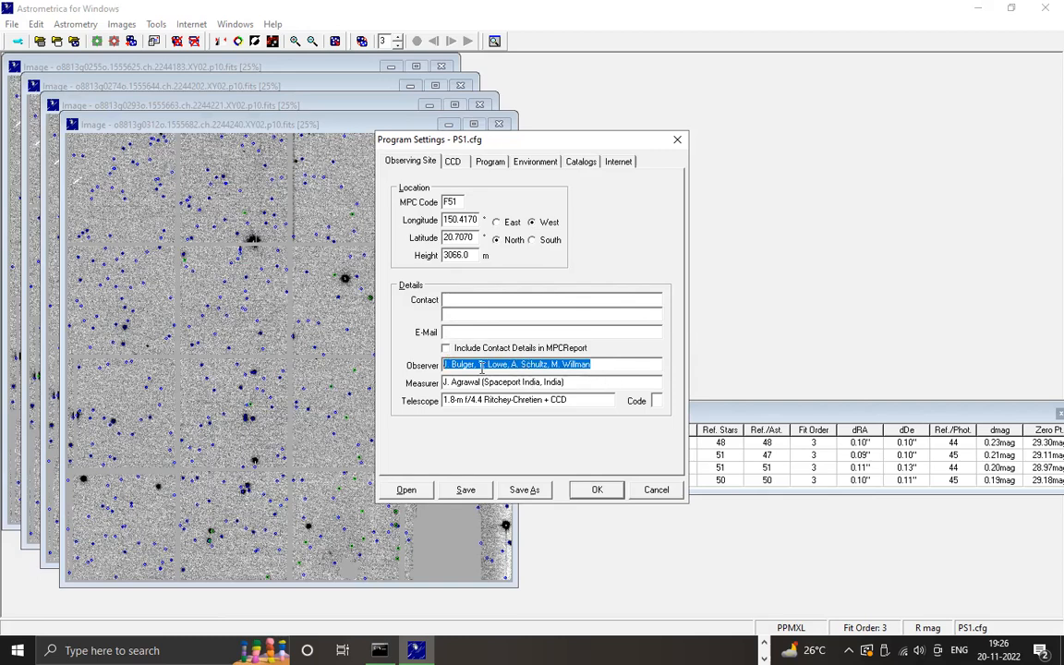
{"action": "left_click", "coordinate": [612, 366]}
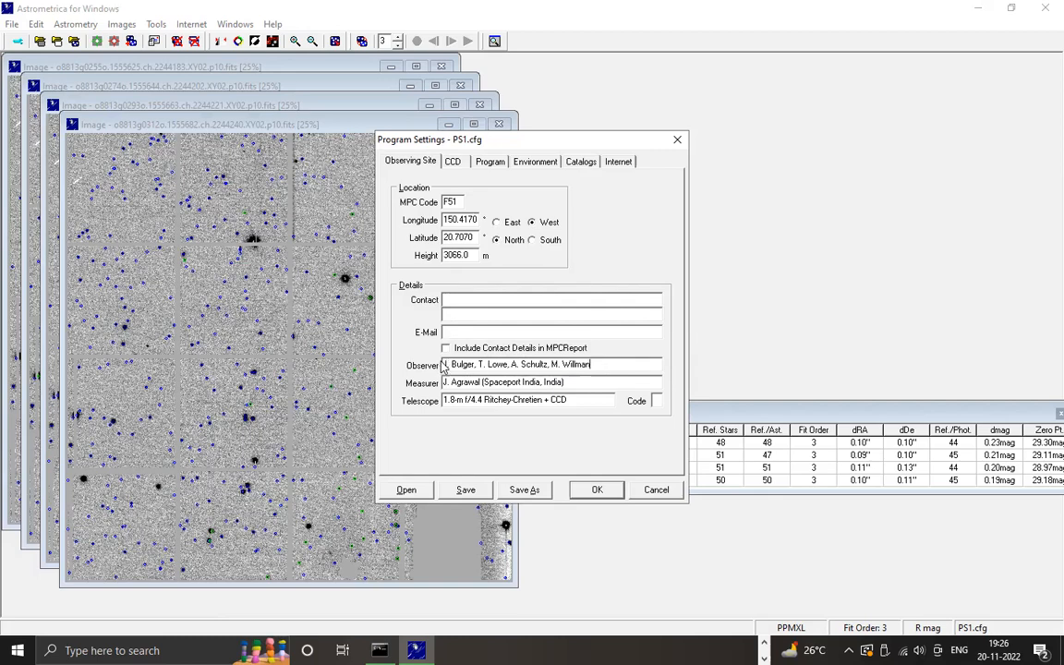
{"action": "left_click_drag", "start_coordinate": [444, 364], "coordinate": [641, 356]}
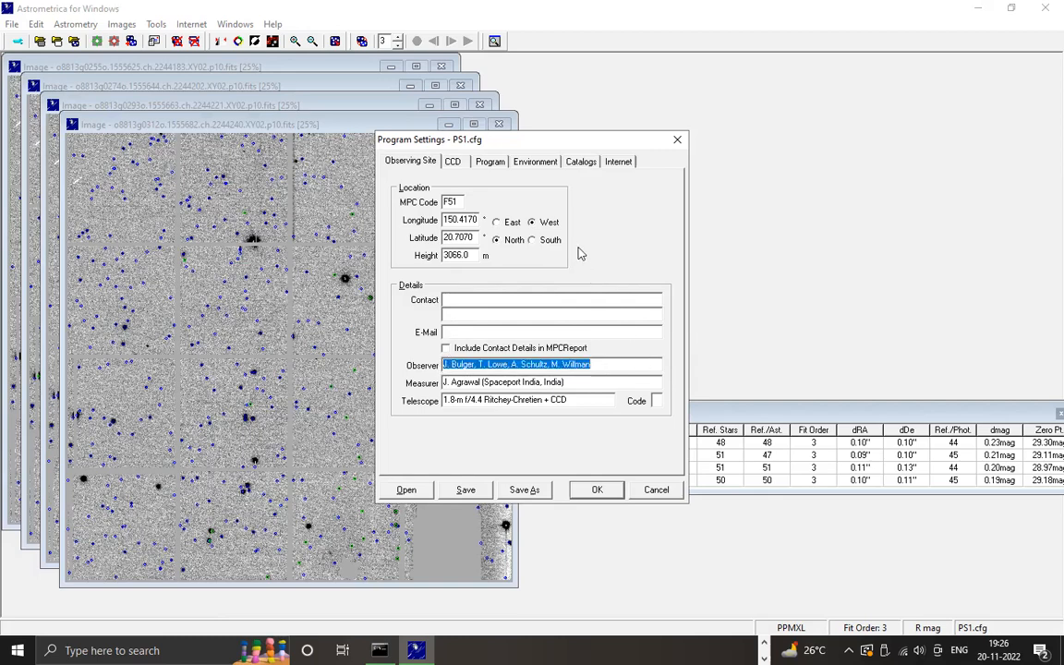
{"action": "left_click", "coordinate": [592, 365]}
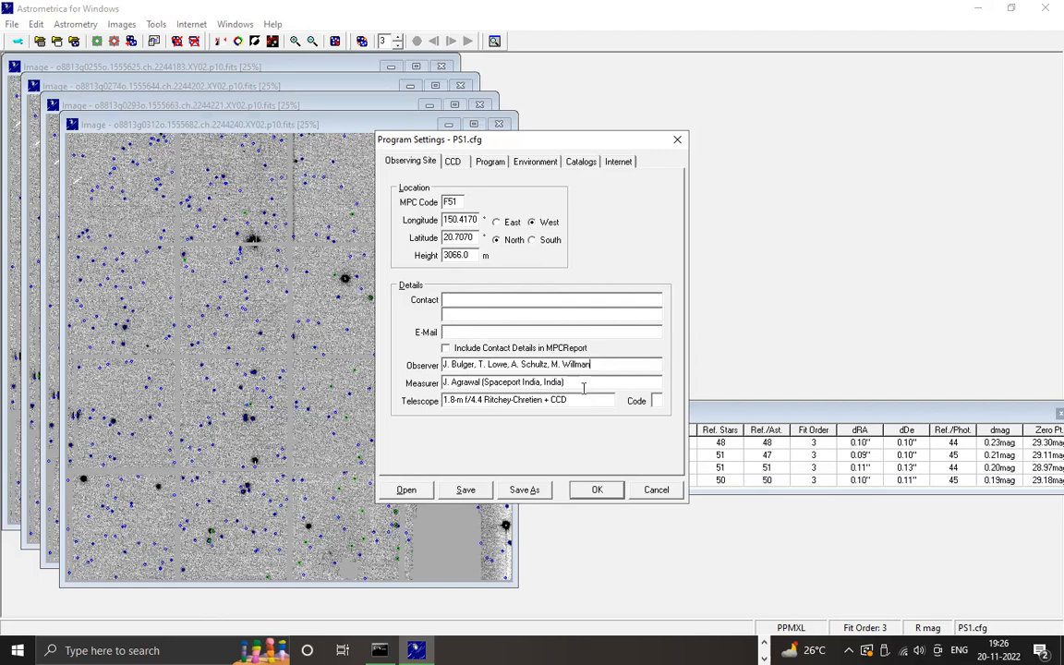
Examine how the Measurer entry is written, with the measurer's name followed by the team name and country in parentheses.
{"action": "left_click", "coordinate": [568, 386]}
{"action": "left_click_drag", "start_coordinate": [451, 386], "coordinate": [443, 386]}
{"action": "double_click", "coordinate": [467, 381]}
{"action": "left_click", "coordinate": [499, 383]}
{"action": "key", "text": "shift+End"}
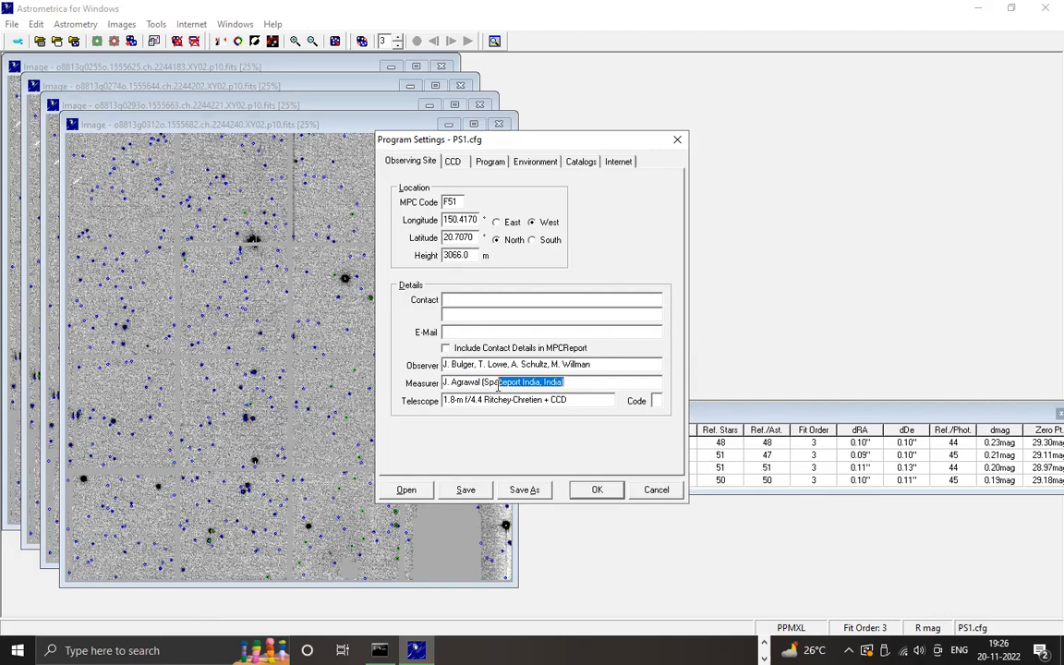
{"action": "left_click", "coordinate": [550, 383]}
{"action": "left_click_drag", "start_coordinate": [544, 382], "coordinate": [448, 382]}
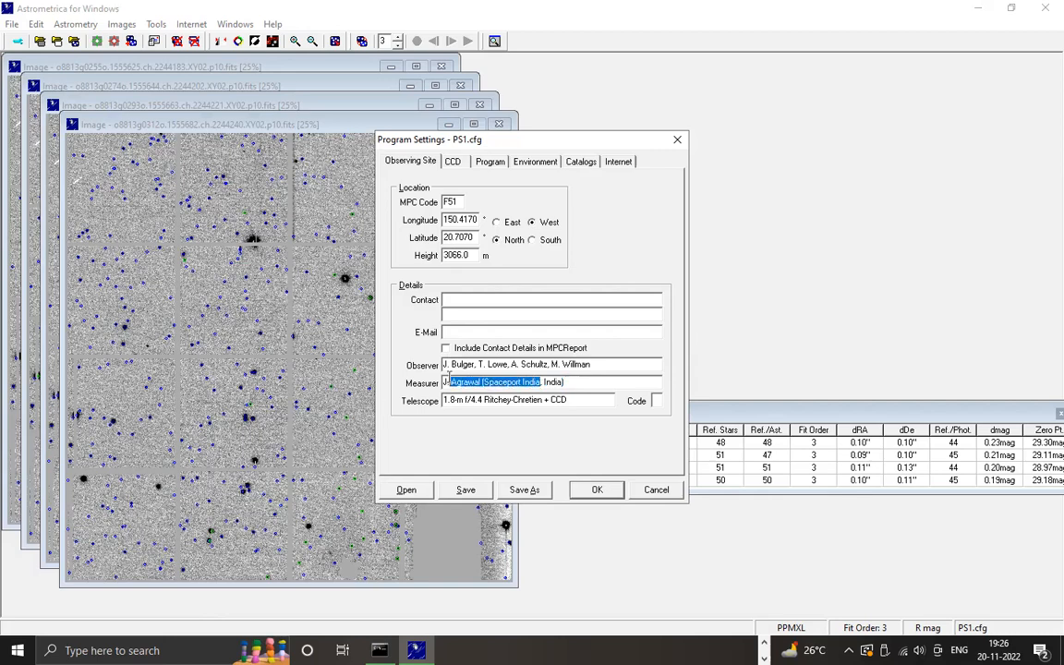
{"action": "left_click", "coordinate": [544, 382]}
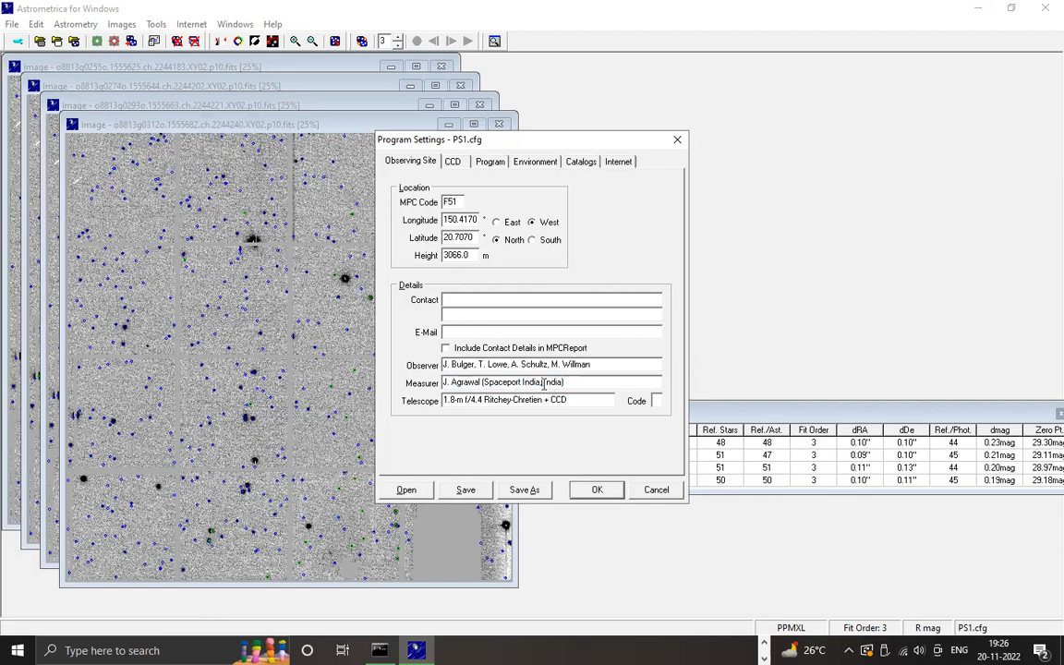
{"action": "left_click", "coordinate": [584, 385]}
Look through the CCD, Program, Environment, Catalogs and Internet settings of the PS1.cfg configuration.
{"action": "left_click", "coordinate": [452, 163]}
{"action": "left_click", "coordinate": [488, 163]}
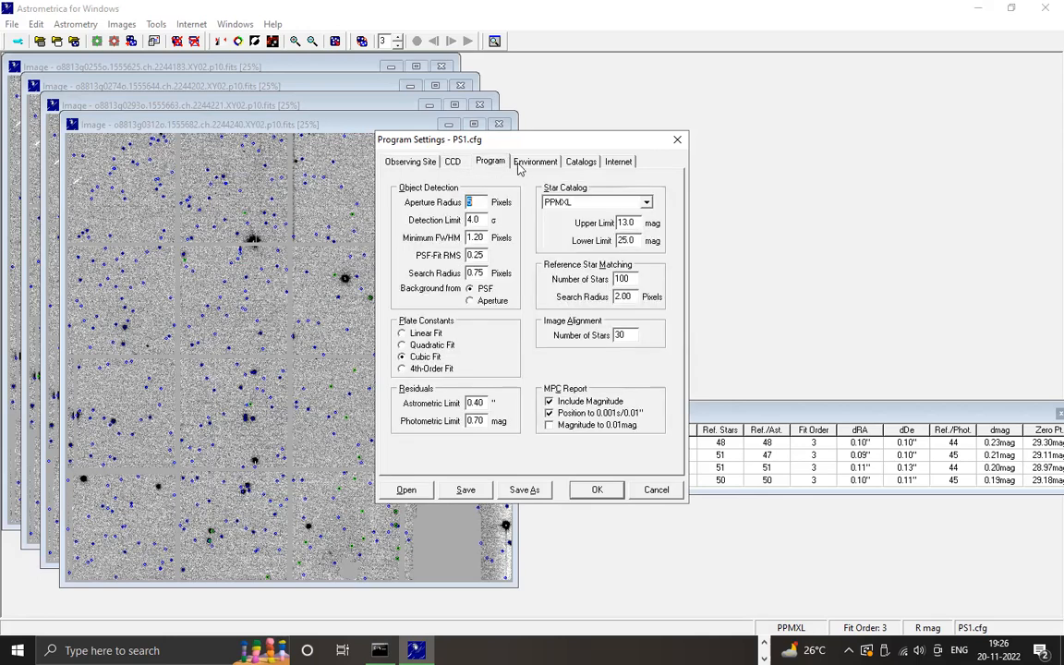
{"action": "left_click", "coordinate": [526, 163]}
{"action": "left_click", "coordinate": [576, 163]}
{"action": "left_click", "coordinate": [622, 163]}
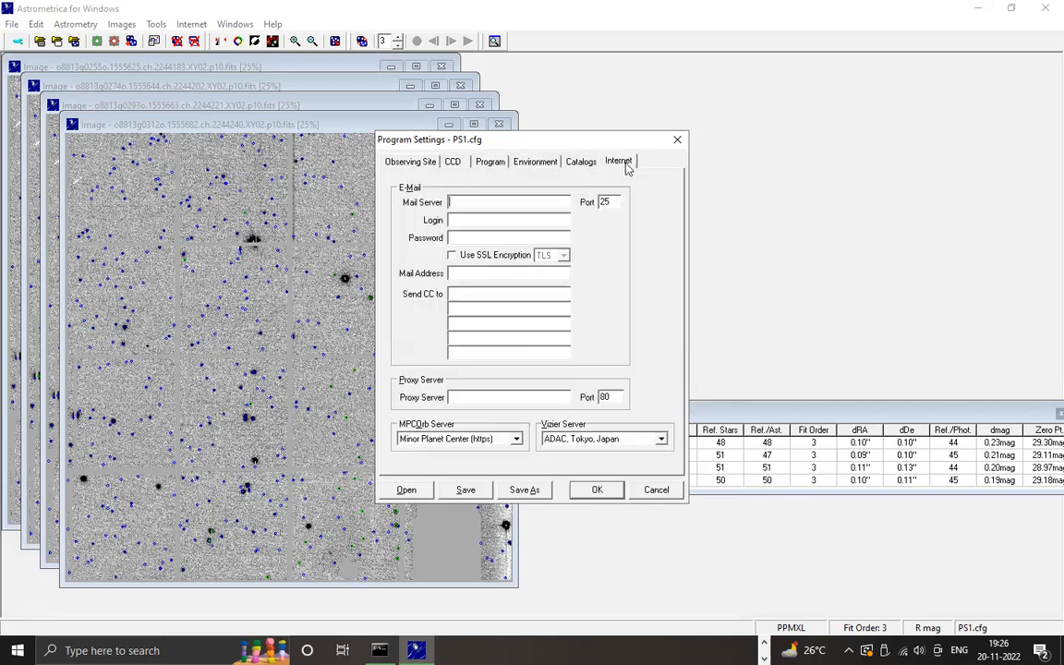
{"action": "left_click", "coordinate": [536, 163]}
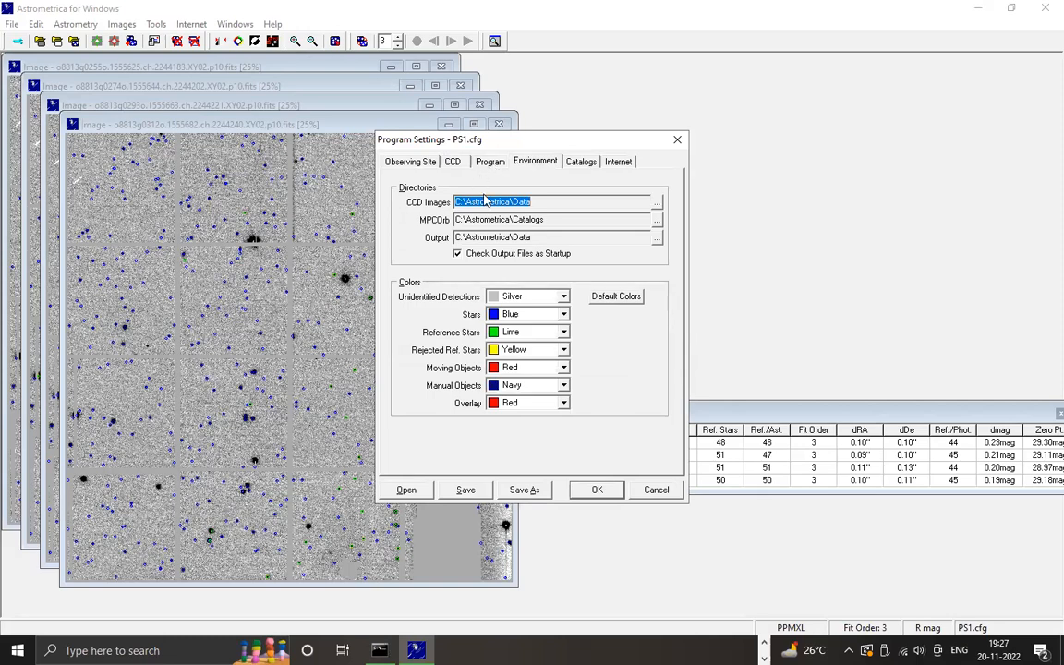
{"action": "left_click", "coordinate": [454, 163]}
{"action": "left_click", "coordinate": [490, 163]}
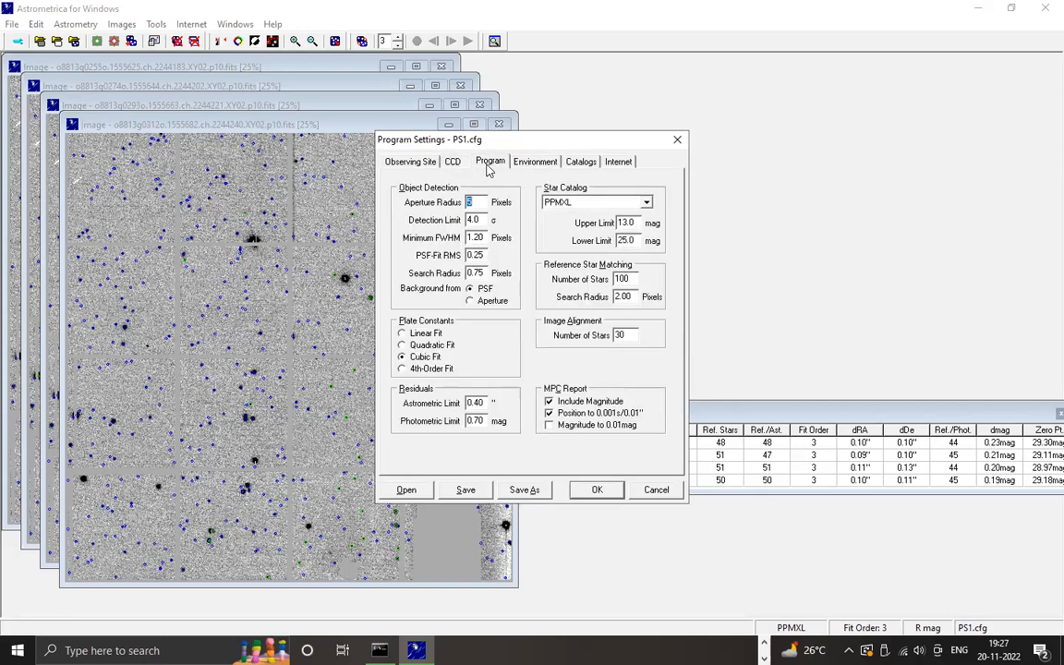
Examine the CCD Images directory path in the Environment settings, moving the settings window slightly aside.
{"action": "left_click", "coordinate": [519, 163]}
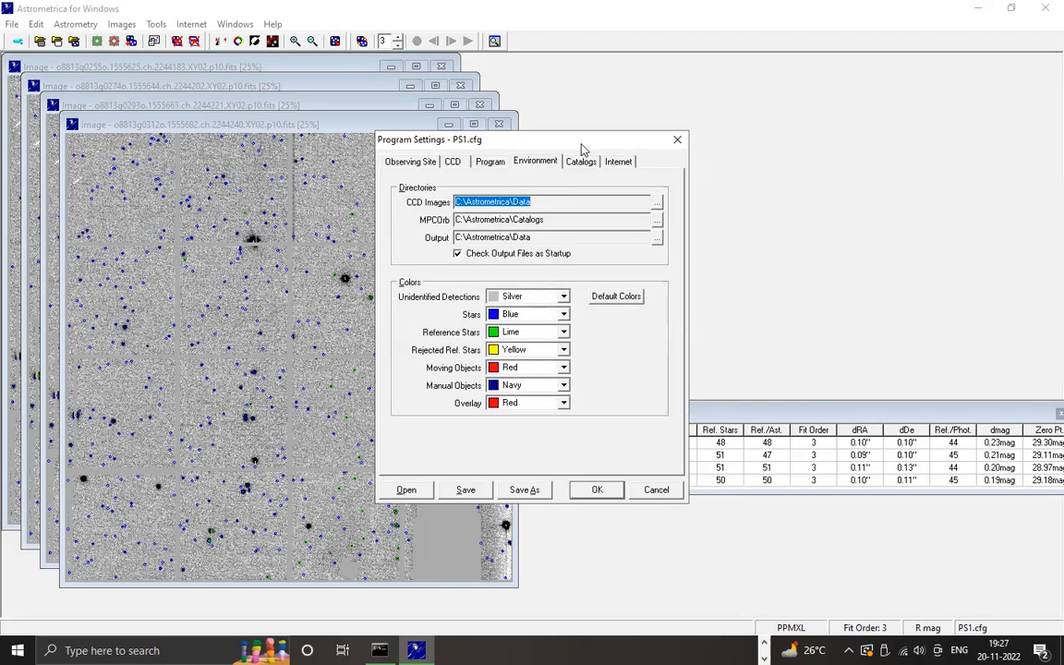
{"action": "left_click_drag", "start_coordinate": [615, 141], "coordinate": [648, 133]}
{"action": "left_click", "coordinate": [576, 192]}
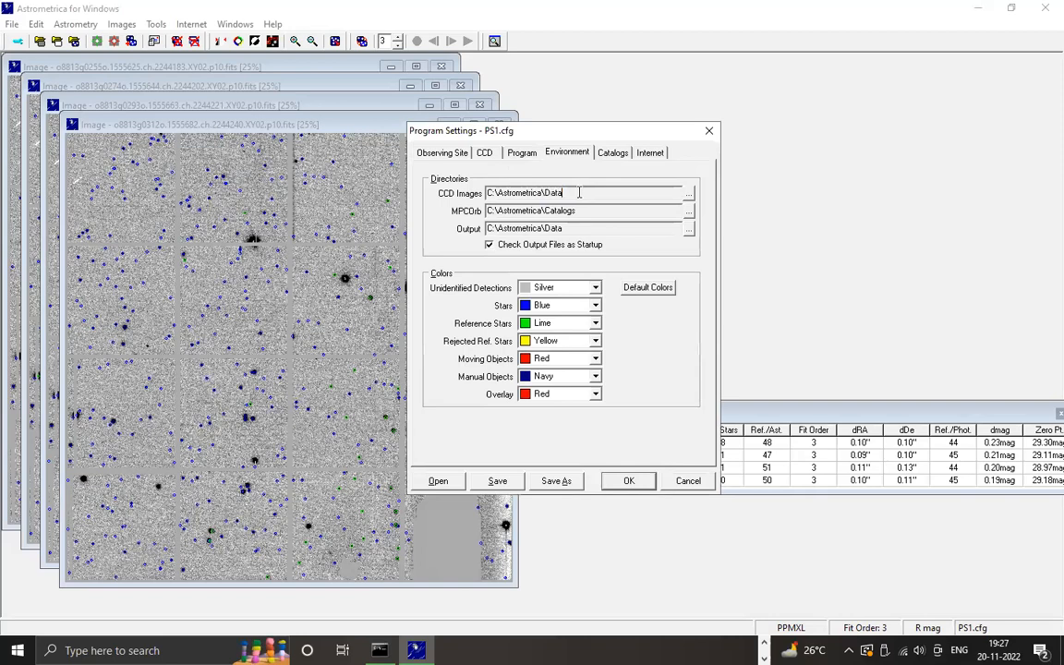
{"action": "left_click_drag", "start_coordinate": [576, 192], "coordinate": [486, 192]}
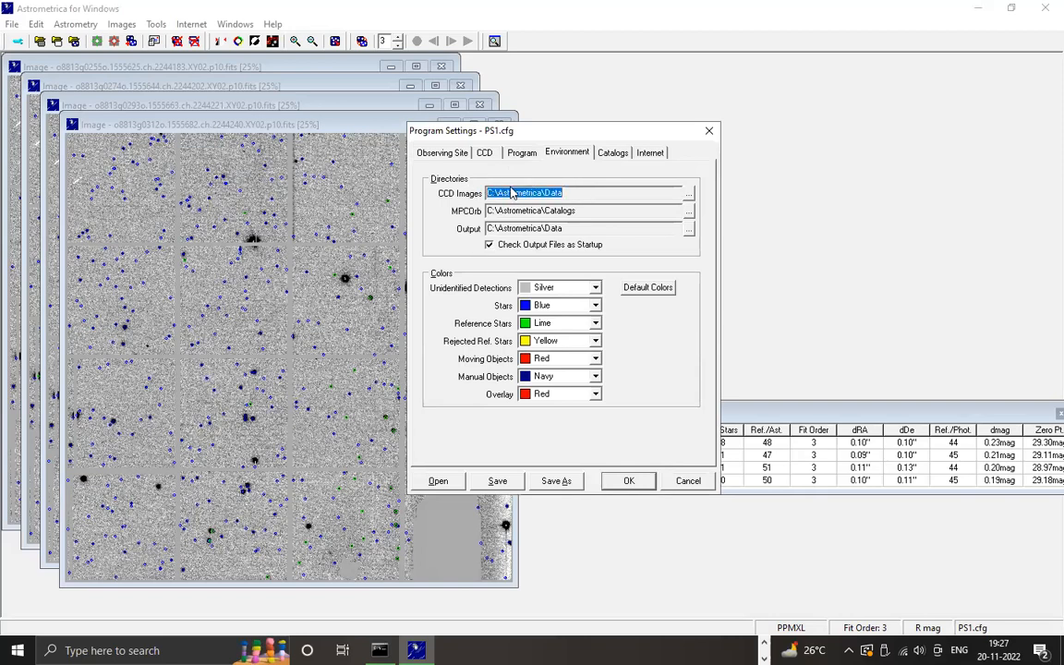
Check the CCD Images directory path C:\Astrometrica\Data in the Environment settings and close the program settings.
{"action": "left_click", "coordinate": [611, 192]}
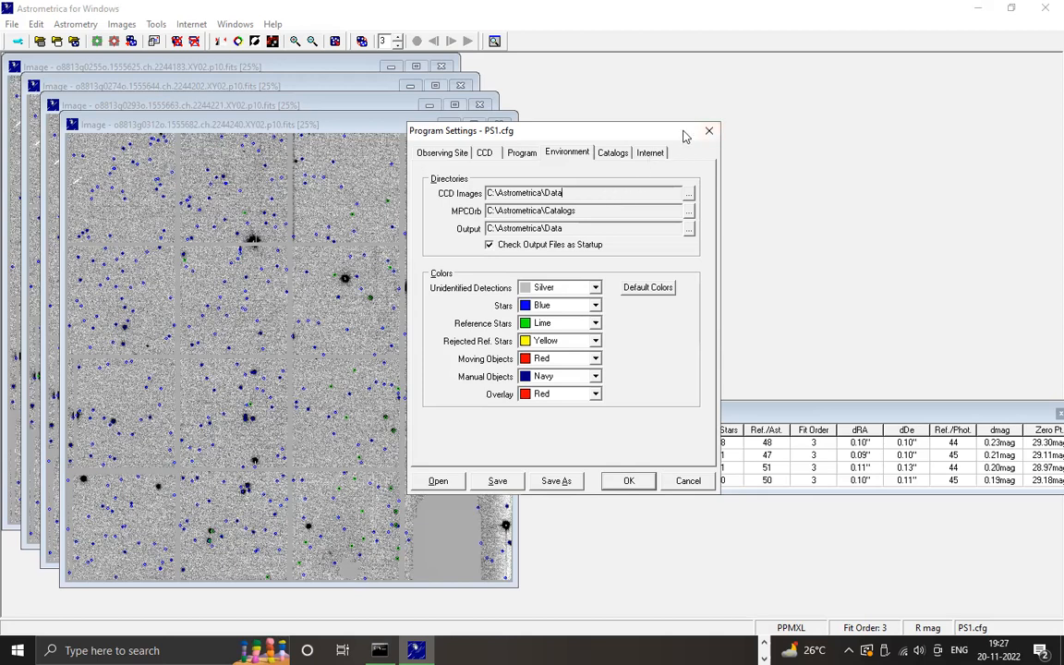
{"action": "double_click", "coordinate": [613, 198]}
{"action": "left_click_drag", "start_coordinate": [614, 198], "coordinate": [448, 190]}
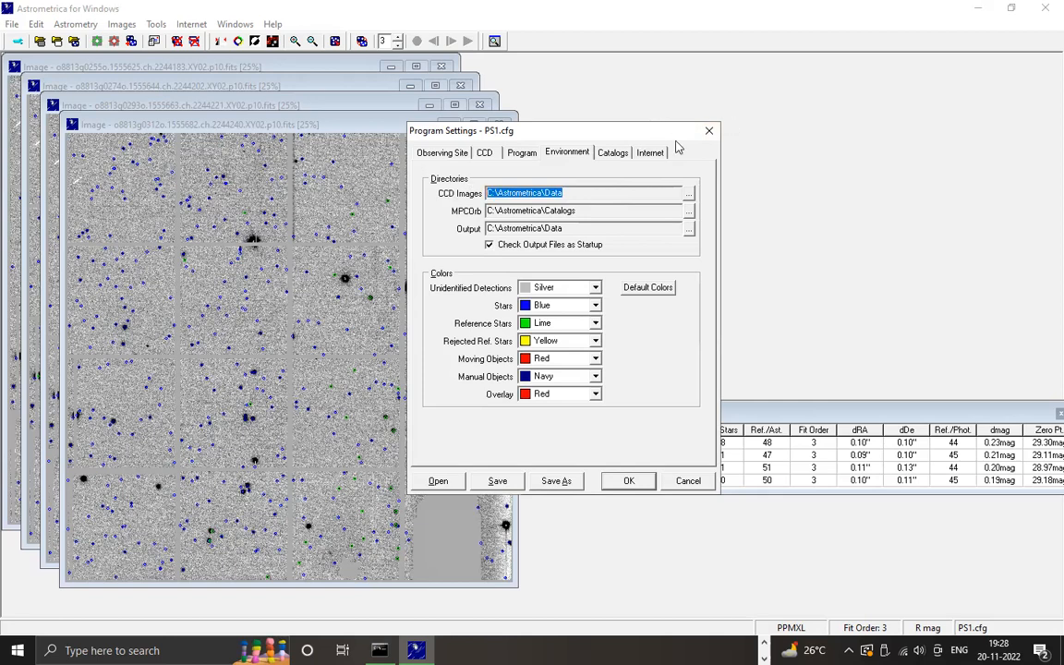
{"action": "left_click_drag", "start_coordinate": [673, 137], "coordinate": [710, 142]}
{"action": "left_click", "coordinate": [749, 139]}
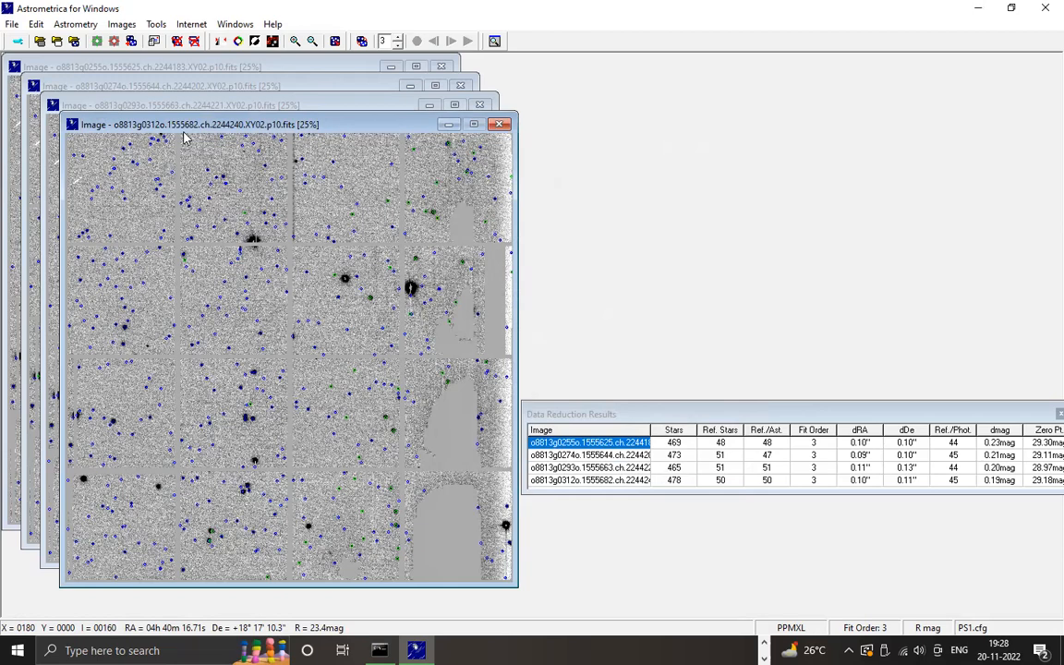
Reopen the program settings and examine the name, team name and country parts of the Measurer entry.
{"action": "left_click", "coordinate": [12, 24]}
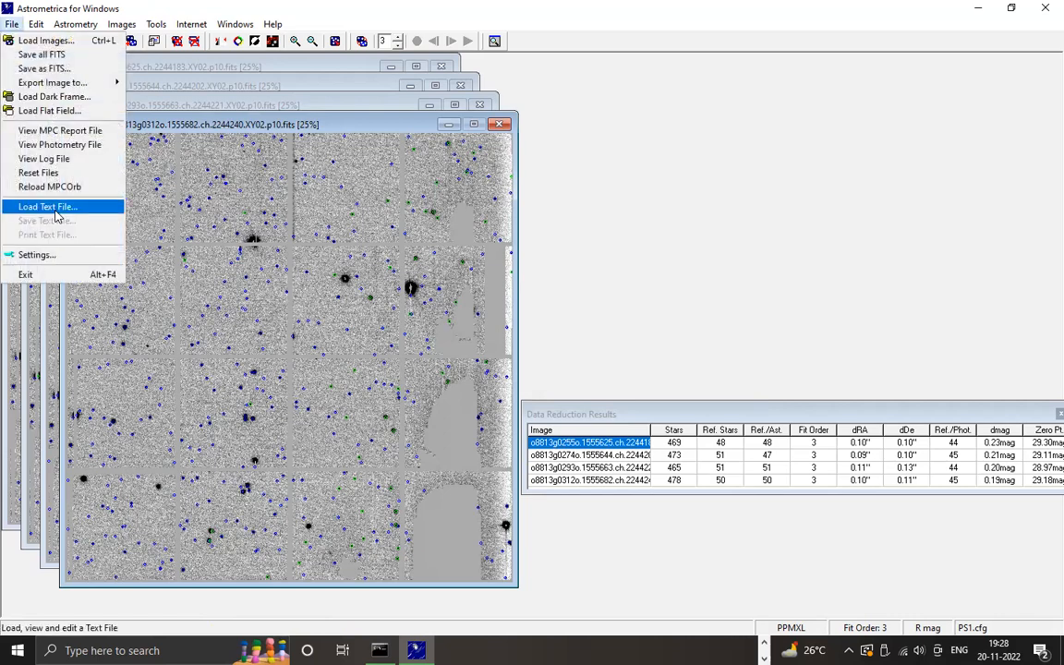
{"action": "left_click", "coordinate": [48, 255]}
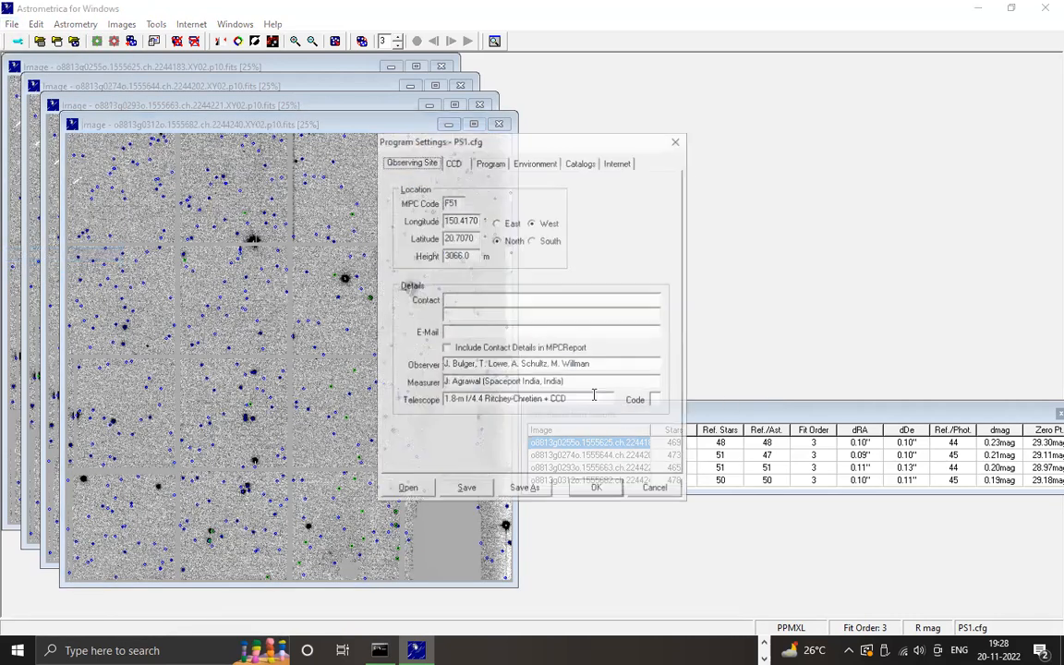
{"action": "left_click", "coordinate": [446, 381]}
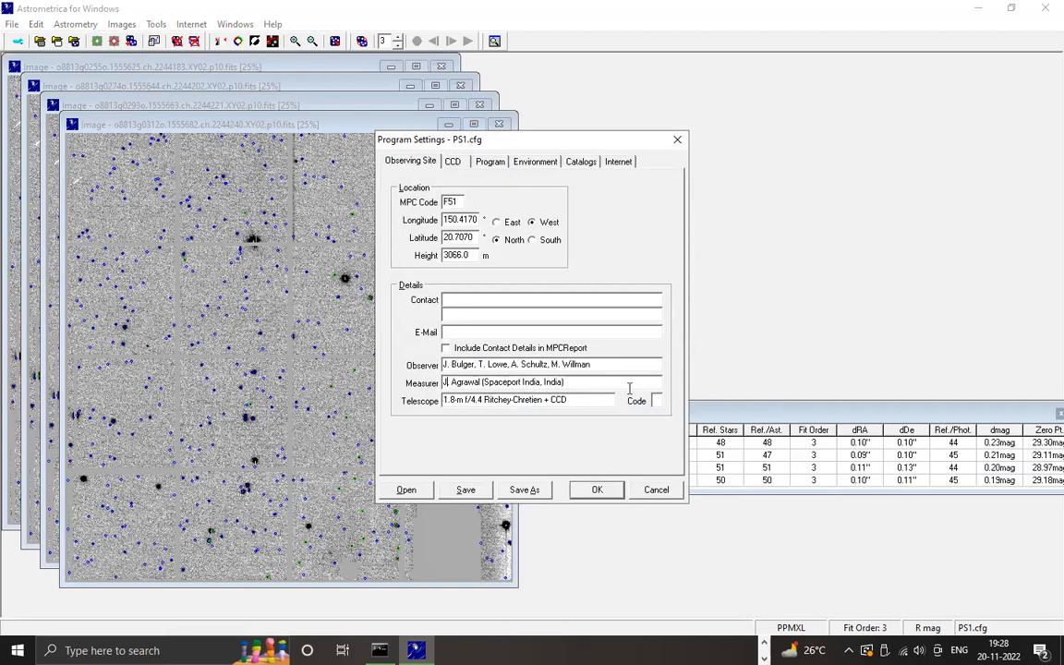
{"action": "left_click_drag", "start_coordinate": [598, 383], "coordinate": [481, 364]}
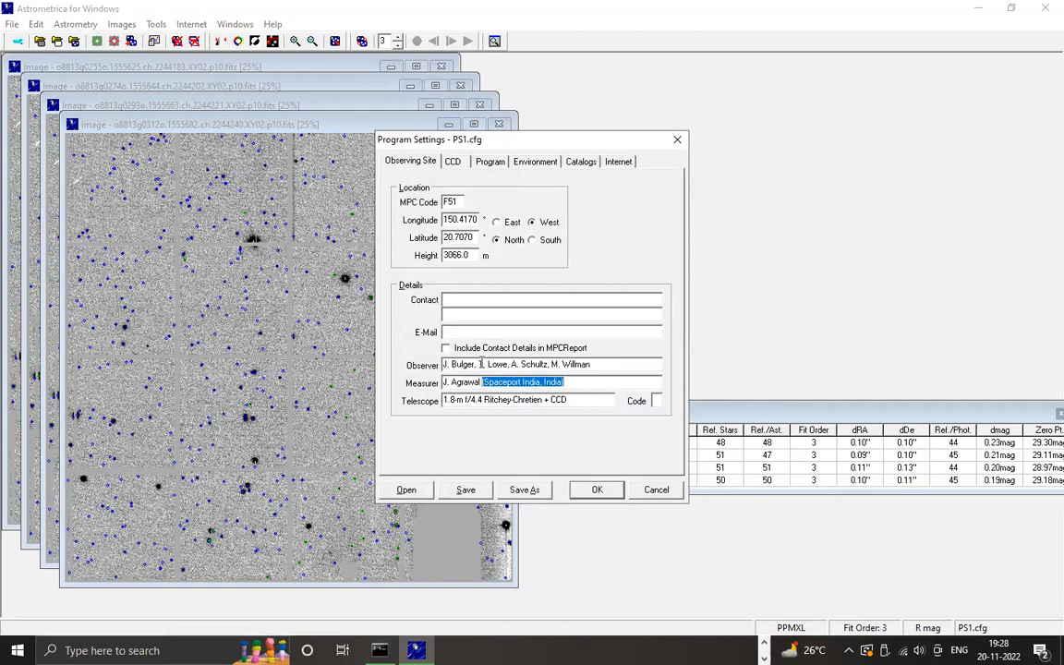
{"action": "left_click", "coordinate": [500, 382]}
{"action": "double_click", "coordinate": [500, 382]}
{"action": "left_click", "coordinate": [552, 382]}
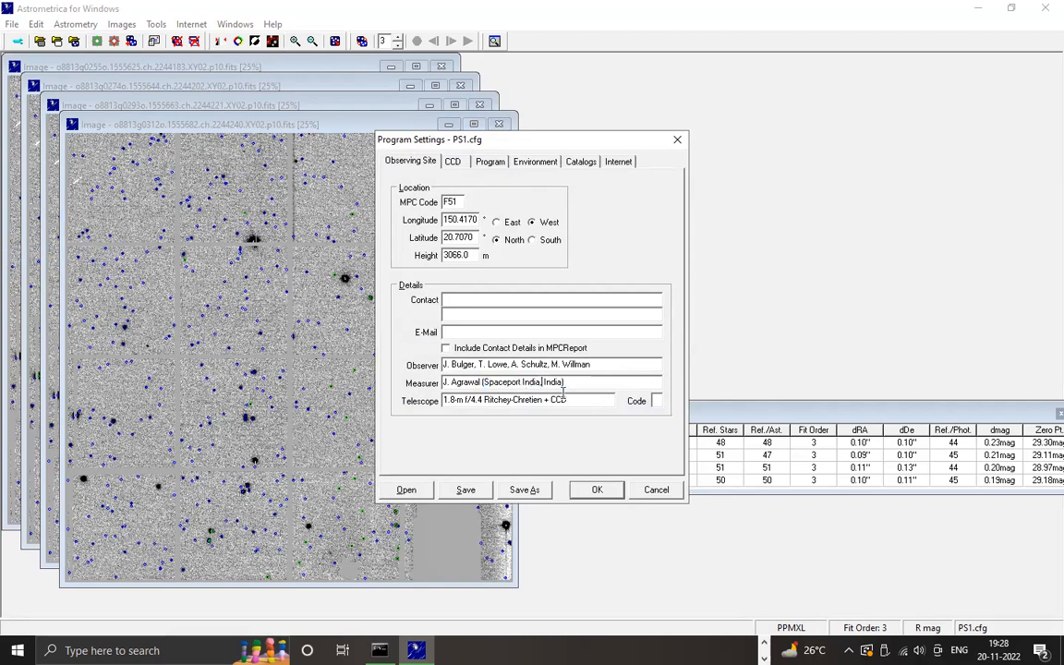
{"action": "double_click", "coordinate": [554, 381]}
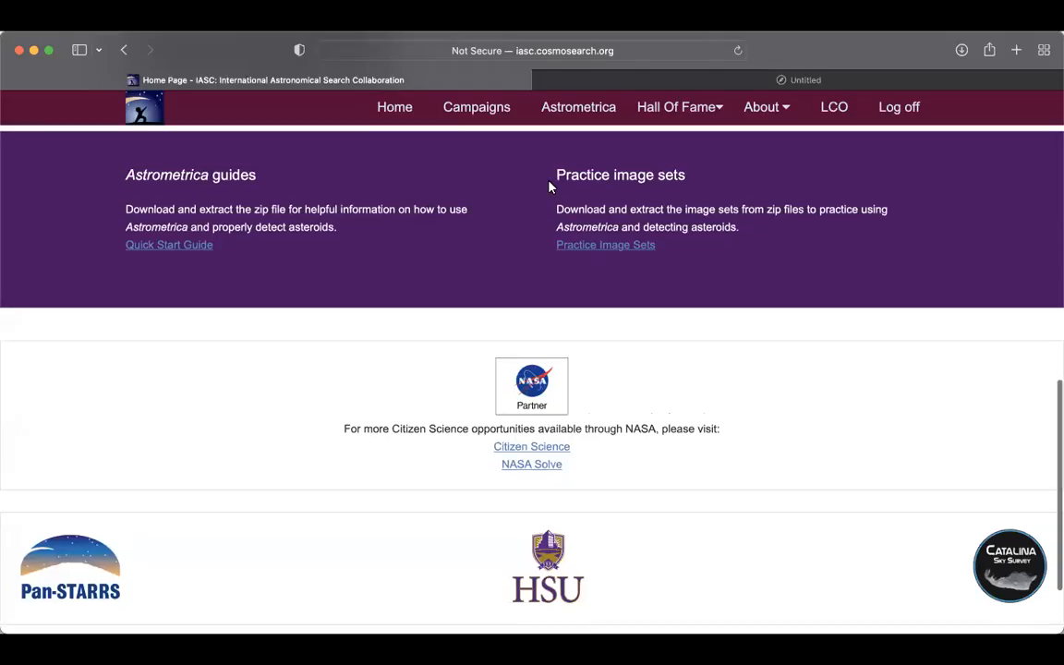
On the IASC website in the browser, look up the team names and countries of the CB Devgun Memorial Asteroid Search Campaign.
{"action": "scroll", "coordinate": [493, 162], "scroll_direction": "up", "scroll_amount": 10}
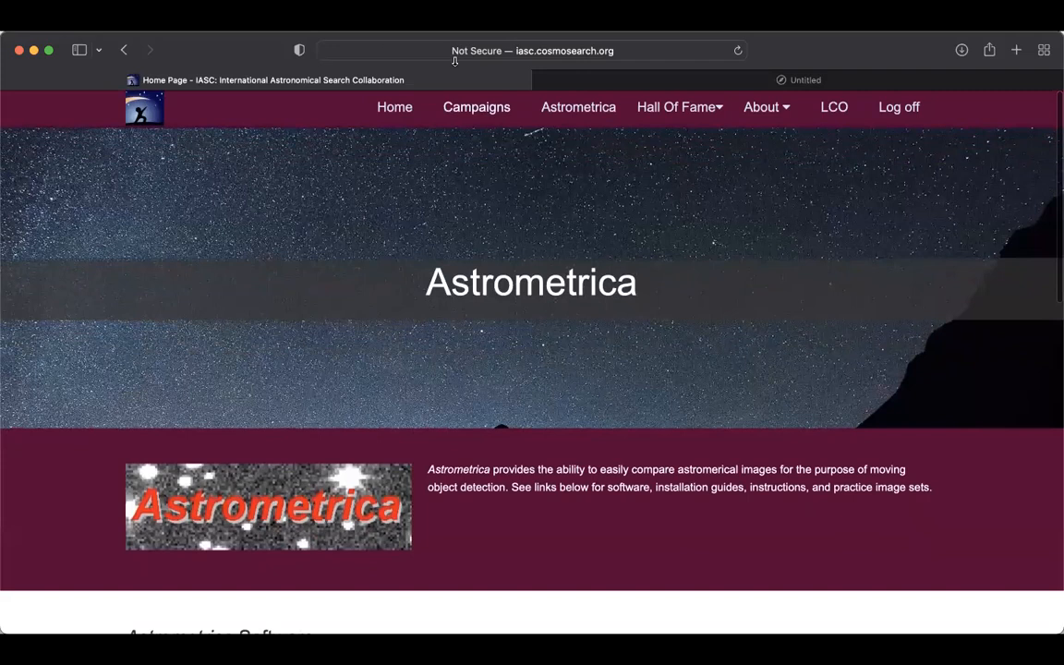
{"action": "left_click", "coordinate": [451, 111]}
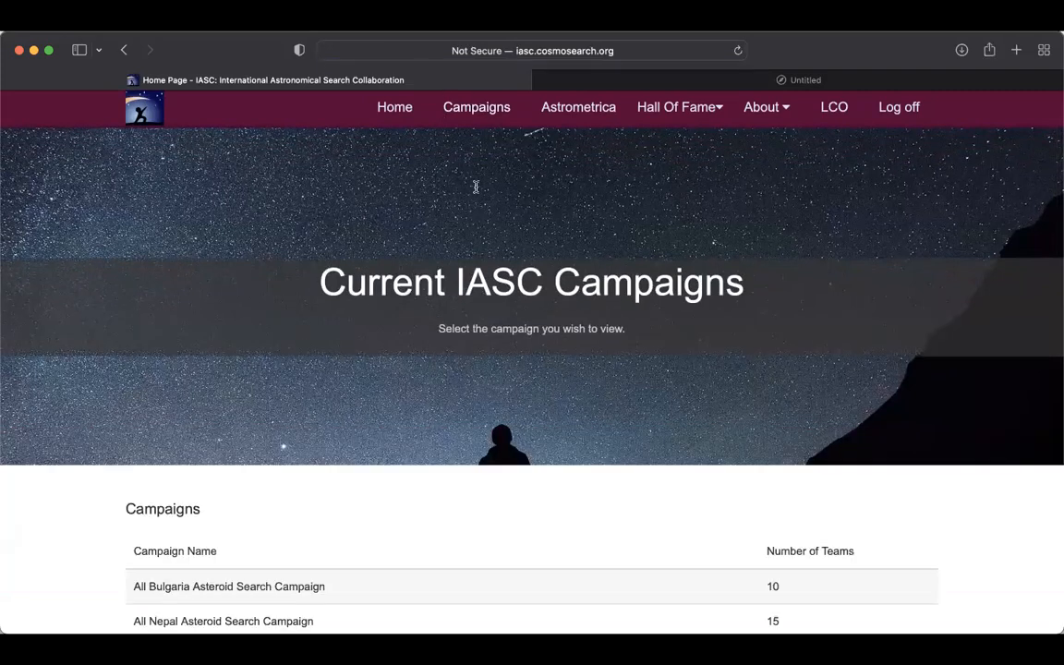
{"action": "scroll", "coordinate": [470, 333], "scroll_direction": "down", "scroll_amount": 10}
{"action": "scroll", "coordinate": [472, 332], "scroll_direction": "up", "scroll_amount": 1}
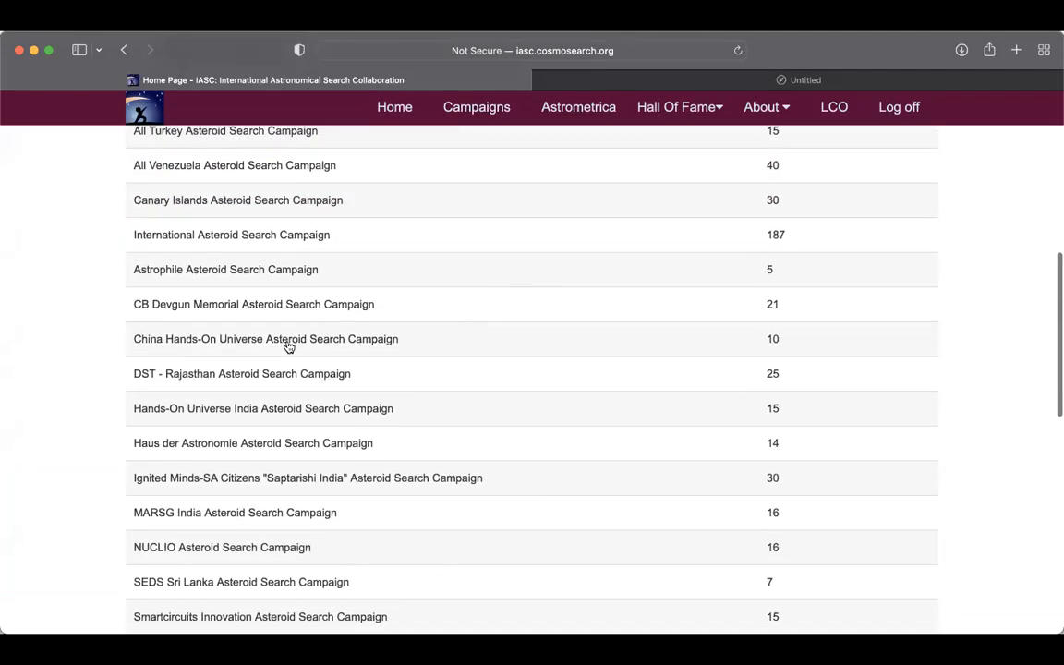
{"action": "left_click", "coordinate": [274, 307]}
{"action": "scroll", "coordinate": [377, 464], "scroll_direction": "down", "scroll_amount": 3}
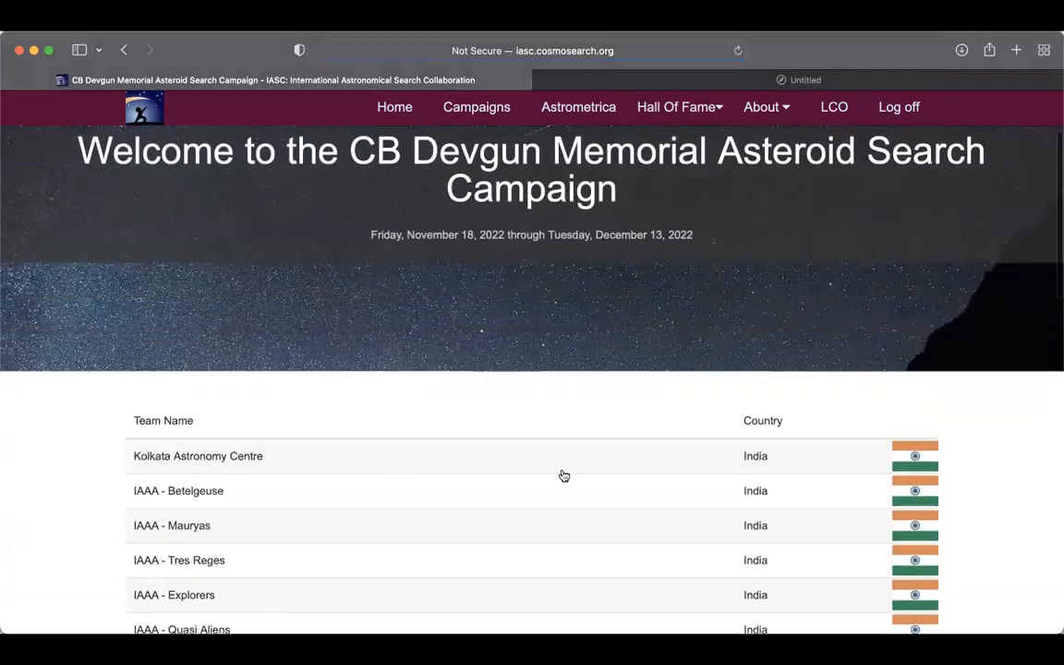
{"action": "scroll", "coordinate": [667, 525], "scroll_direction": "down", "scroll_amount": 12}
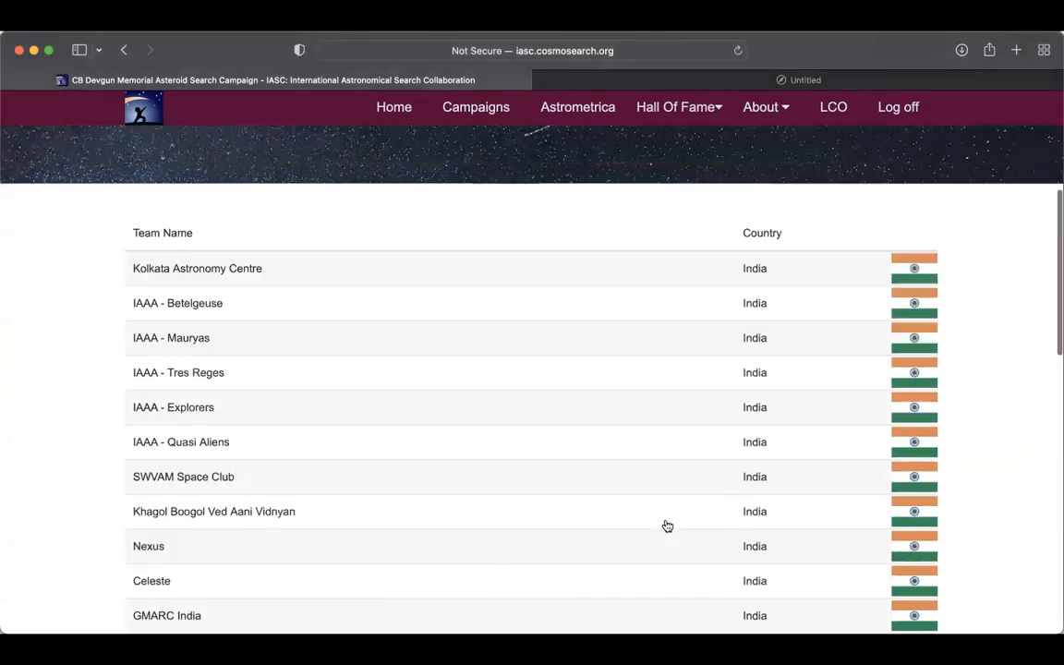
{"action": "scroll", "coordinate": [667, 525], "scroll_direction": "up", "scroll_amount": 4}
{"action": "scroll", "coordinate": [667, 526], "scroll_direction": "up", "scroll_amount": 4}
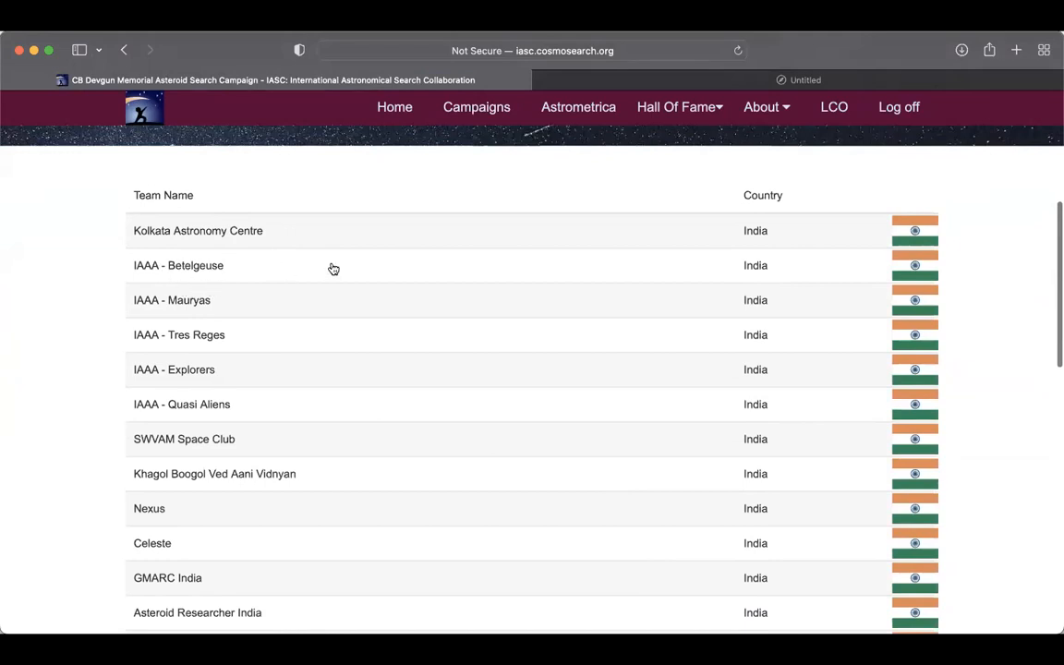
{"action": "mouse_move", "coordinate": [642, 119]}
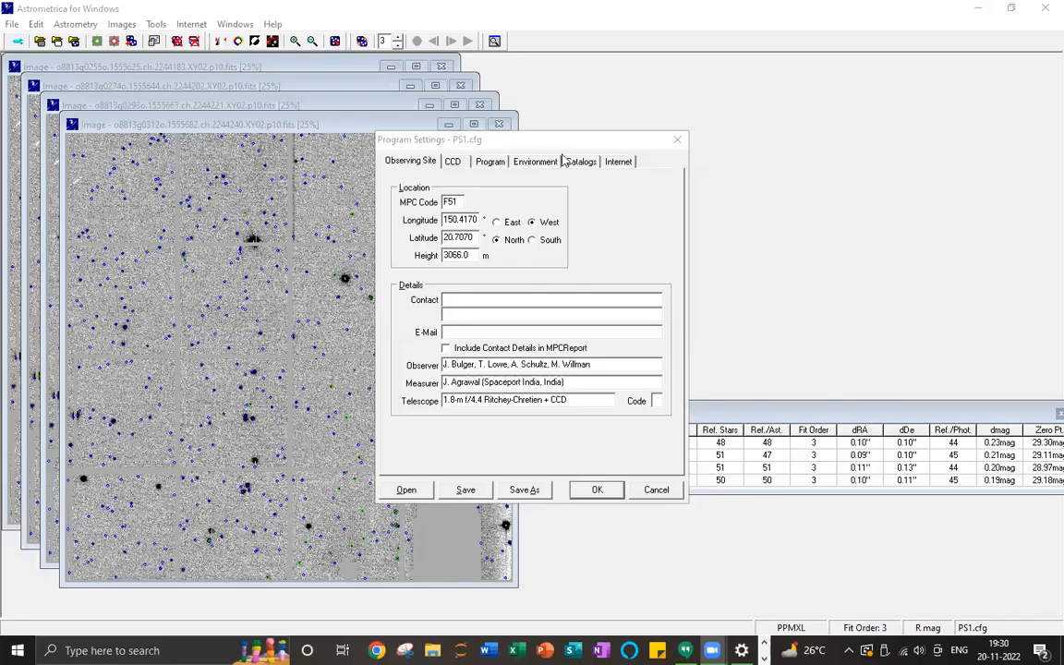
Return to Astrometrica, close the program settings and overlay the known objects on the loaded images.
{"action": "double_click", "coordinate": [547, 382]}
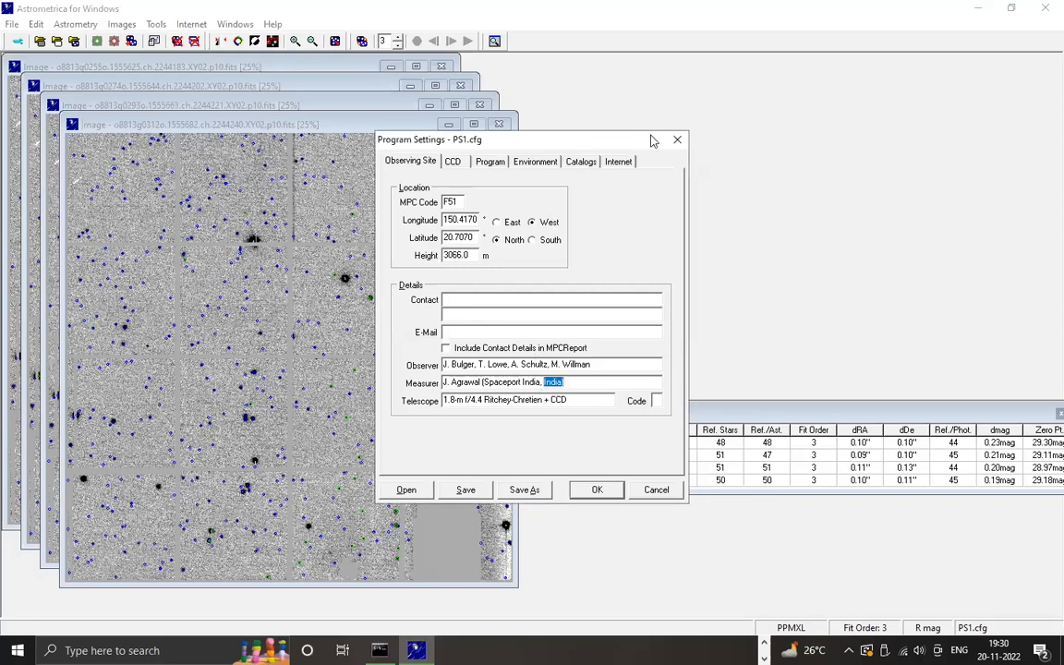
{"action": "left_click", "coordinate": [678, 145]}
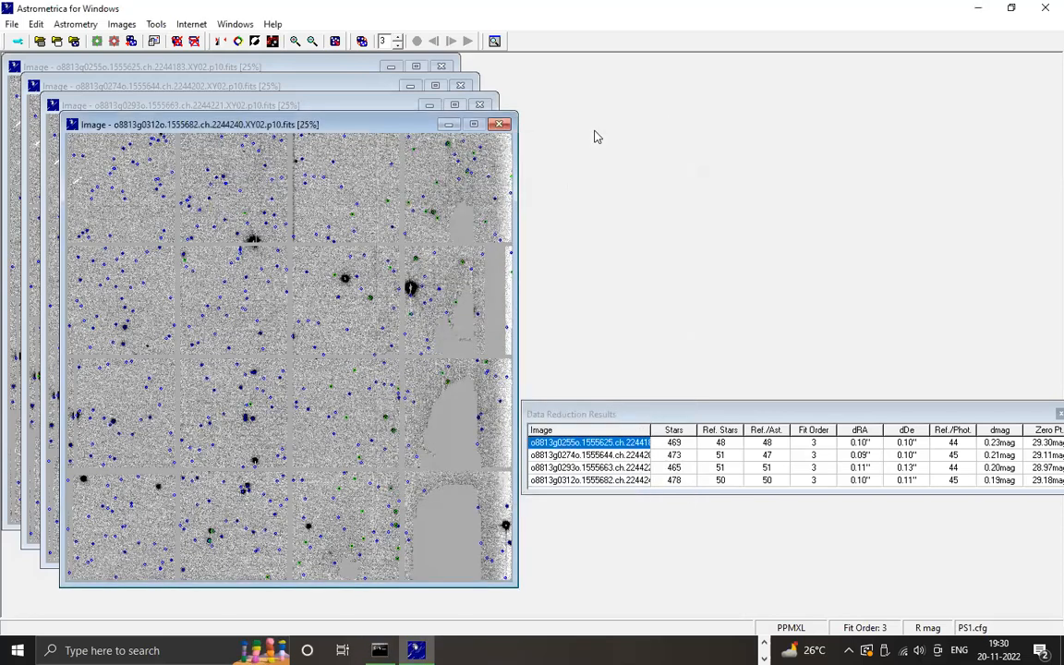
{"action": "left_click", "coordinate": [274, 45]}
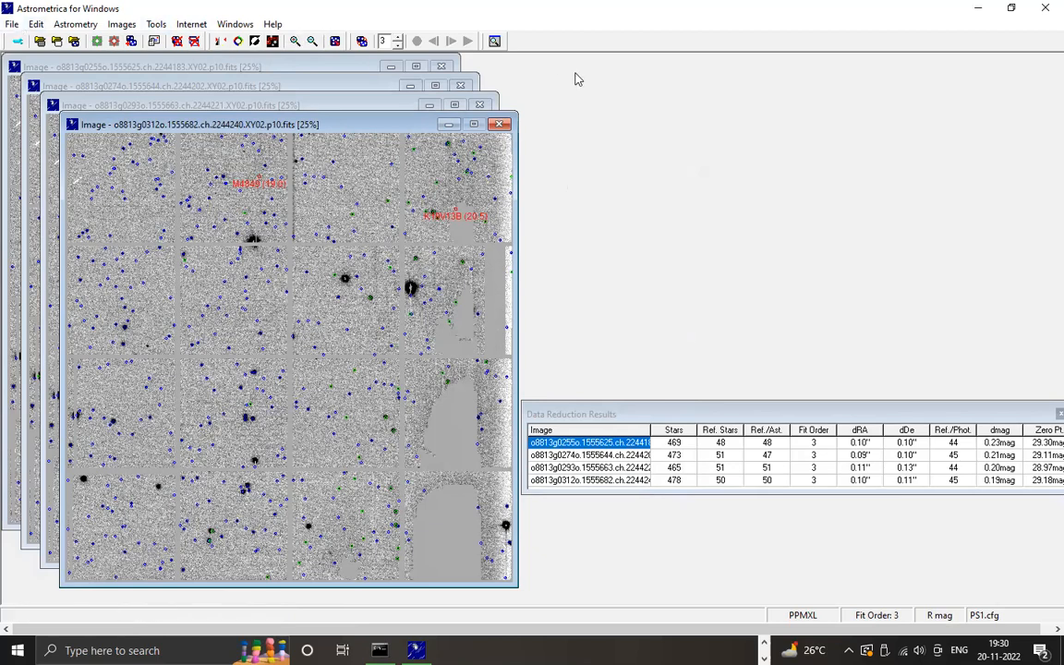
Start blinking the four images and close the Data Reduction Results window.
{"action": "left_click", "coordinate": [361, 41]}
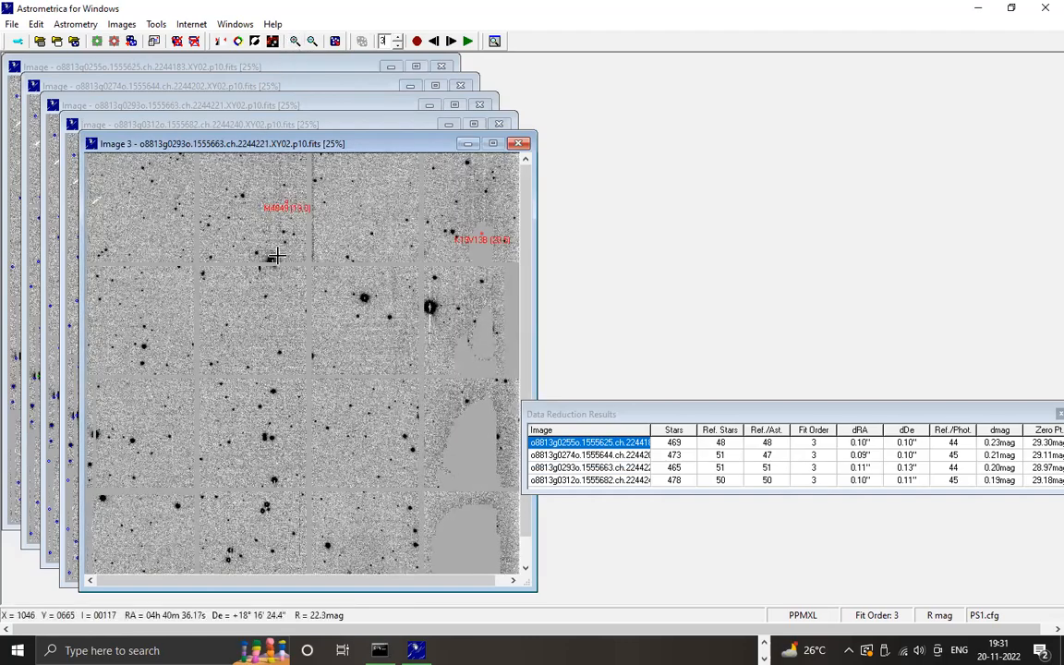
{"action": "left_click_drag", "start_coordinate": [252, 140], "coordinate": [321, 80]}
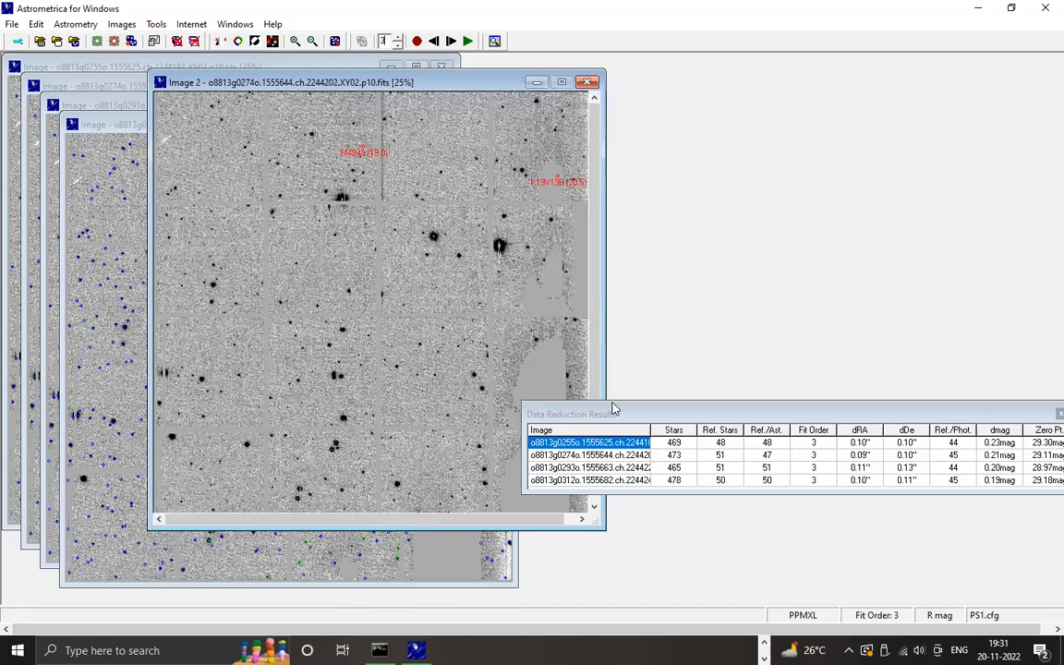
{"action": "left_click_drag", "start_coordinate": [617, 409], "coordinate": [454, 417]}
{"action": "left_click", "coordinate": [900, 423]}
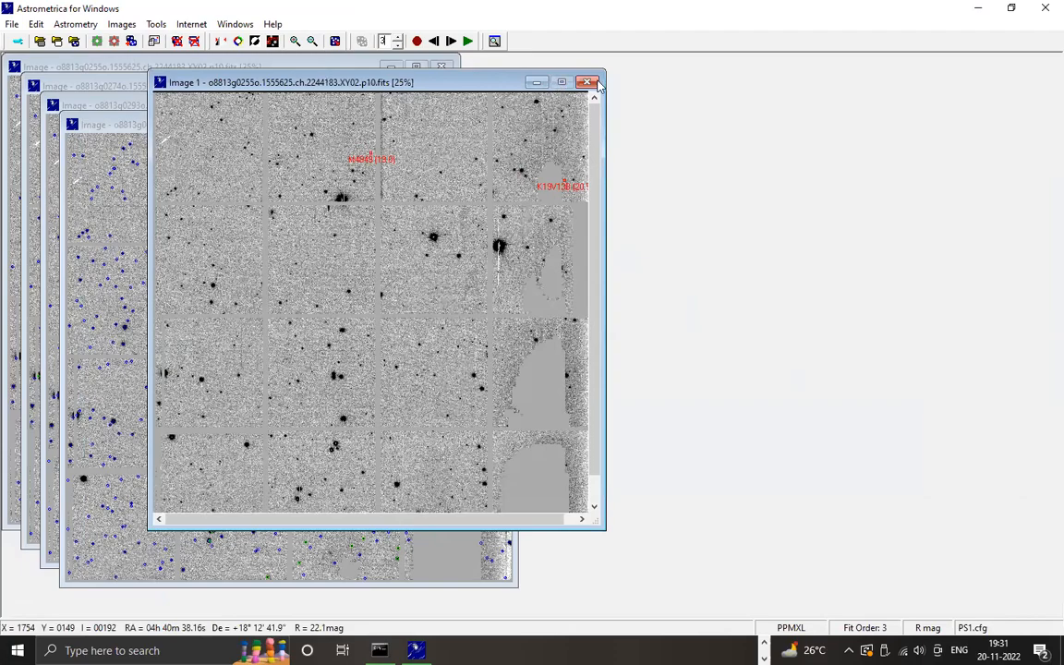
Restart the image blinking, enlarge the images to full scale and resize the blink window to frame one grid section.
{"action": "left_click", "coordinate": [272, 41]}
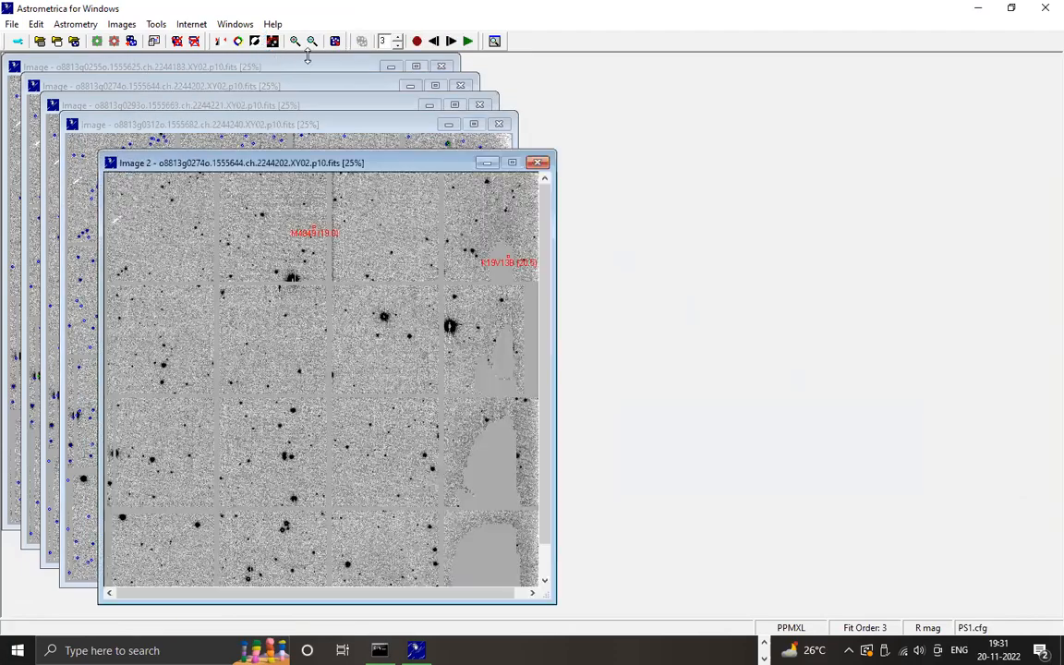
{"action": "left_click", "coordinate": [295, 41]}
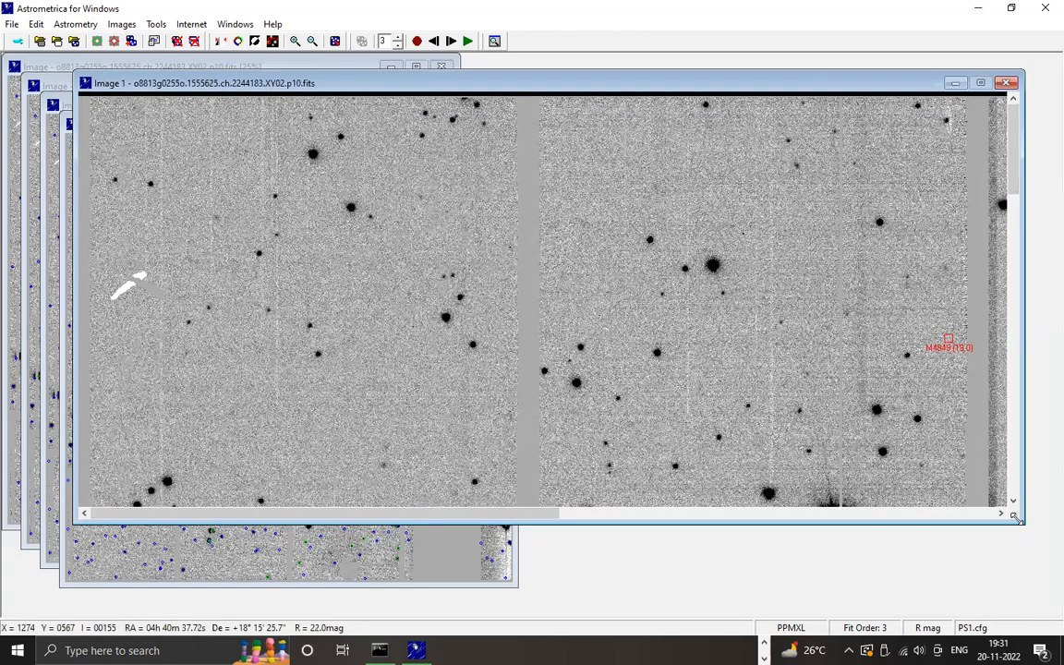
{"action": "left_click_drag", "start_coordinate": [1017, 519], "coordinate": [552, 558]}
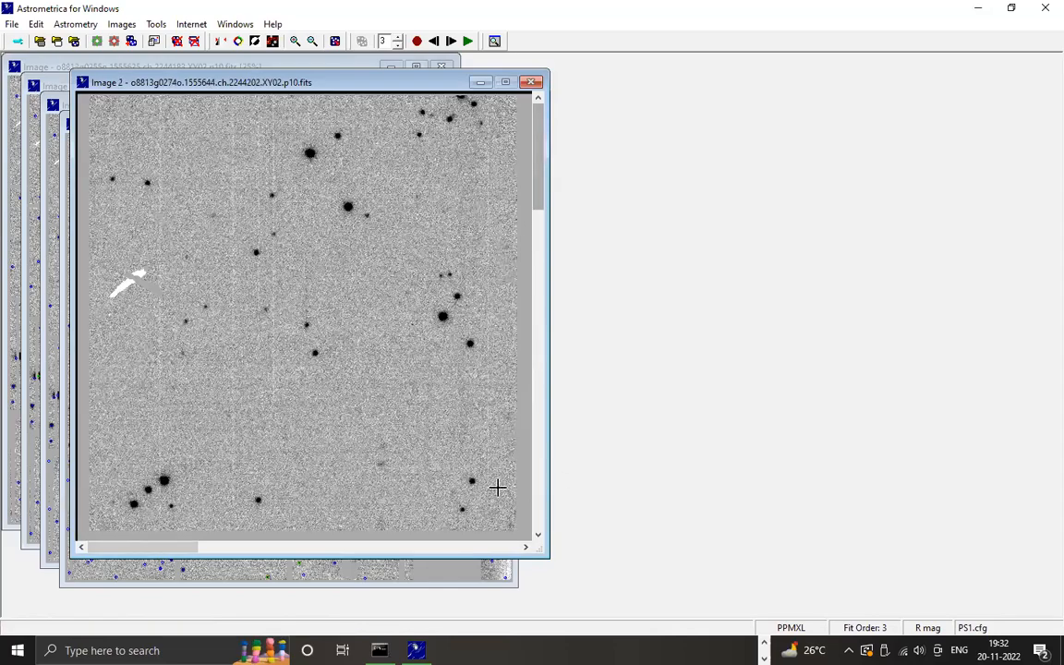
Examine the grid sections along the top row of the blinking images for moving objects, working from left to right.
{"action": "left_click", "coordinate": [524, 547]}
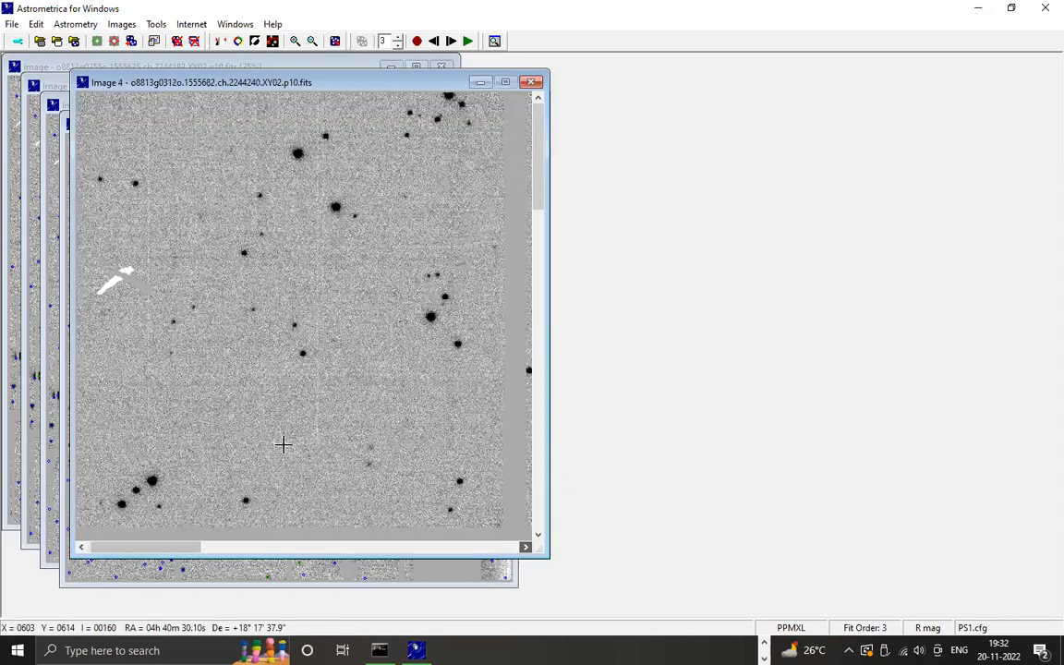
{"action": "left_click", "coordinate": [523, 549]}
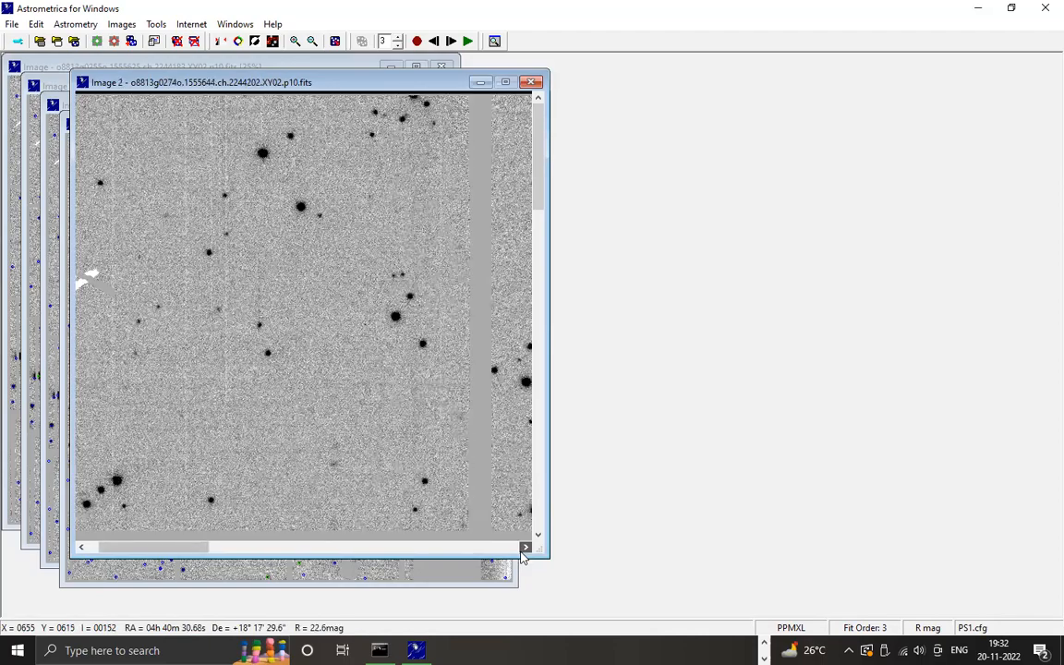
{"action": "left_click", "coordinate": [525, 548]}
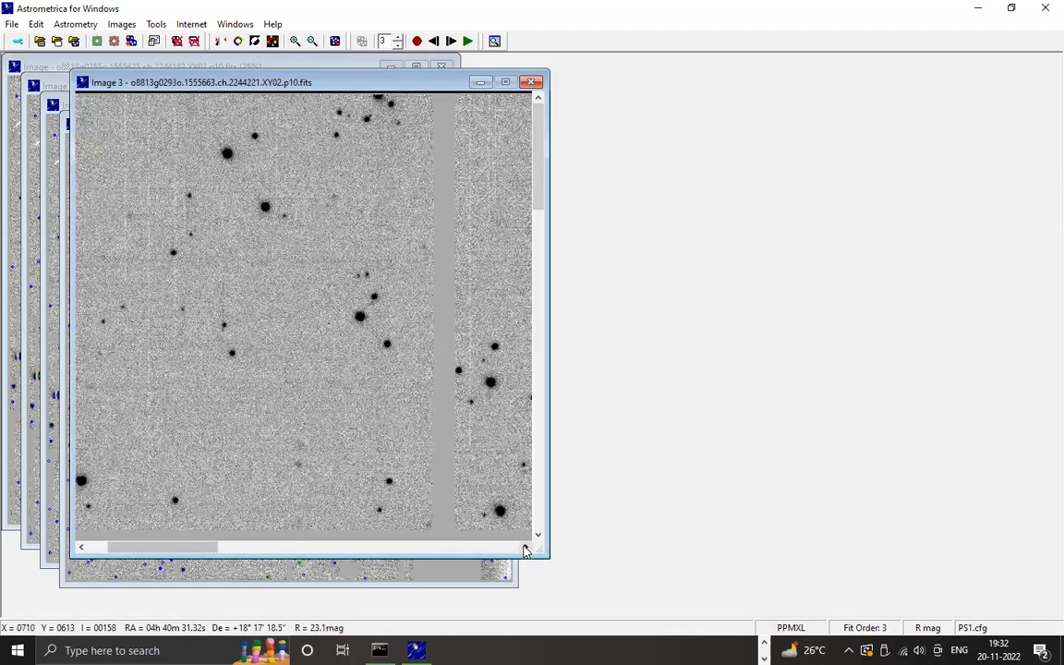
{"action": "left_click", "coordinate": [525, 548]}
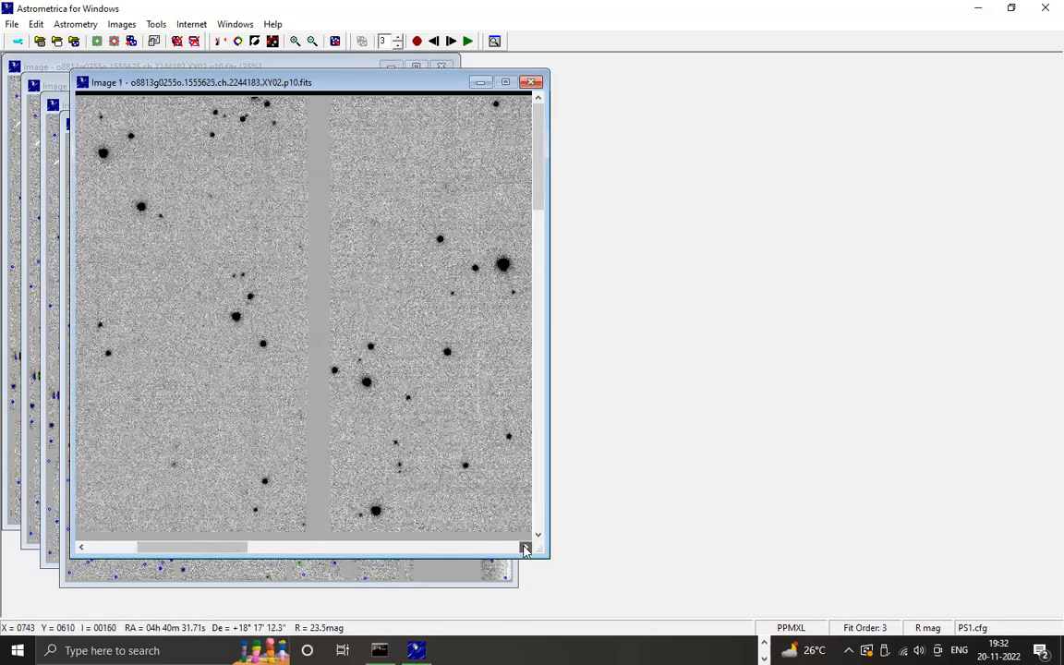
{"action": "left_click", "coordinate": [525, 549]}
{"action": "left_click", "coordinate": [524, 549]}
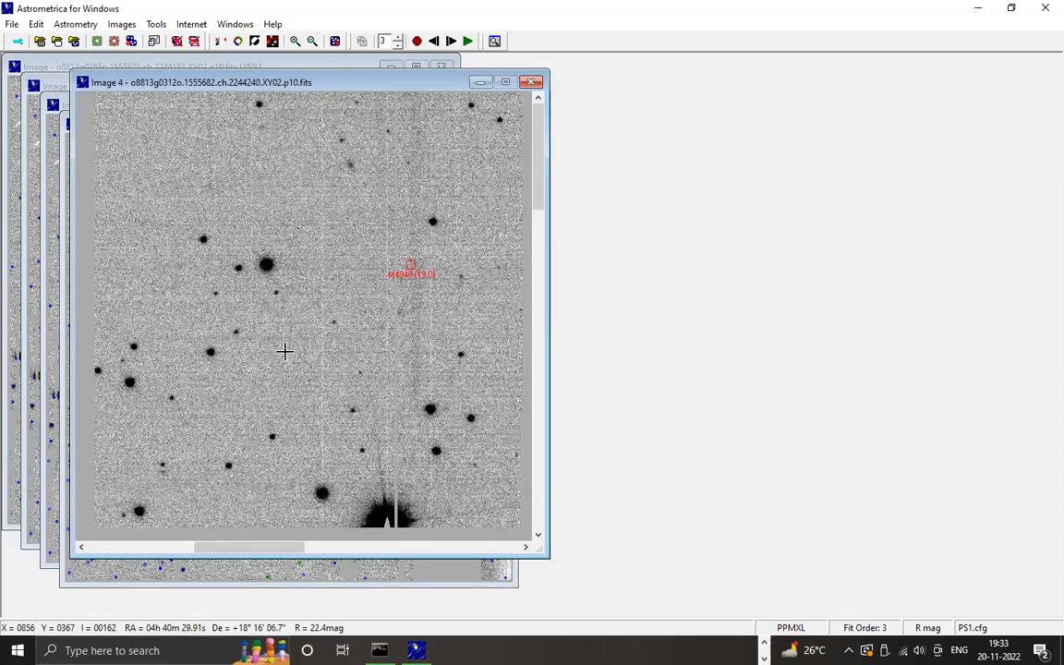
{"action": "left_click", "coordinate": [527, 549]}
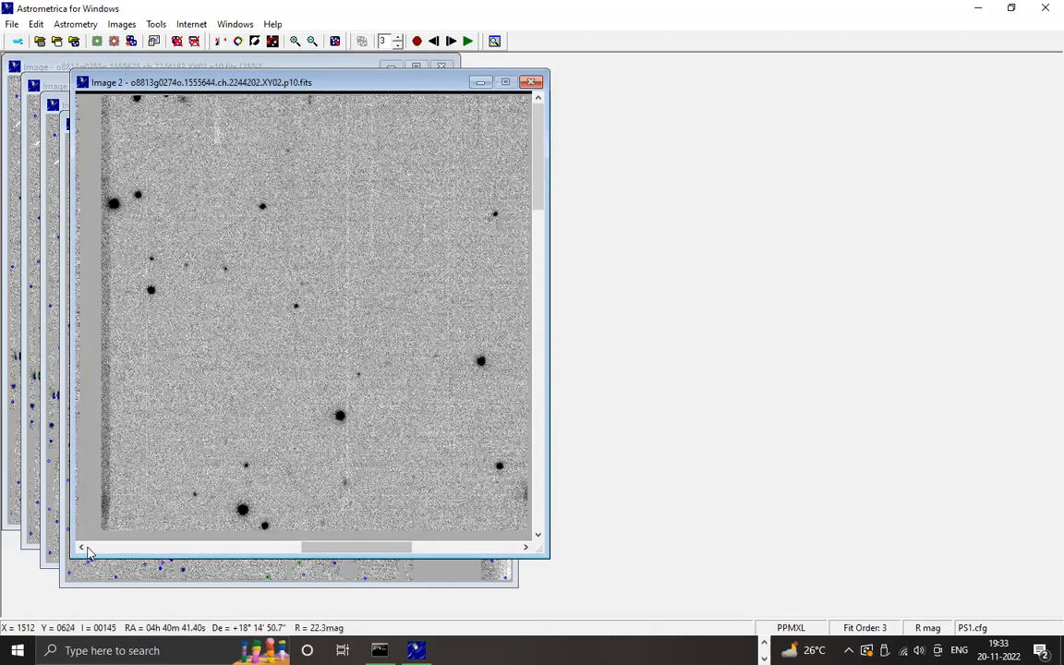
Frame the second section of the image's top row, containing the known object M4849, and stop the blinking.
{"action": "left_click", "coordinate": [83, 549]}
{"action": "left_click", "coordinate": [82, 548]}
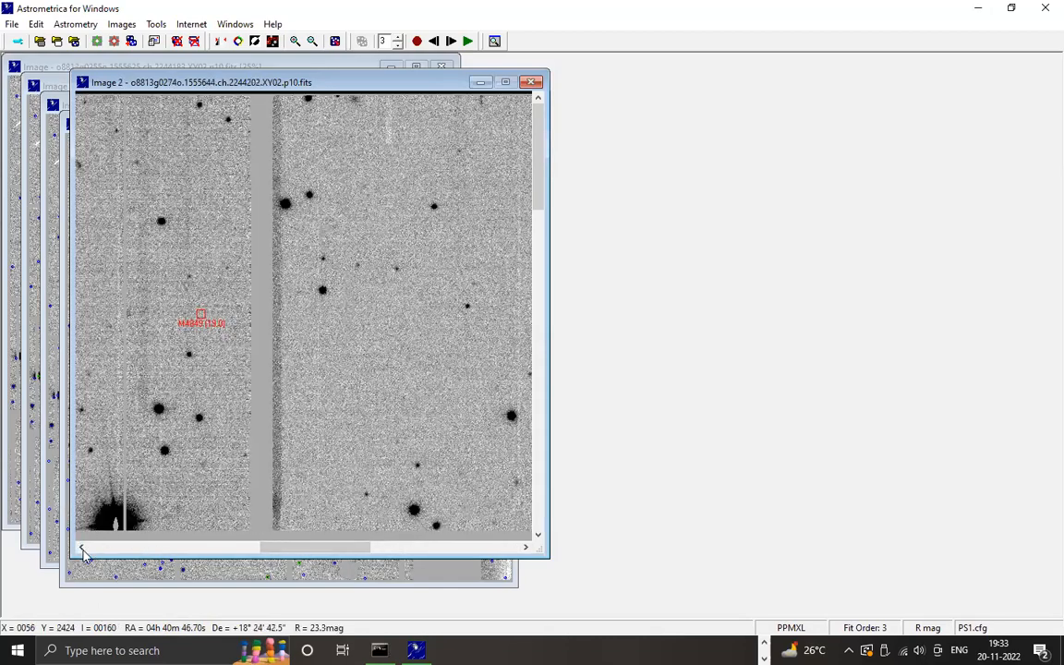
{"action": "left_click", "coordinate": [82, 548]}
{"action": "left_click", "coordinate": [82, 548]}
{"action": "left_click", "coordinate": [81, 547]}
{"action": "left_click", "coordinate": [82, 548]}
{"action": "left_click", "coordinate": [81, 548]}
{"action": "left_click", "coordinate": [81, 547]}
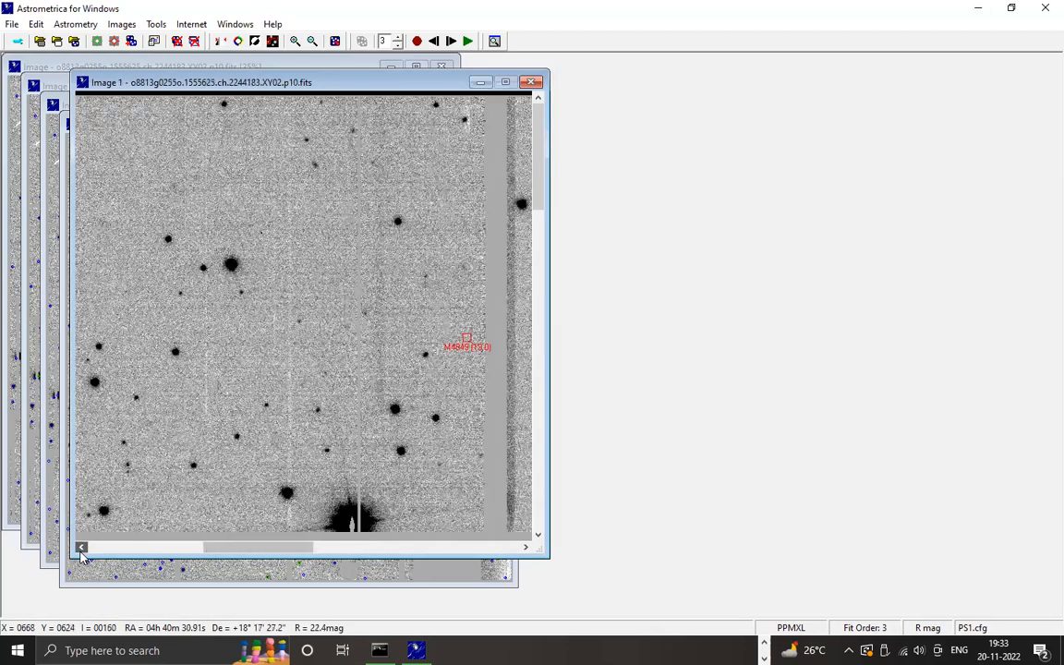
{"action": "left_click", "coordinate": [525, 548]}
{"action": "left_click", "coordinate": [524, 550]}
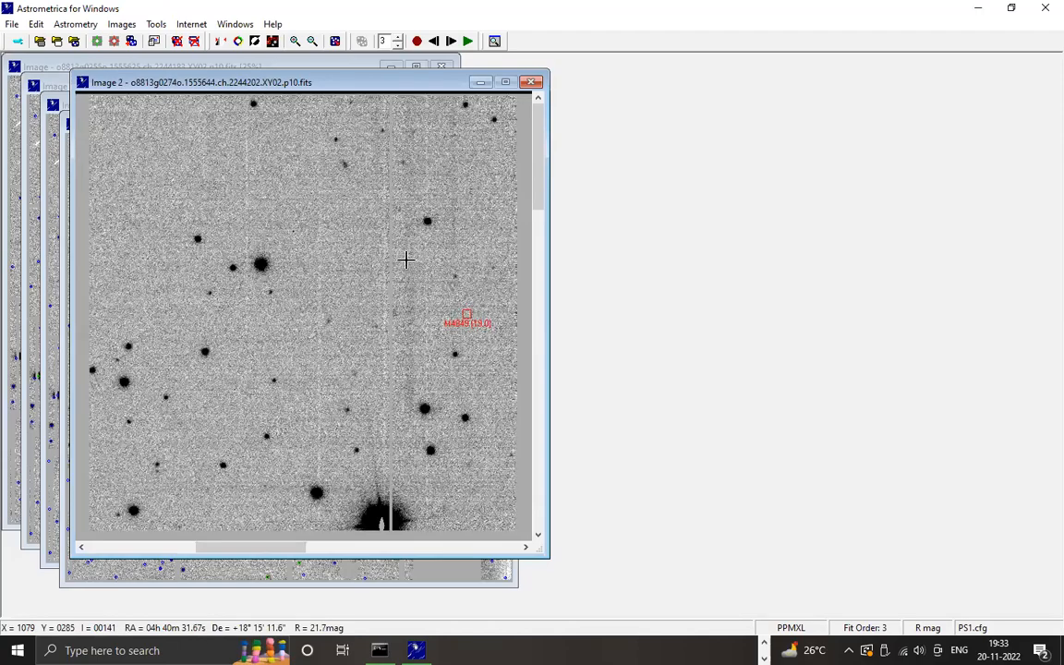
{"action": "left_click", "coordinate": [416, 41]}
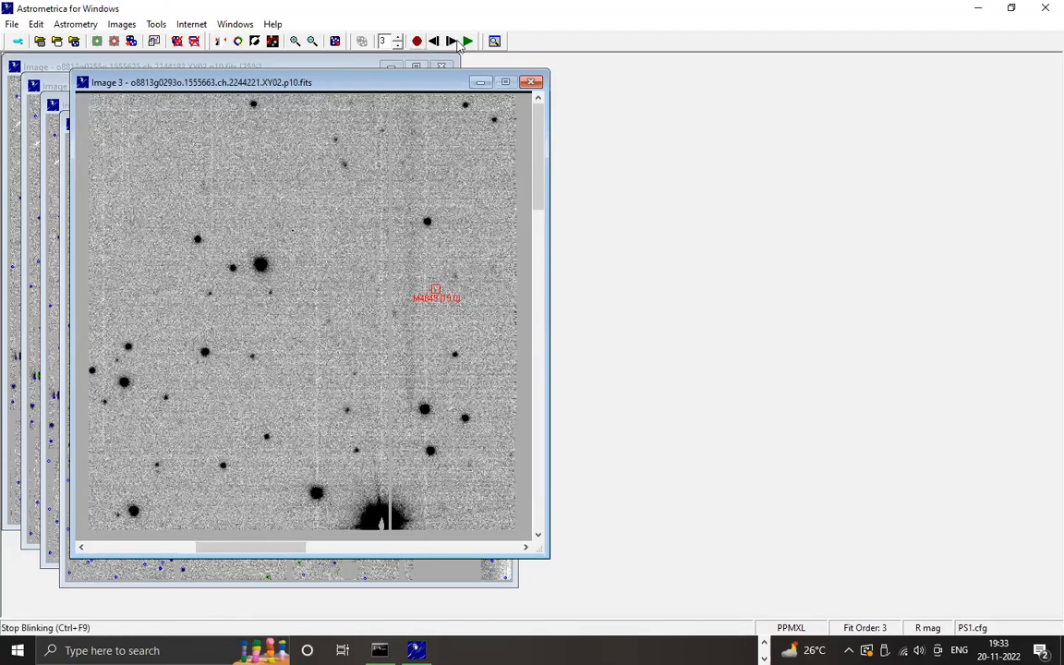
Step through the images one at a time to follow the known object M4849, and resume blinking.
{"action": "left_click", "coordinate": [452, 42]}
{"action": "left_click", "coordinate": [451, 41]}
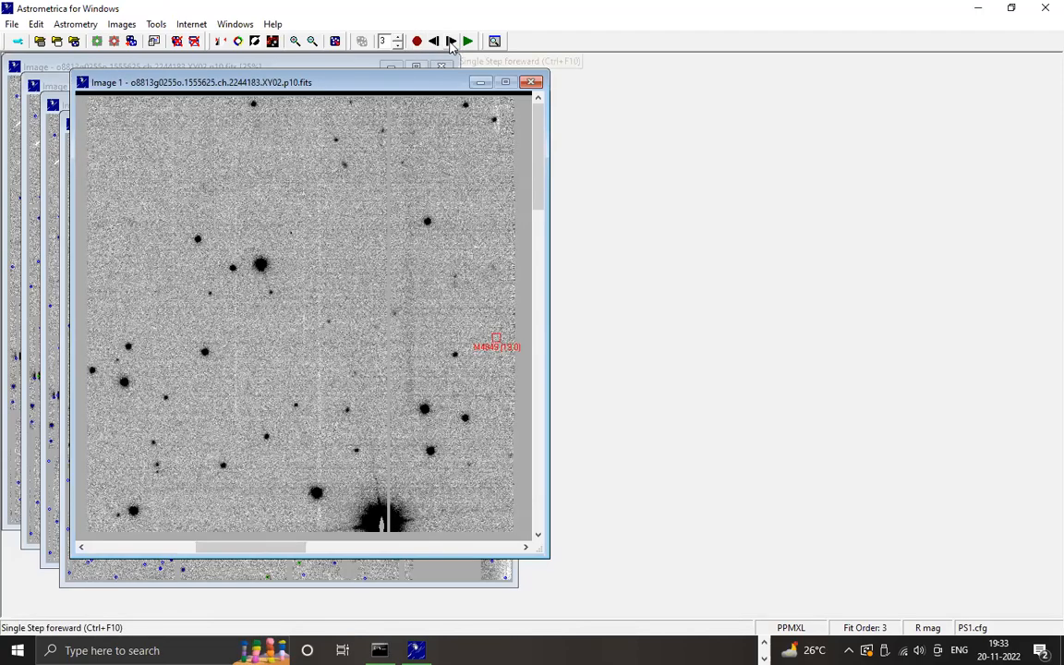
{"action": "left_click", "coordinate": [451, 43]}
{"action": "left_click", "coordinate": [451, 43]}
{"action": "left_click", "coordinate": [451, 43]}
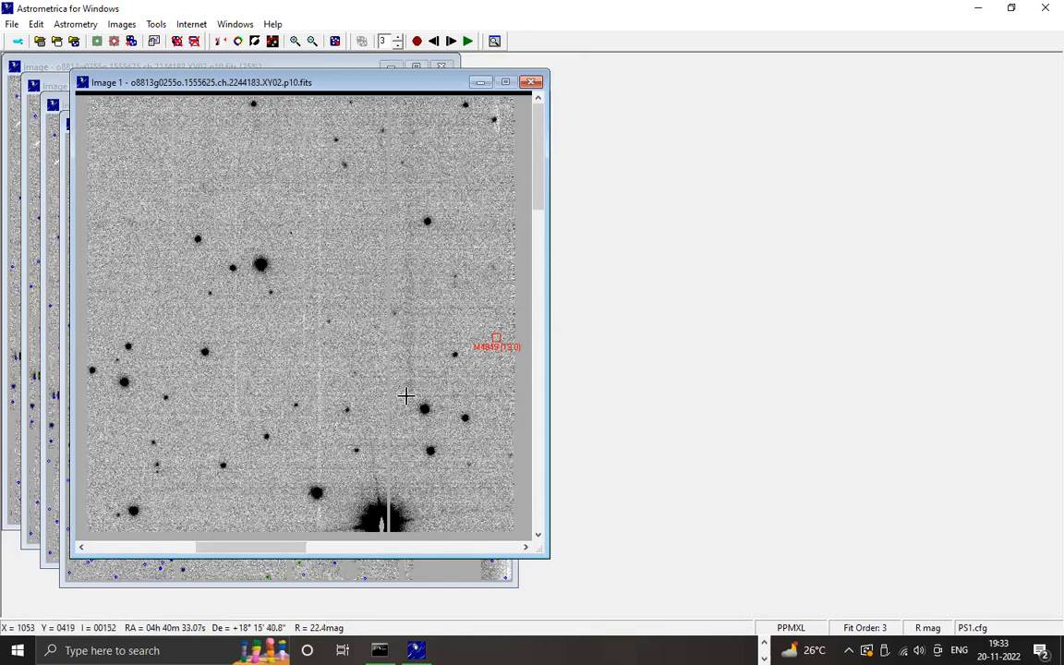
{"action": "left_click", "coordinate": [417, 41]}
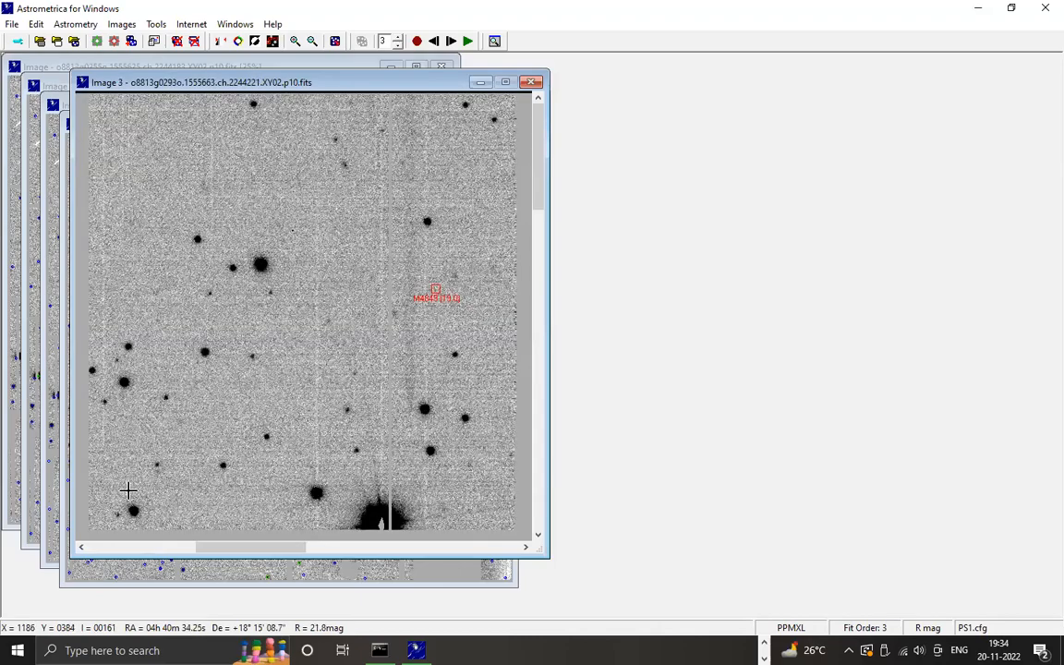
Examine the first section of the image's top row for moving objects by blinking and single-stepping through the images up to Image 4.
{"action": "left_click", "coordinate": [82, 548]}
{"action": "left_click", "coordinate": [81, 549]}
{"action": "left_click", "coordinate": [81, 549]}
{"action": "left_click", "coordinate": [81, 548]}
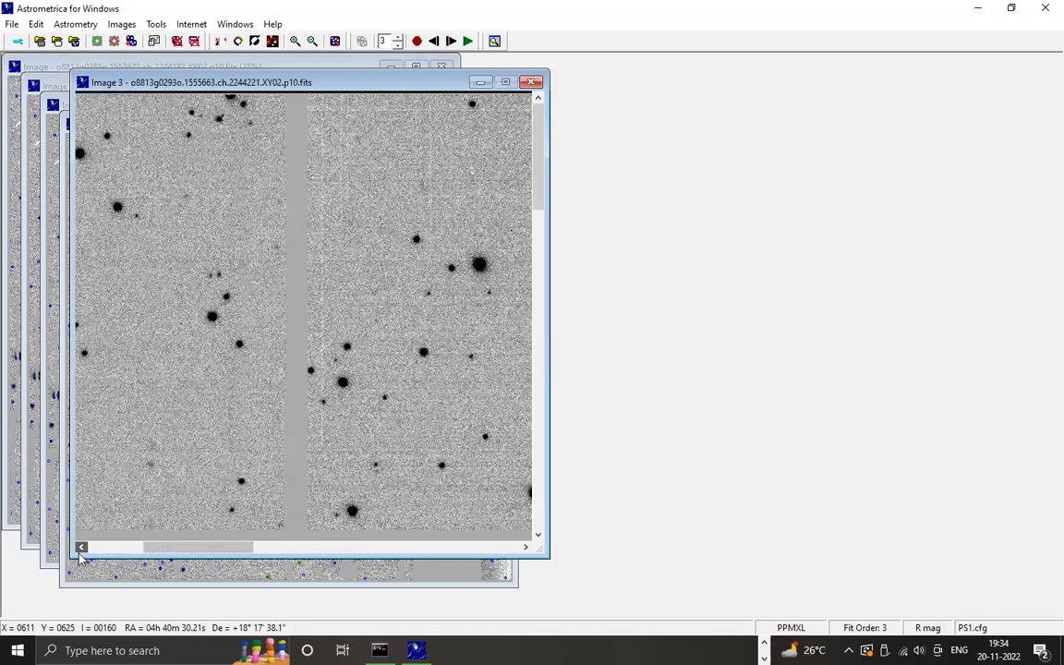
{"action": "left_click", "coordinate": [81, 548]}
{"action": "left_click", "coordinate": [81, 548]}
{"action": "left_click", "coordinate": [82, 549]}
{"action": "left_click", "coordinate": [81, 549]}
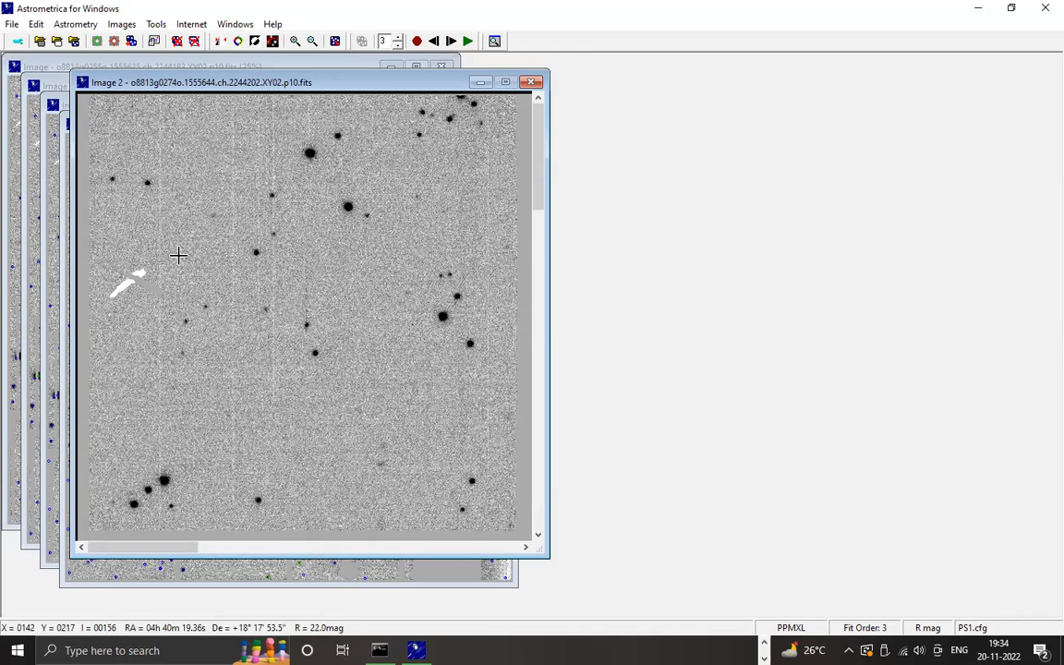
{"action": "left_click", "coordinate": [433, 41]}
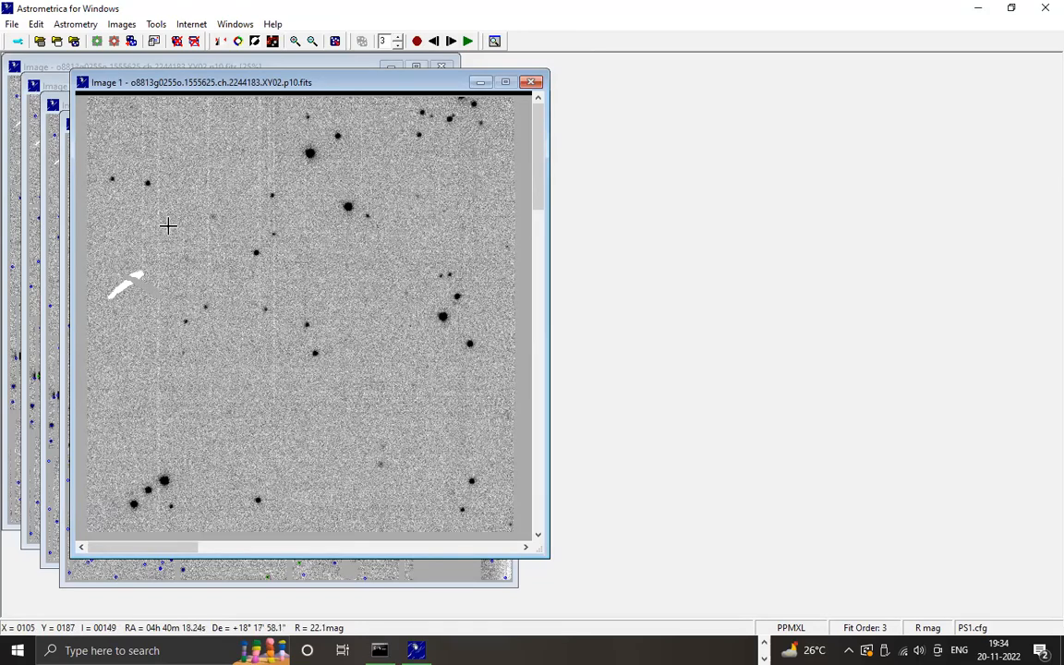
{"action": "left_click", "coordinate": [452, 43]}
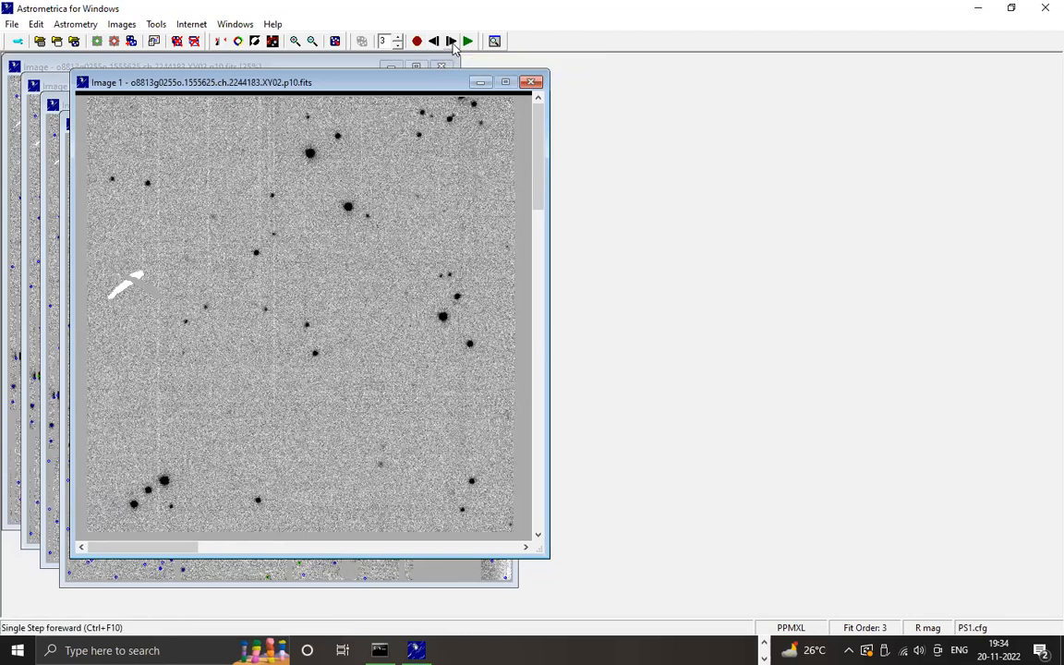
{"action": "left_click", "coordinate": [452, 43]}
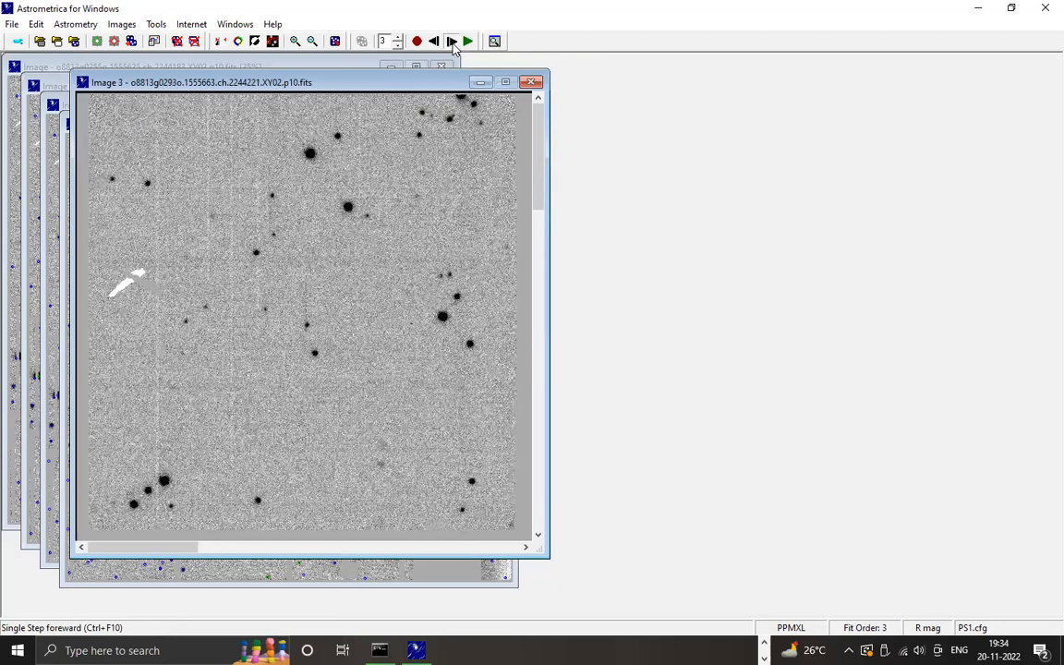
{"action": "left_click", "coordinate": [451, 42]}
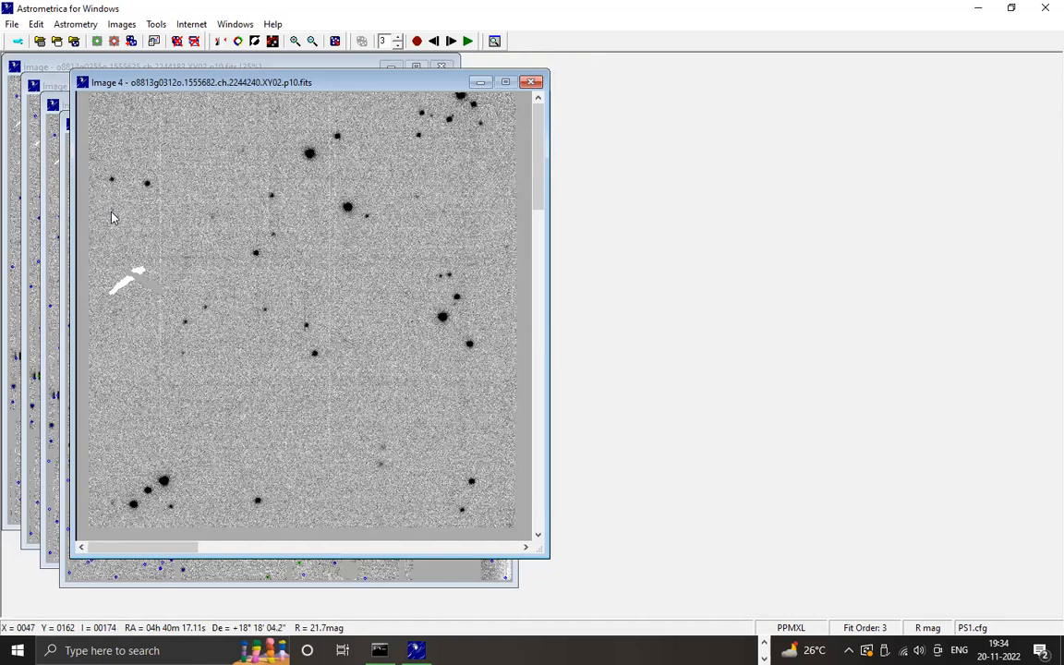
Inspect the faint spot above the white streak in Image 4 with Object Verification, and close it without accepting.
{"action": "left_click", "coordinate": [110, 211]}
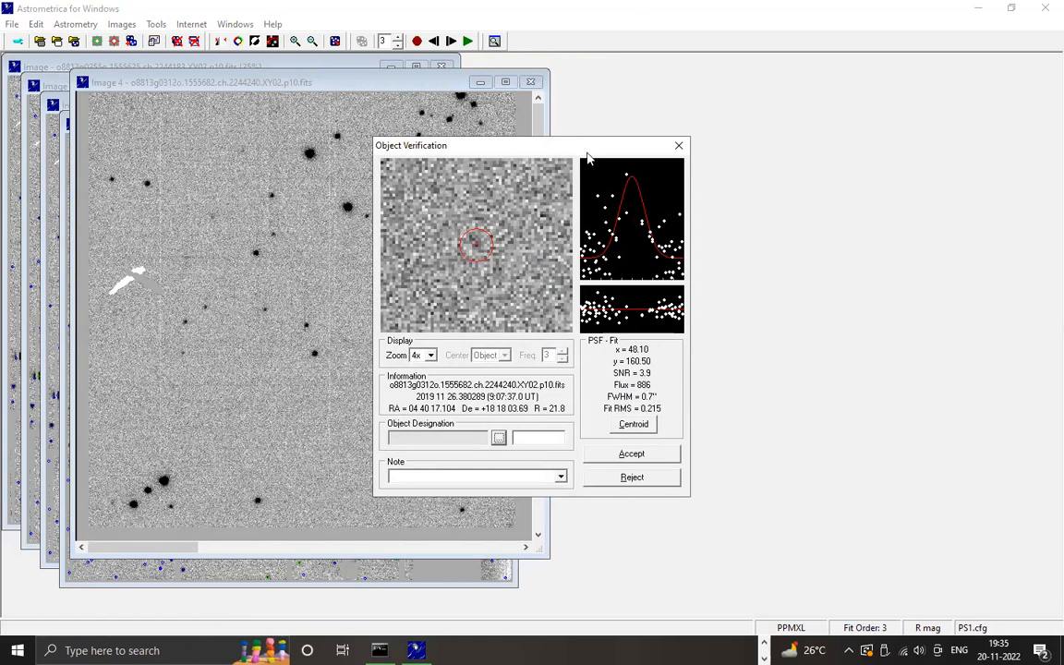
{"action": "left_click_drag", "start_coordinate": [566, 152], "coordinate": [346, 187]}
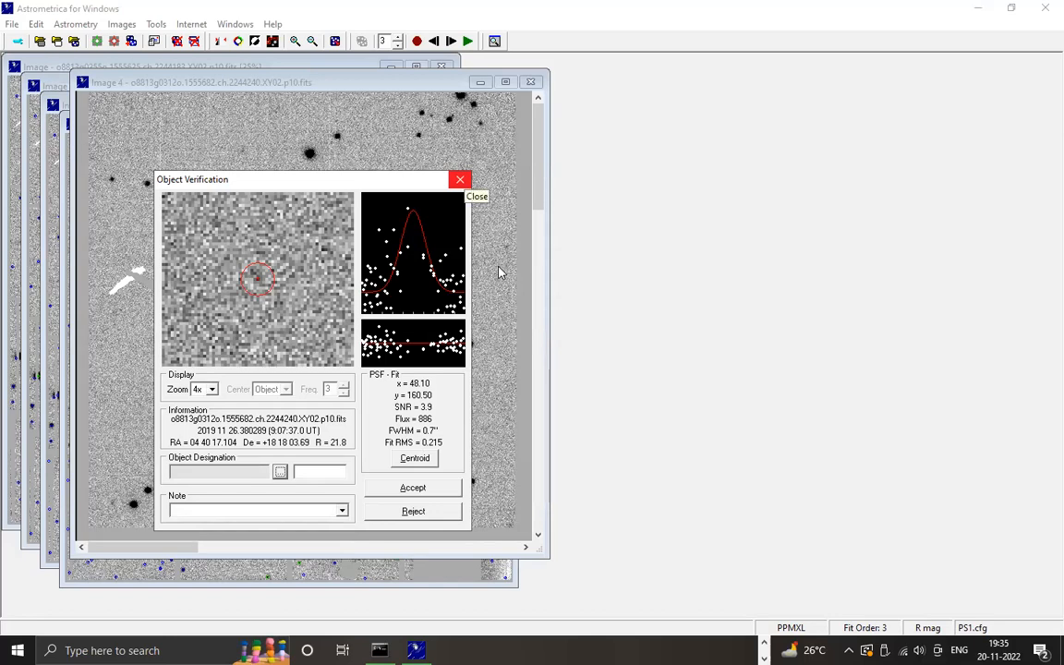
{"action": "key", "text": "Escape"}
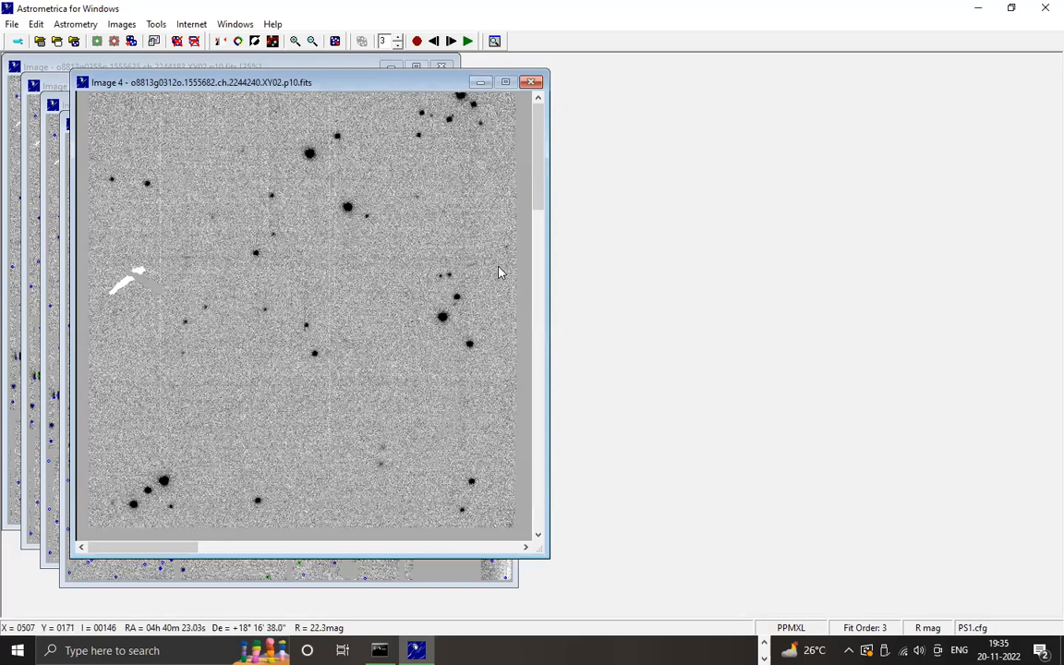
Blink the area around the gap between the first two sections, step back to Image 1 and verify its moving candidate without accepting it.
{"action": "left_click", "coordinate": [528, 550]}
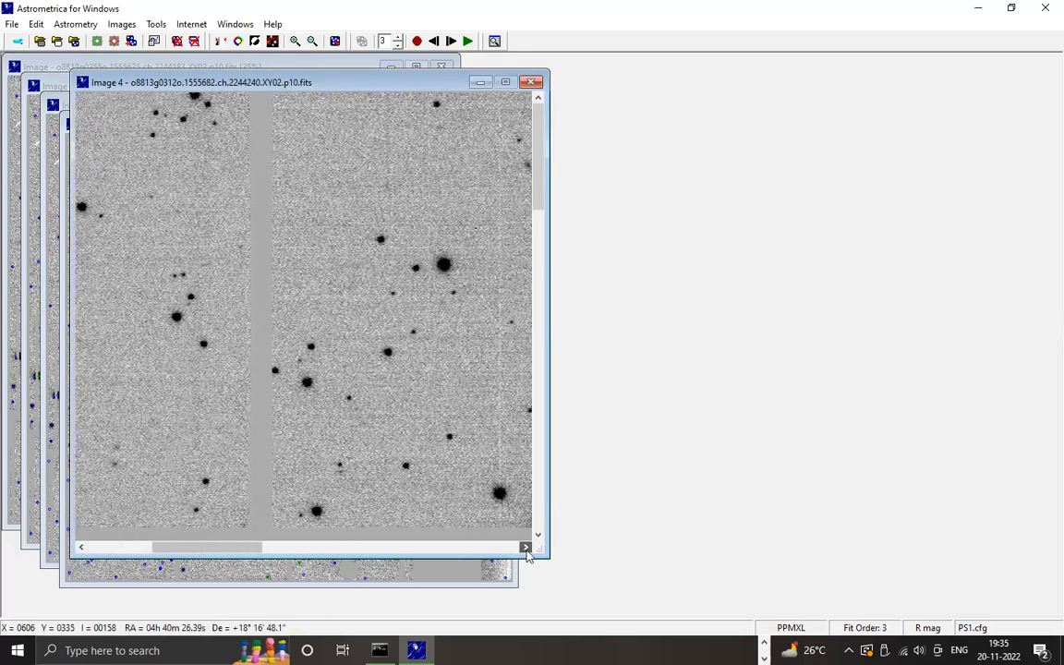
{"action": "left_click", "coordinate": [417, 40]}
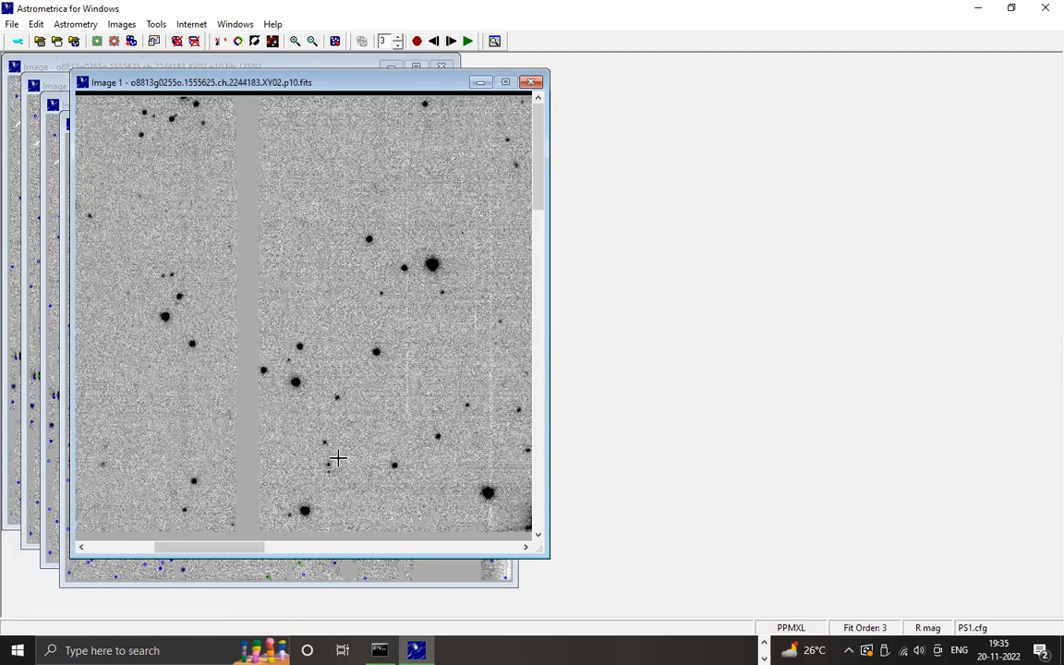
{"action": "left_click", "coordinate": [418, 42]}
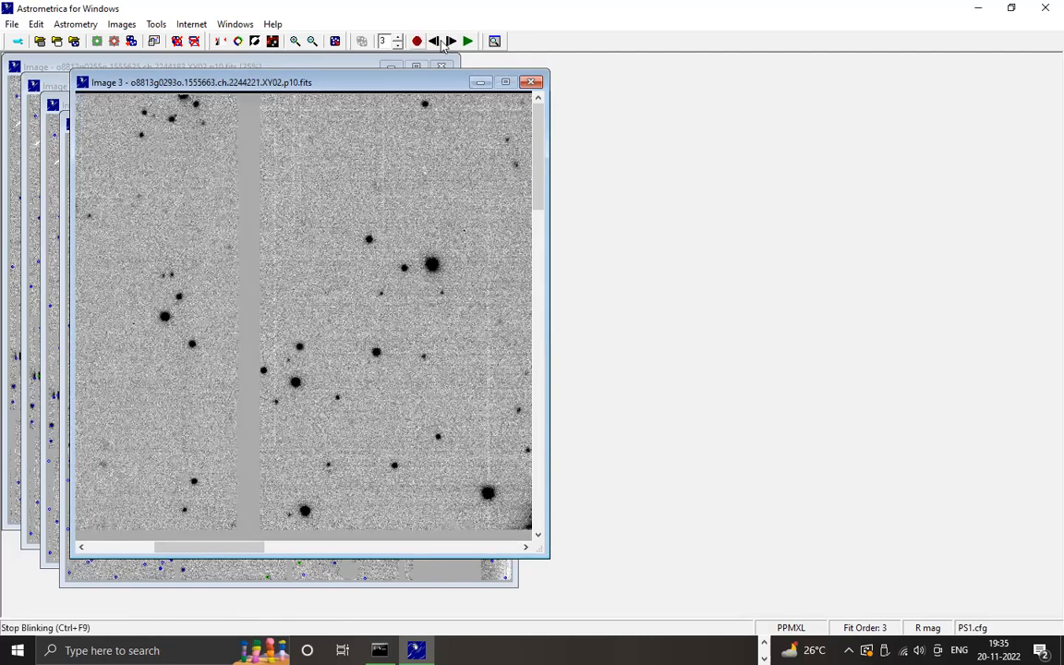
{"action": "left_click", "coordinate": [438, 43]}
{"action": "left_click", "coordinate": [438, 44]}
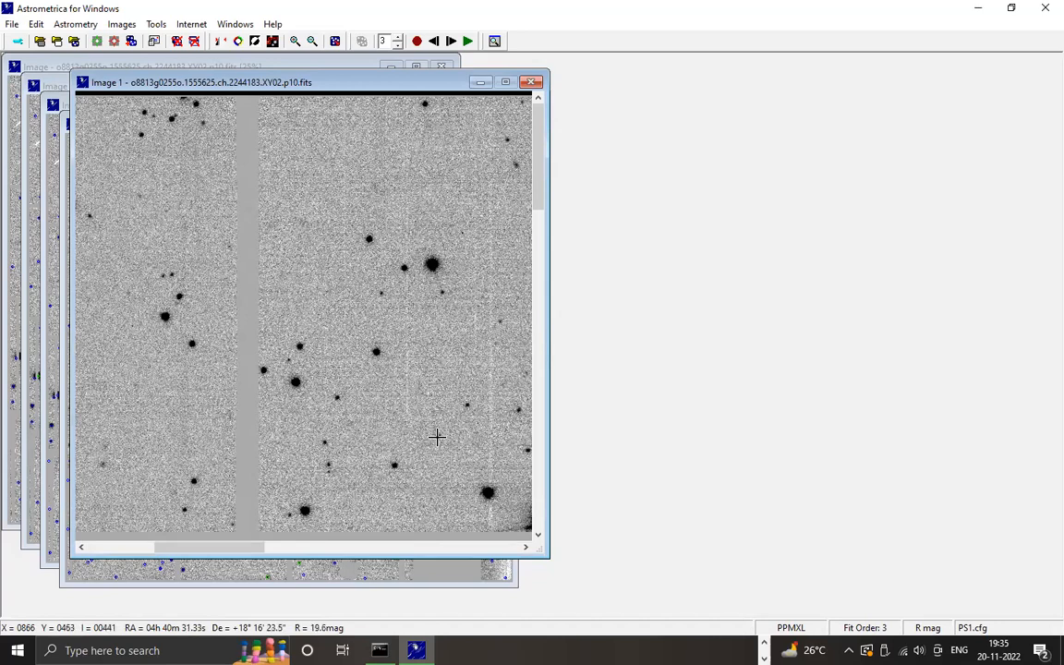
{"action": "left_click", "coordinate": [465, 402]}
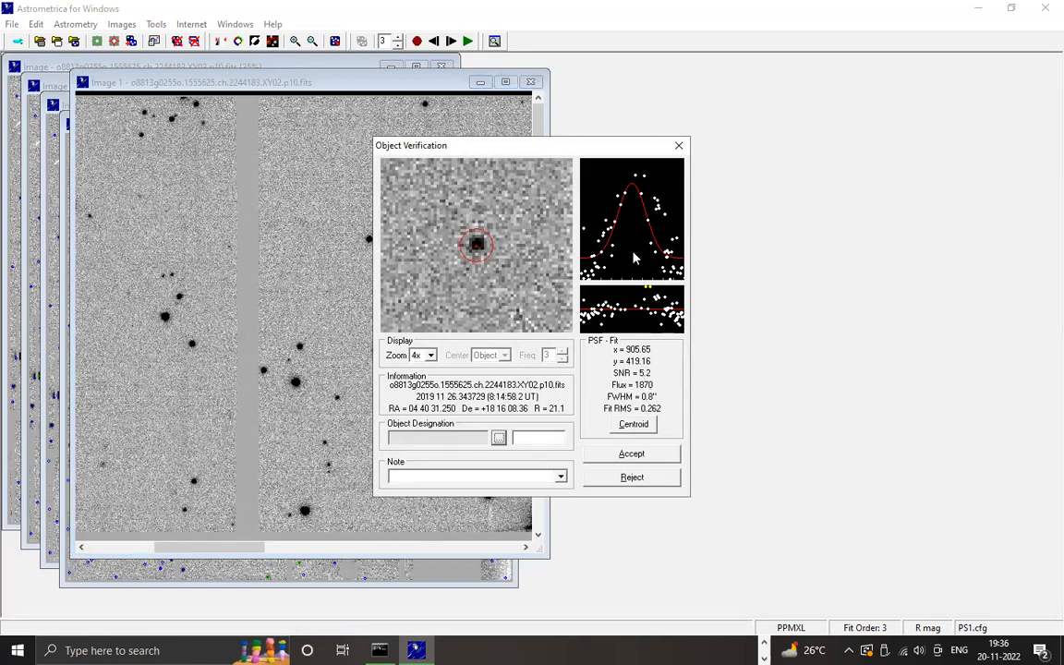
{"action": "left_click", "coordinate": [679, 146]}
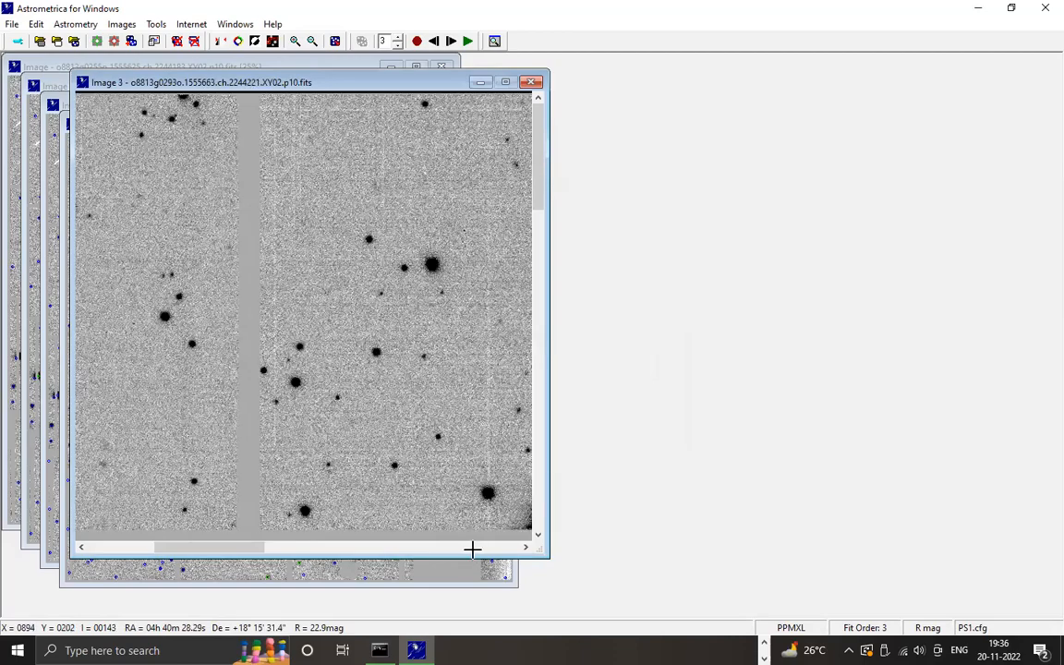
Blink the images again and compare the moving candidate's PSF fit in Image 1 and Image 2 without accepting either measurement.
{"action": "left_click", "coordinate": [417, 41]}
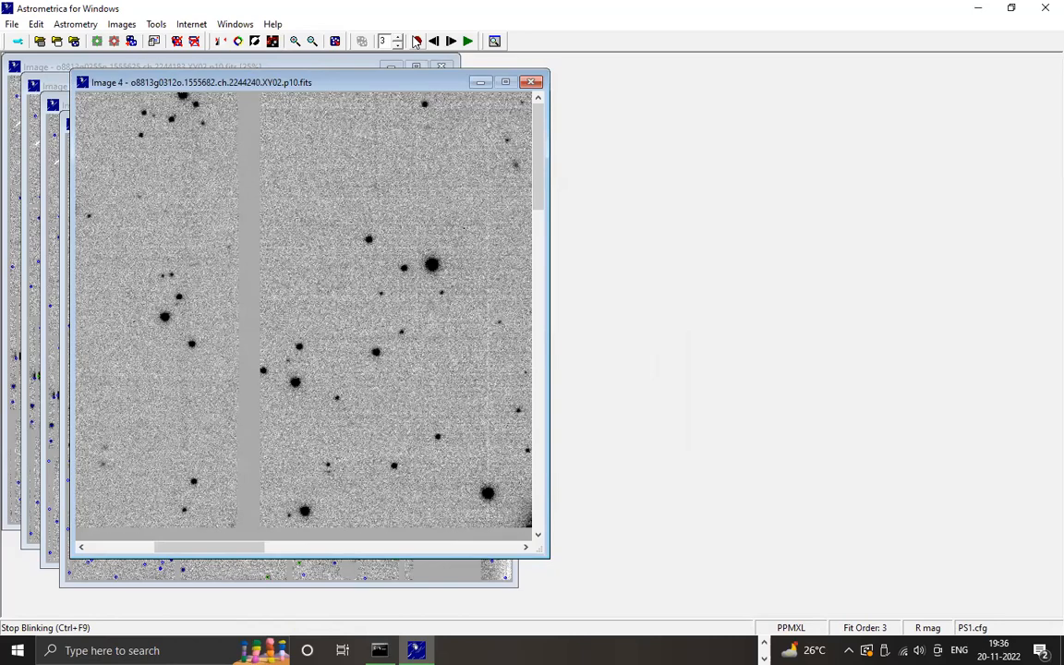
{"action": "left_click", "coordinate": [417, 41]}
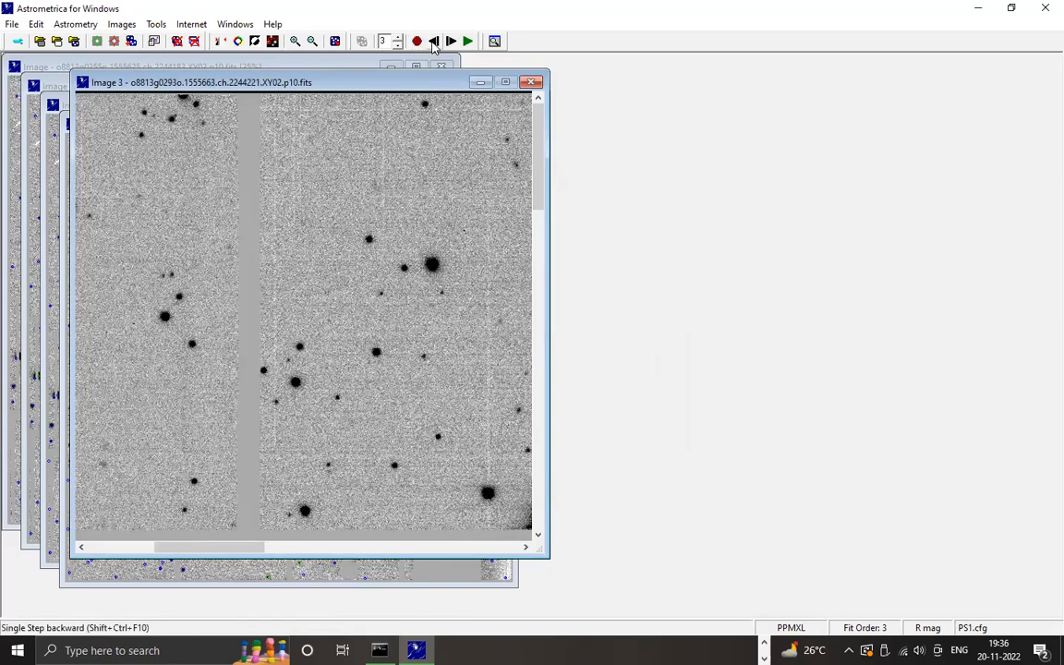
{"action": "left_click", "coordinate": [467, 404]}
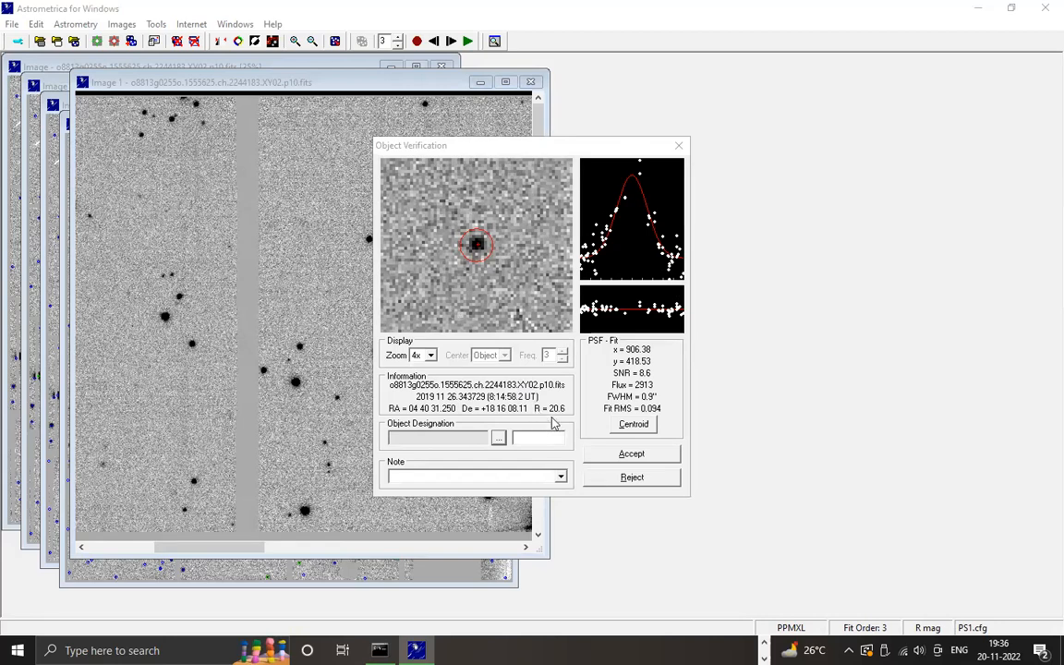
{"action": "left_click", "coordinate": [679, 147]}
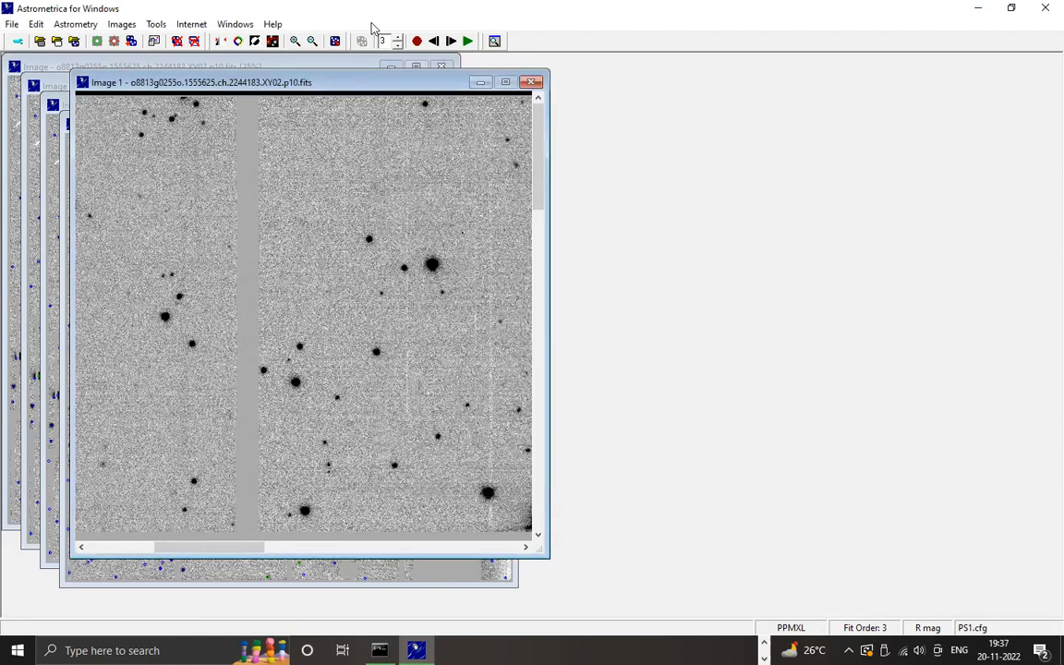
{"action": "left_click", "coordinate": [451, 41]}
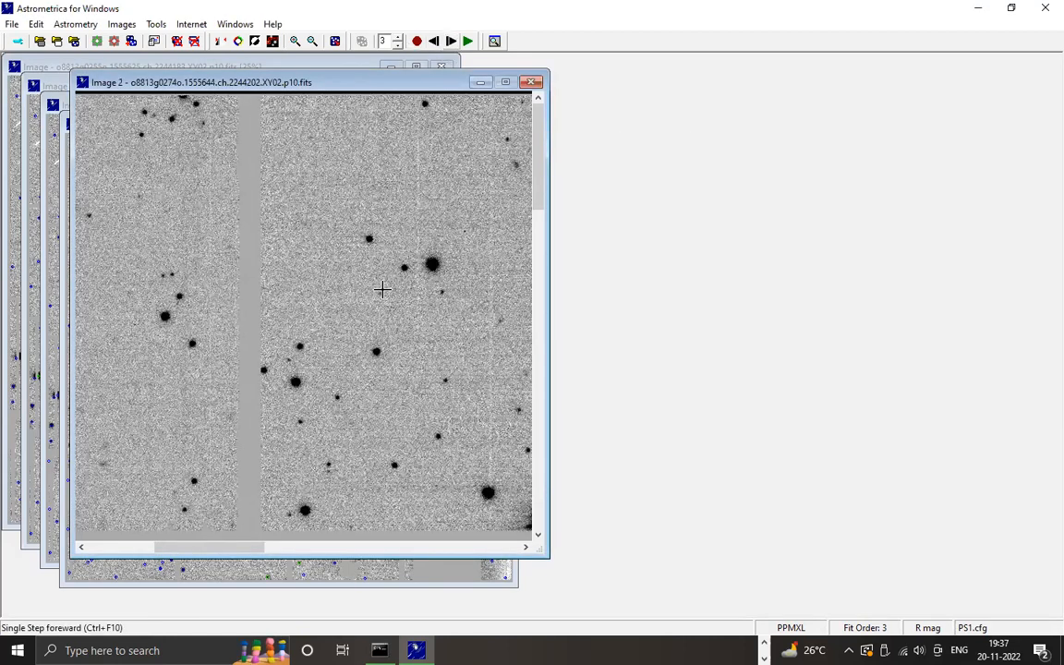
{"action": "left_click", "coordinate": [445, 378]}
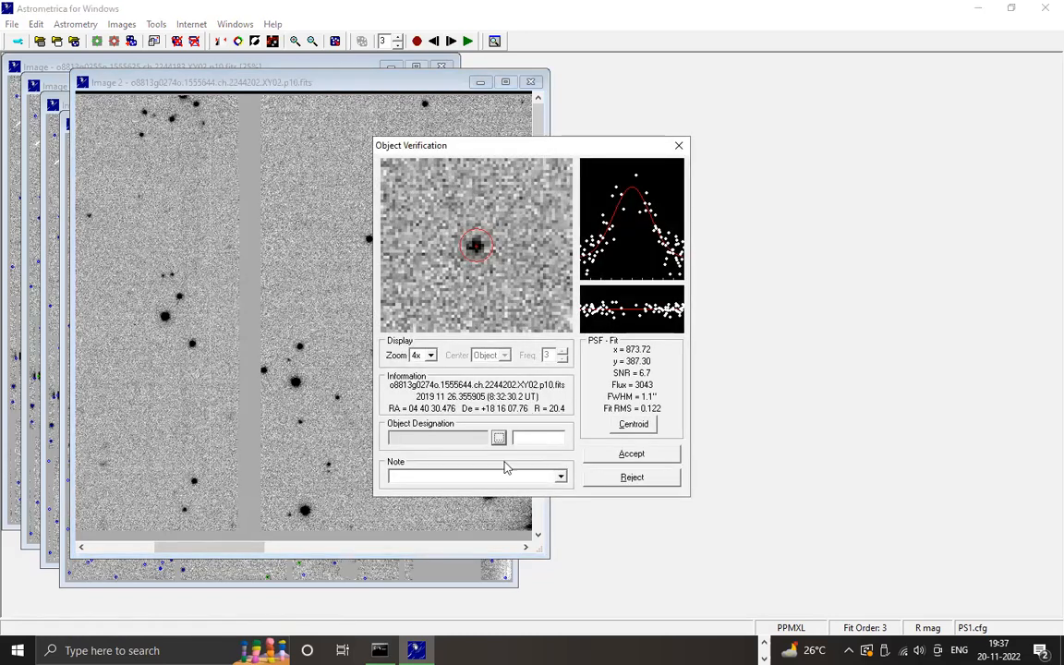
{"action": "left_click", "coordinate": [678, 145]}
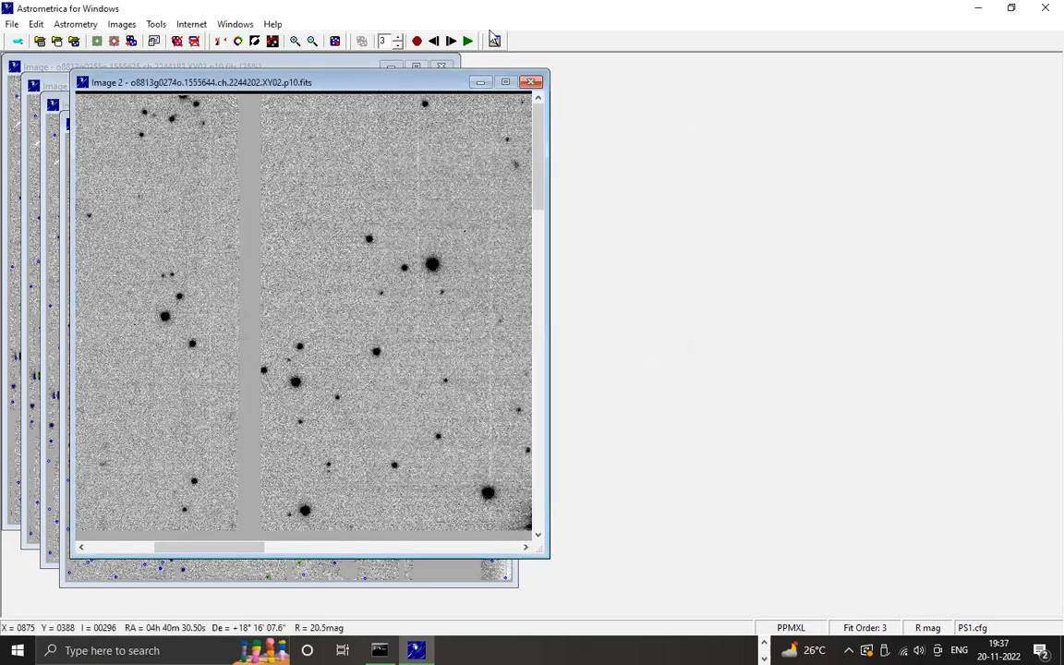
Return to Image 1 and accept the moving candidate with the object designation JOY0000.
{"action": "left_click", "coordinate": [433, 41]}
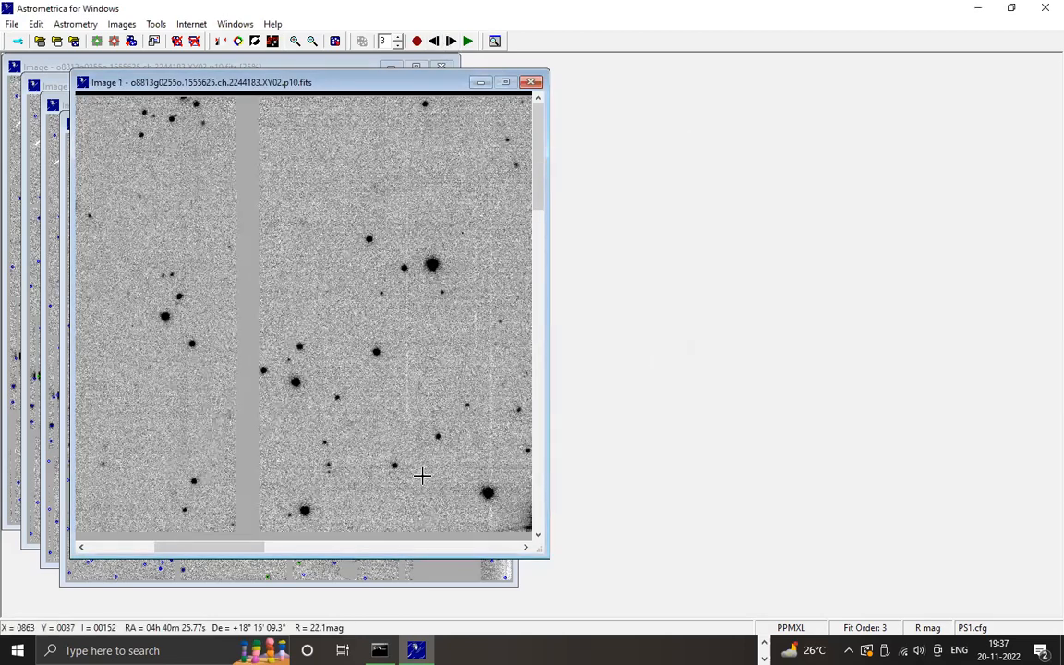
{"action": "left_click", "coordinate": [468, 408]}
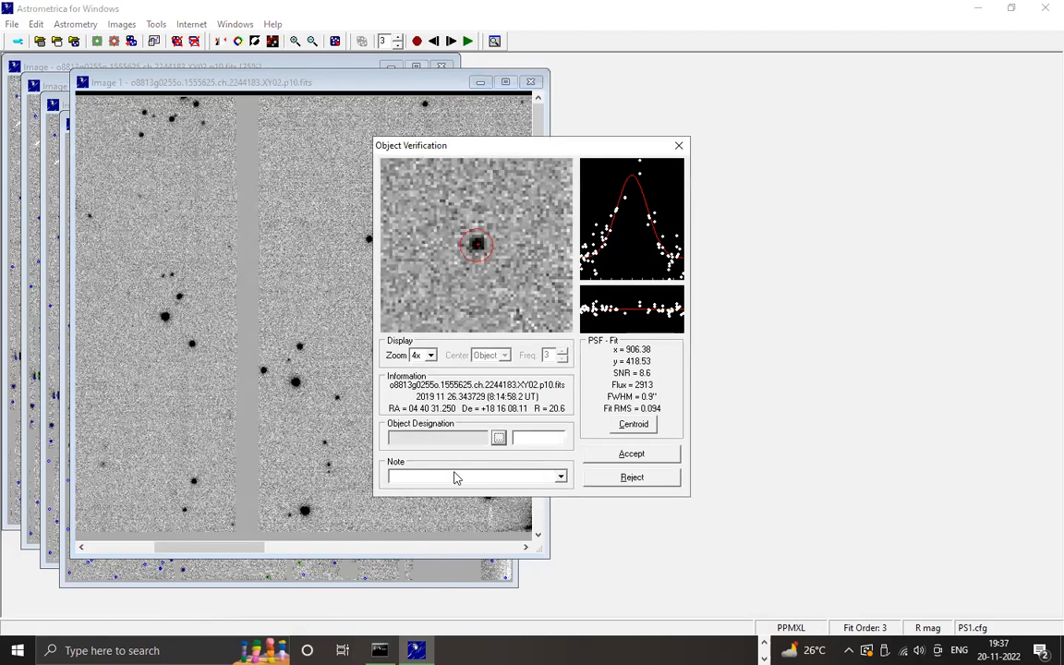
{"action": "left_click", "coordinate": [527, 441]}
{"action": "type", "text": "0000"}
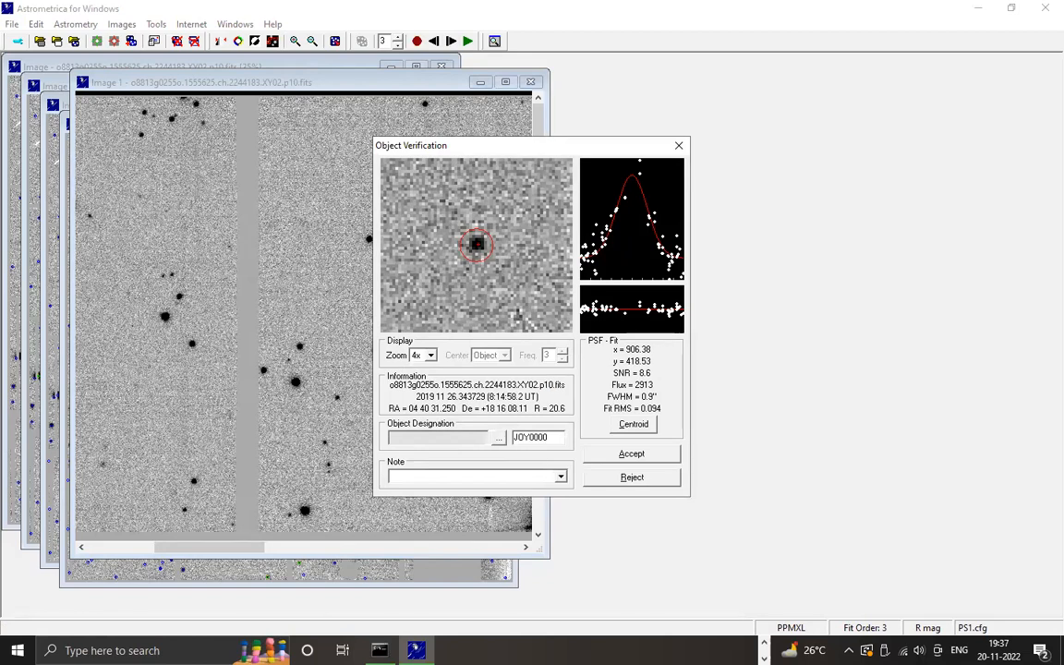
{"action": "left_click", "coordinate": [628, 455]}
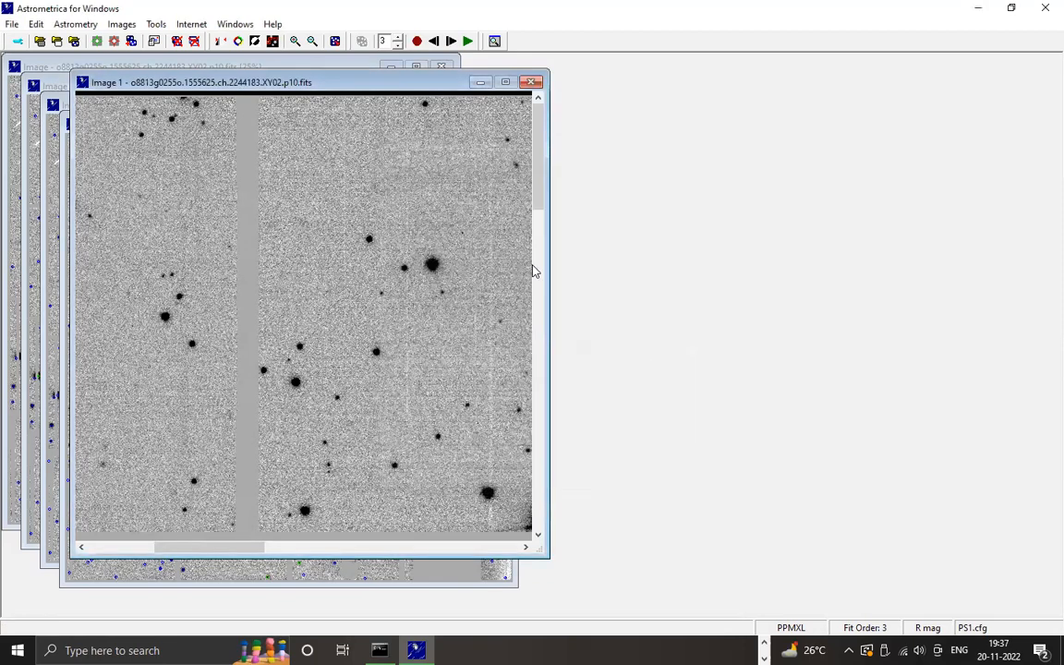
Measure the same moving object in Image 2 and Image 3, accepting both positions under the designation JOY0000.
{"action": "left_click", "coordinate": [450, 42]}
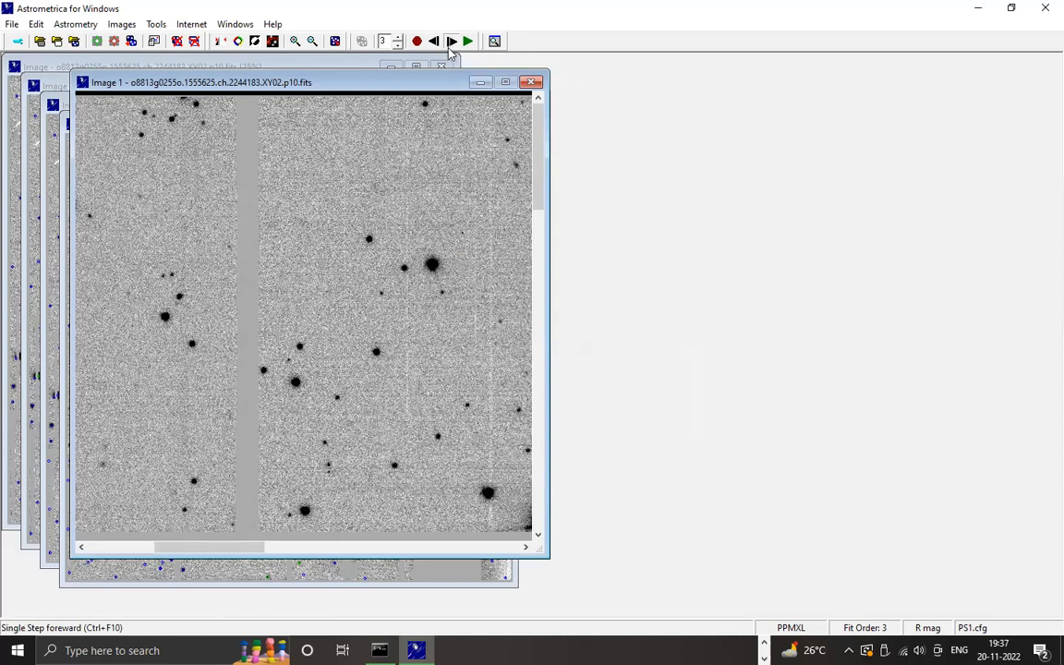
{"action": "left_click", "coordinate": [444, 379]}
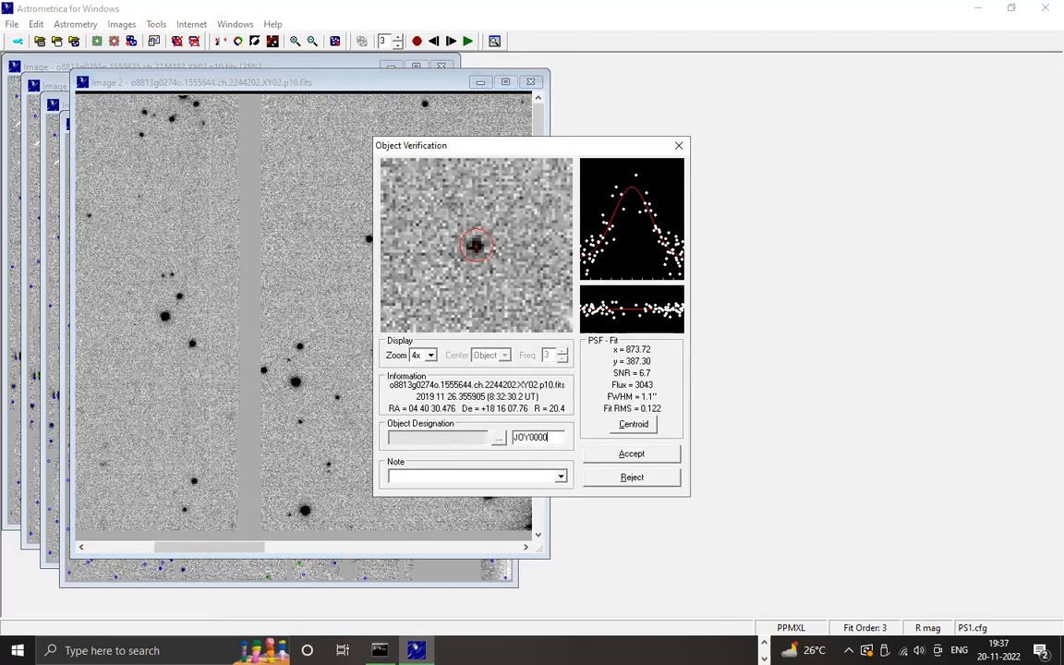
{"action": "left_click", "coordinate": [646, 454]}
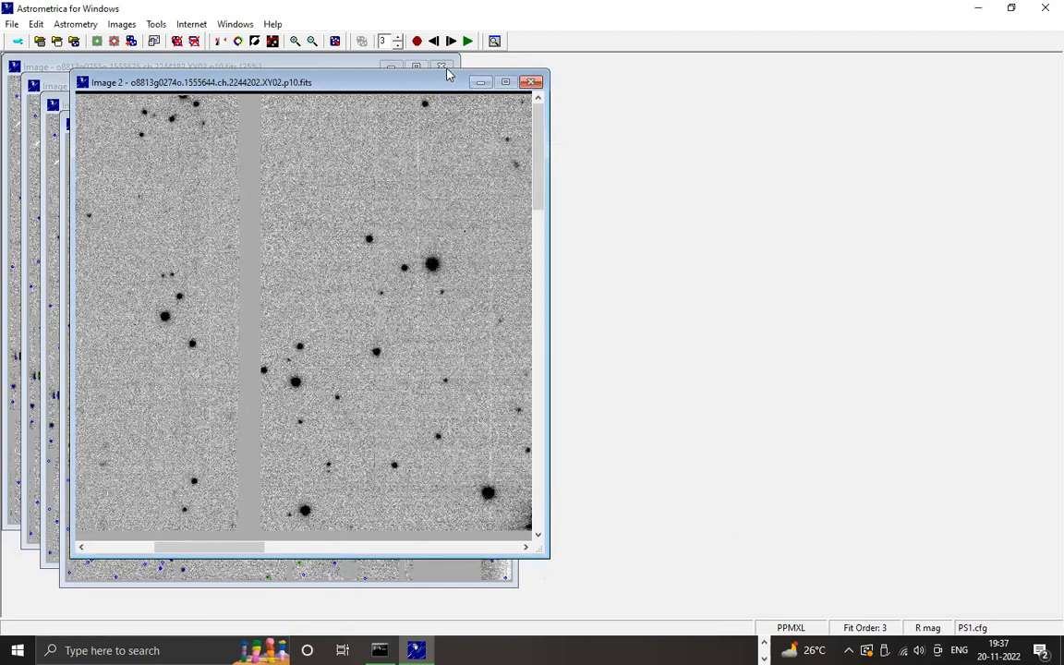
{"action": "left_click", "coordinate": [451, 41]}
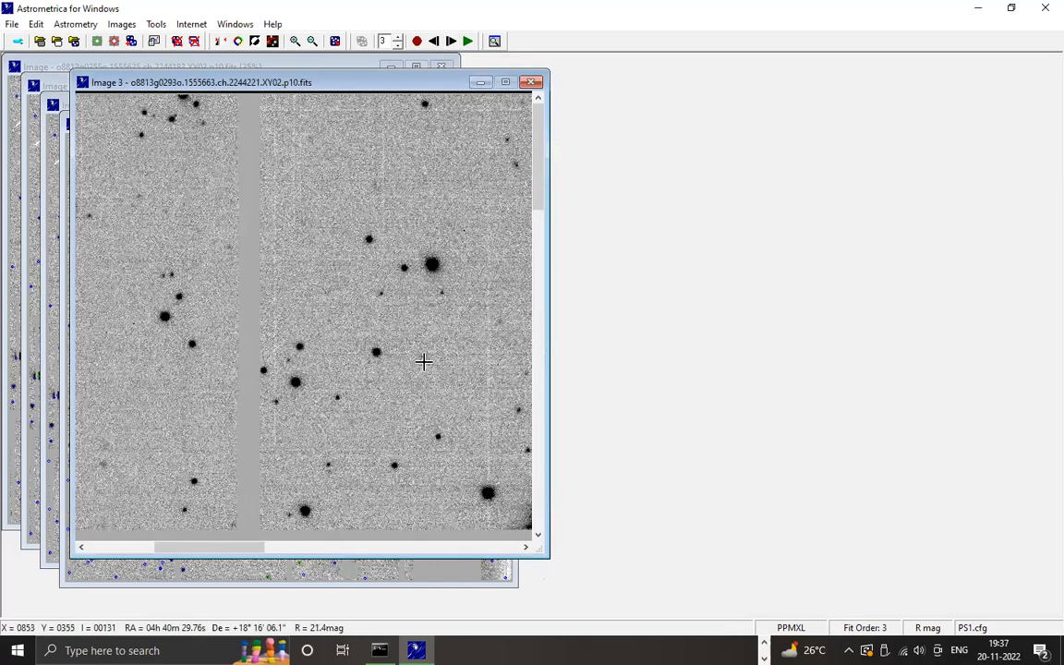
{"action": "left_click", "coordinate": [422, 357]}
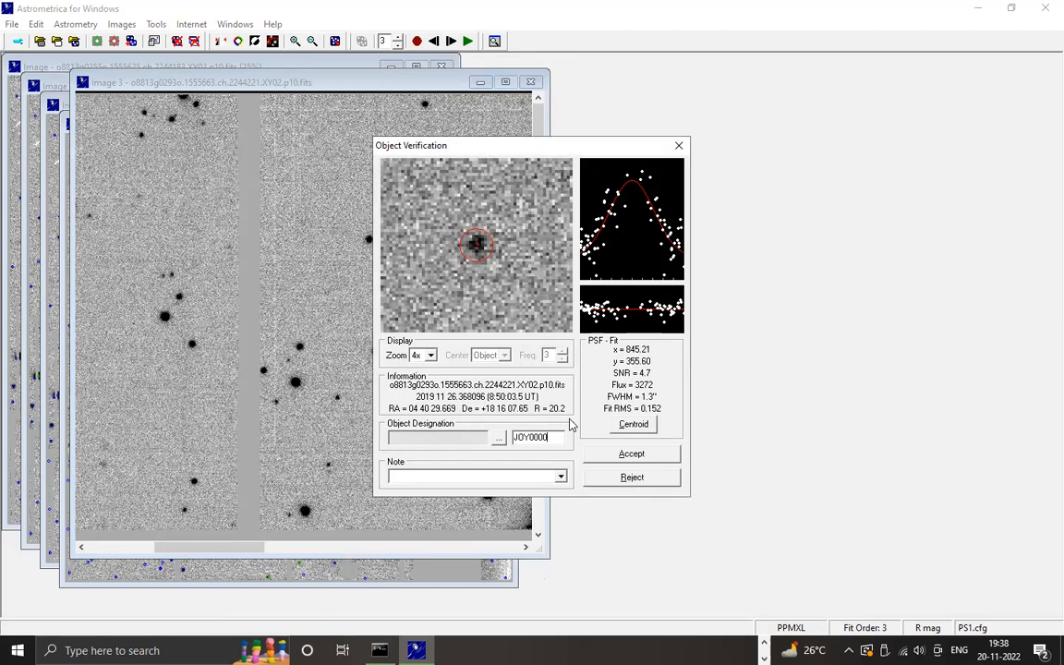
{"action": "left_click", "coordinate": [631, 453]}
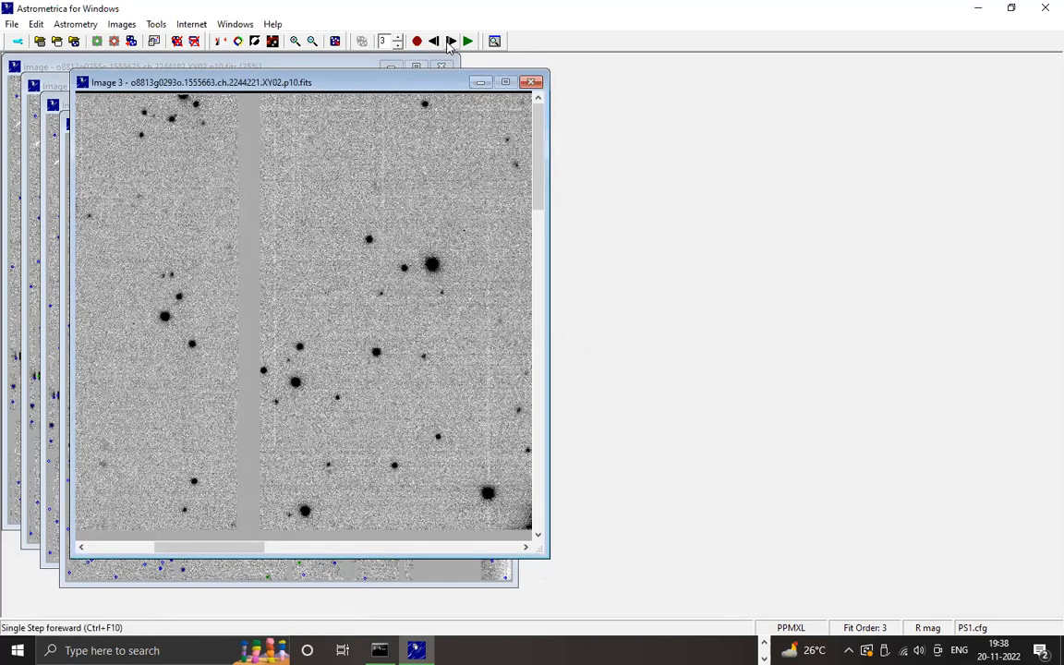
Step forward to Image 4, measure the same moving object and accept it under the designation JOY0000.
{"action": "left_click", "coordinate": [450, 41]}
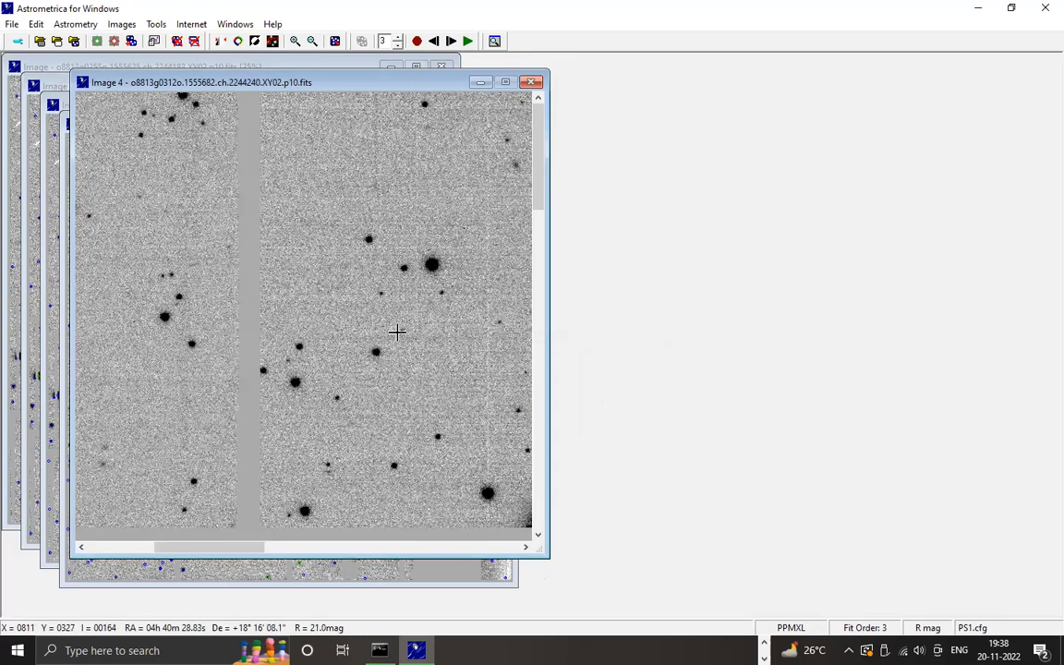
{"action": "left_click", "coordinate": [400, 331]}
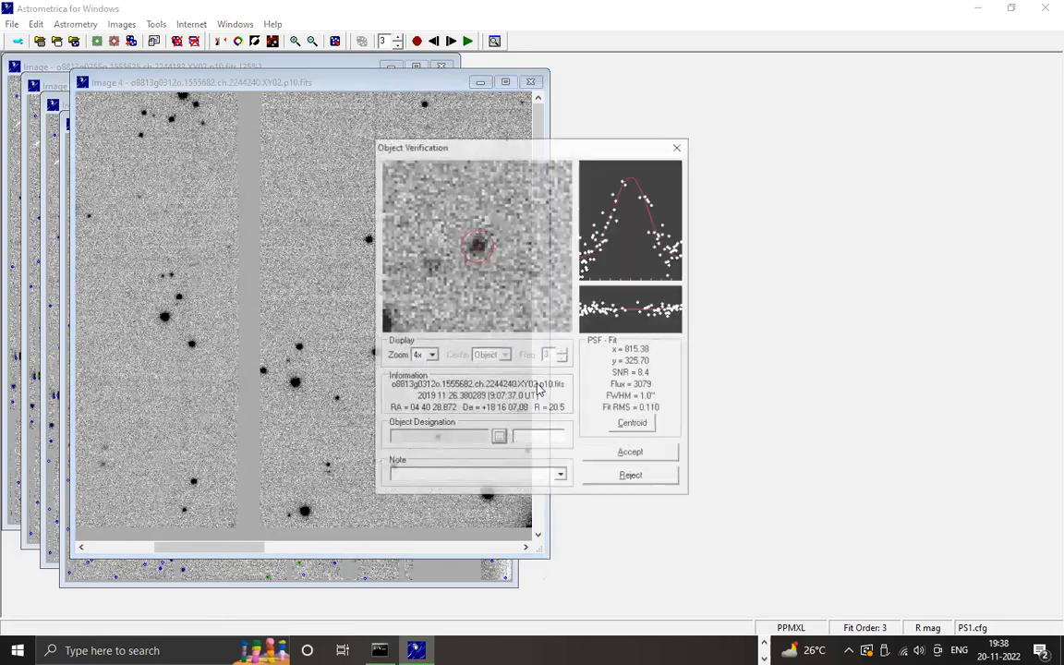
{"action": "left_click", "coordinate": [532, 434]}
{"action": "type", "text": "JOY0000"}
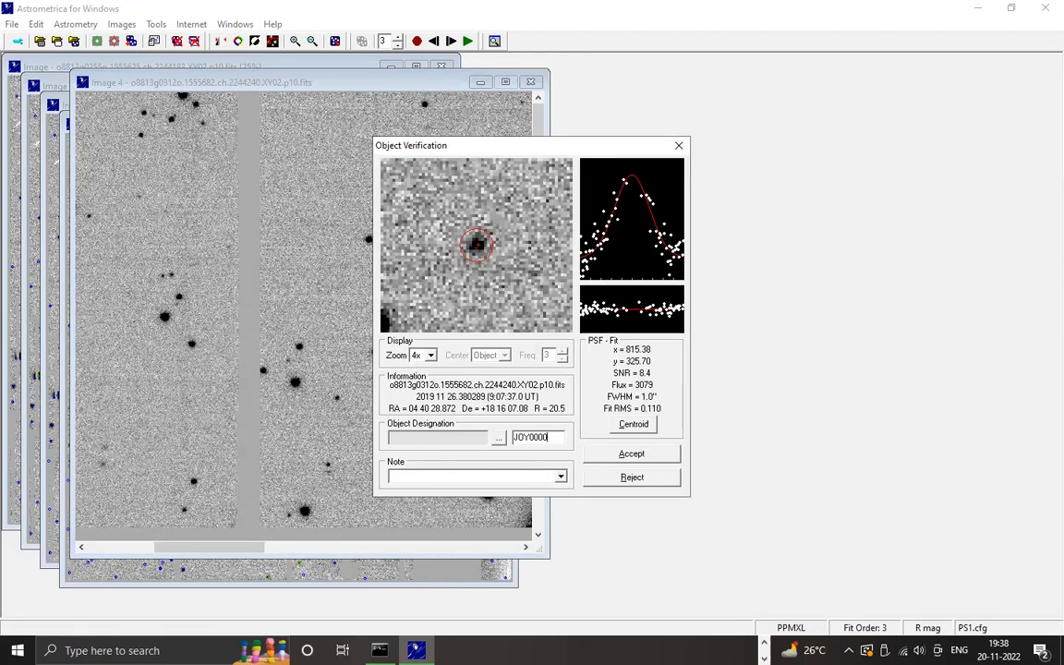
{"action": "left_click", "coordinate": [632, 453]}
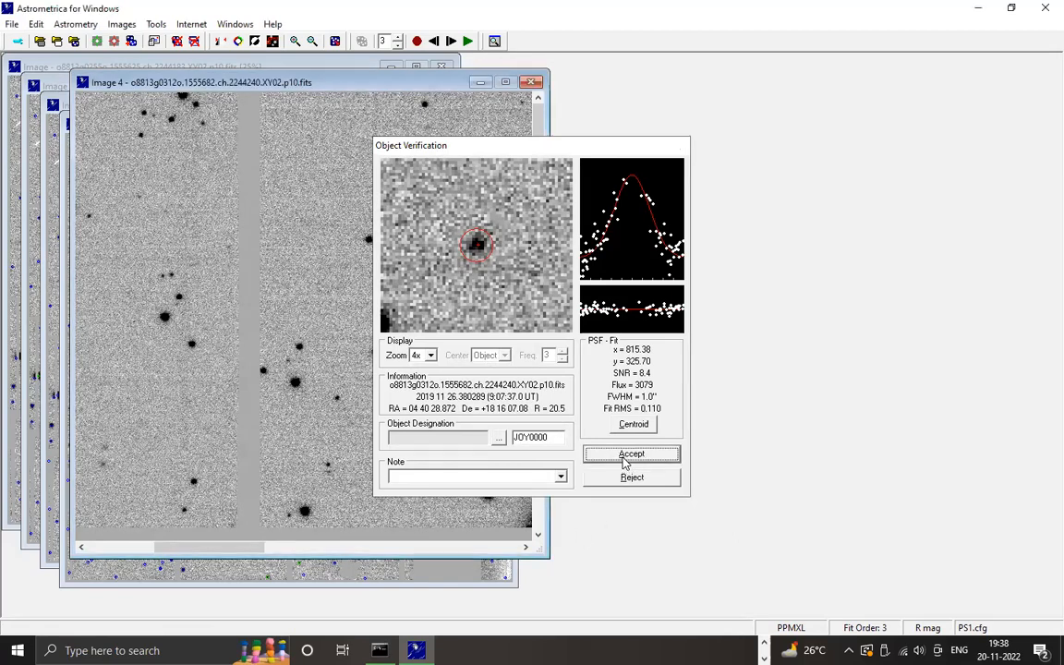
Open the MPC report file and copy its full text, from the COD line to the end line.
{"action": "left_click", "coordinate": [12, 24]}
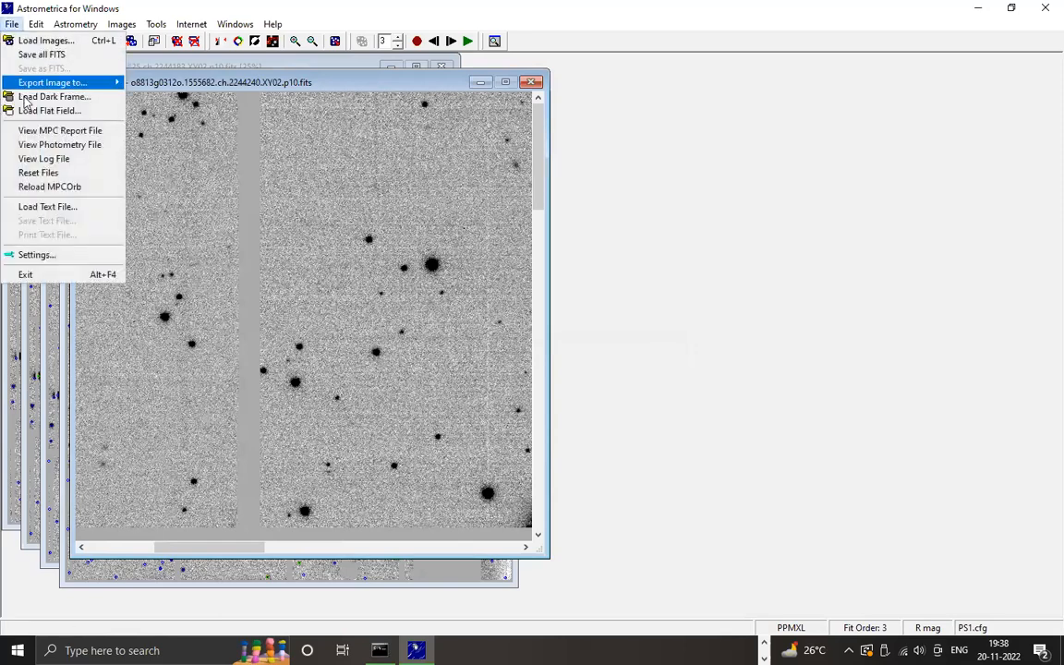
{"action": "key", "text": "Escape"}
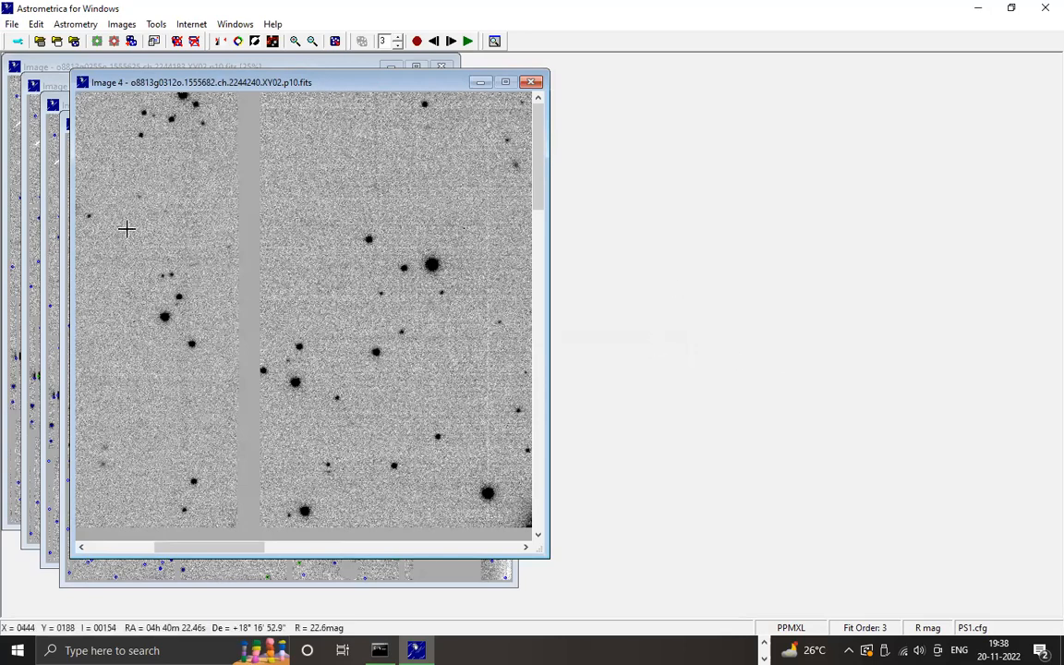
{"action": "left_click", "coordinate": [12, 25]}
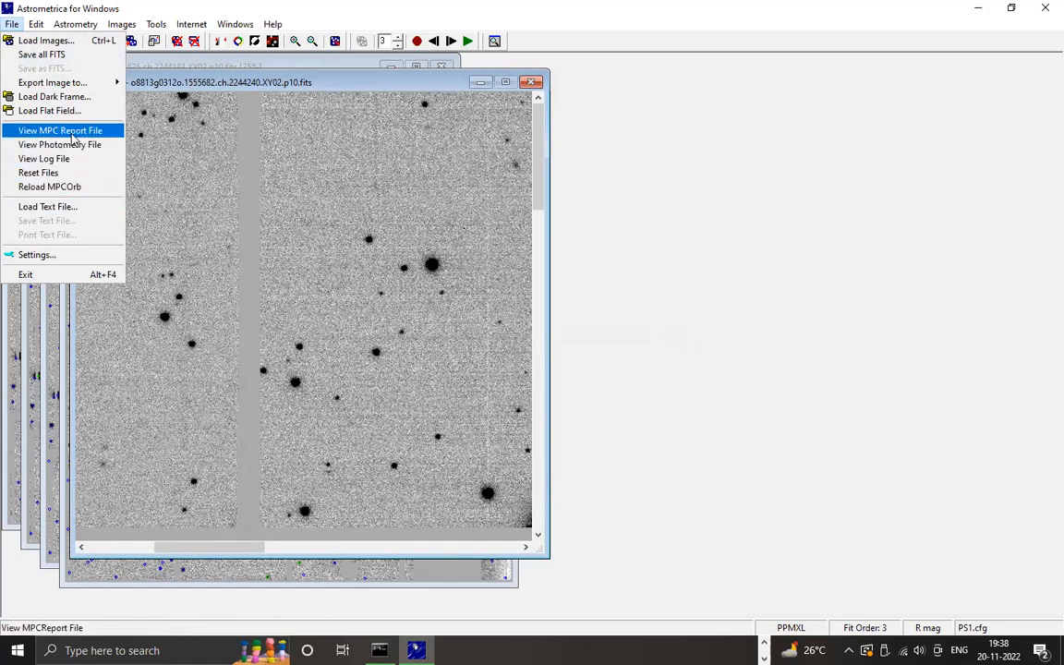
{"action": "left_click", "coordinate": [72, 132]}
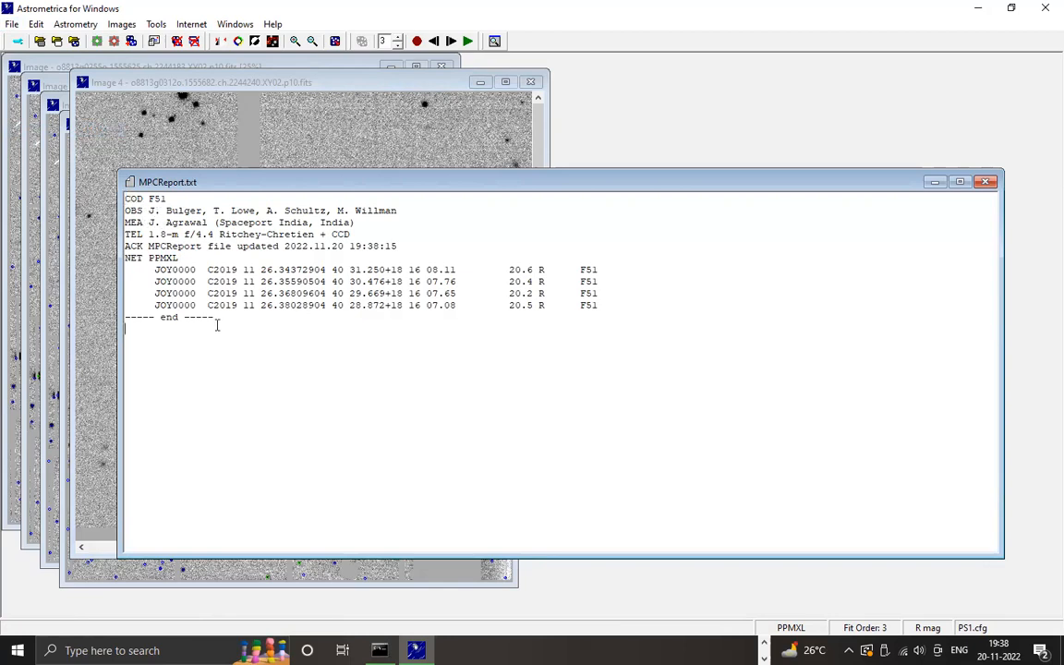
{"action": "left_click_drag", "start_coordinate": [217, 325], "coordinate": [85, 130]}
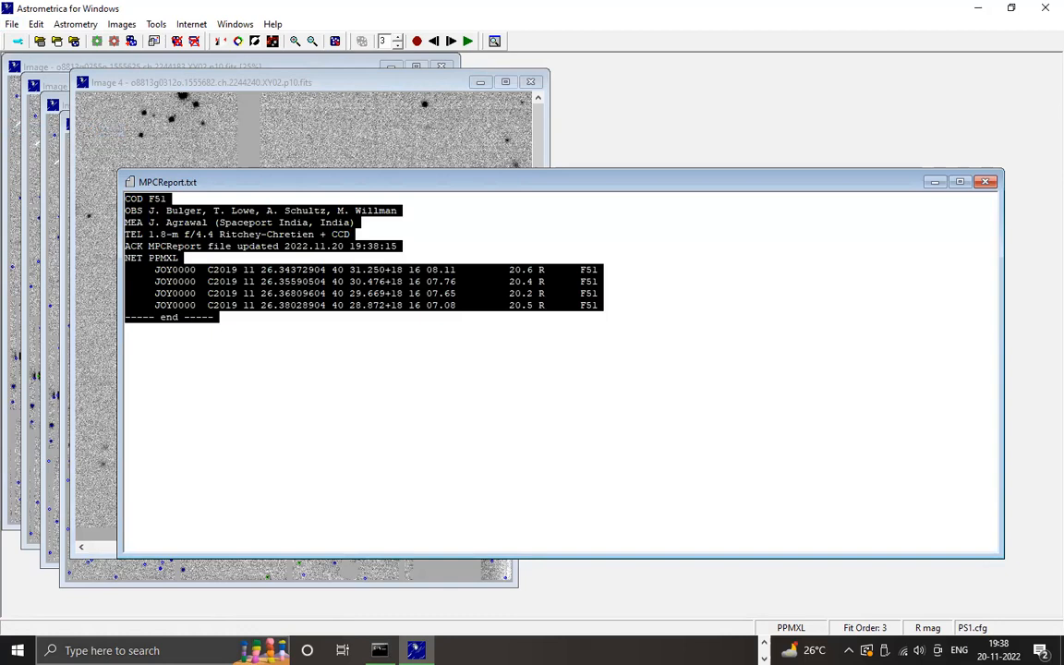
Switch to Chrome, open the IASC website and go through Campaigns to the team page's MPC report submission form.
{"action": "key", "text": "alt+Tab"}
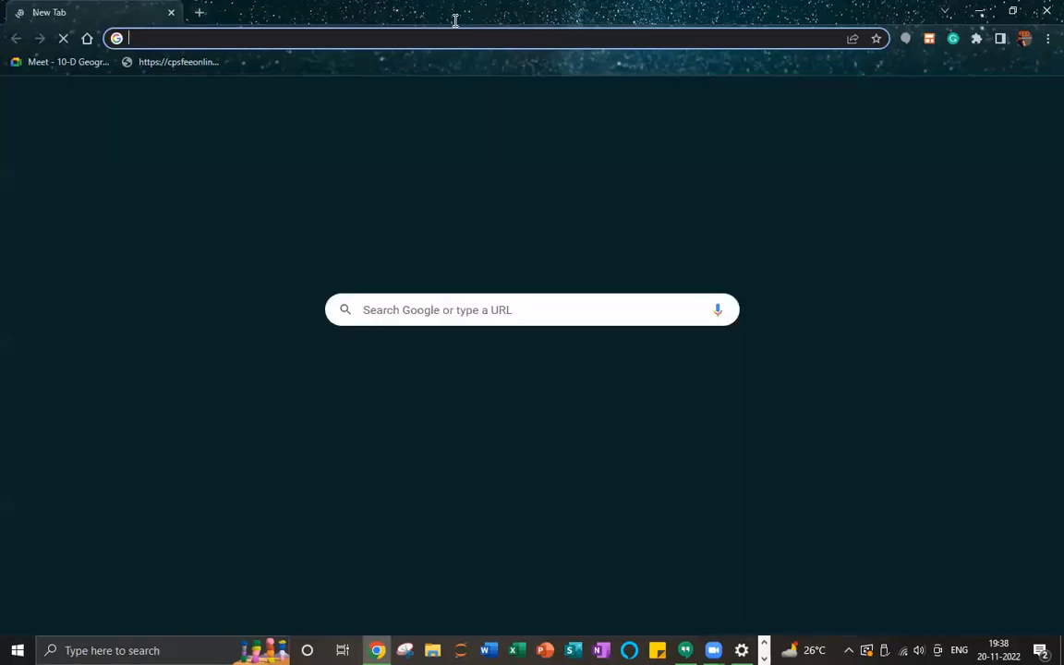
{"action": "type", "text": "ias."}
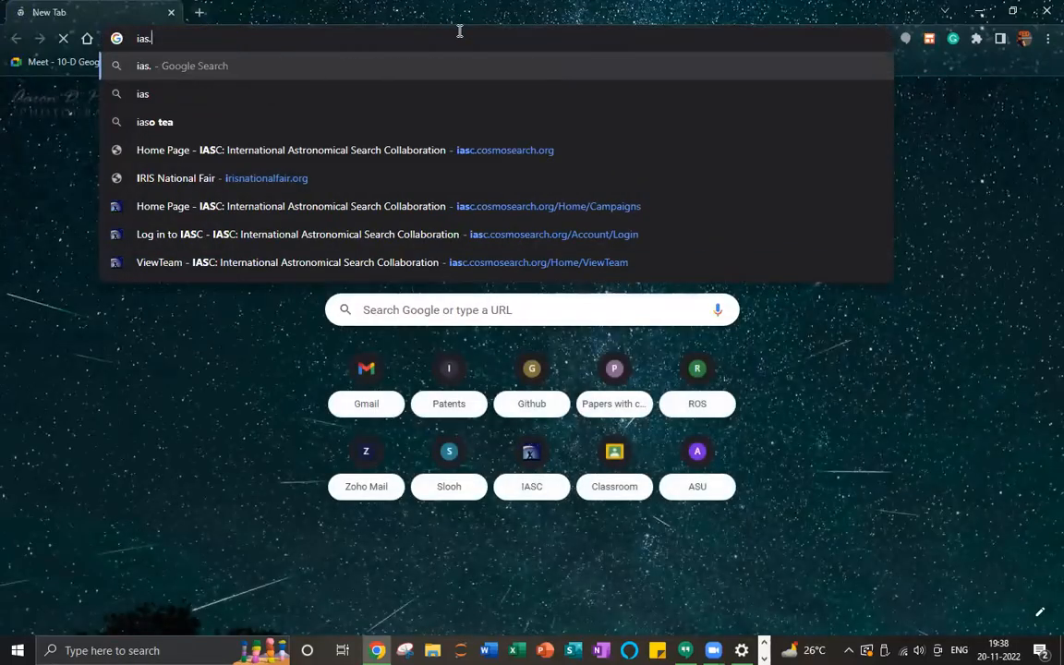
{"action": "key", "text": "BackSpace"}
{"action": "type", "text": "c"}
{"action": "key", "text": "Return"}
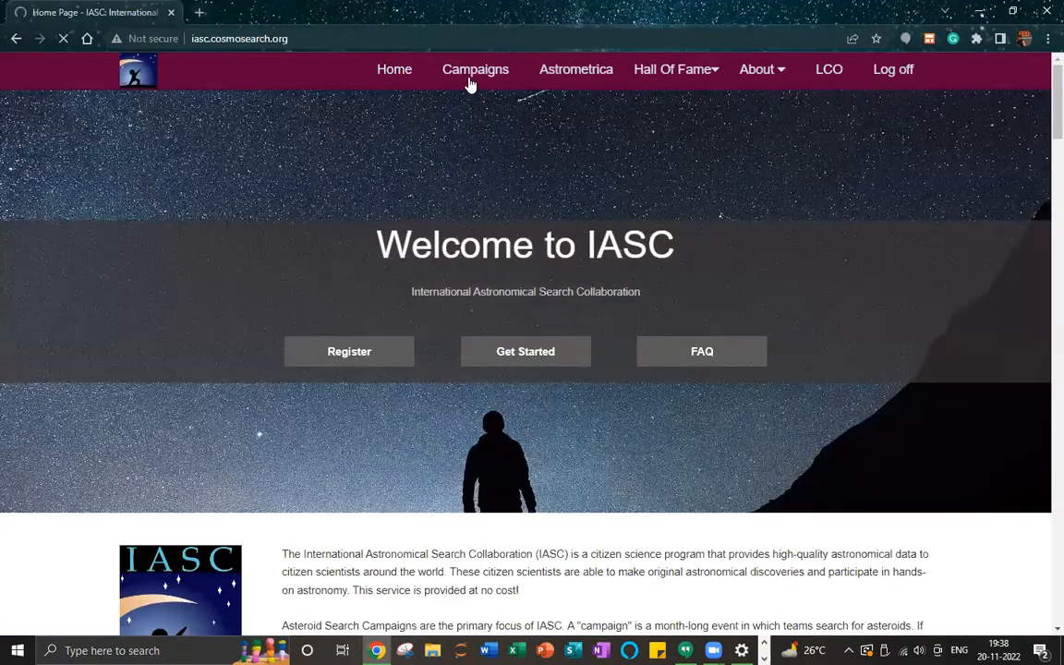
{"action": "left_click", "coordinate": [465, 83]}
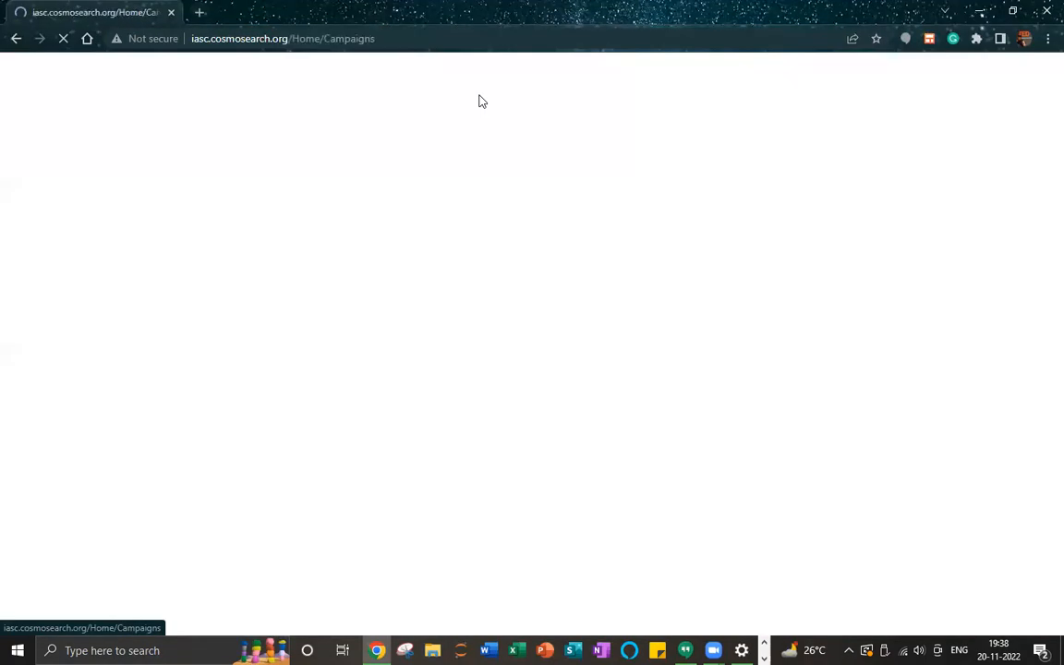
{"action": "scroll", "coordinate": [208, 496], "scroll_direction": "down", "scroll_amount": 3}
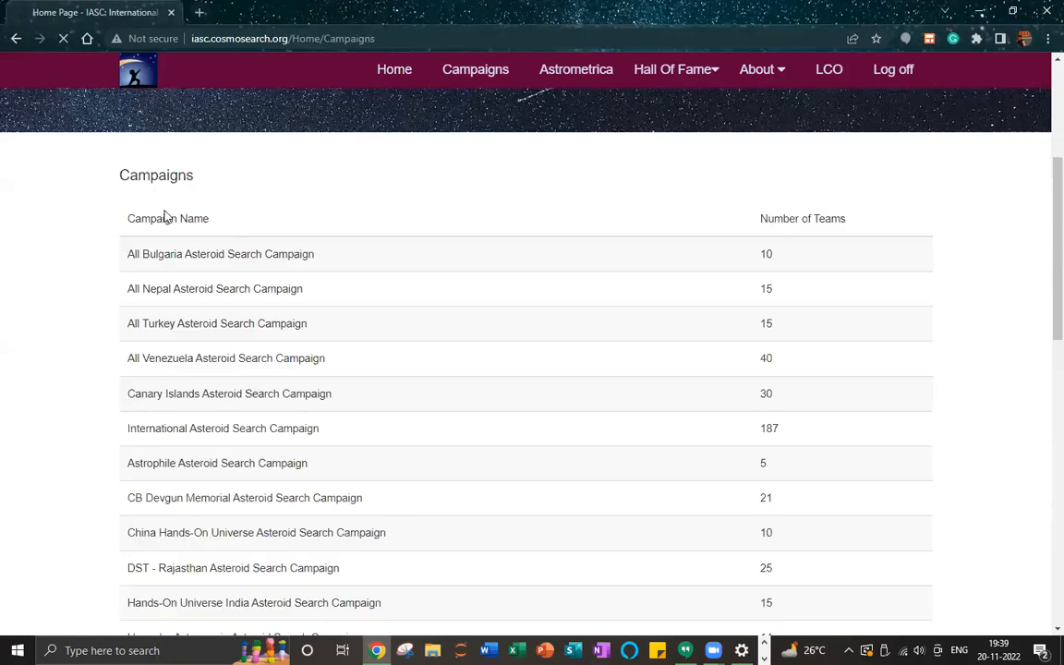
{"action": "scroll", "coordinate": [209, 195], "scroll_direction": "down", "scroll_amount": 5}
{"action": "scroll", "coordinate": [200, 199], "scroll_direction": "up", "scroll_amount": 2}
{"action": "left_click", "coordinate": [196, 221]}
{"action": "scroll", "coordinate": [240, 296], "scroll_direction": "down", "scroll_amount": 5}
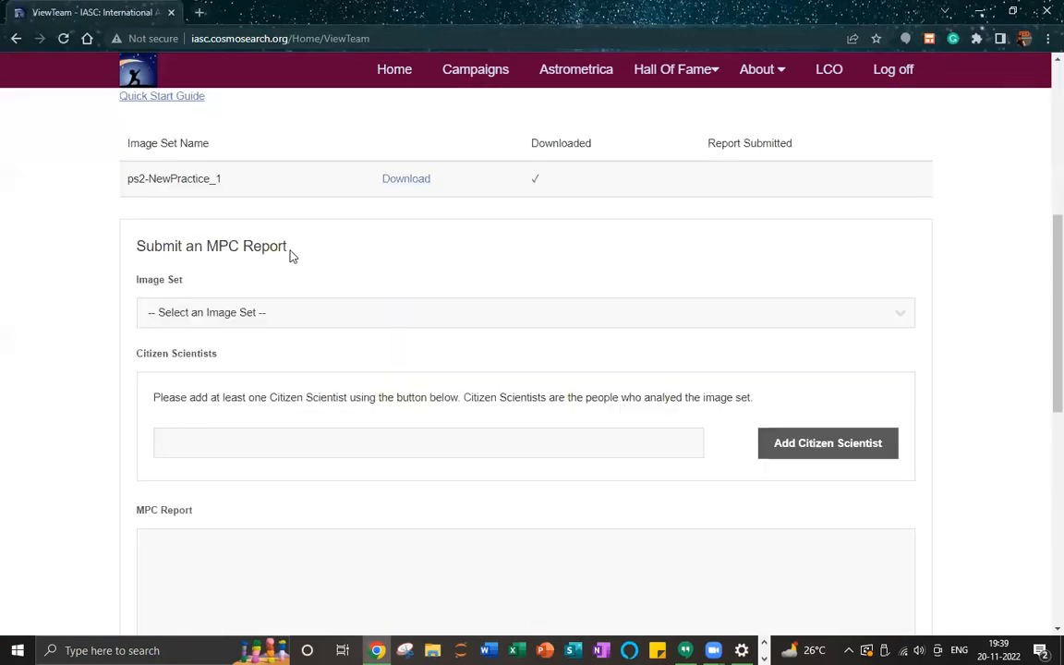
Choose ps2-NewPractice_1 as the image set for the MPC report submission.
{"action": "left_click", "coordinate": [190, 310]}
{"action": "left_click", "coordinate": [170, 295]}
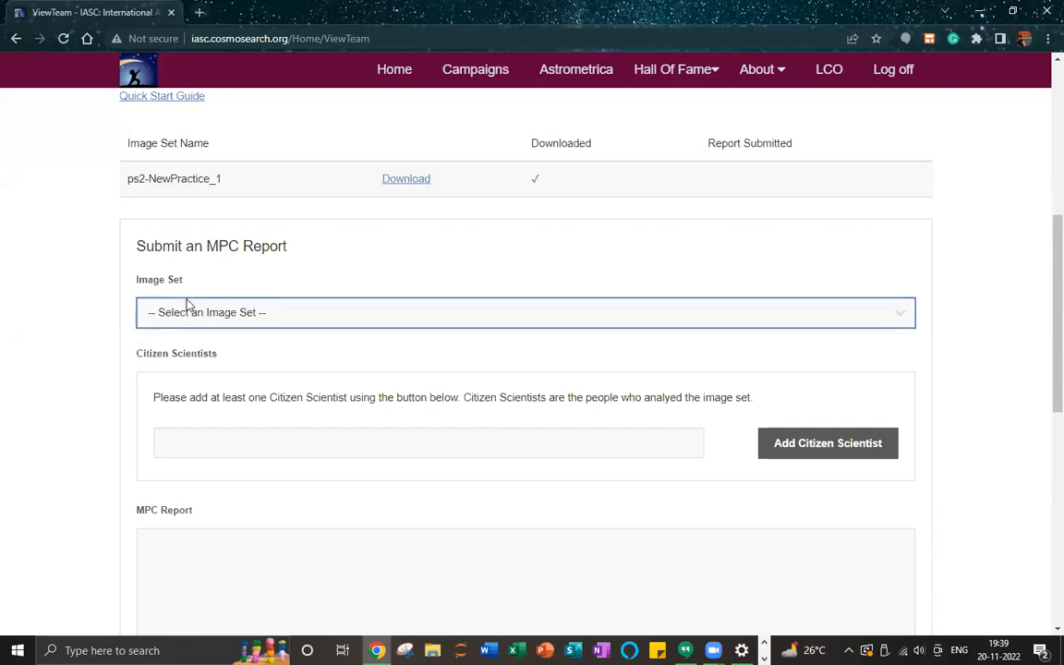
{"action": "left_click", "coordinate": [191, 312]}
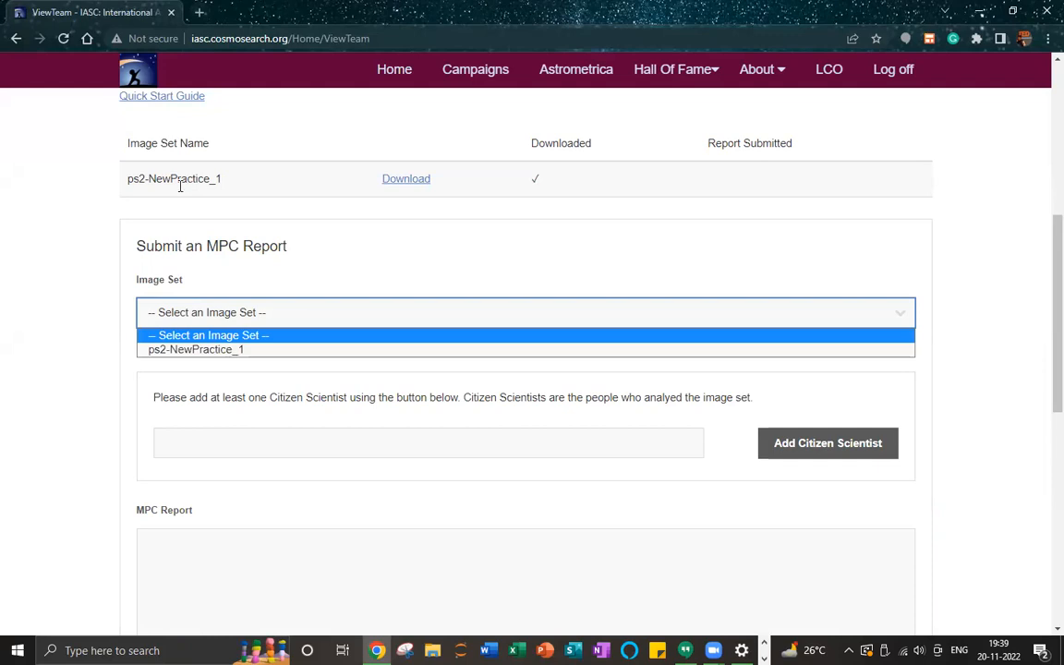
{"action": "left_click", "coordinate": [170, 355]}
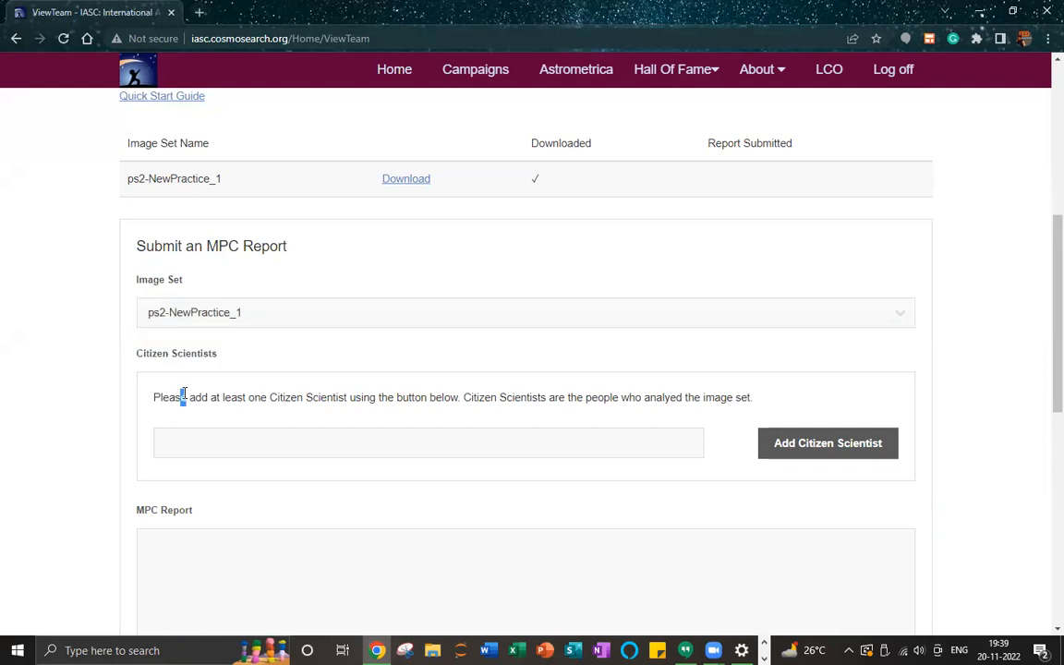
Look up the measurer's name in Astrometrica's MPC report and add that person as a citizen scientist in the IASC form.
{"action": "left_click", "coordinate": [176, 445]}
{"action": "key", "text": "alt+Tab"}
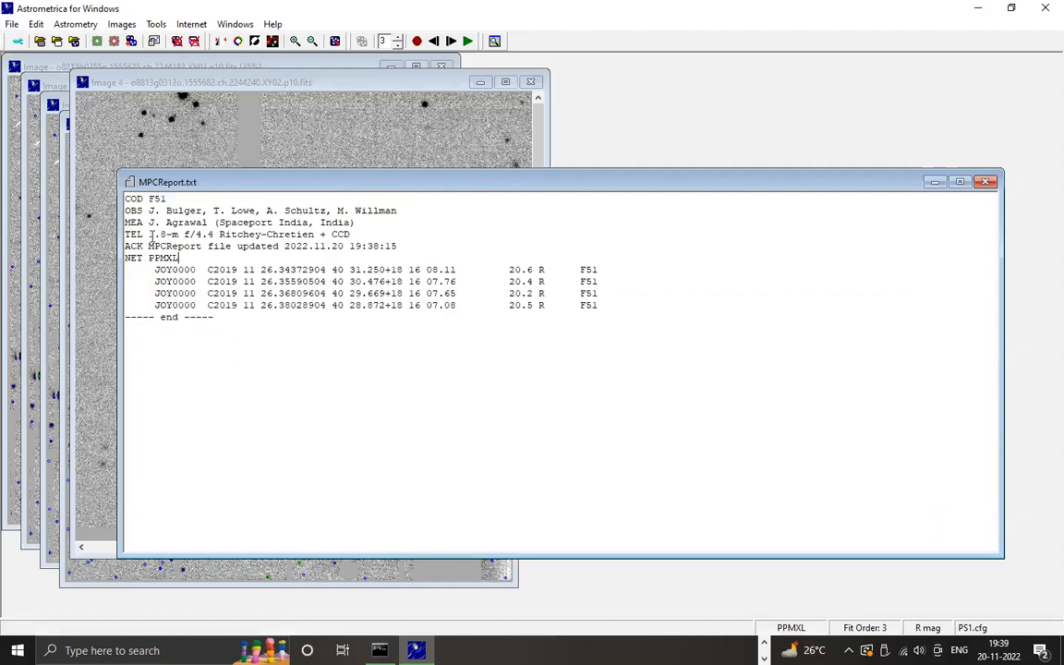
{"action": "left_click_drag", "start_coordinate": [145, 222], "coordinate": [209, 222]}
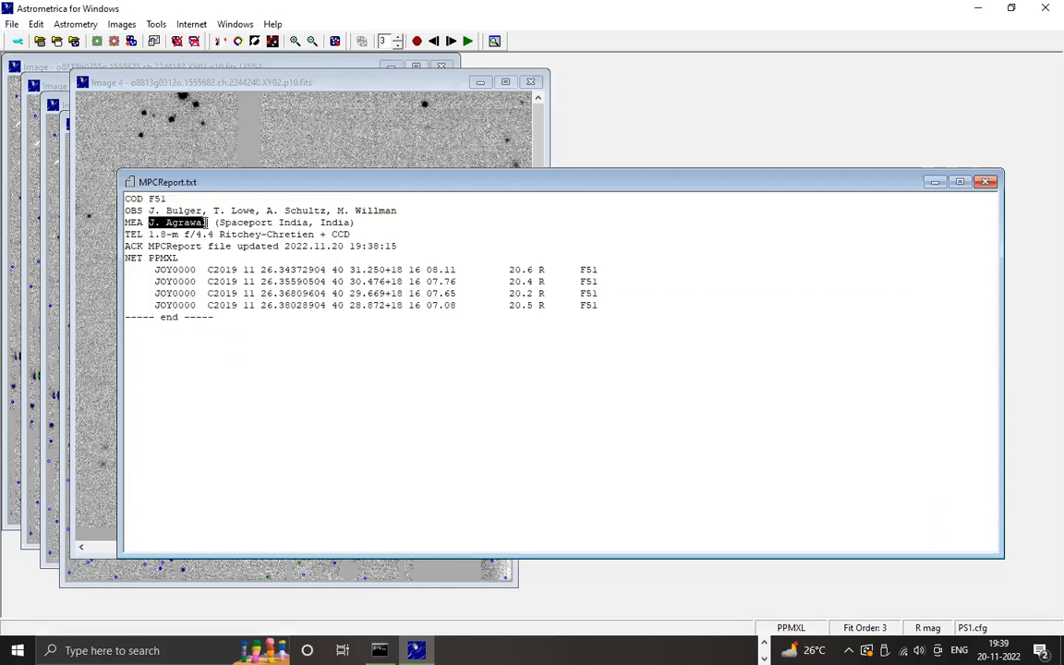
{"action": "key", "text": "alt+Tab"}
{"action": "type", "text": "J"}
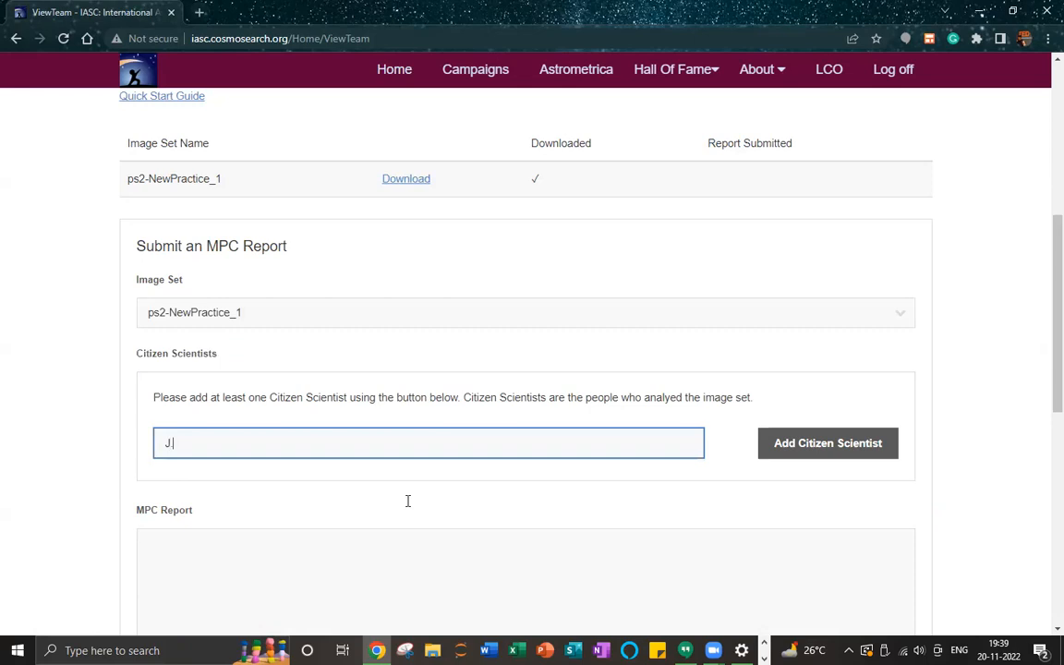
{"action": "type", "text": ". Agrawal"}
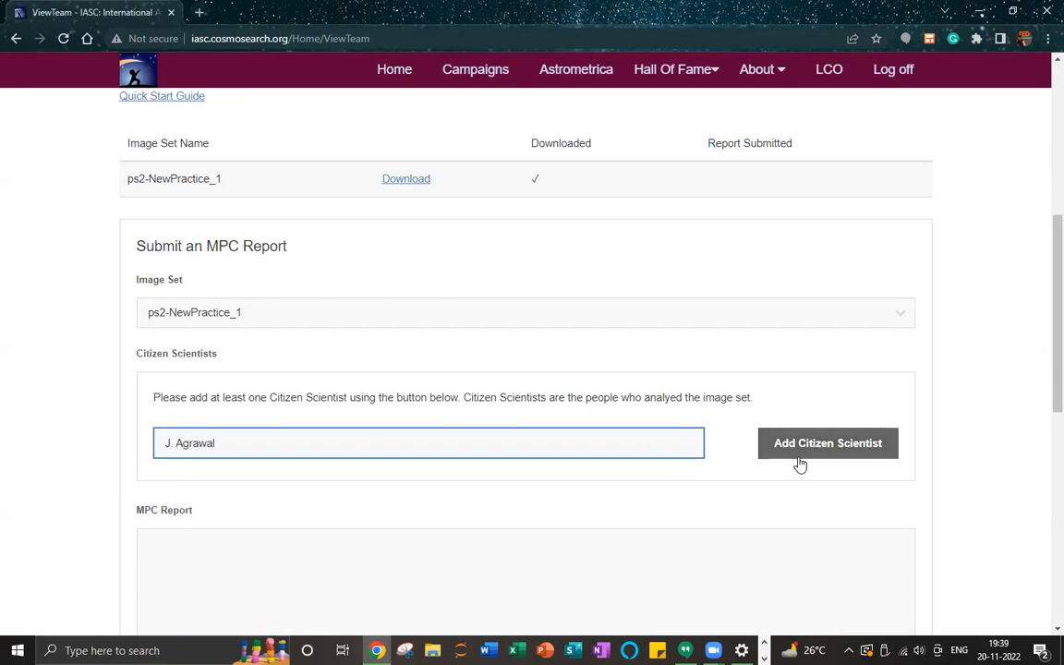
{"action": "left_click", "coordinate": [797, 452]}
Add a second citizen scientist's name to the form and deselect both listed citizen scientists.
{"action": "left_click", "coordinate": [341, 410]}
{"action": "type", "text": "S. "}
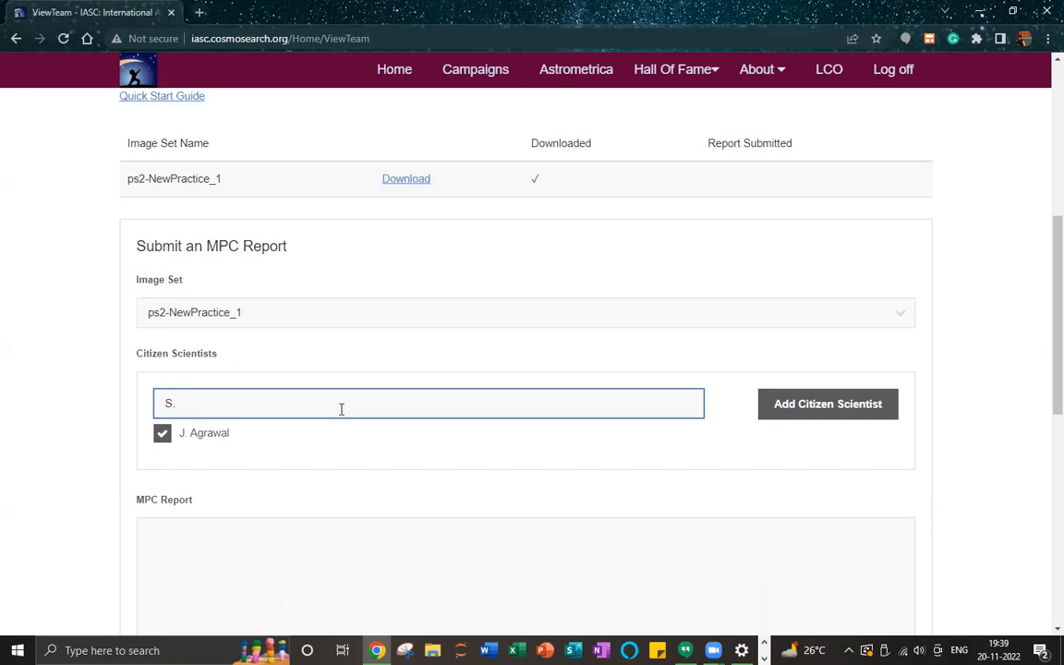
{"action": "type", "text": "Charan"}
{"action": "left_click", "coordinate": [875, 407]}
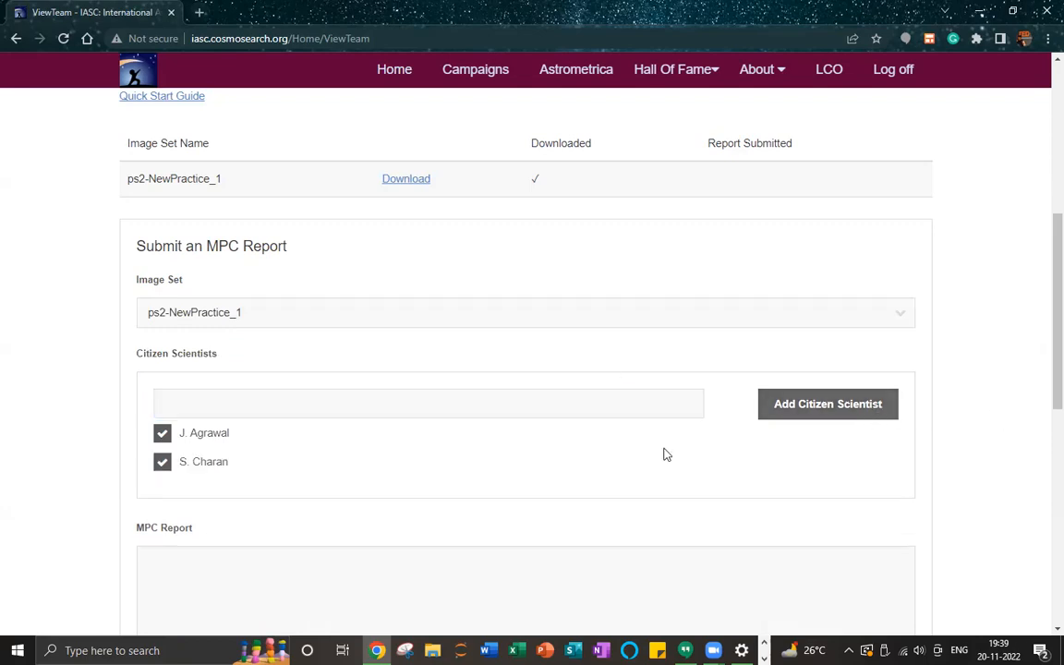
{"action": "left_click", "coordinate": [161, 461]}
{"action": "left_click", "coordinate": [161, 433]}
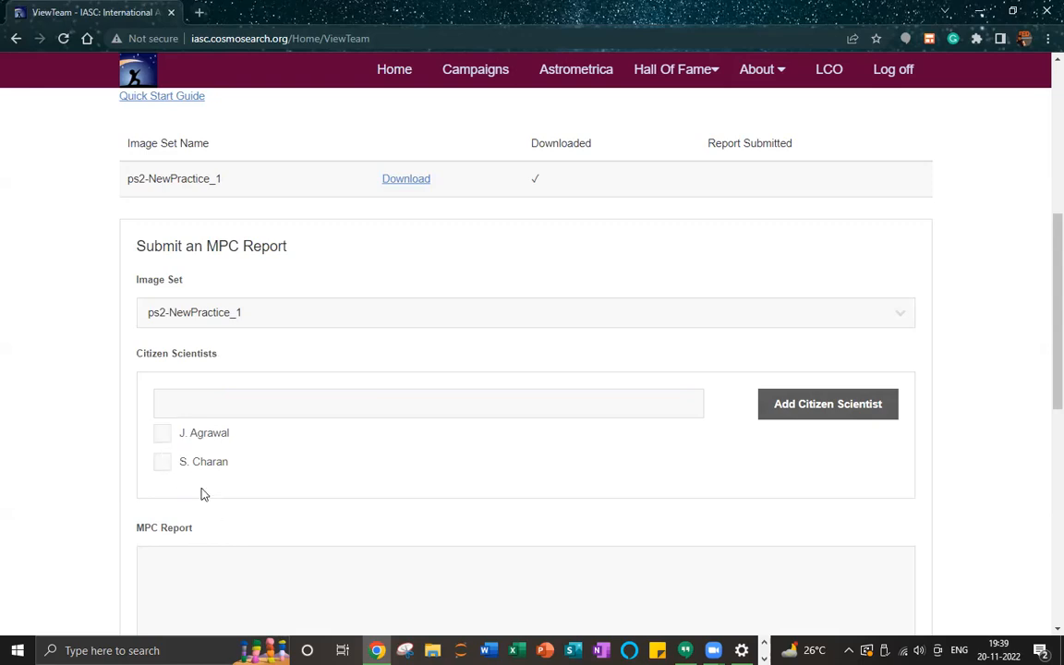
Paste the copied MPC report text into the MPC Report field and remove the trailing blank line.
{"action": "scroll", "coordinate": [204, 494], "scroll_direction": "down", "scroll_amount": 5}
{"action": "scroll", "coordinate": [220, 264], "scroll_direction": "up", "scroll_amount": 2}
{"action": "left_click", "coordinate": [208, 268]}
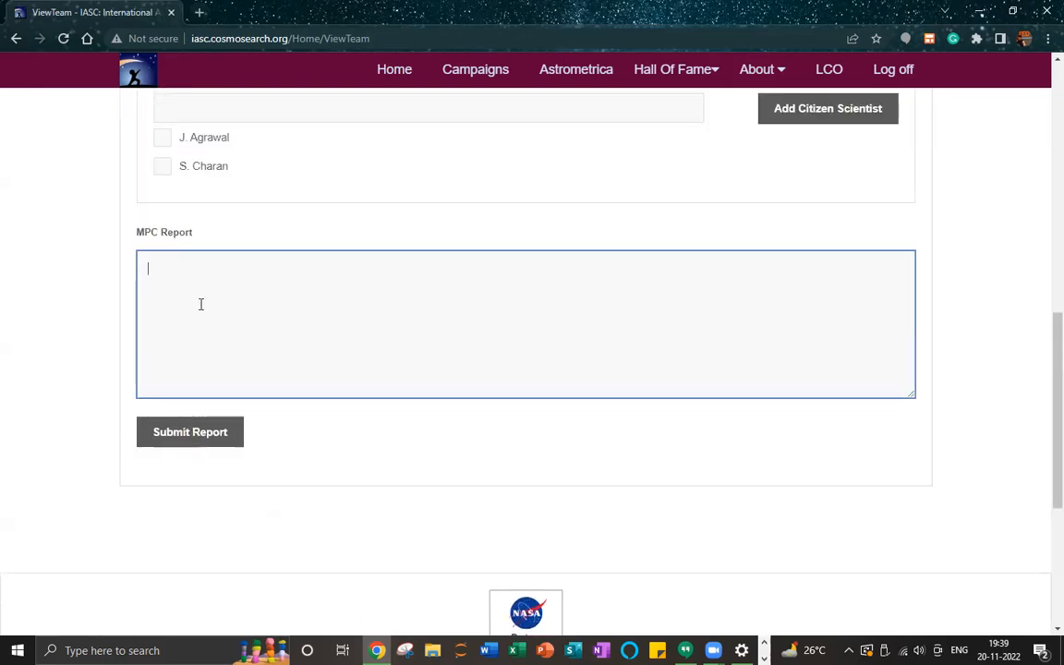
{"action": "key", "text": "ctrl+v"}
{"action": "scroll", "coordinate": [208, 342], "scroll_direction": "up", "scroll_amount": 2}
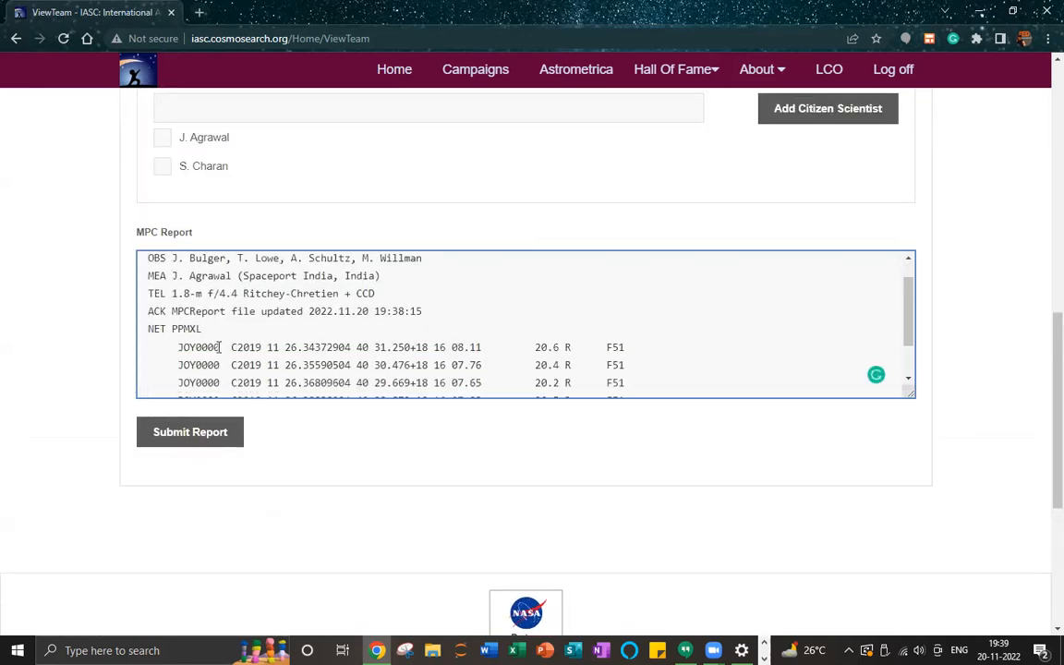
{"action": "scroll", "coordinate": [219, 351], "scroll_direction": "down", "scroll_amount": 2}
{"action": "key", "text": "BackSpace"}
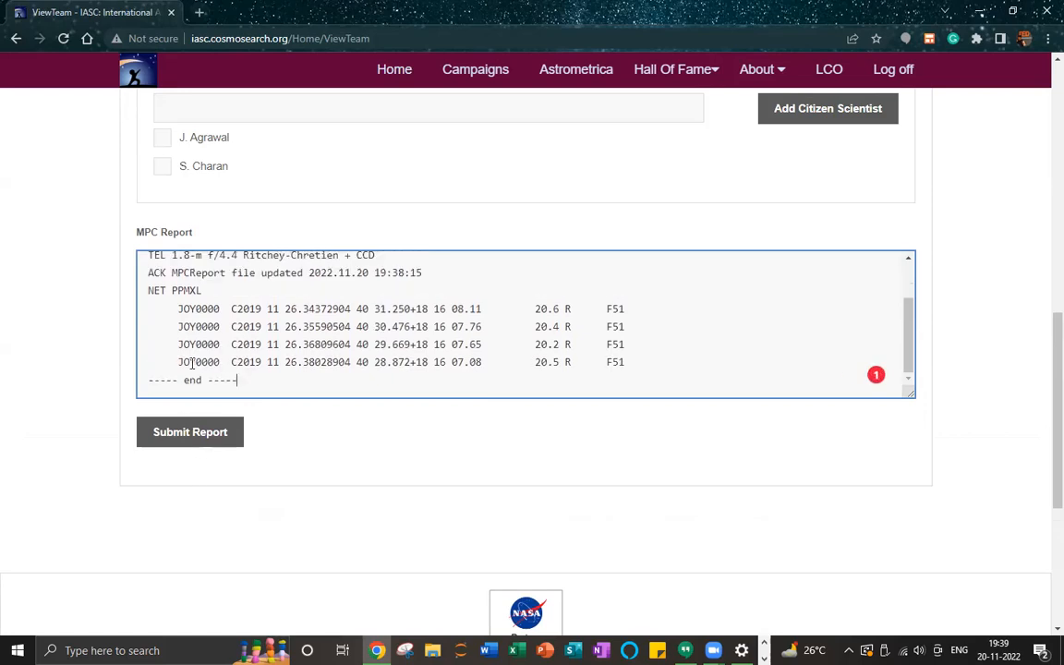
Reset the image set to the unselected option and clear all text from the MPC Report field without submitting.
{"action": "scroll", "coordinate": [207, 364], "scroll_direction": "down", "scroll_amount": 1}
{"action": "scroll", "coordinate": [208, 364], "scroll_direction": "down", "scroll_amount": 4}
{"action": "scroll", "coordinate": [209, 363], "scroll_direction": "up", "scroll_amount": 6}
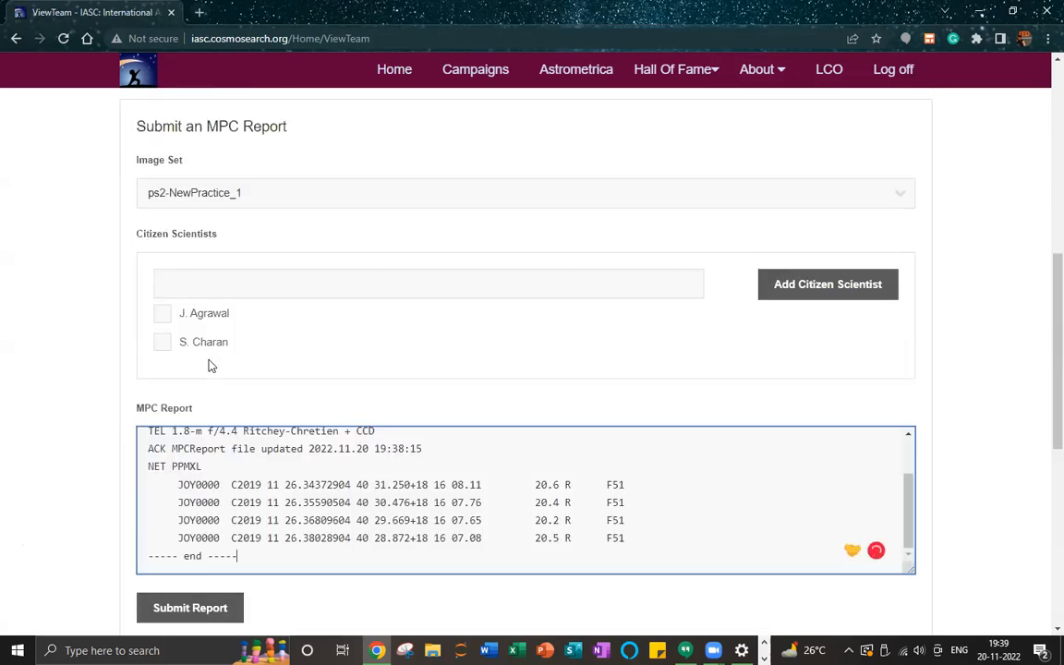
{"action": "scroll", "coordinate": [208, 364], "scroll_direction": "down", "scroll_amount": 2}
{"action": "scroll", "coordinate": [208, 367], "scroll_direction": "down", "scroll_amount": 1}
{"action": "scroll", "coordinate": [221, 392], "scroll_direction": "up", "scroll_amount": 5}
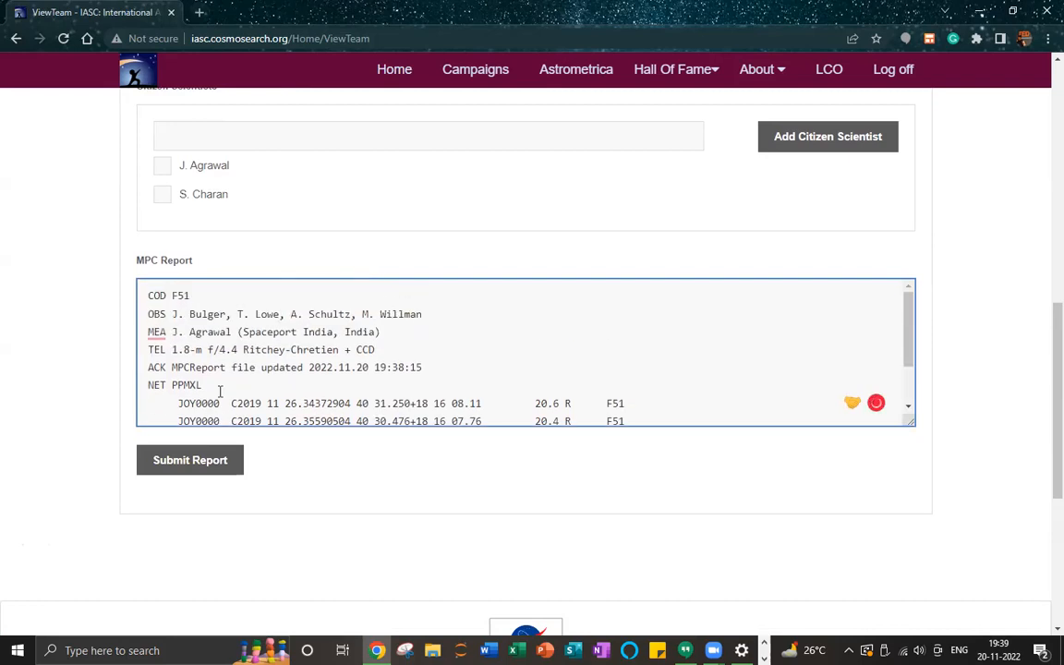
{"action": "left_click", "coordinate": [230, 125]}
{"action": "left_click", "coordinate": [230, 141]}
{"action": "left_click", "coordinate": [321, 460]}
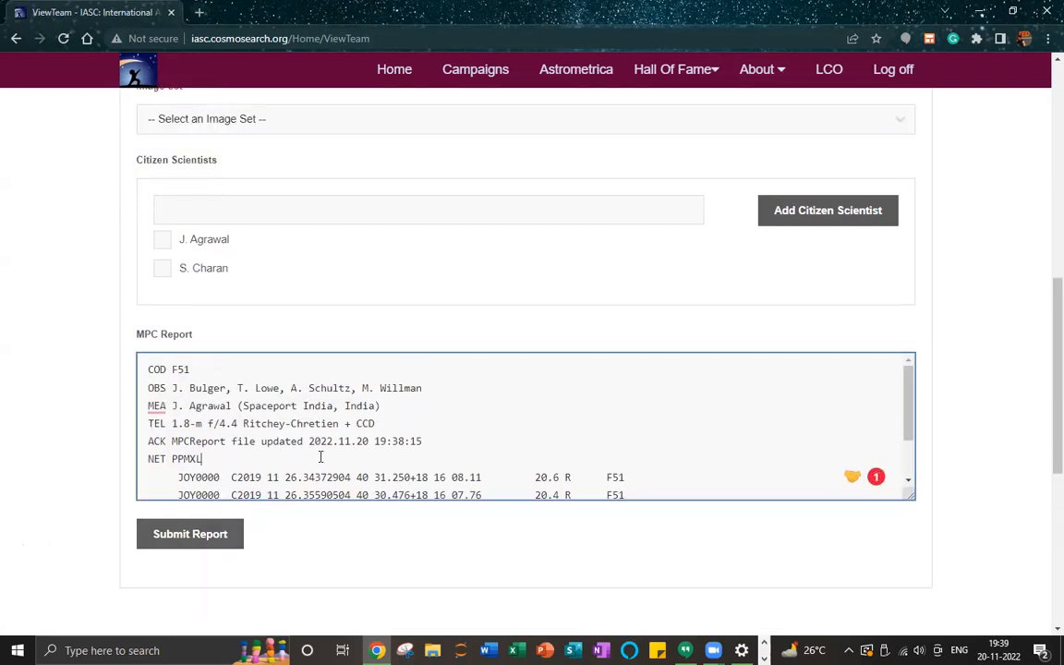
{"action": "key", "text": "ctrl+a"}
{"action": "key", "text": "BackSpace"}
{"action": "scroll", "coordinate": [311, 449], "scroll_direction": "up", "scroll_amount": 6}
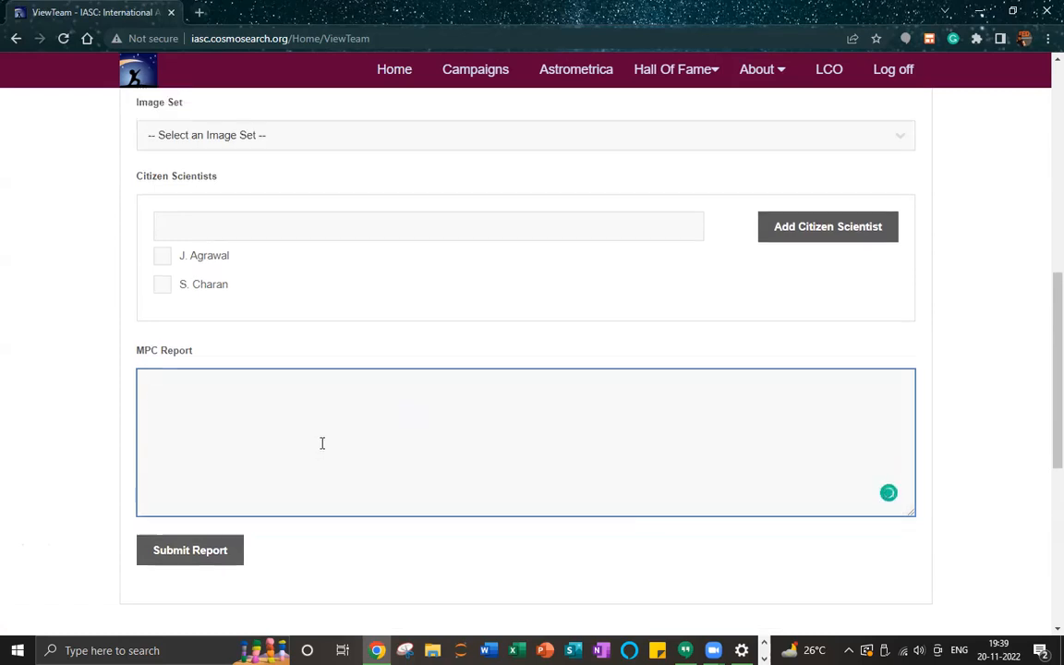
{"action": "scroll", "coordinate": [418, 520], "scroll_direction": "down", "scroll_amount": 2}
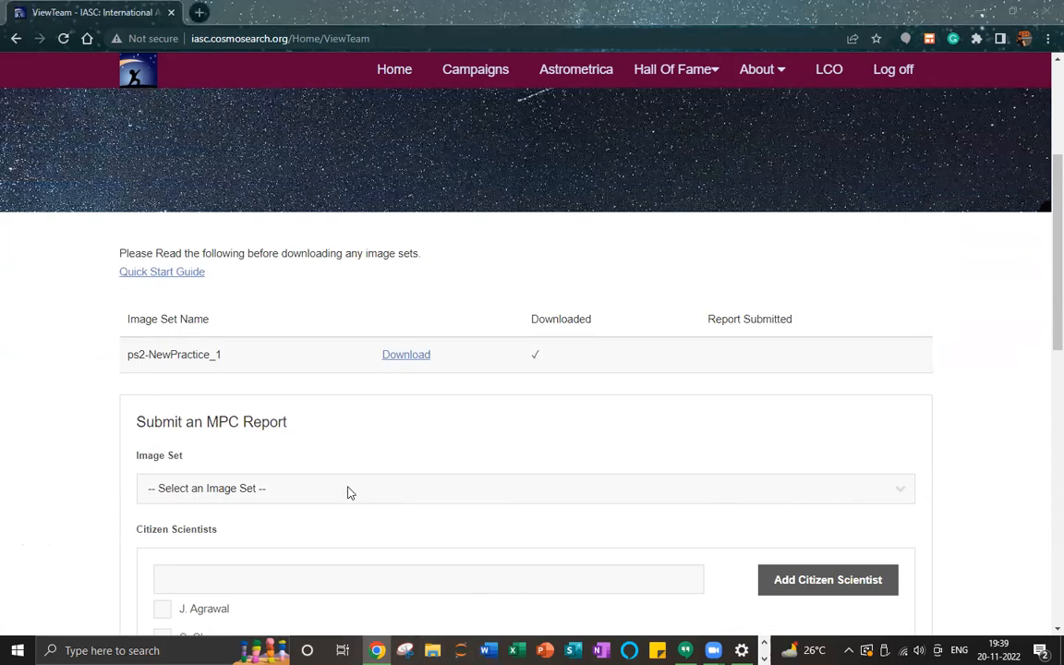
{"action": "key", "text": "super+e"}
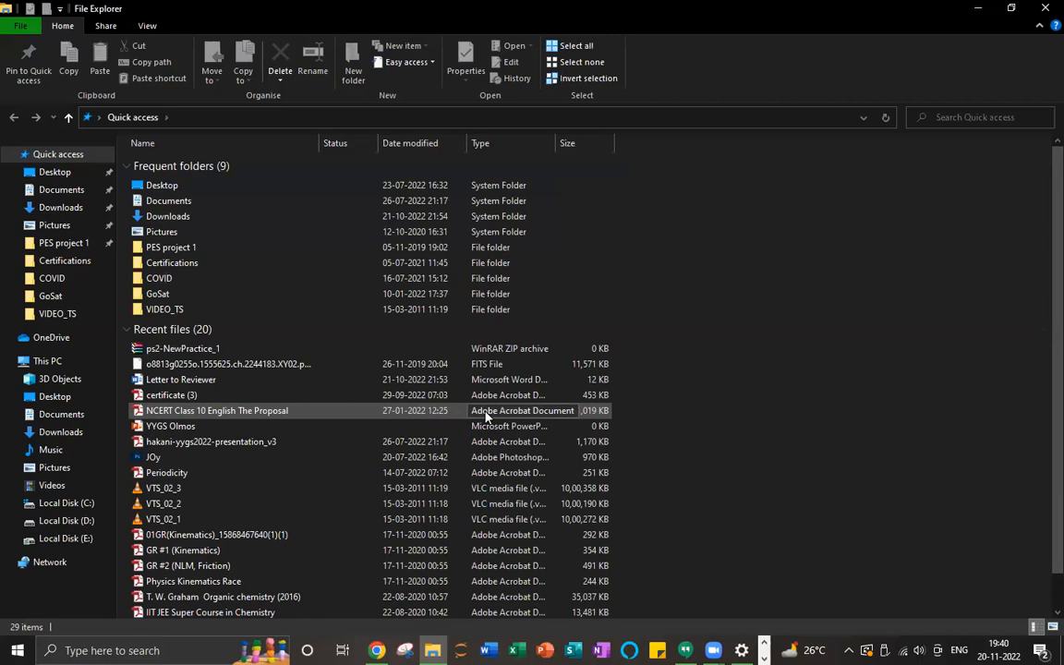
{"action": "left_click", "coordinate": [979, 7]}
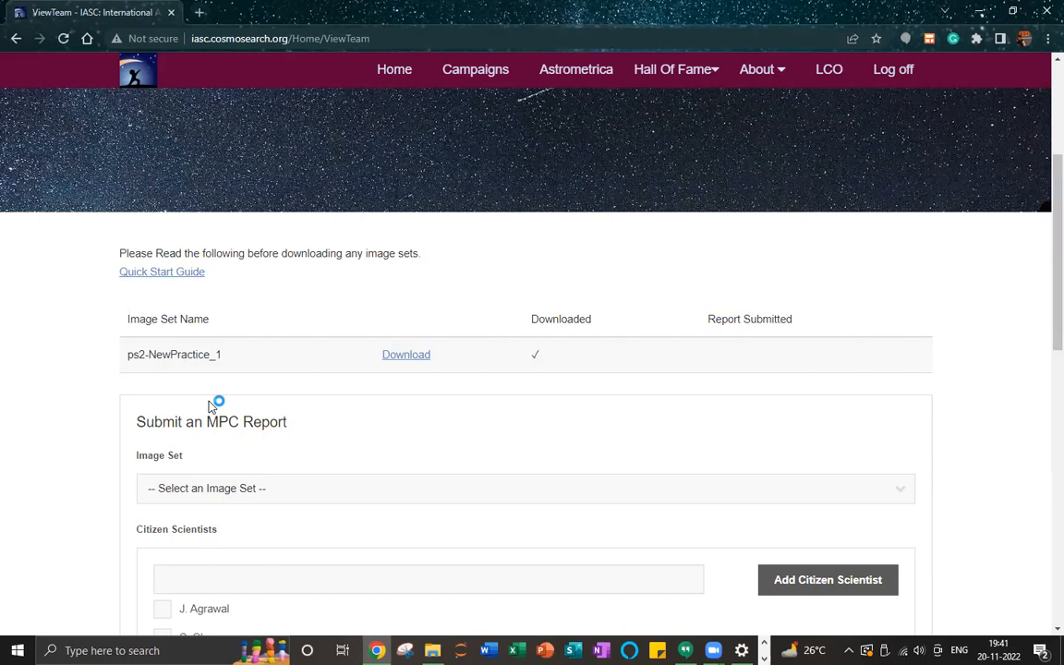
Review the MPC report submission form, from the image set table down to the report submission area.
{"action": "scroll", "coordinate": [214, 406], "scroll_direction": "down", "scroll_amount": 7}
{"action": "scroll", "coordinate": [246, 311], "scroll_direction": "up", "scroll_amount": 3}
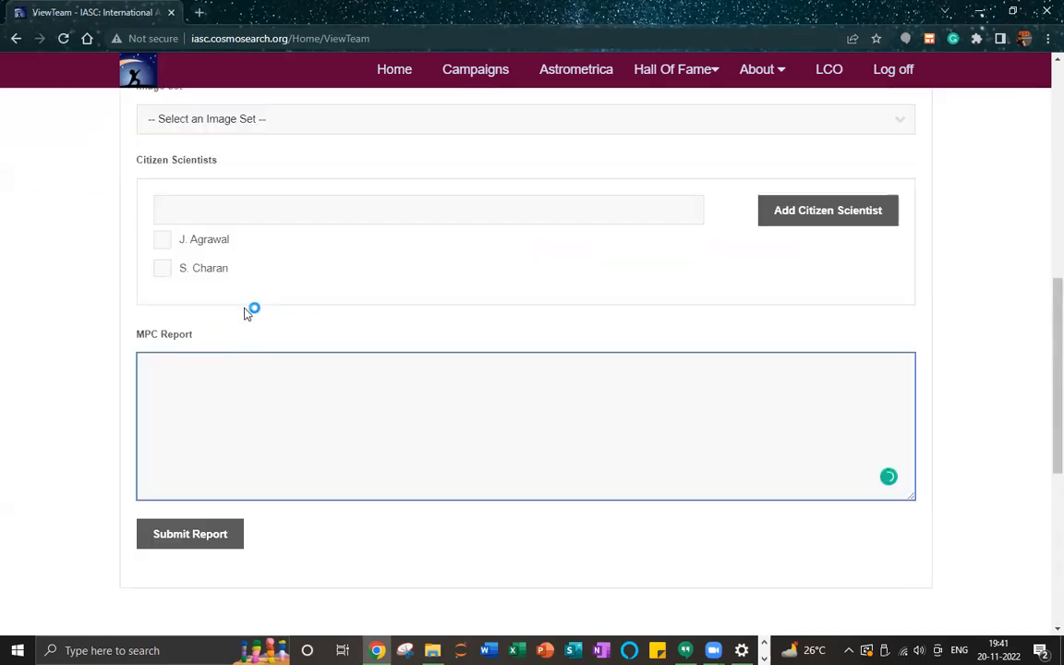
{"action": "scroll", "coordinate": [245, 313], "scroll_direction": "up", "scroll_amount": 5}
{"action": "scroll", "coordinate": [225, 454], "scroll_direction": "down", "scroll_amount": 3}
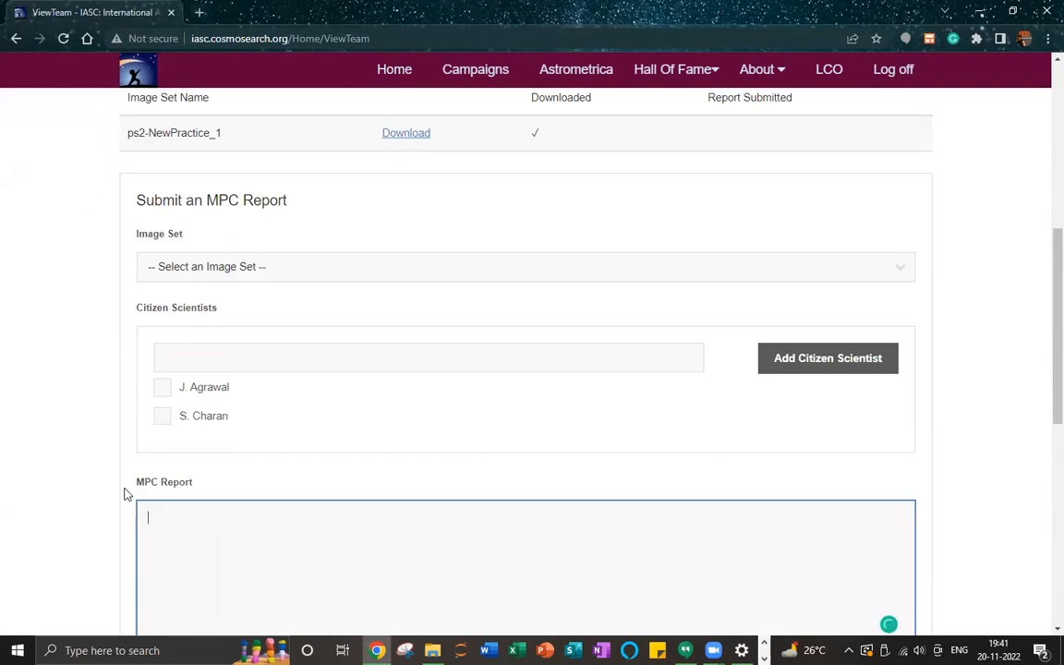
{"action": "scroll", "coordinate": [109, 465], "scroll_direction": "up", "scroll_amount": 3}
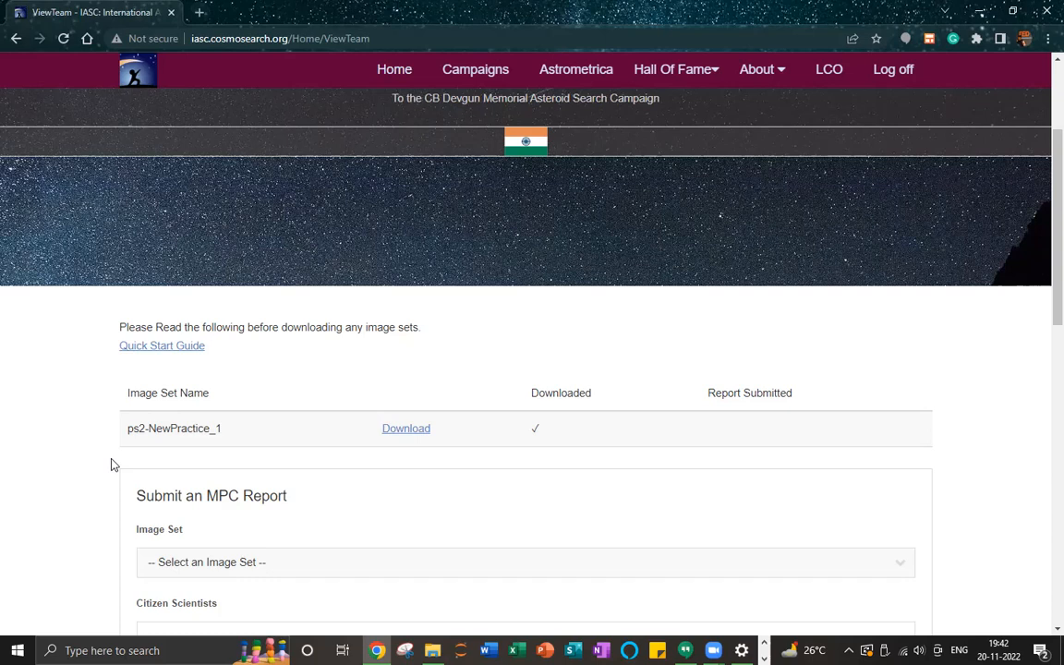
{"action": "scroll", "coordinate": [174, 415], "scroll_direction": "down", "scroll_amount": 9}
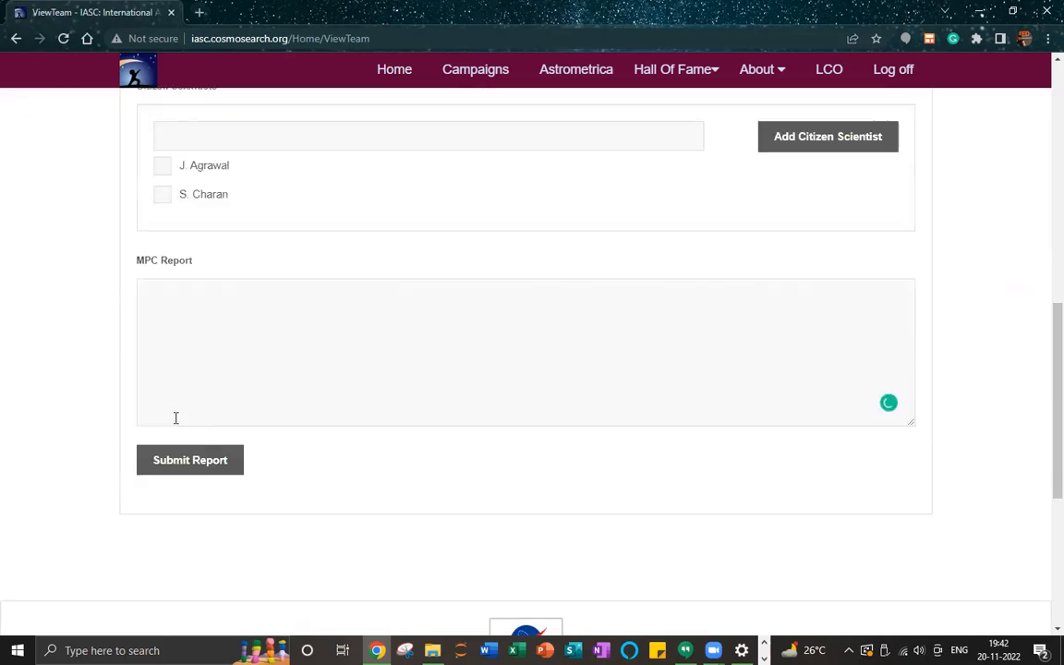
{"action": "scroll", "coordinate": [181, 422], "scroll_direction": "up", "scroll_amount": 2}
{"action": "scroll", "coordinate": [181, 422], "scroll_direction": "up", "scroll_amount": 4}
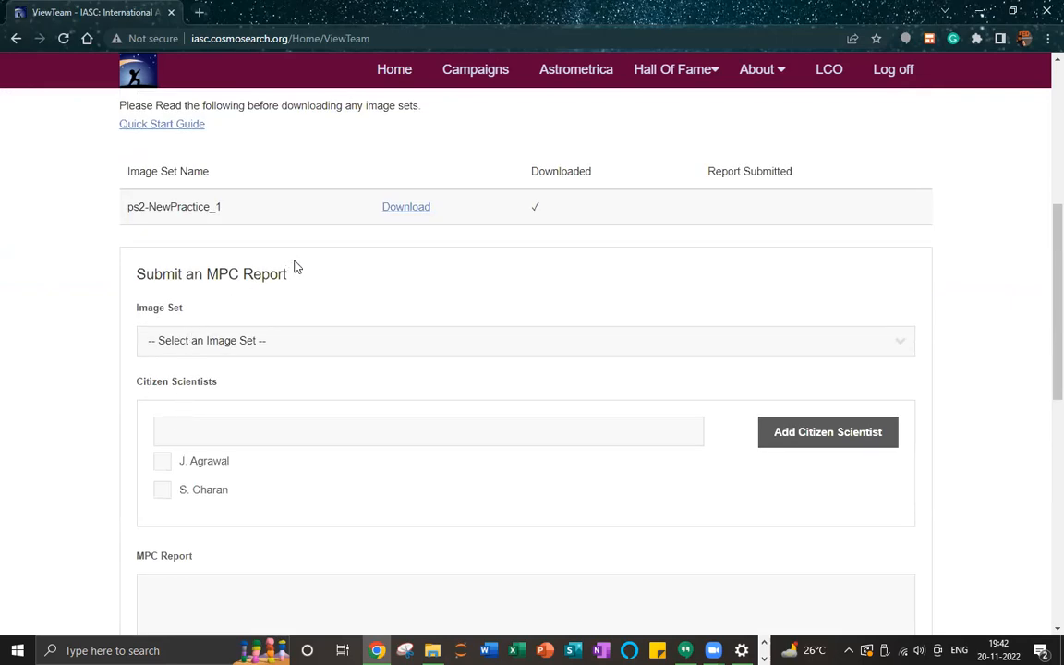
Highlight the image set name ps2-NewPractice_1 in the team's image set table, and clear the highlight.
{"action": "triple_click", "coordinate": [166, 207]}
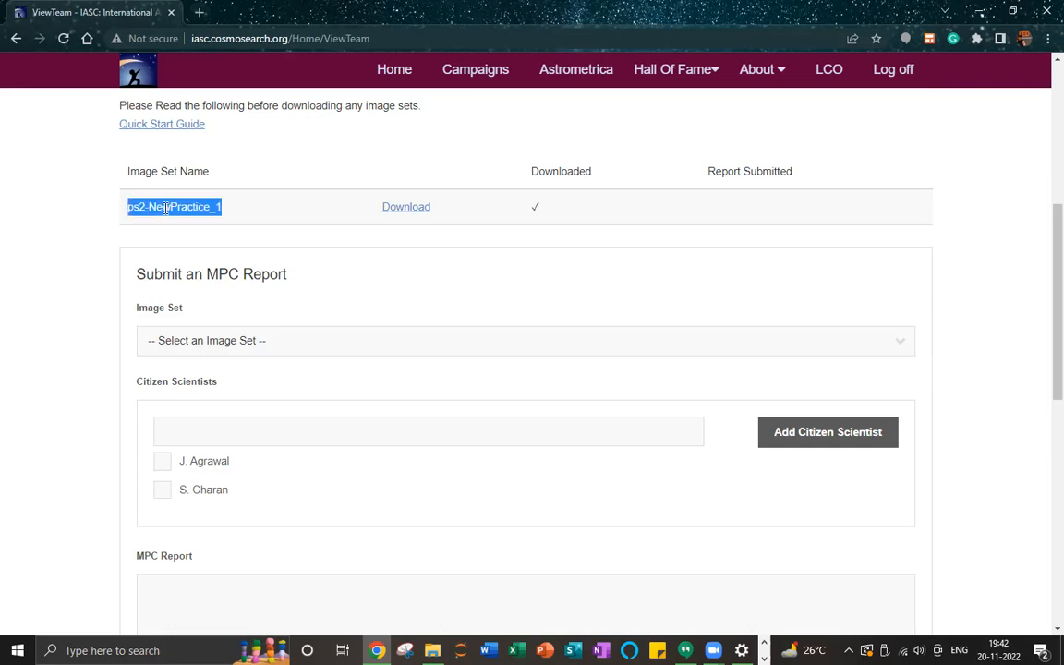
{"action": "left_click", "coordinate": [131, 230]}
{"action": "double_click", "coordinate": [156, 211]}
{"action": "triple_click", "coordinate": [157, 212]}
{"action": "left_click", "coordinate": [207, 214]}
{"action": "double_click", "coordinate": [157, 209]}
{"action": "left_click", "coordinate": [167, 252]}
{"action": "scroll", "coordinate": [261, 264], "scroll_direction": "down", "scroll_amount": 7}
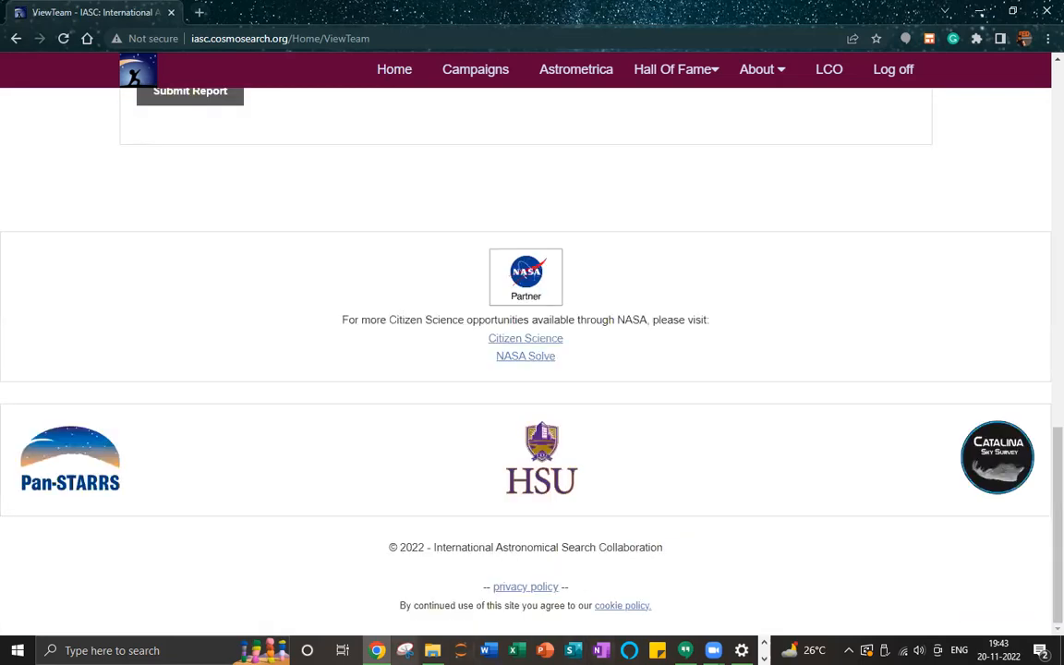
{"action": "left_click", "coordinate": [722, 8]}
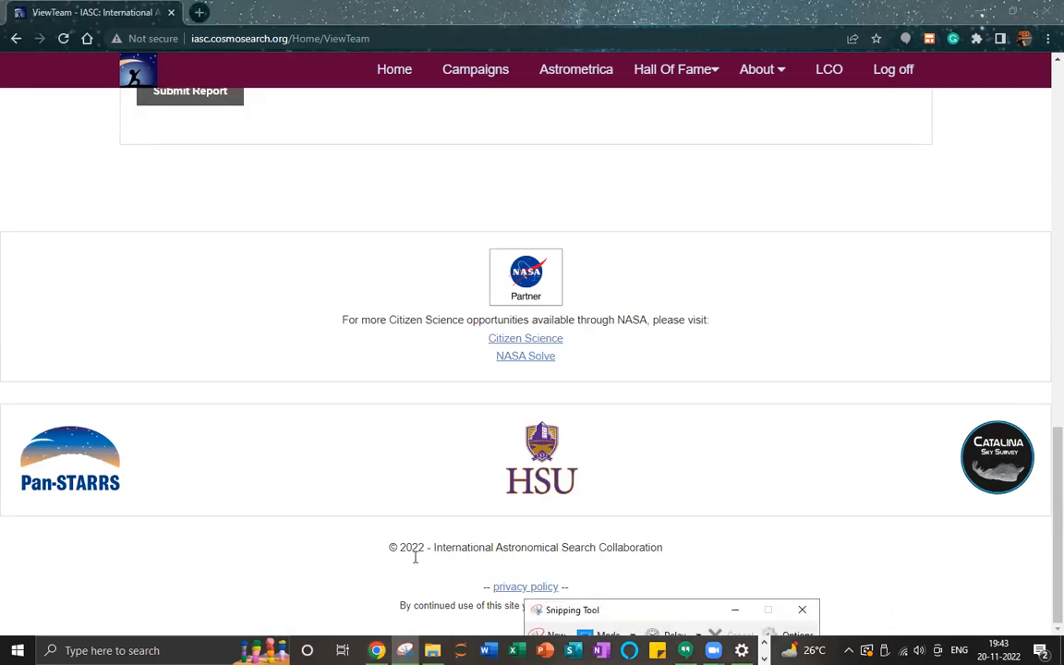
{"action": "left_click", "coordinate": [805, 607]}
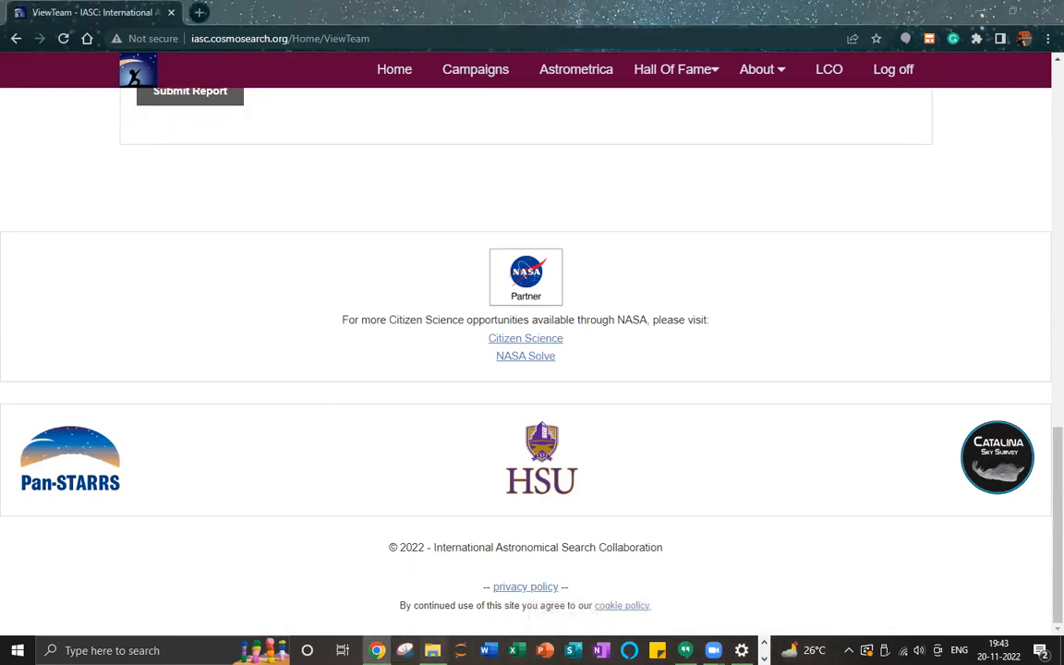
Switch to File Explorer and try to open the recent ps2-NewPractice_1 archive and extract it in place.
{"action": "left_click", "coordinate": [432, 650]}
{"action": "double_click", "coordinate": [147, 348]}
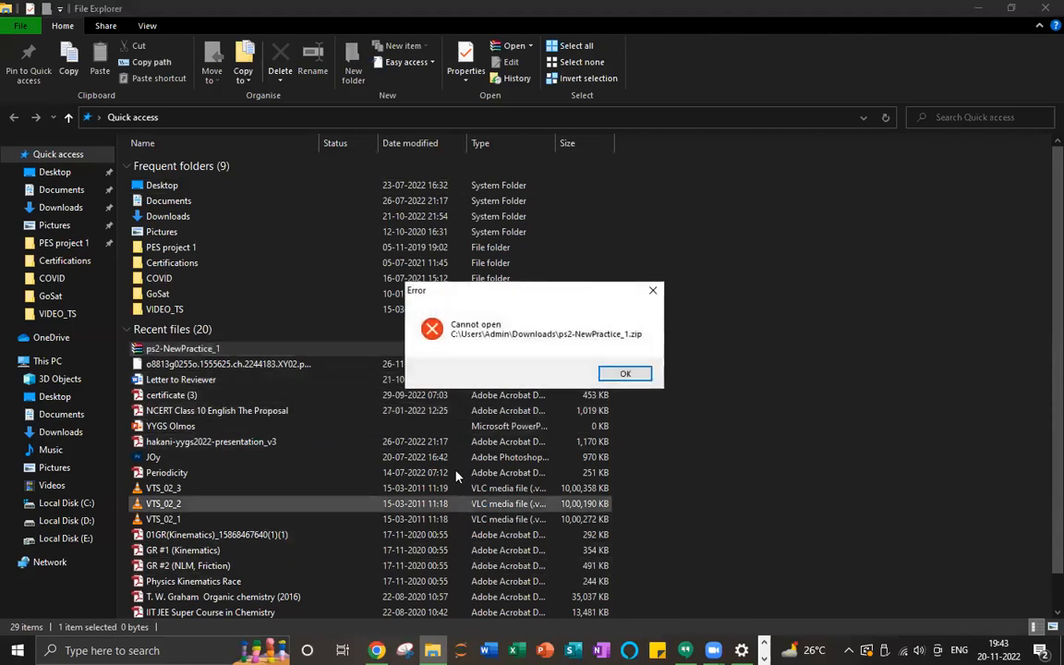
{"action": "left_click", "coordinate": [608, 374]}
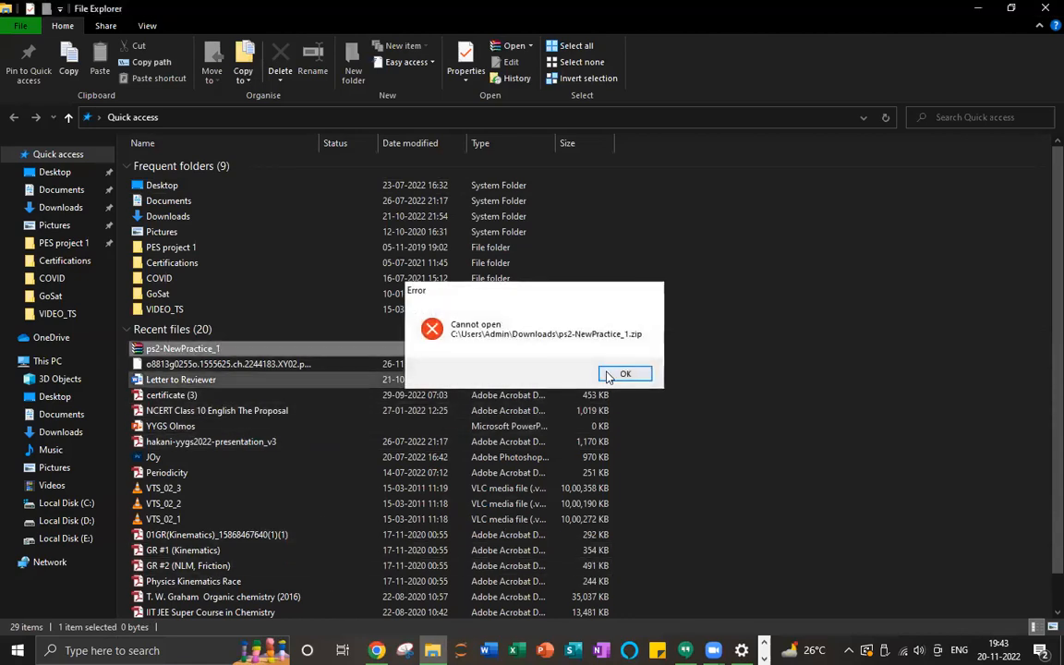
{"action": "right_click", "coordinate": [268, 351]}
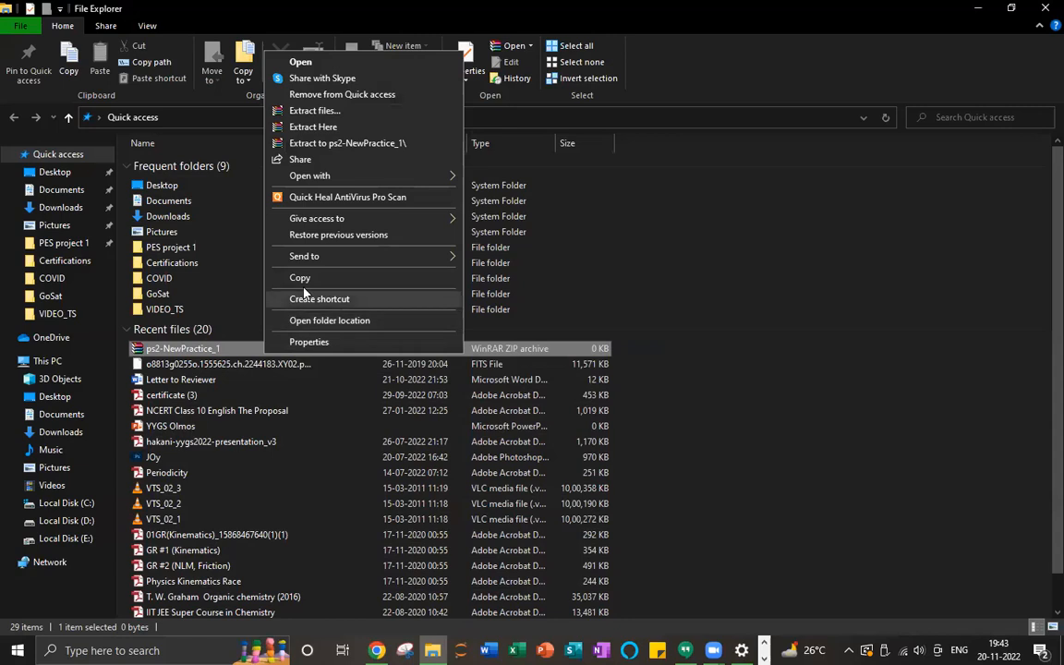
{"action": "left_click", "coordinate": [313, 127]}
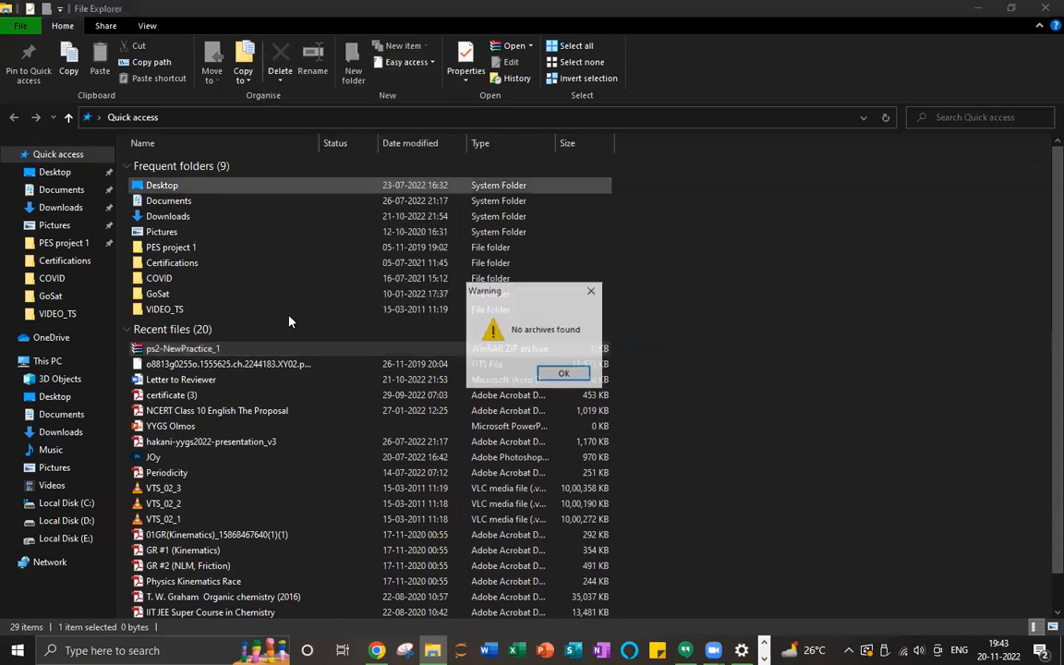
{"action": "left_click", "coordinate": [562, 374]}
Return to the IASC page in Chrome, start downloading ps2-NewPractice_1 to the Downloads folder as a ZIP archive, and cancel the download.
{"action": "left_click", "coordinate": [377, 650]}
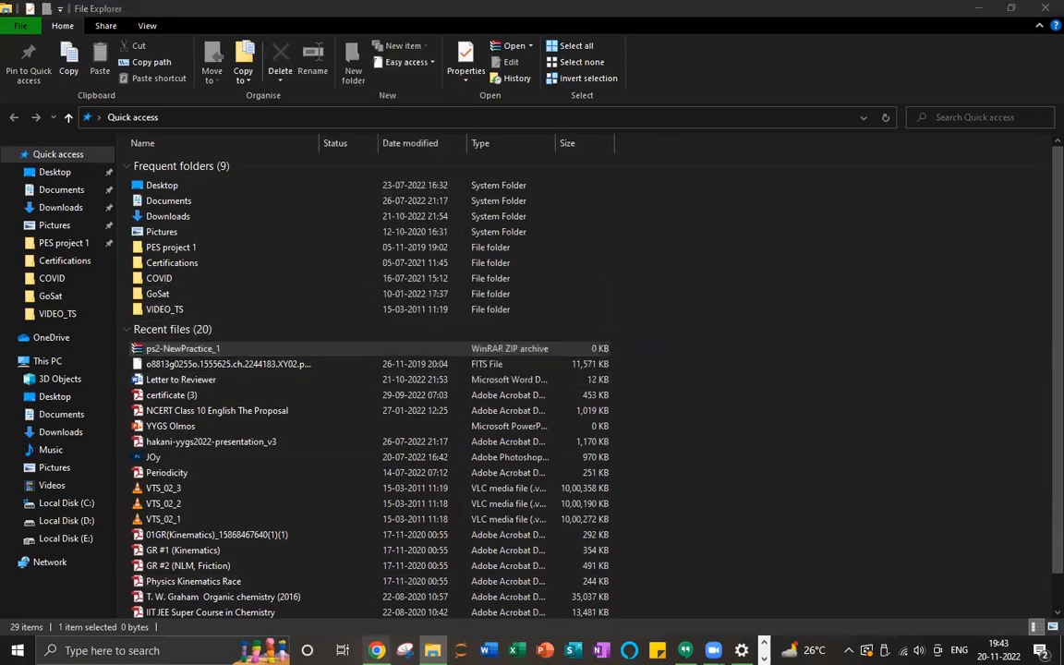
{"action": "scroll", "coordinate": [242, 375], "scroll_direction": "up", "scroll_amount": 10}
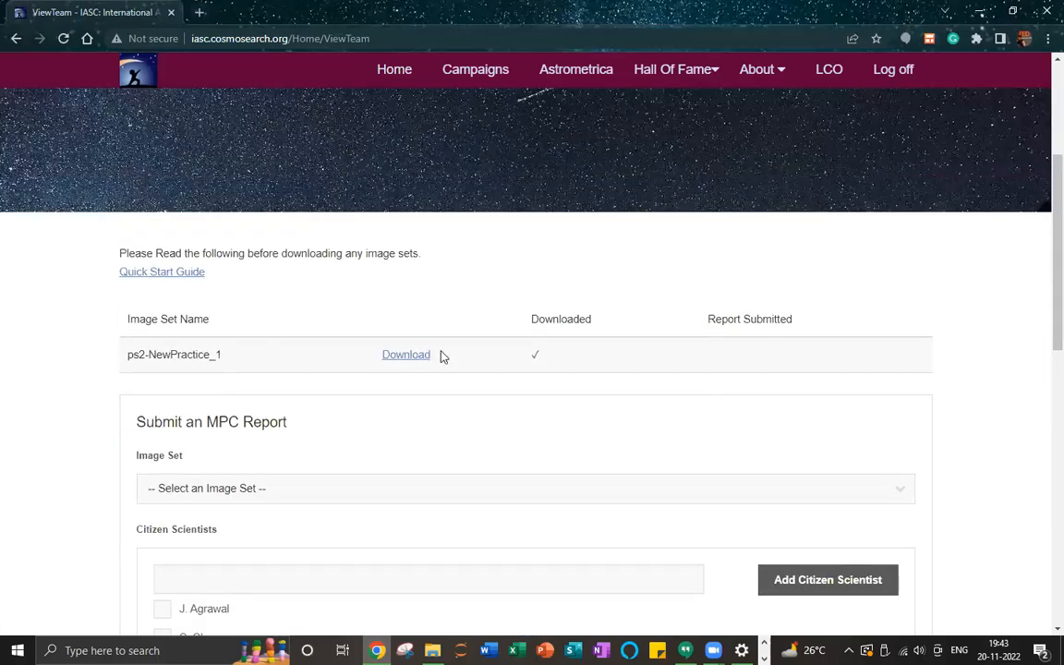
{"action": "left_click", "coordinate": [411, 356]}
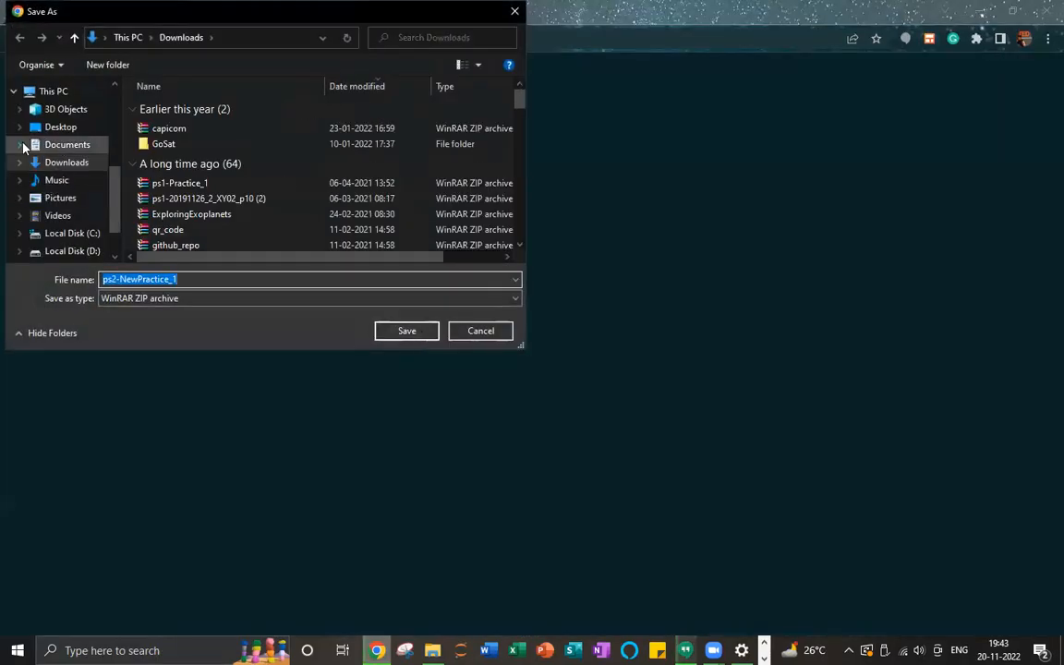
{"action": "left_click", "coordinate": [23, 145]}
{"action": "scroll", "coordinate": [37, 171], "scroll_direction": "down", "scroll_amount": 3}
{"action": "scroll", "coordinate": [41, 176], "scroll_direction": "down", "scroll_amount": 5}
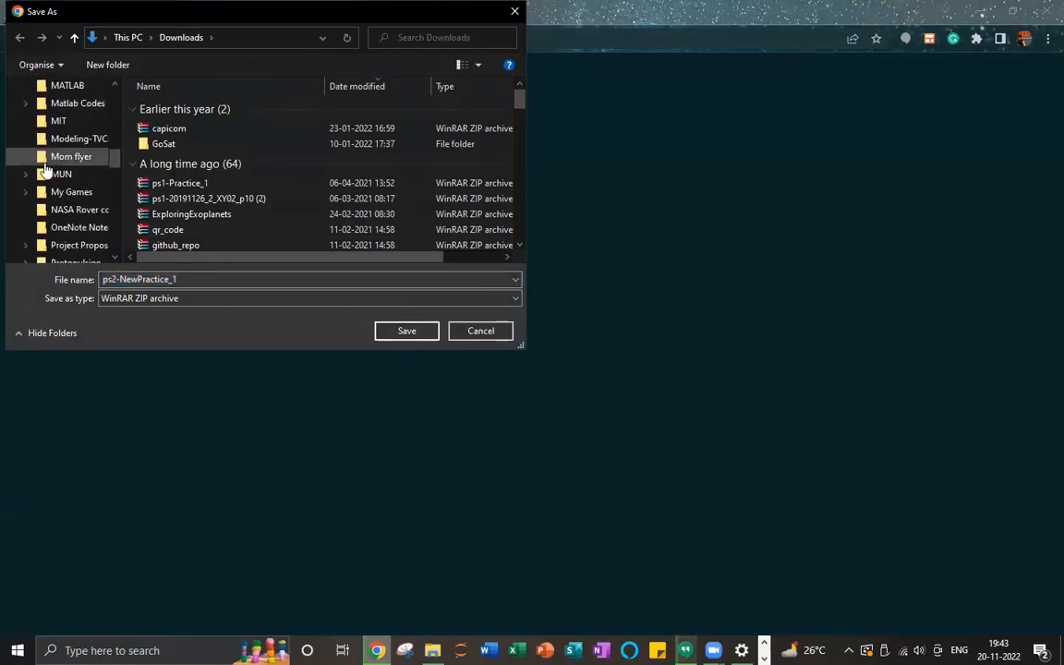
{"action": "scroll", "coordinate": [45, 169], "scroll_direction": "down", "scroll_amount": 8}
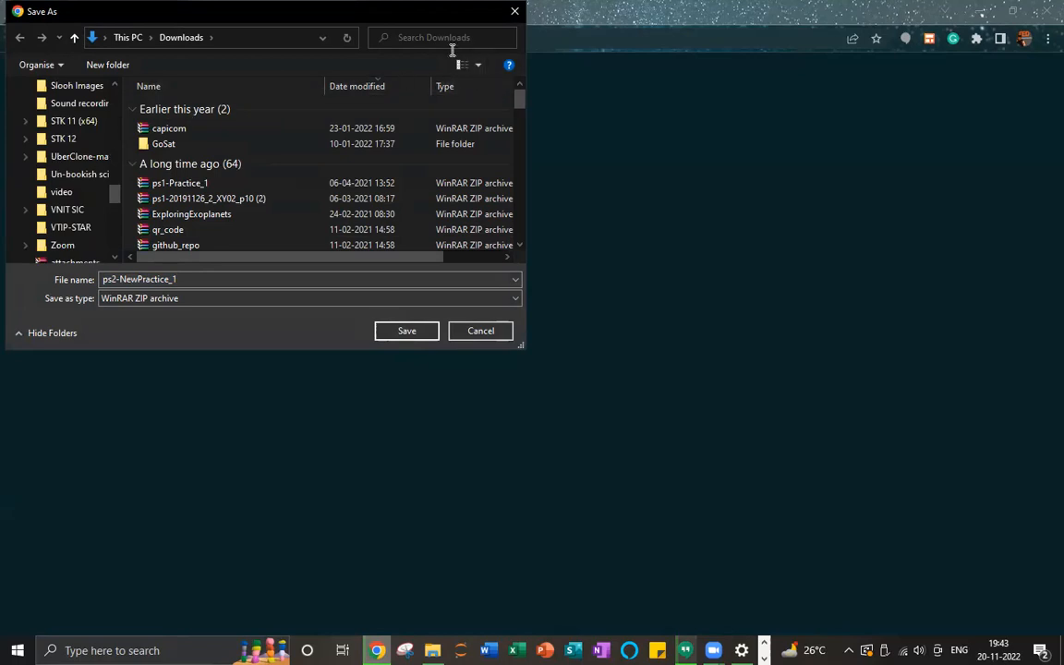
{"action": "left_click", "coordinate": [406, 333]}
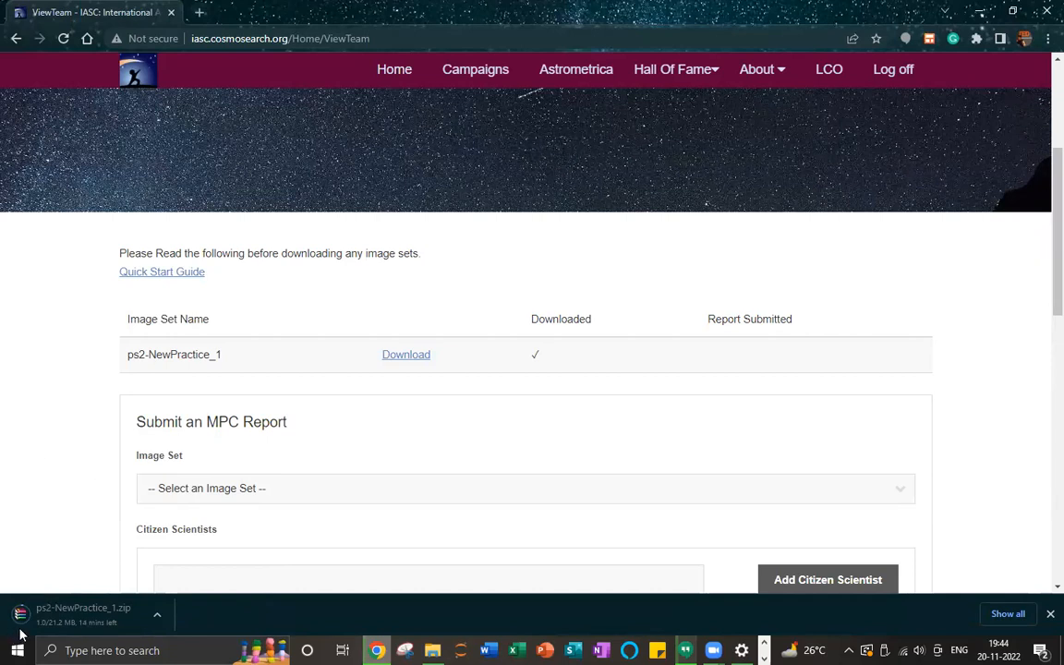
{"action": "left_click", "coordinate": [165, 620]}
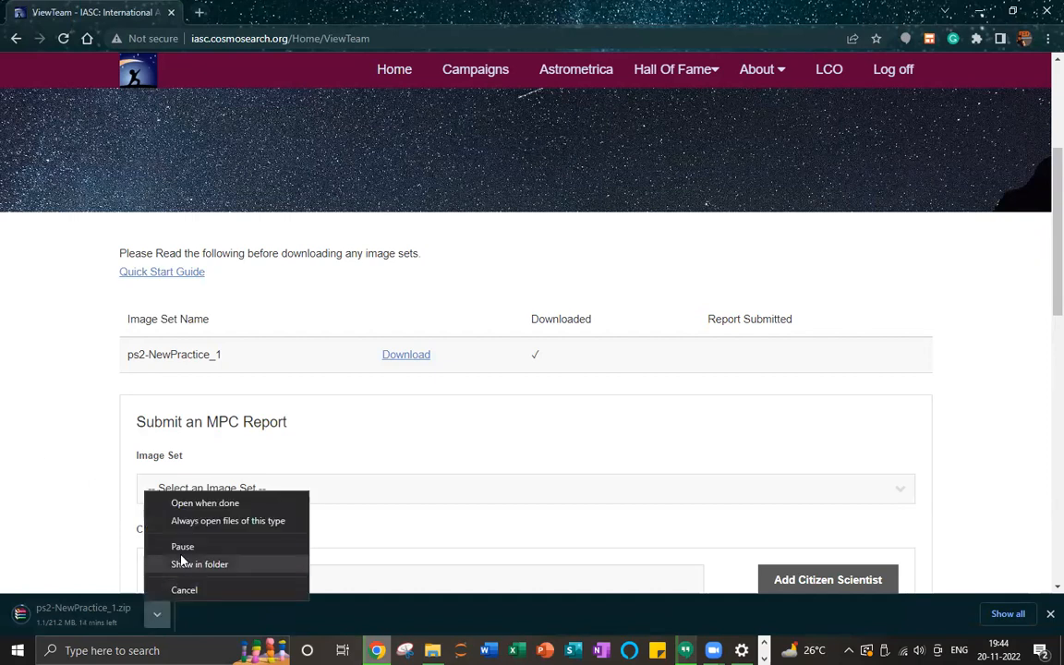
{"action": "left_click", "coordinate": [203, 590]}
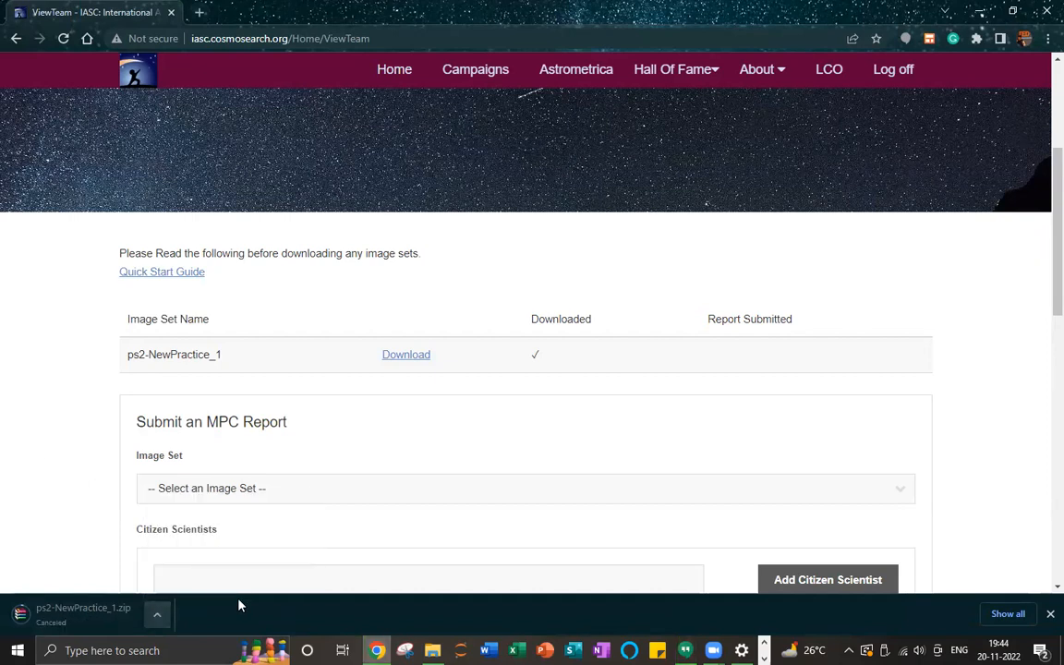
Switch to Astrometrica and close the MPC report and the Image 4 blink window.
{"action": "left_click", "coordinate": [432, 650]}
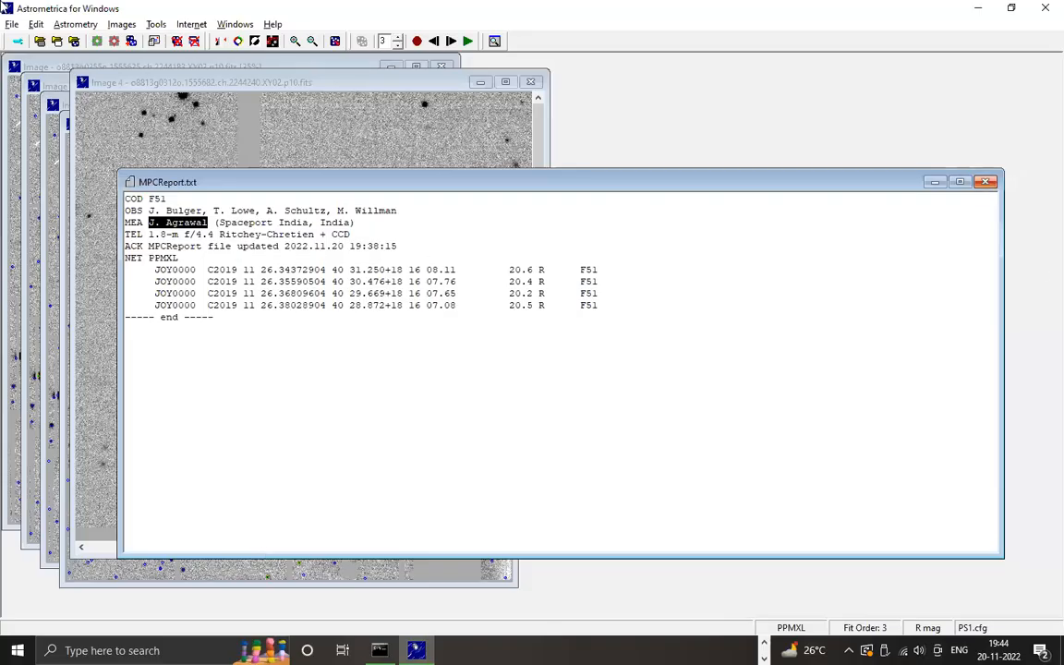
{"action": "left_click", "coordinate": [985, 182]}
{"action": "left_click", "coordinate": [7, 25]}
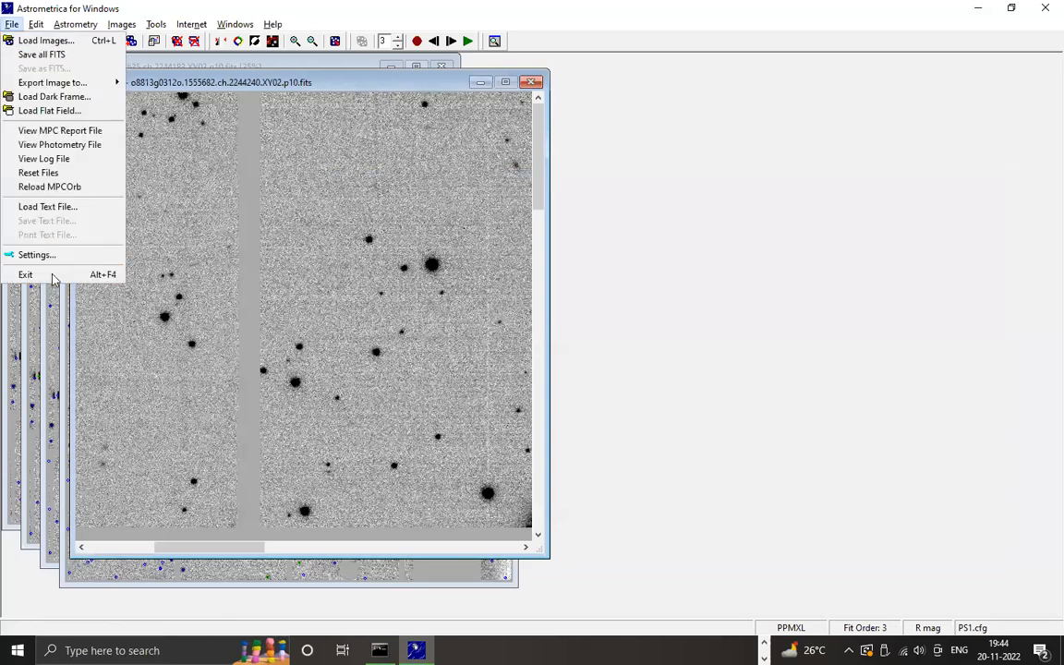
{"action": "left_click", "coordinate": [670, 449]}
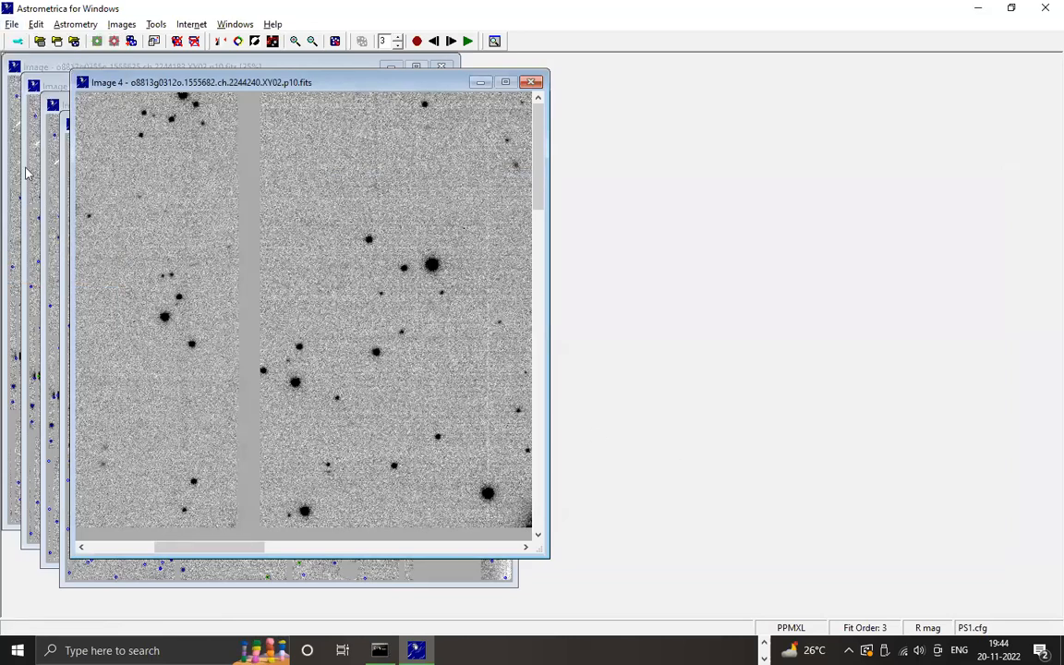
{"action": "left_click", "coordinate": [532, 84]}
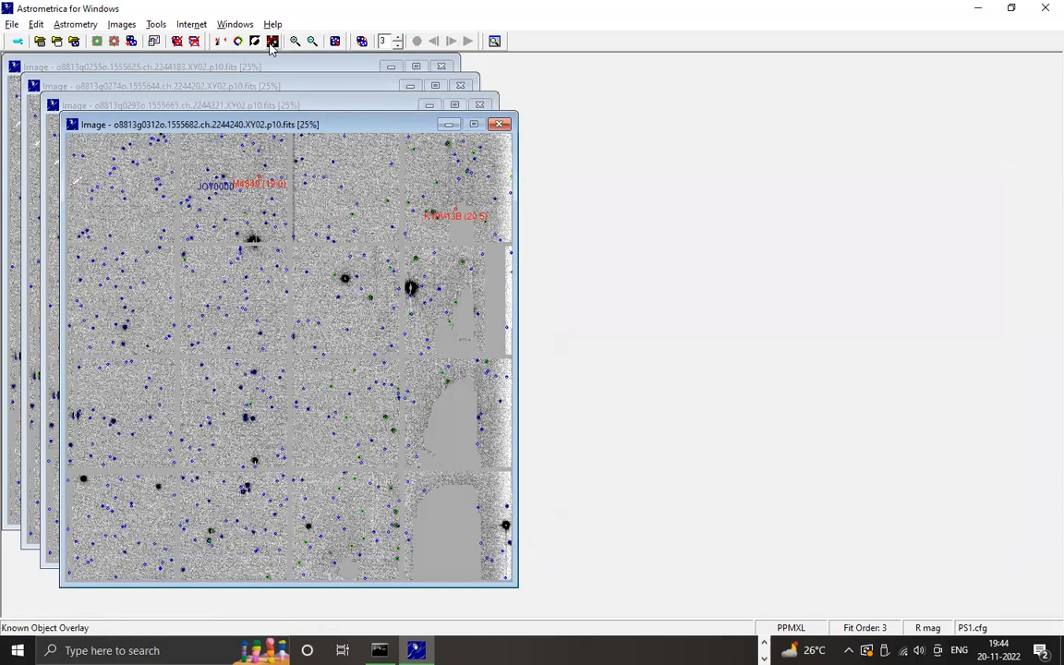
Blink the loaded images in a new window, zoomed in on the upper-left corner of the field, and resize that window.
{"action": "left_click", "coordinate": [359, 41]}
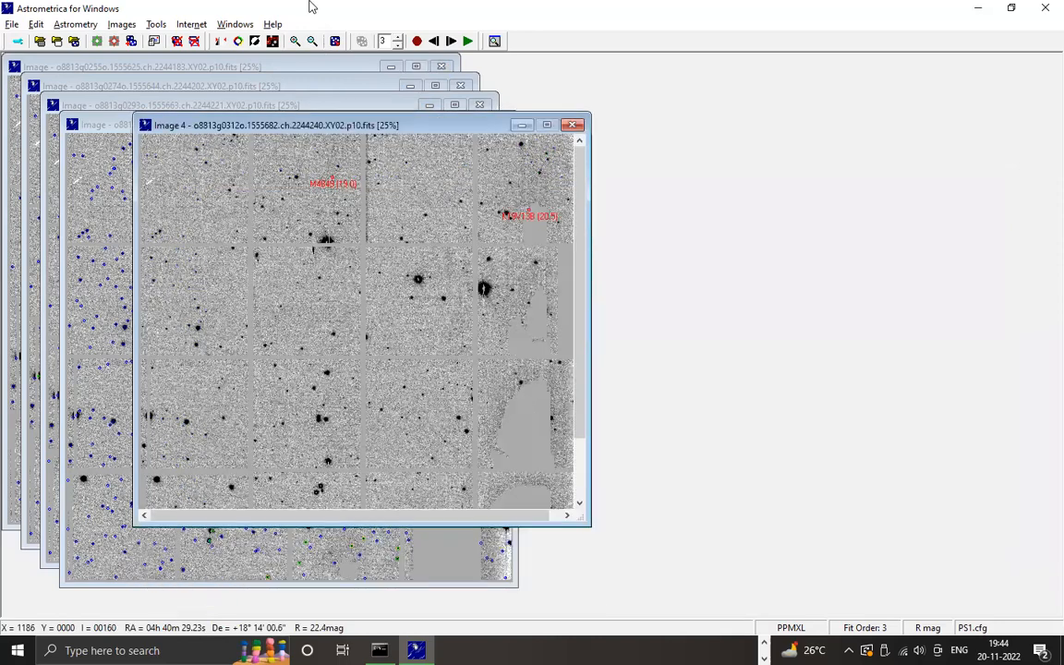
{"action": "left_click", "coordinate": [294, 42]}
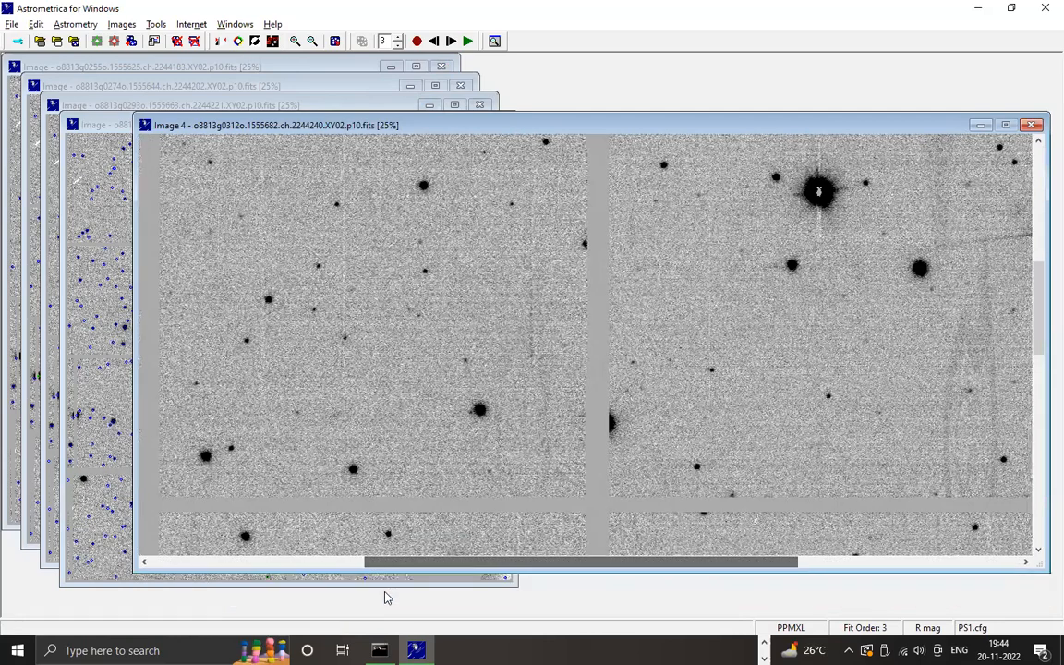
{"action": "left_click_drag", "start_coordinate": [166, 527], "coordinate": [167, 529]}
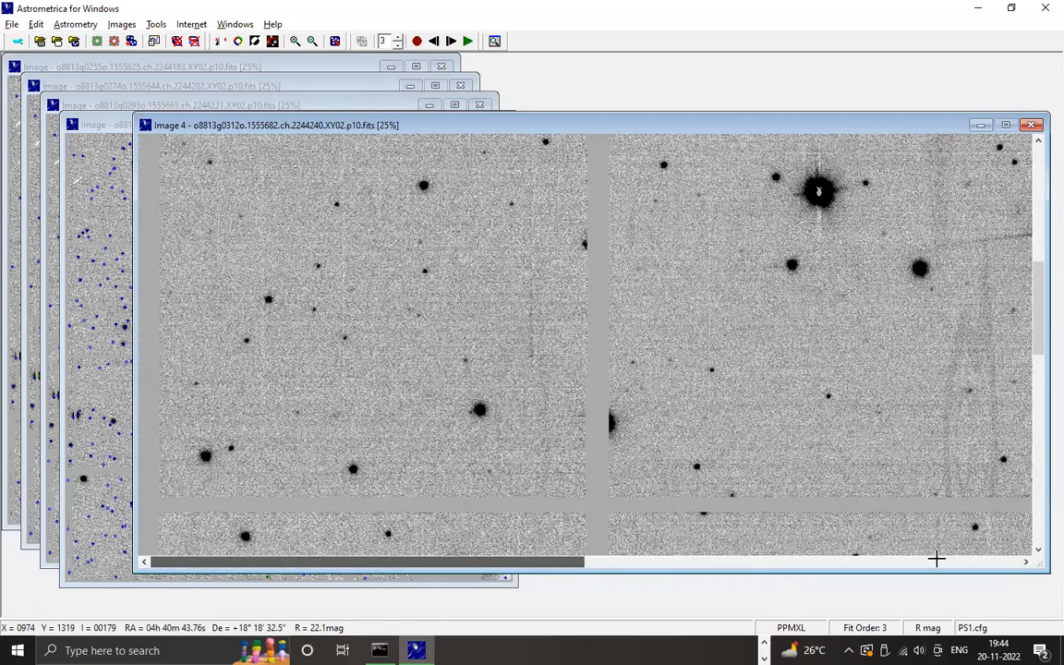
{"action": "left_click_drag", "start_coordinate": [1039, 310], "coordinate": [1038, 192]}
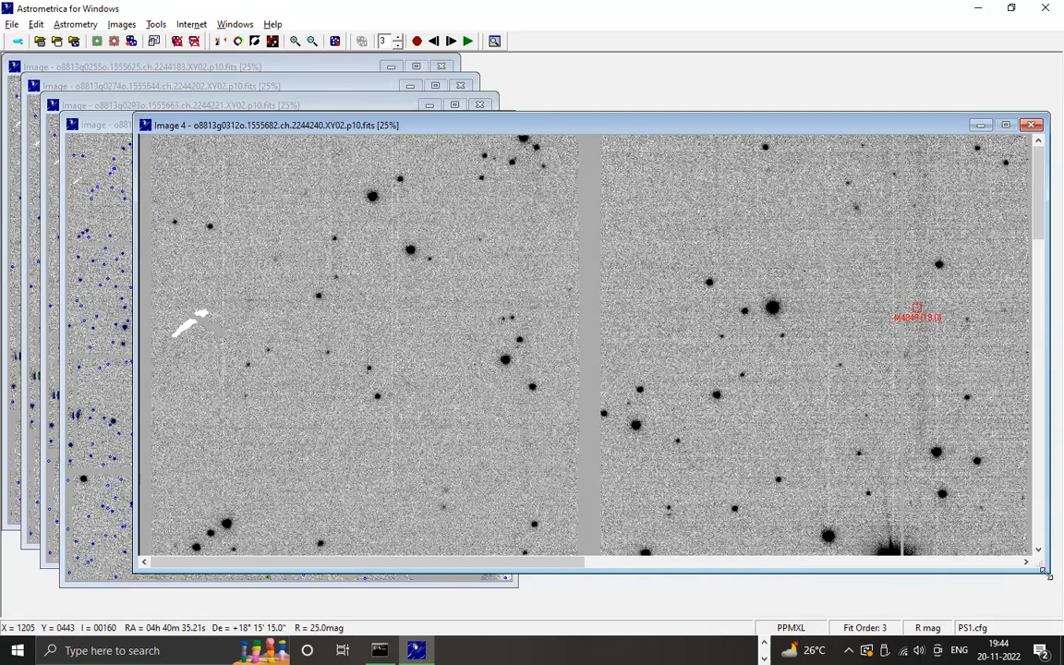
{"action": "left_click_drag", "start_coordinate": [1047, 573], "coordinate": [596, 601]}
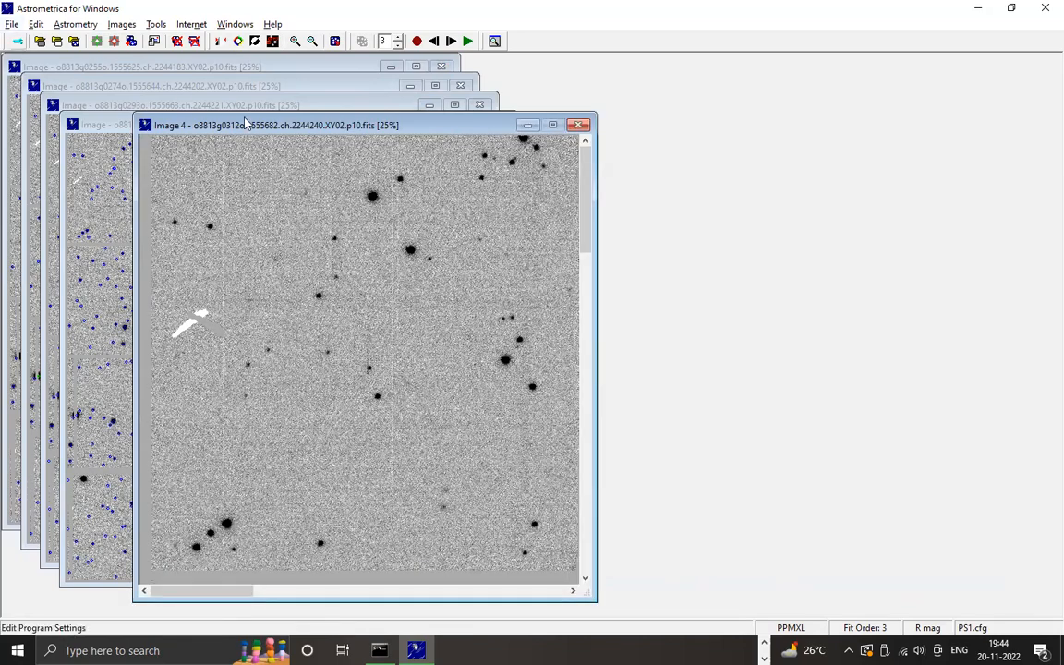
Measure the bright star in the upper part of Image 4 and accept it with the designation JOY0000.
{"action": "left_click", "coordinate": [411, 248]}
{"action": "left_click", "coordinate": [545, 437]}
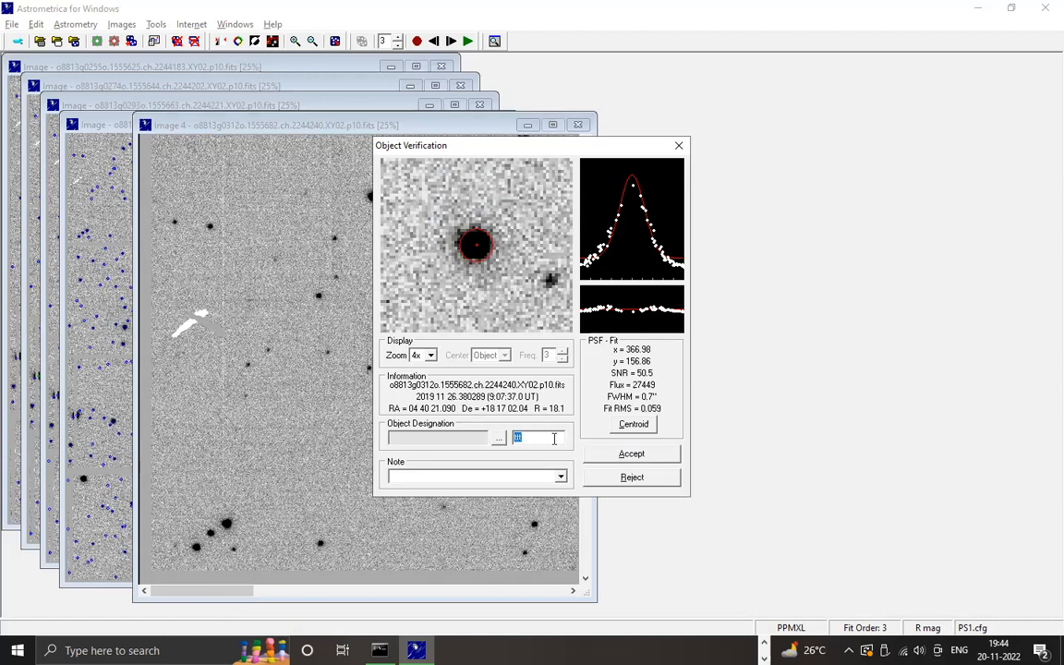
{"action": "type", "text": "JOY0000"}
{"action": "left_click", "coordinate": [585, 452]}
Open the MPC report file and highlight all the JOY0000 observation lines beneath the NET line.
{"action": "left_click", "coordinate": [11, 24]}
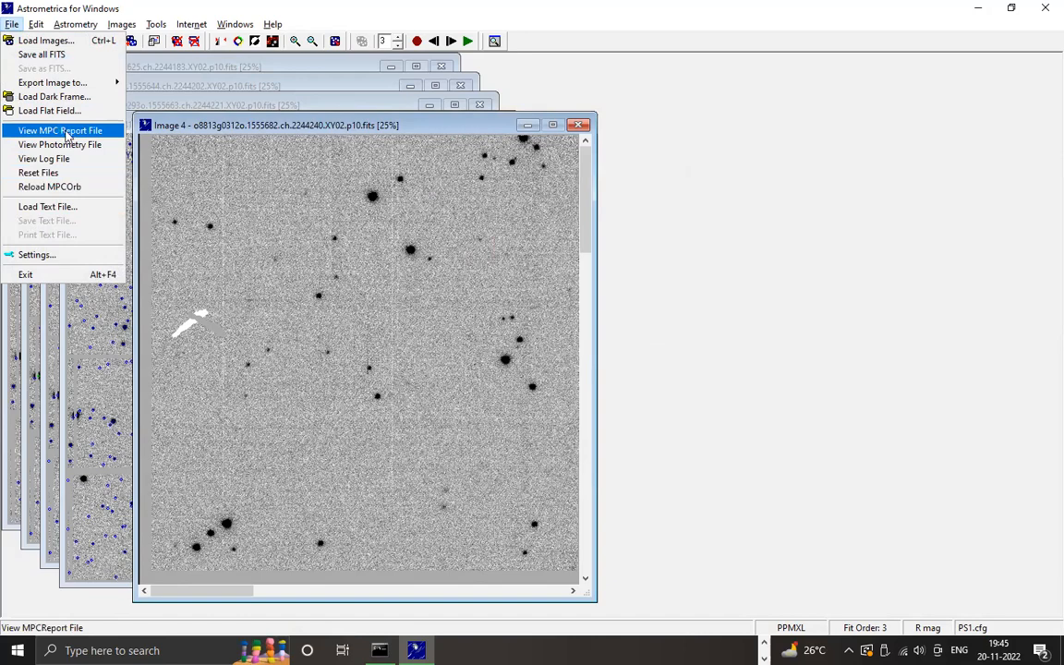
{"action": "left_click", "coordinate": [66, 135]}
{"action": "left_click_drag", "start_coordinate": [268, 367], "coordinate": [165, 273]}
{"action": "left_click", "coordinate": [223, 319]}
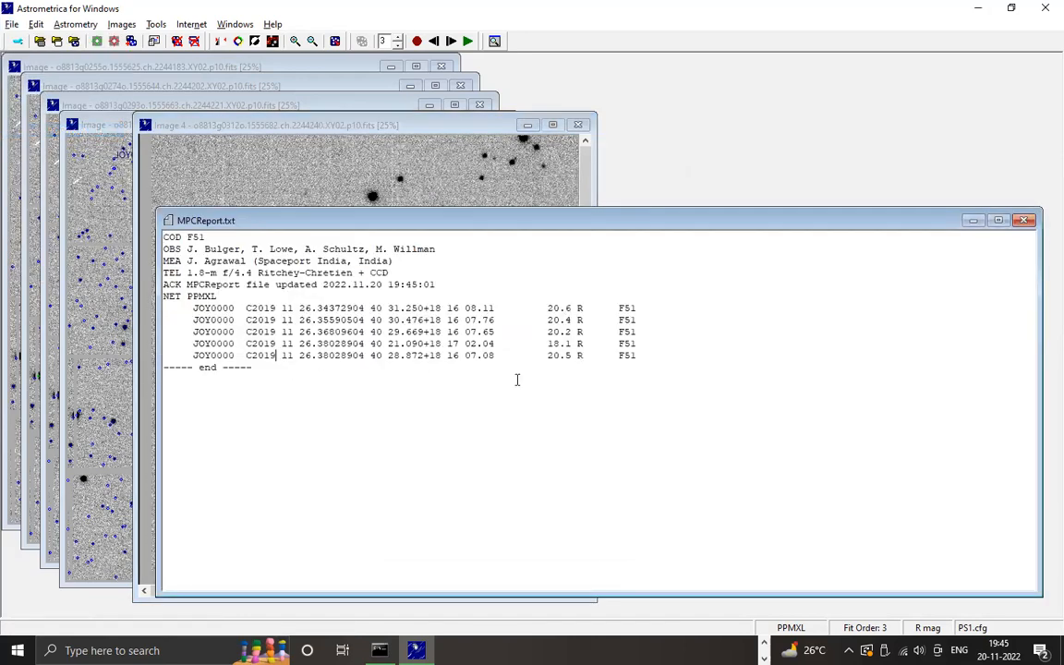
{"action": "left_click_drag", "start_coordinate": [646, 356], "coordinate": [163, 289]}
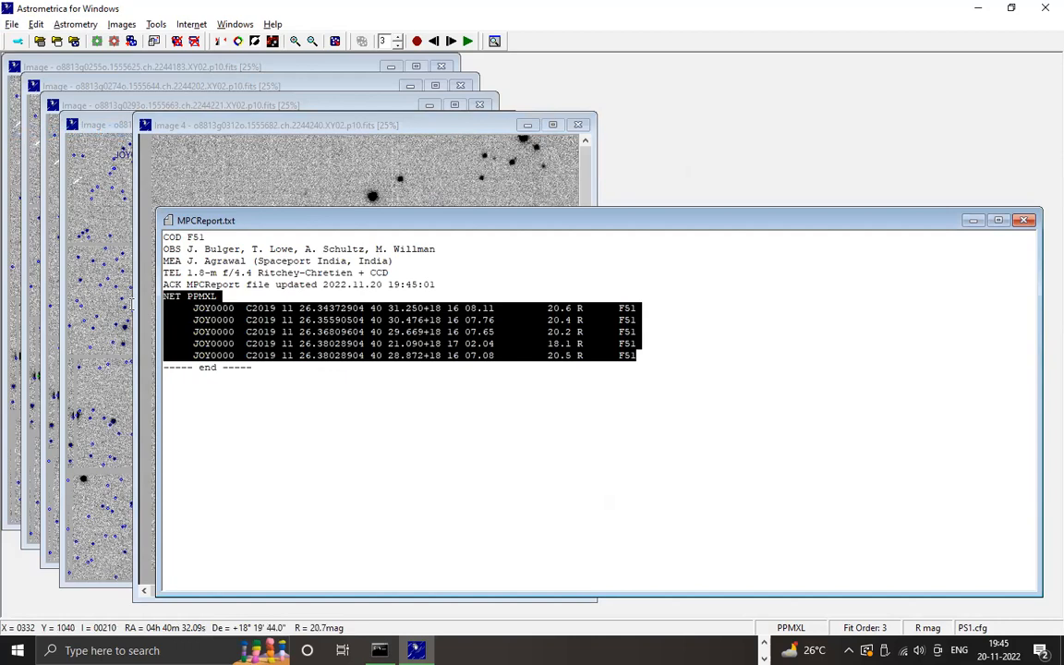
{"action": "left_click", "coordinate": [639, 421]}
{"action": "left_click_drag", "start_coordinate": [660, 353], "coordinate": [144, 311]}
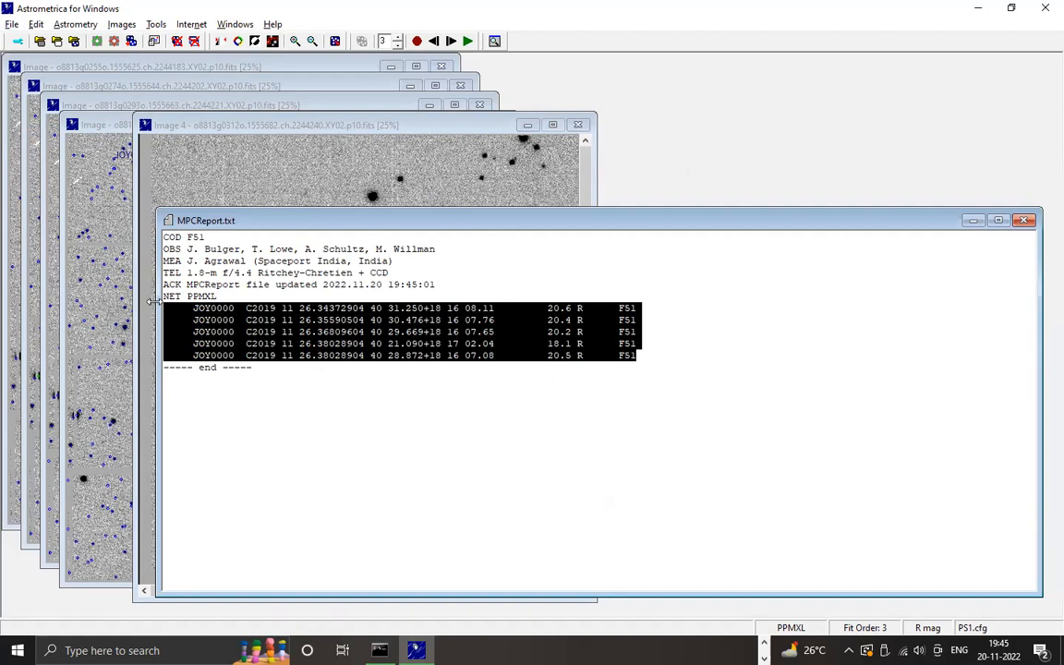
Copy the complete MPC report text from Astrometrica and paste it into the MPC Report field of the IASC team page in Chrome.
{"action": "left_click", "coordinate": [159, 368]}
{"action": "left_click_drag", "start_coordinate": [271, 387], "coordinate": [50, 191]}
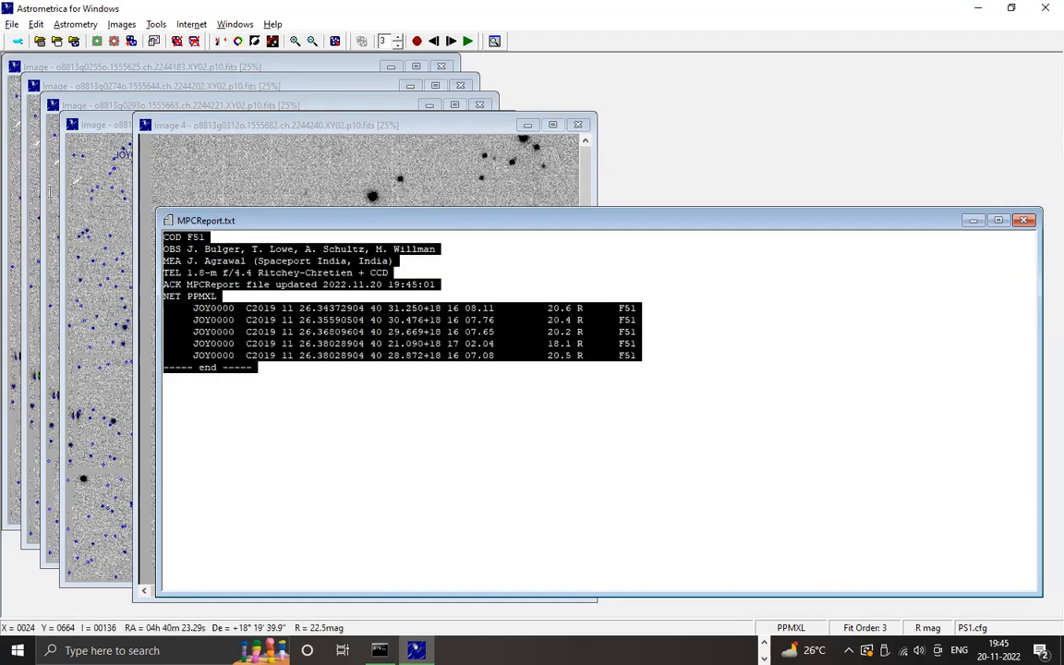
{"action": "key", "text": "alt+Tab"}
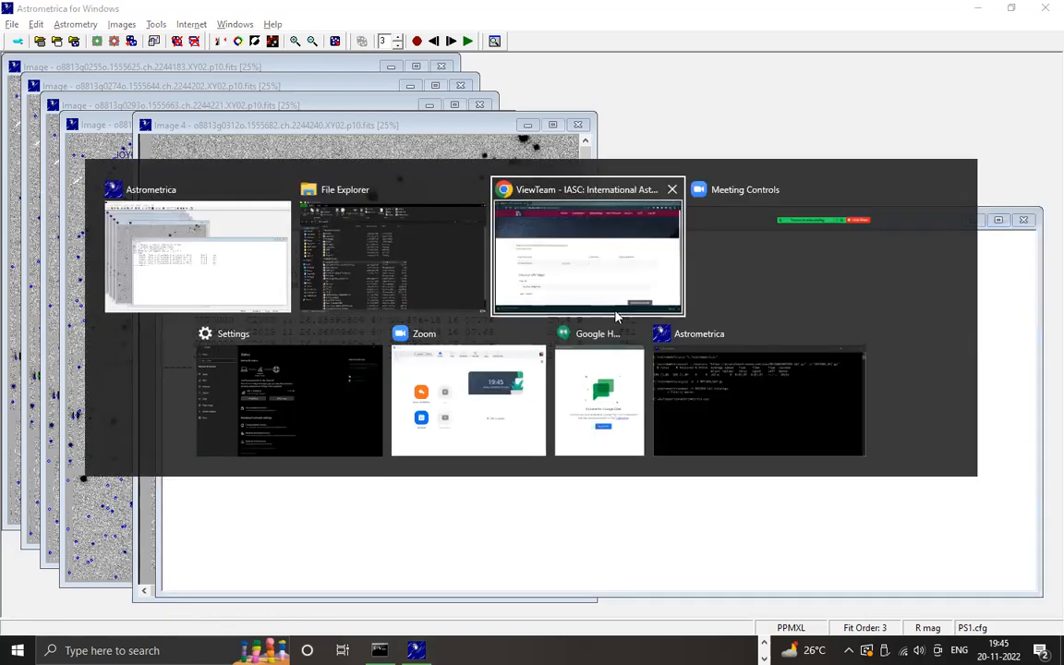
{"action": "left_click", "coordinate": [617, 315]}
{"action": "scroll", "coordinate": [297, 378], "scroll_direction": "down", "scroll_amount": 4}
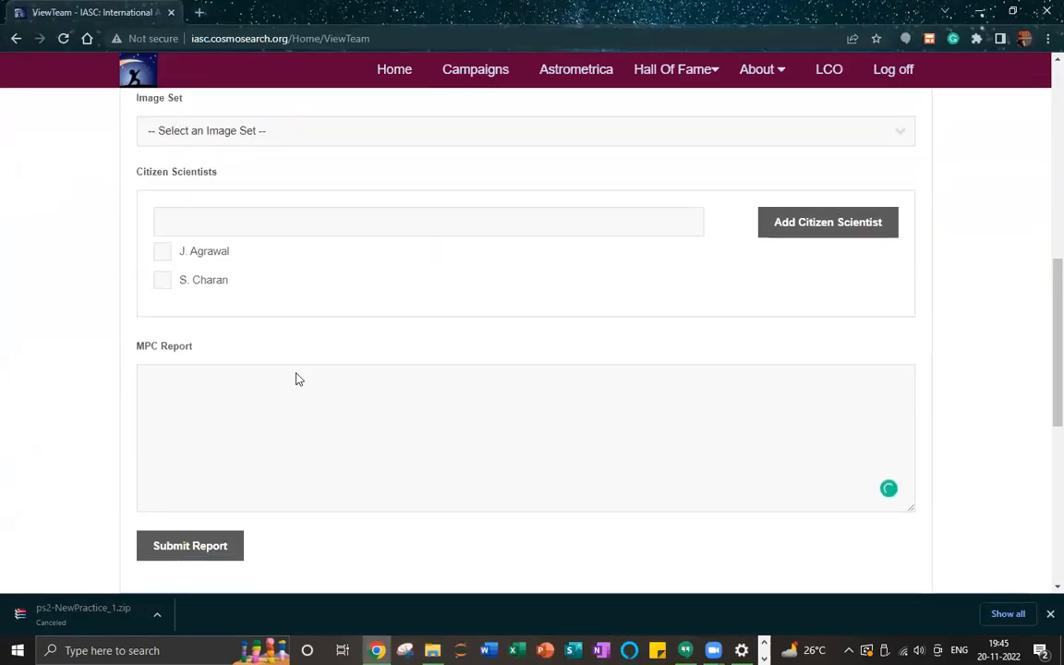
{"action": "left_click", "coordinate": [277, 399]}
{"action": "key", "text": "ctrl+v"}
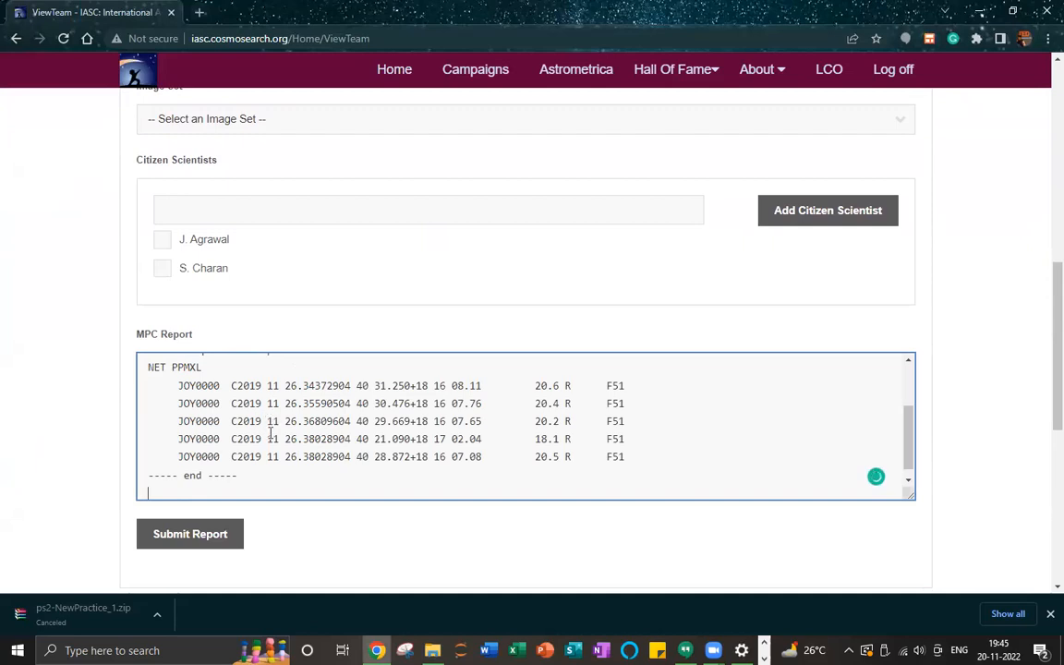
Replace the JOY0000 observation lines in the pasted report with "No moving objects detected" in quotation marks and remove the trailing blank line.
{"action": "left_click_drag", "start_coordinate": [636, 470], "coordinate": [71, 489]}
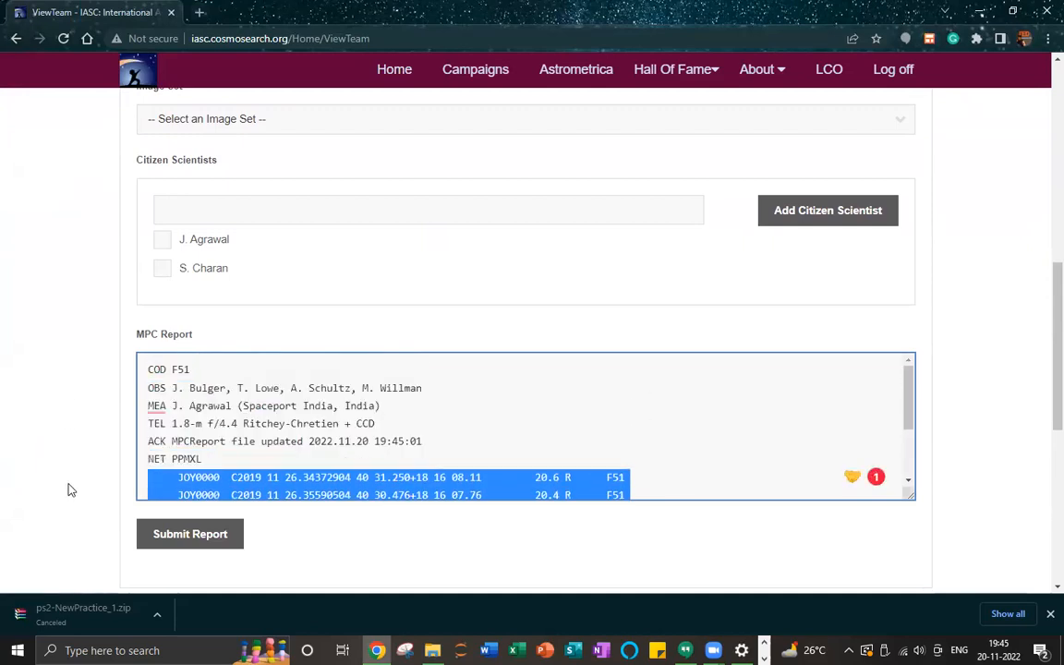
{"action": "type", "text": "No"}
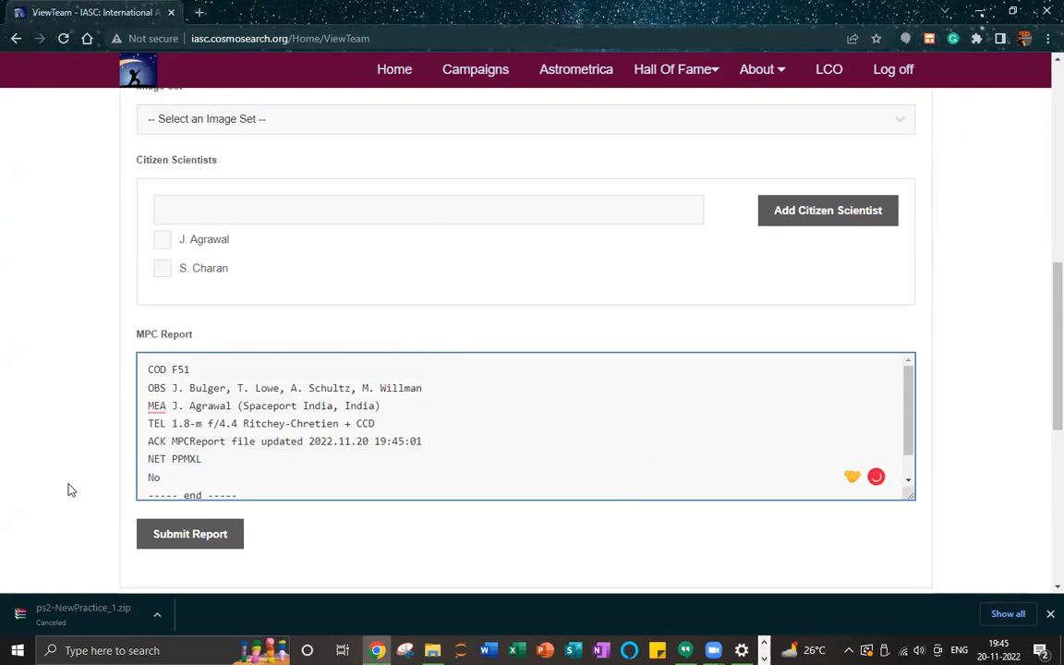
{"action": "key", "text": "BackSpace"}
{"action": "key", "text": "BackSpace"}
{"action": "type", "text": "\""}
{"action": "key", "text": "Return"}
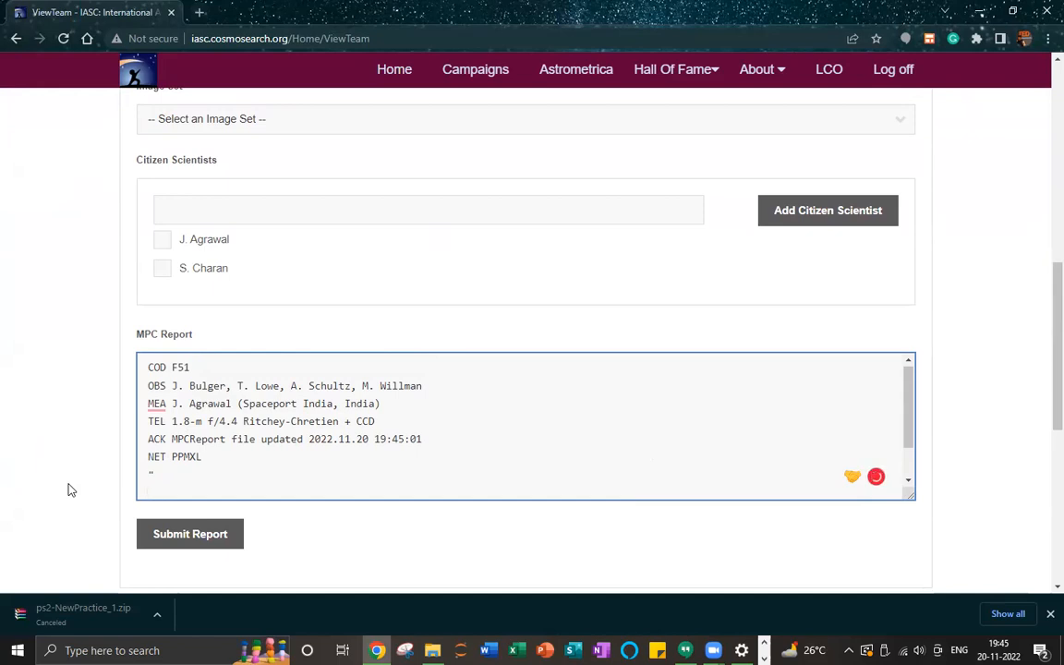
{"action": "key", "text": "BackSpace"}
{"action": "type", "text": "No moving "}
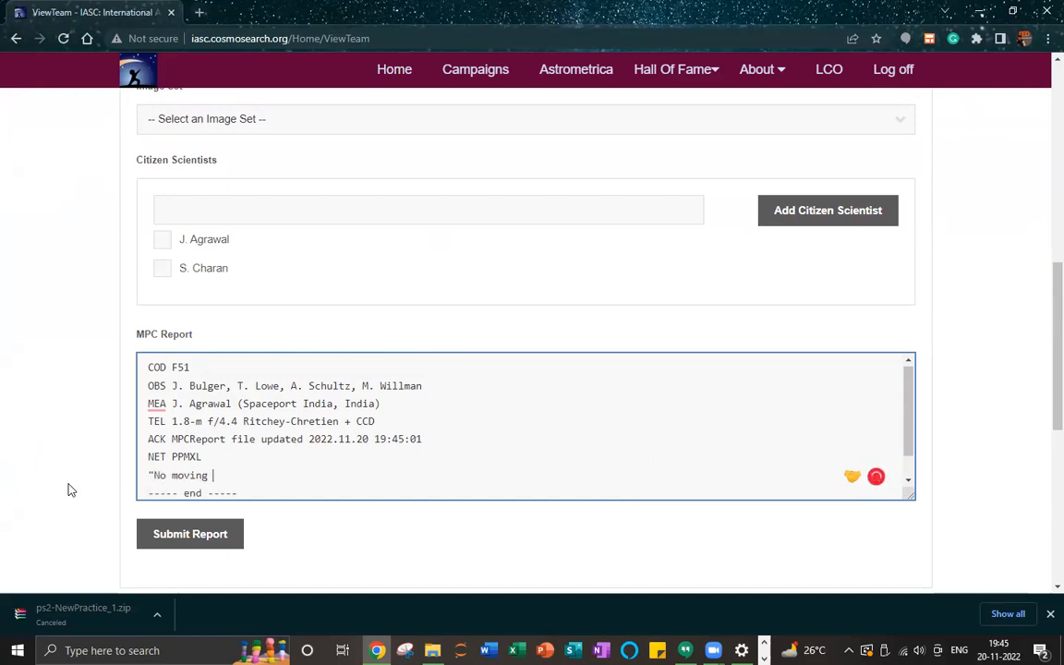
{"action": "type", "text": "objects"}
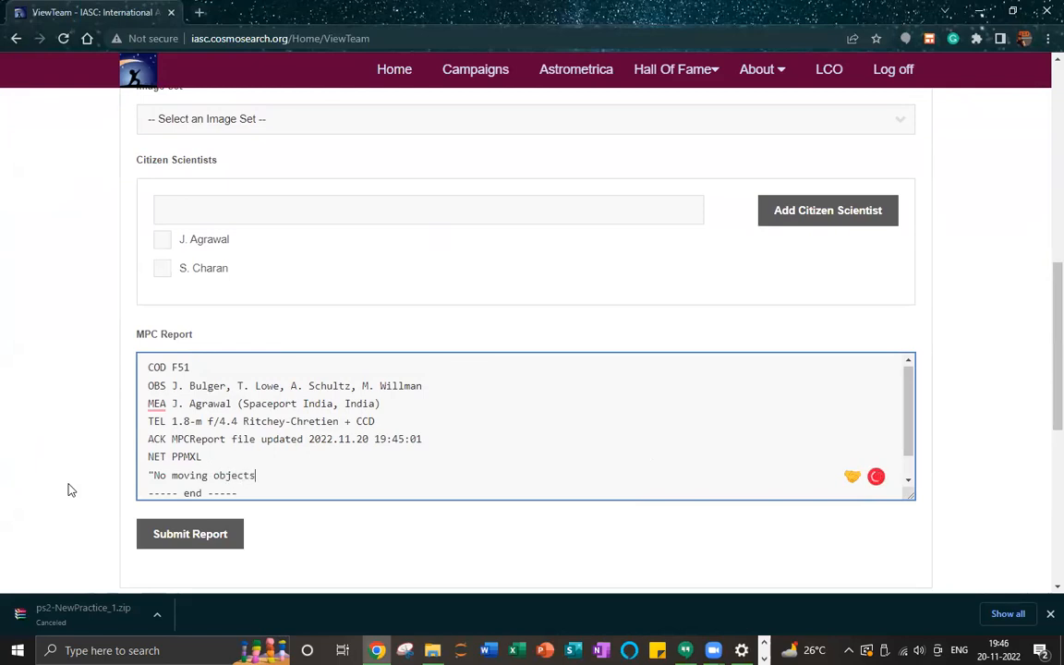
{"action": "type", "text": " detected\""}
{"action": "scroll", "coordinate": [324, 470], "scroll_direction": "down", "scroll_amount": 1}
{"action": "scroll", "coordinate": [323, 470], "scroll_direction": "up", "scroll_amount": 1}
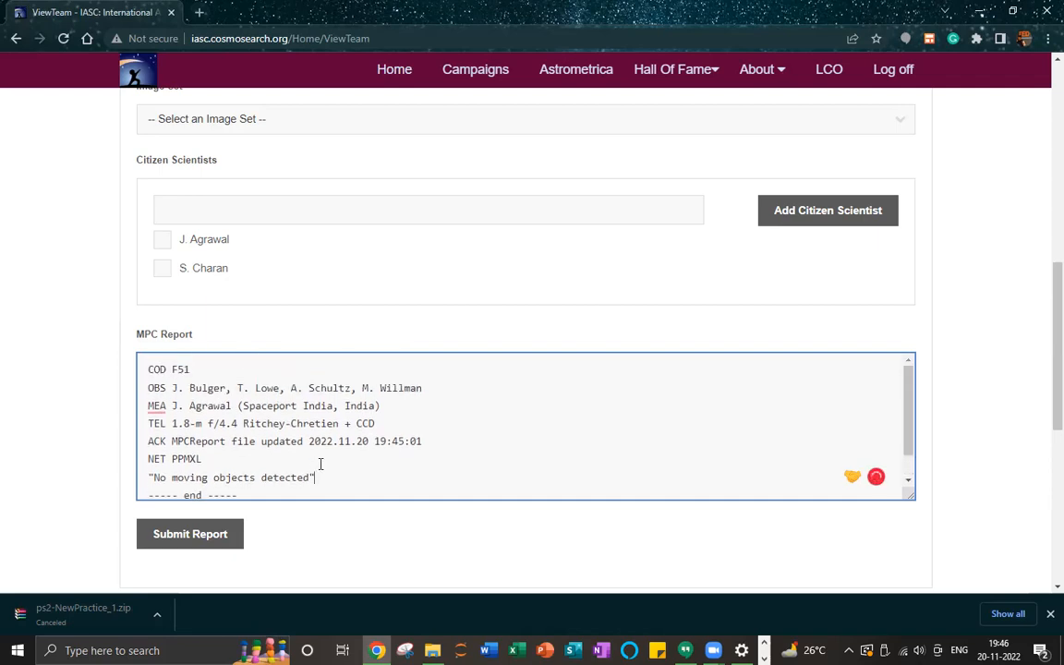
{"action": "scroll", "coordinate": [320, 464], "scroll_direction": "down", "scroll_amount": 1}
{"action": "left_click", "coordinate": [285, 474]}
{"action": "key", "text": "BackSpace"}
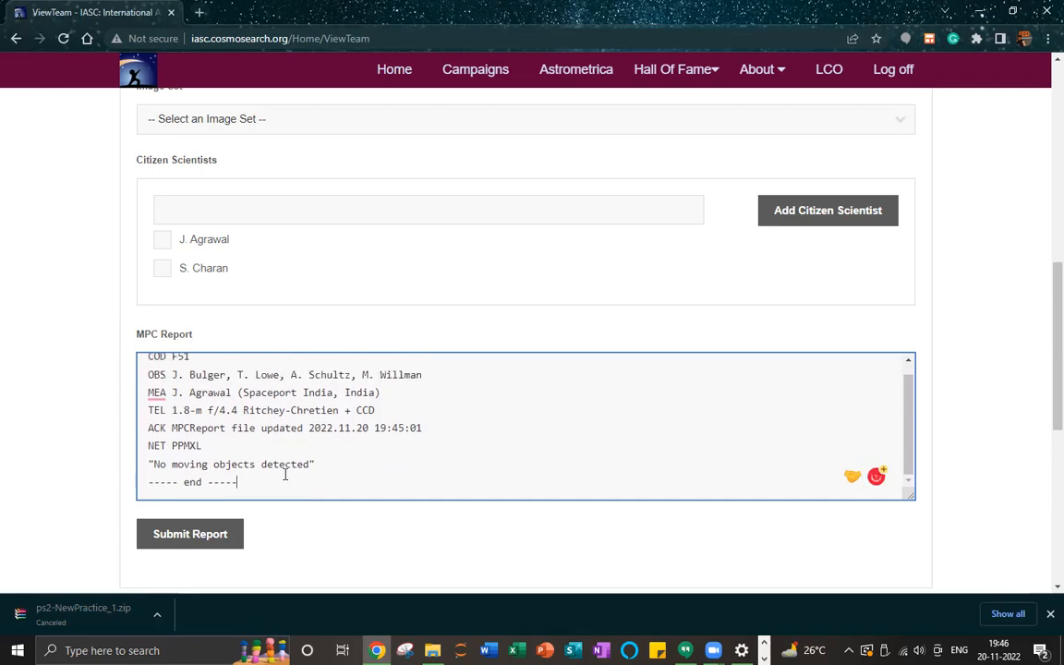
Review the edited MPC report together with the image set and citizen scientist fields of the submission form.
{"action": "scroll", "coordinate": [346, 342], "scroll_direction": "down", "scroll_amount": 5}
{"action": "scroll", "coordinate": [342, 346], "scroll_direction": "up", "scroll_amount": 6}
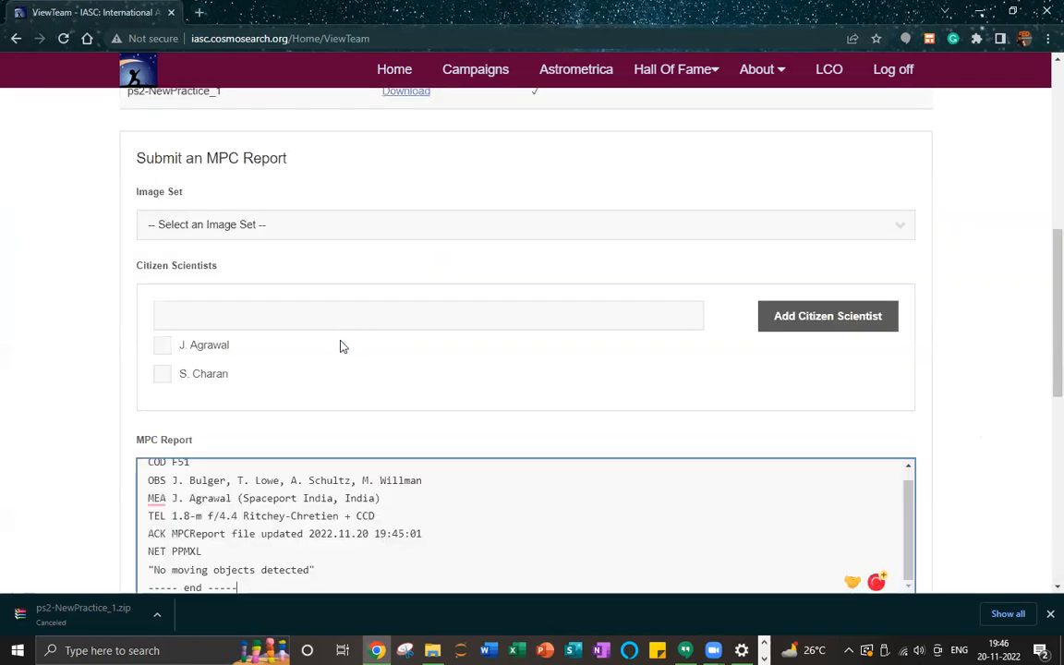
{"action": "scroll", "coordinate": [341, 347], "scroll_direction": "down", "scroll_amount": 6}
{"action": "scroll", "coordinate": [351, 267], "scroll_direction": "up", "scroll_amount": 4}
{"action": "scroll", "coordinate": [346, 273], "scroll_direction": "down", "scroll_amount": 2}
{"action": "scroll", "coordinate": [297, 356], "scroll_direction": "up", "scroll_amount": 4}
{"action": "scroll", "coordinate": [257, 430], "scroll_direction": "down", "scroll_amount": 2}
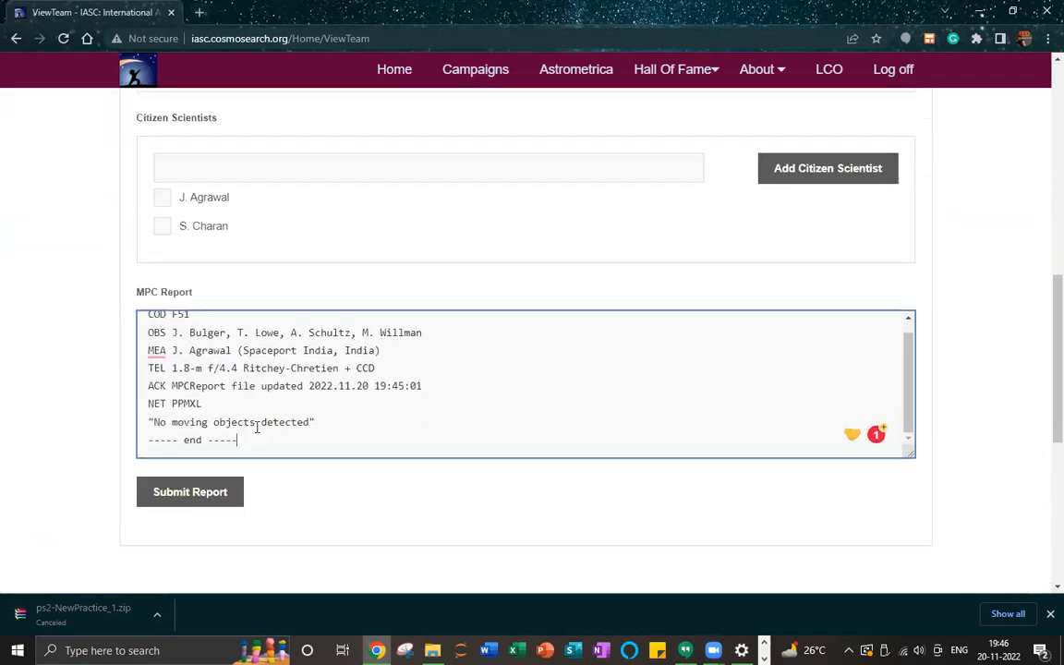
{"action": "scroll", "coordinate": [253, 425], "scroll_direction": "up", "scroll_amount": 1}
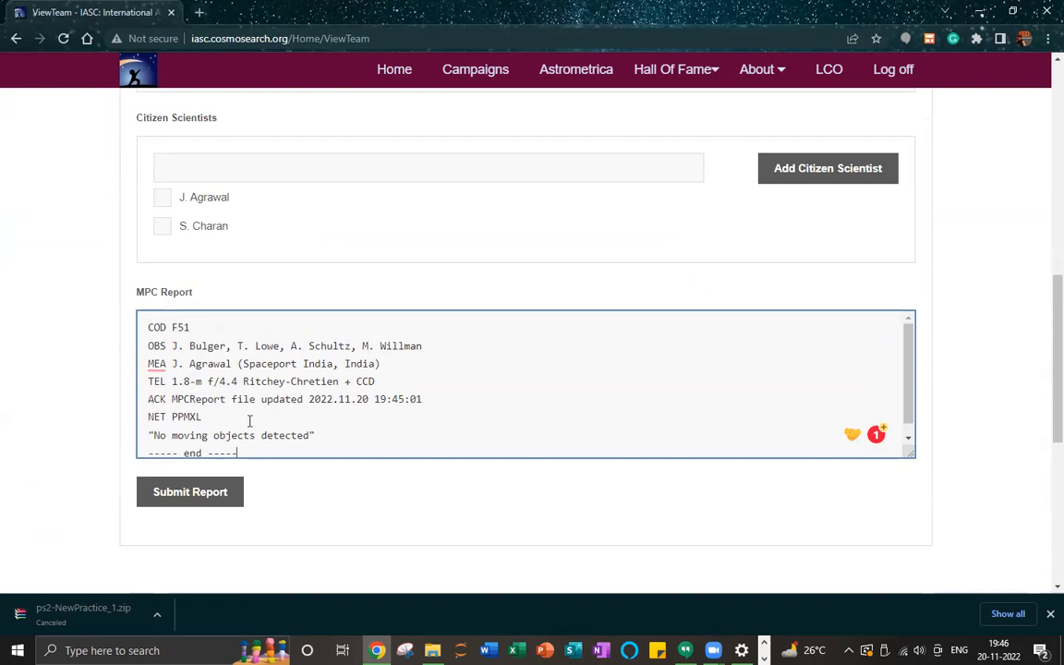
Clear the entire report text from the MPC Report field.
{"action": "scroll", "coordinate": [254, 420], "scroll_direction": "down", "scroll_amount": 1}
{"action": "left_click_drag", "start_coordinate": [263, 454], "coordinate": [145, 295]}
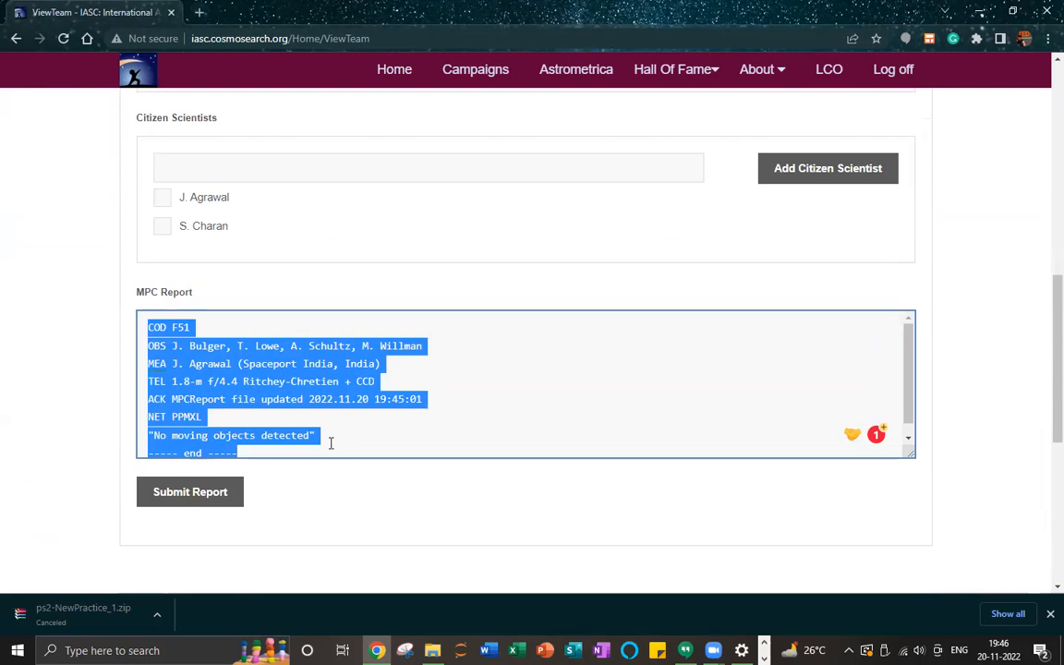
{"action": "key", "text": "BackSpace"}
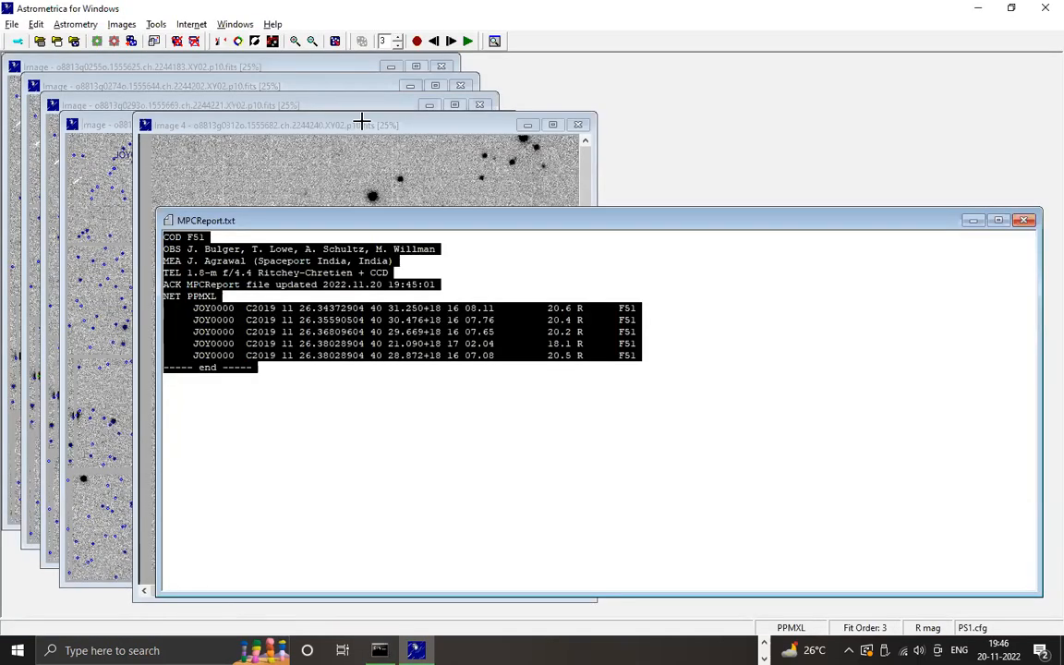
Close the MPC report, the Image 4 blink window and all loaded images in Astrometrica.
{"action": "left_click", "coordinate": [1023, 219]}
{"action": "left_click", "coordinate": [12, 24]}
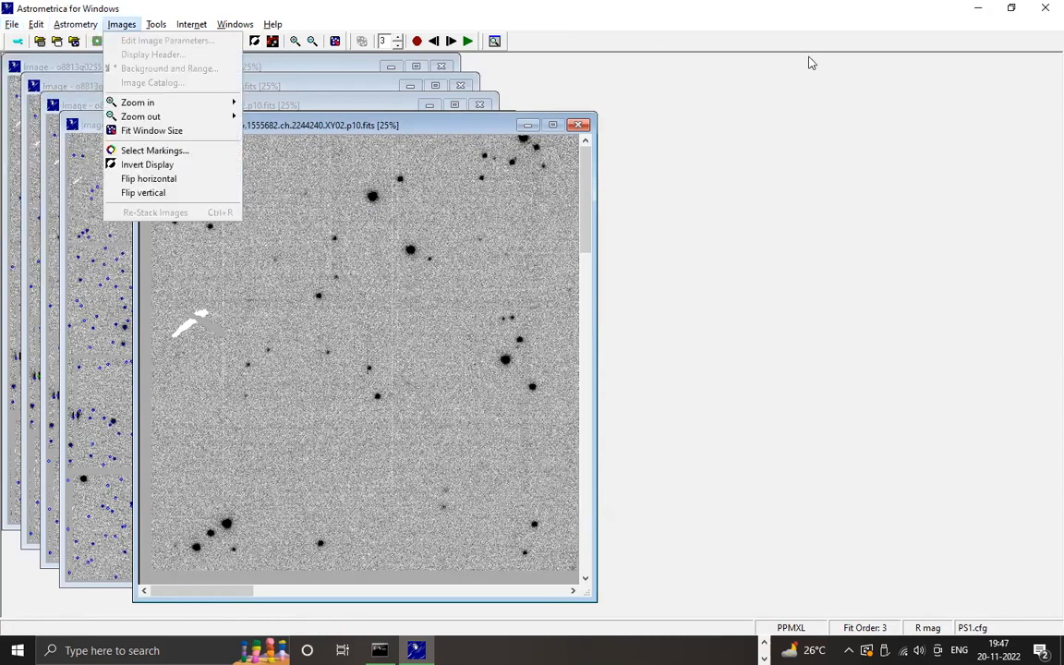
{"action": "left_click", "coordinate": [674, 129]}
{"action": "left_click", "coordinate": [578, 124]}
{"action": "left_click", "coordinate": [499, 125]}
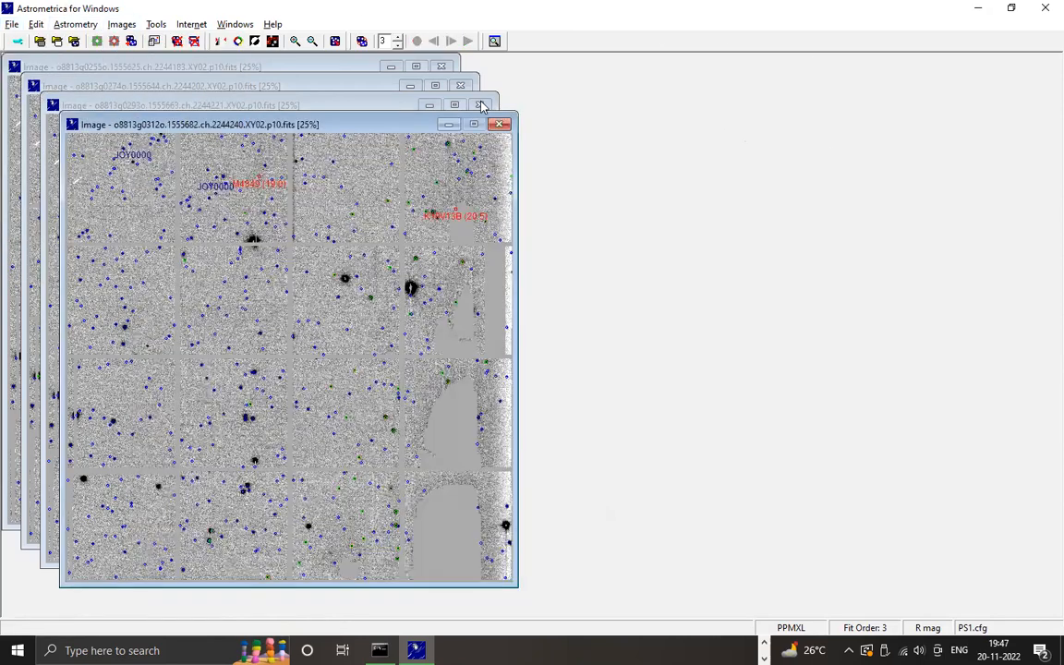
{"action": "left_click", "coordinate": [441, 68]}
Reset the MPCReport.txt, PhotReport.txt and Astrometrica.log files, and check whether the MPC report file can still be viewed.
{"action": "left_click", "coordinate": [11, 24]}
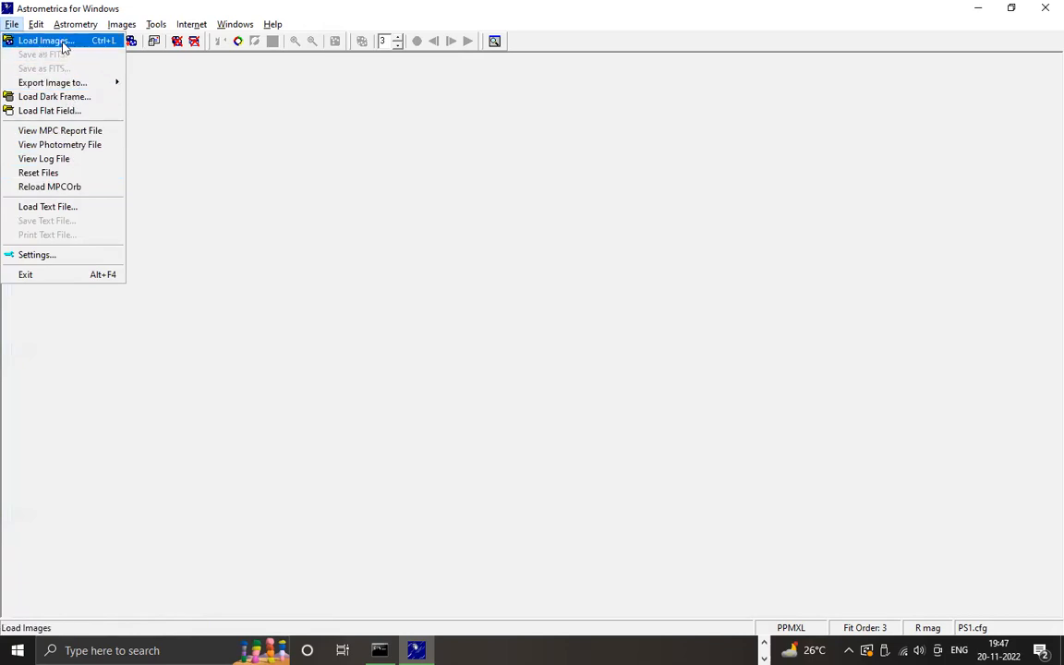
{"action": "left_click", "coordinate": [74, 172]}
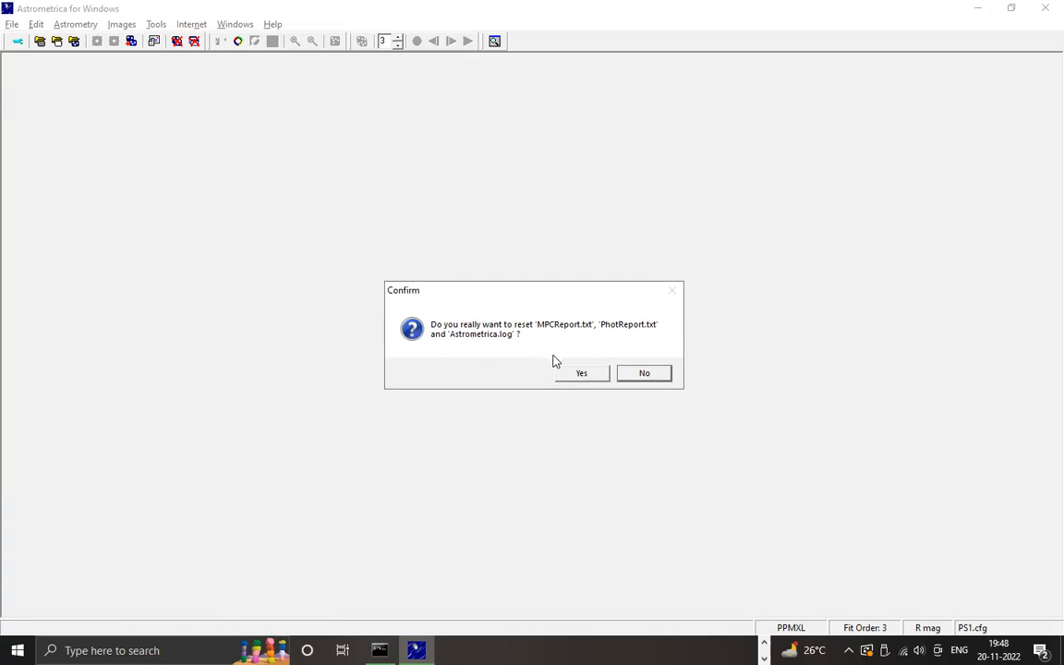
{"action": "left_click", "coordinate": [580, 373]}
{"action": "left_click", "coordinate": [12, 24]}
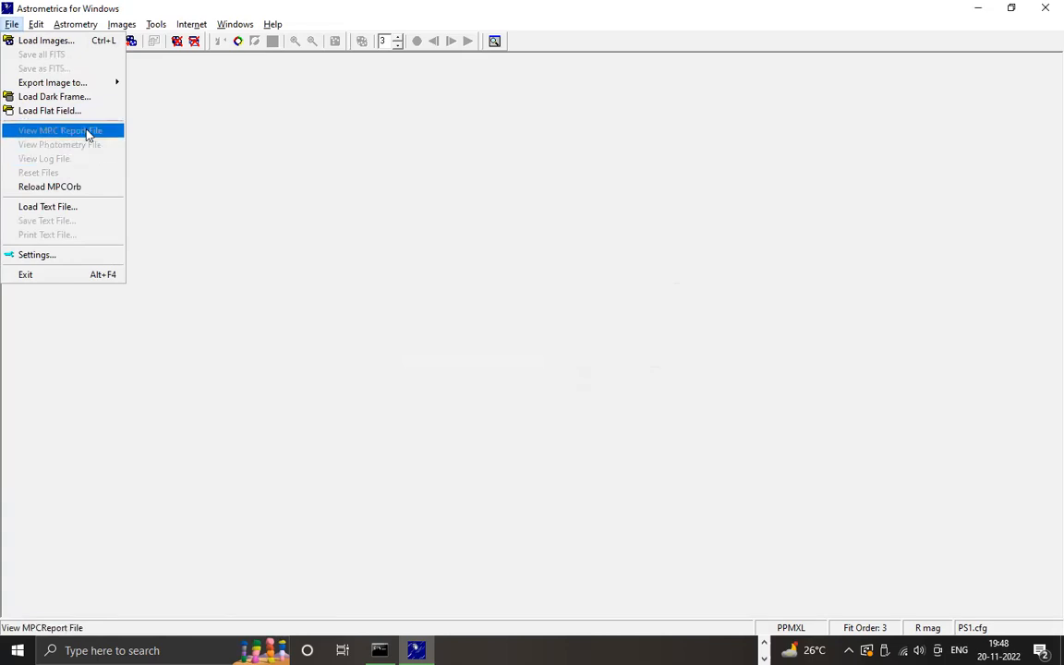
{"action": "left_click", "coordinate": [200, 158]}
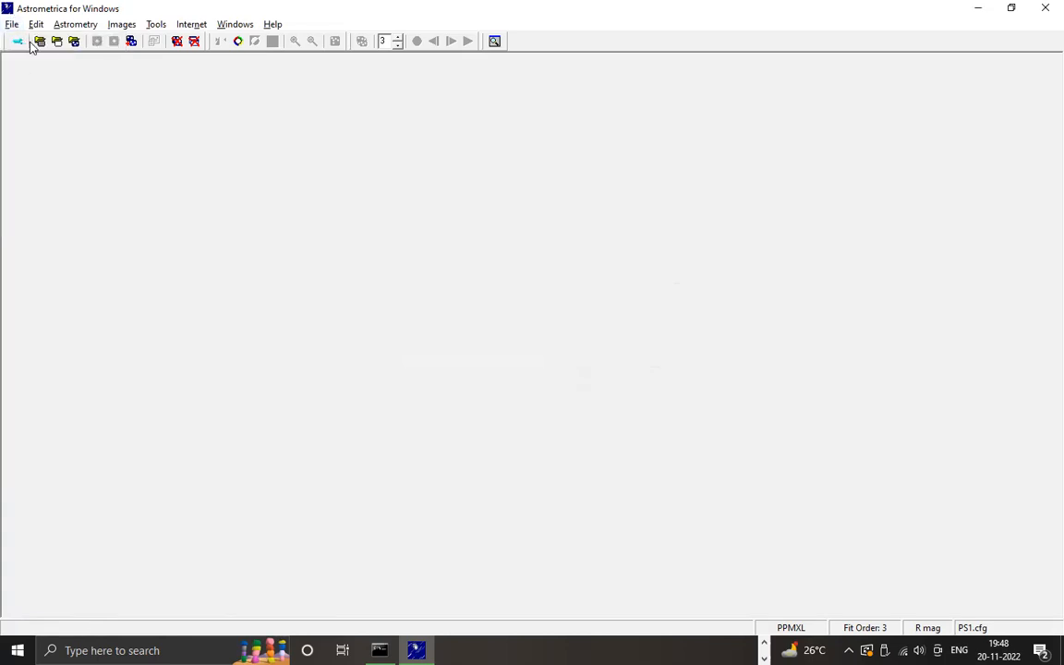
Load all four FITS images from the set029 folder inside Practice Sets.
{"action": "left_click", "coordinate": [73, 42]}
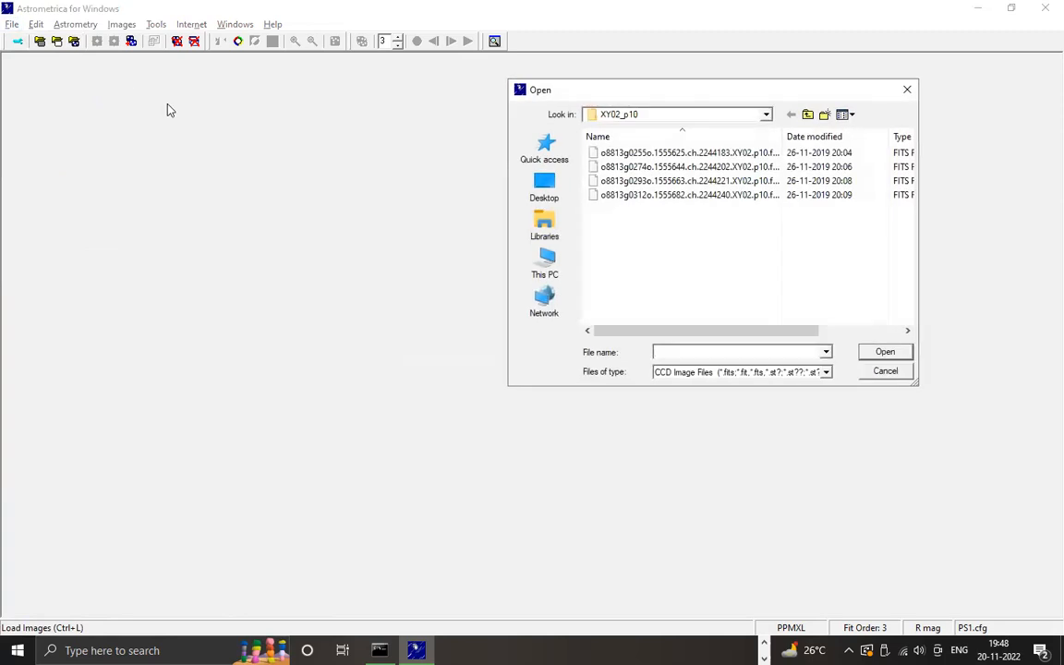
{"action": "left_click", "coordinate": [806, 114]}
{"action": "left_click", "coordinate": [807, 115]}
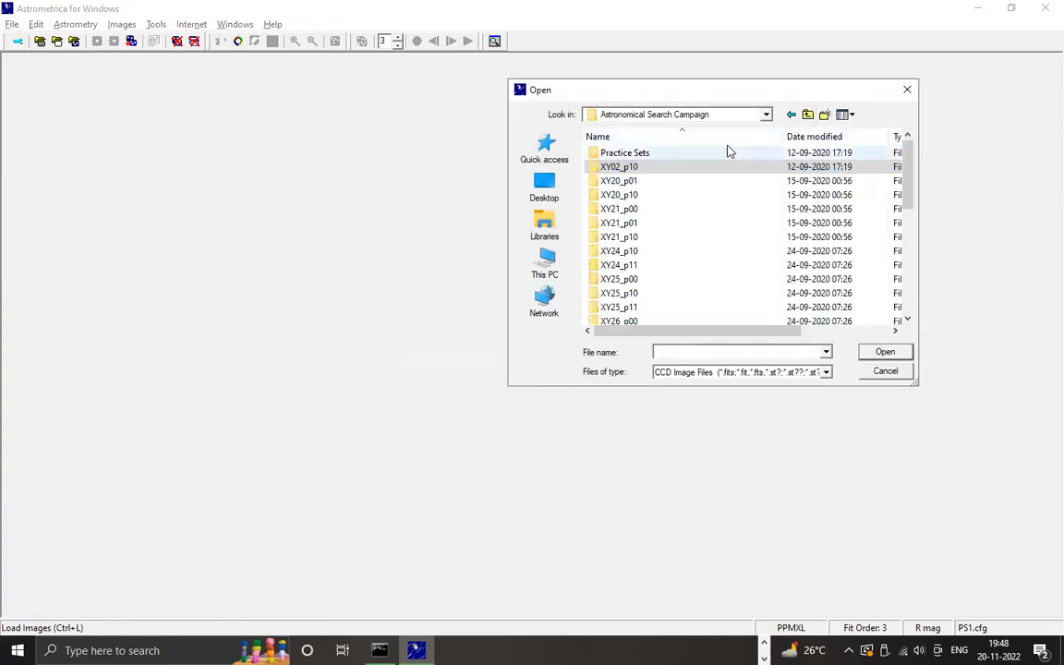
{"action": "double_click", "coordinate": [727, 151]}
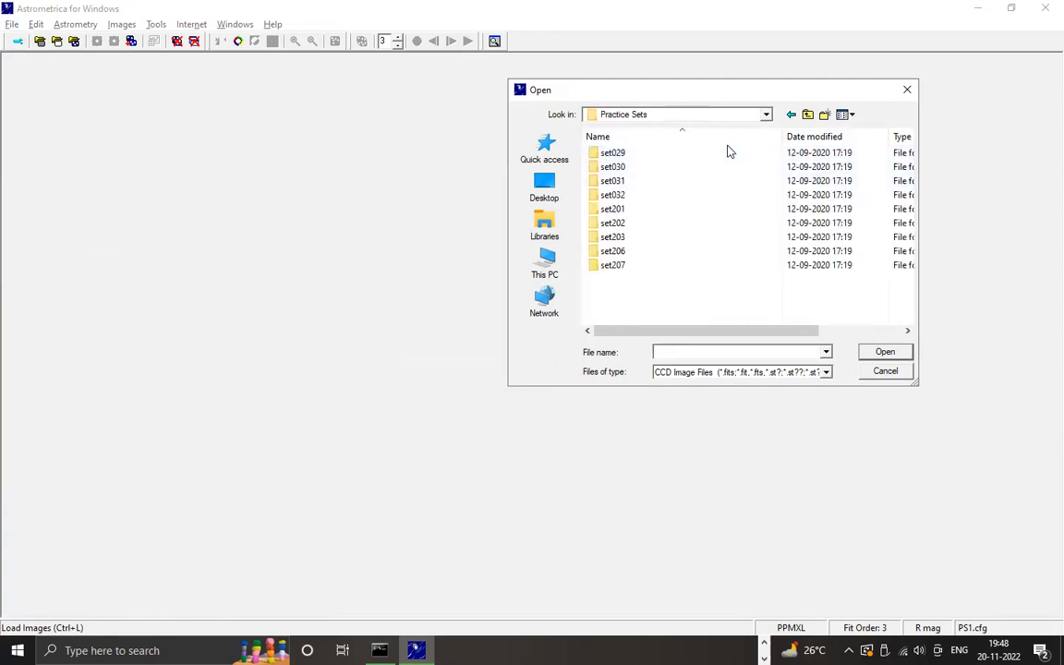
{"action": "double_click", "coordinate": [616, 155]}
{"action": "left_click_drag", "start_coordinate": [641, 238], "coordinate": [641, 90]}
{"action": "left_click", "coordinate": [893, 351]}
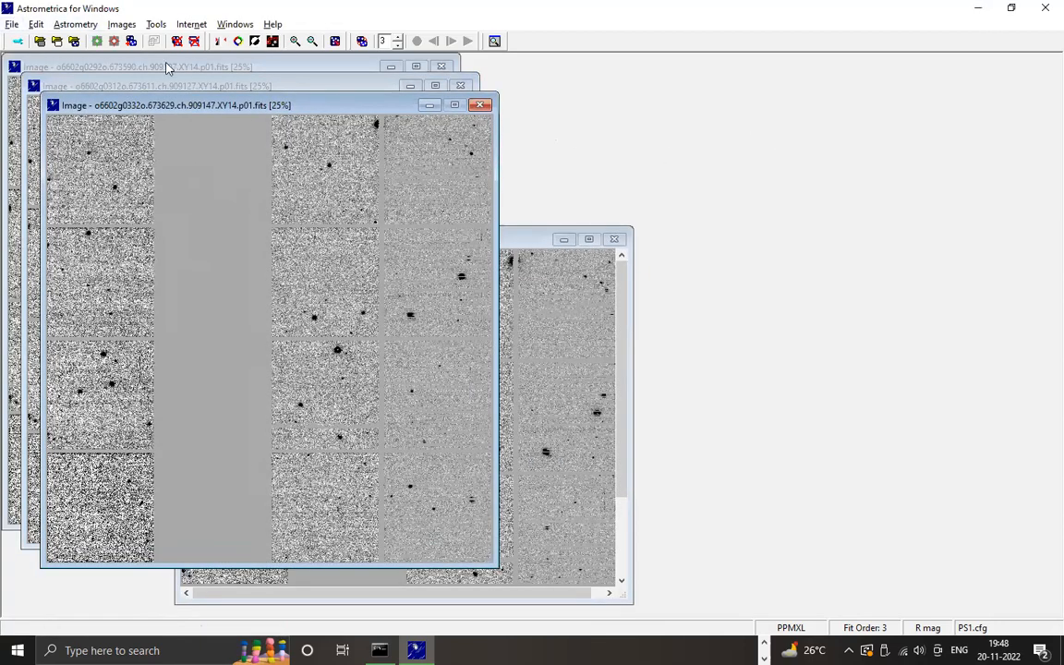
Run the data reduction with centre coordinates RA 03h 48m 47.8s, Dec +07° 37' 22" North, and apply the known object overlay.
{"action": "left_click", "coordinate": [97, 41]}
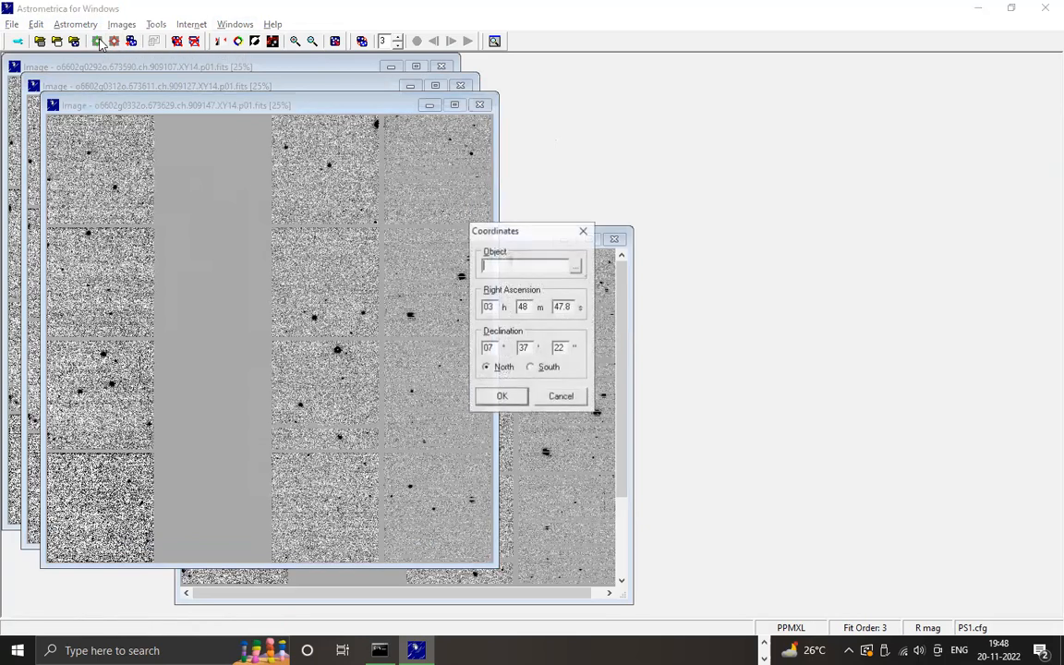
{"action": "left_click", "coordinate": [501, 396]}
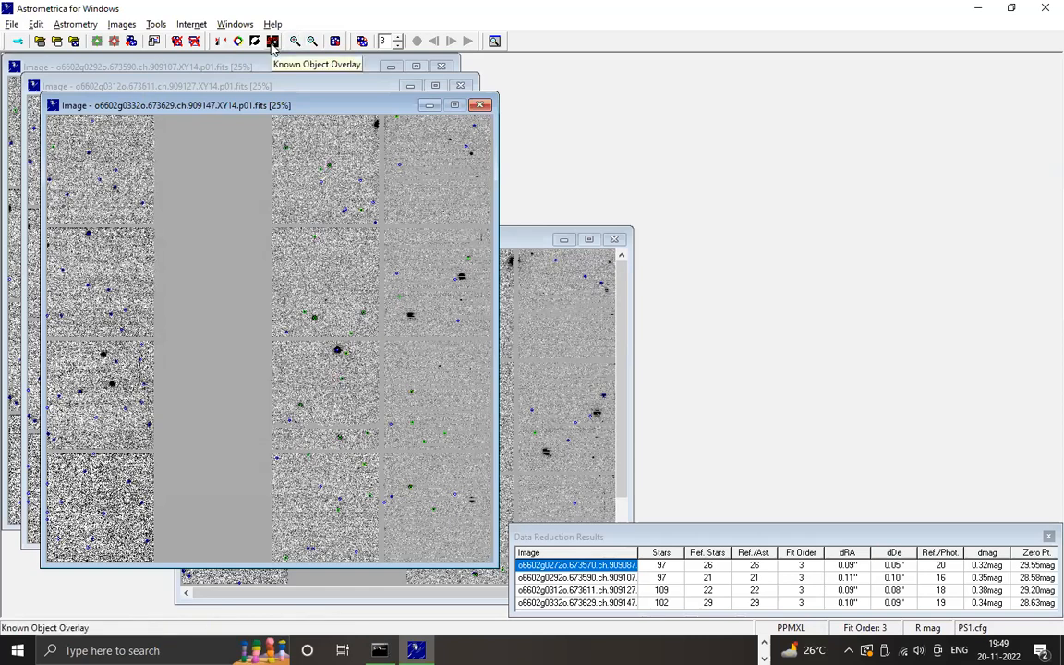
{"action": "left_click", "coordinate": [272, 43]}
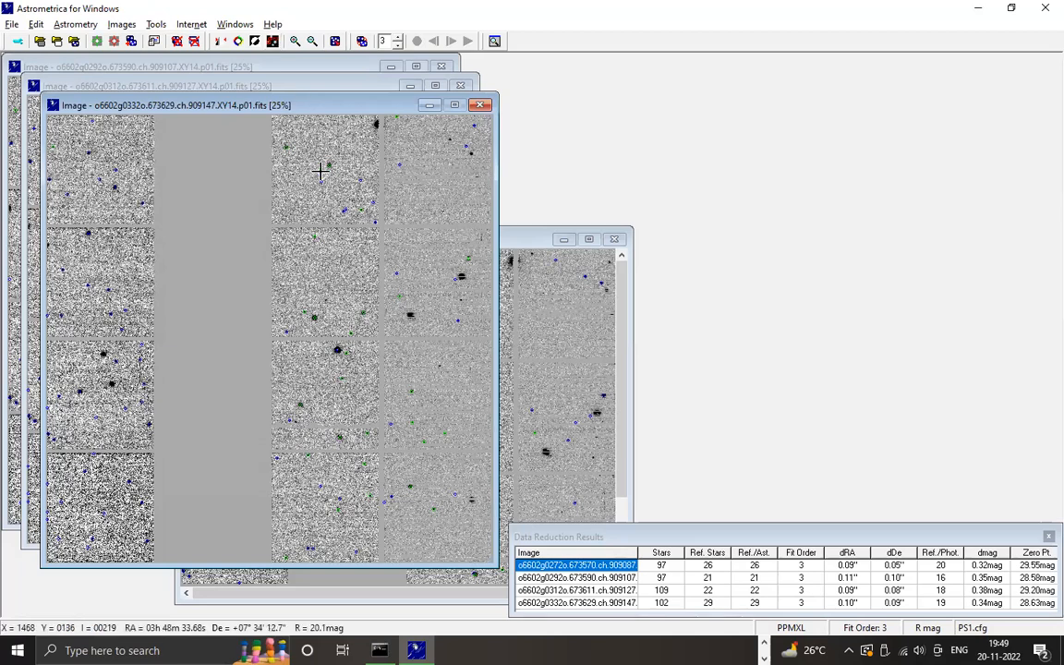
{"action": "left_click", "coordinate": [360, 43]}
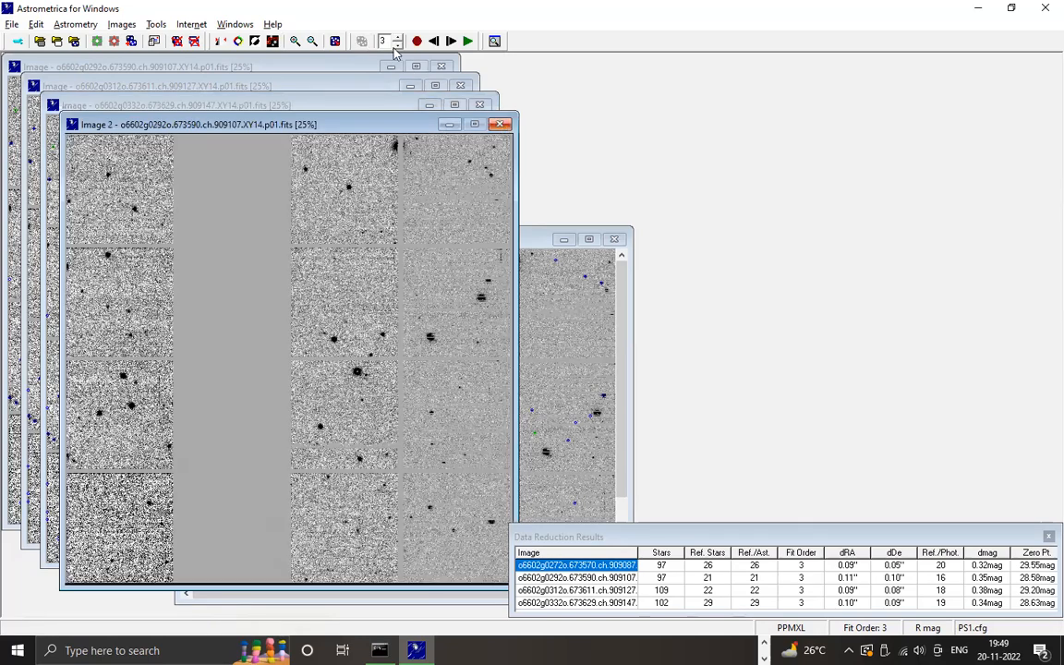
{"action": "left_click", "coordinate": [360, 42]}
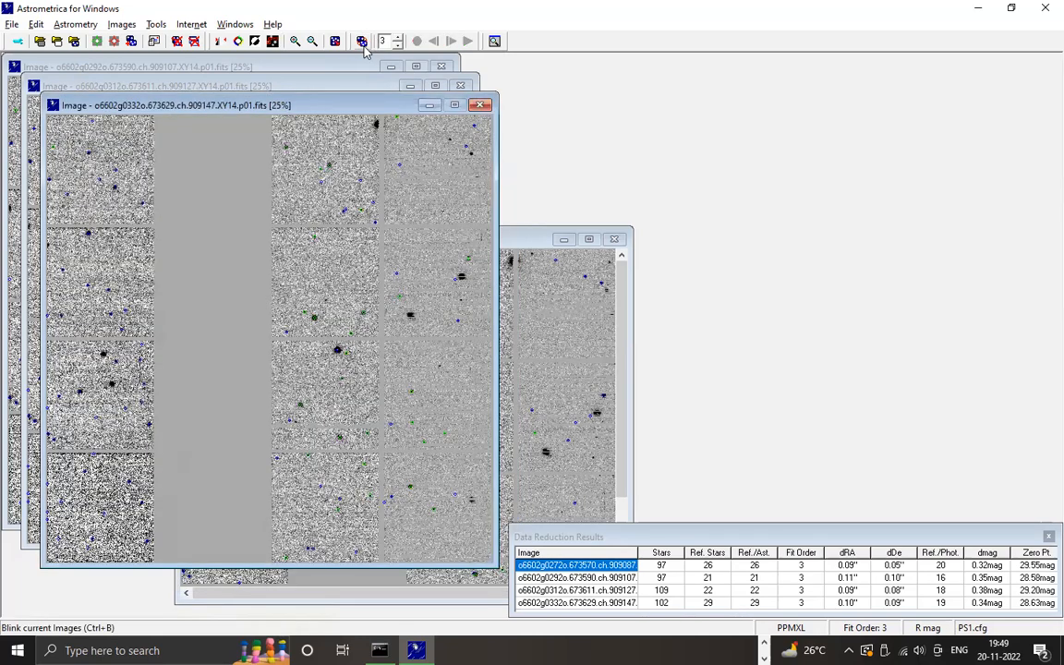
{"action": "left_click", "coordinate": [361, 42]}
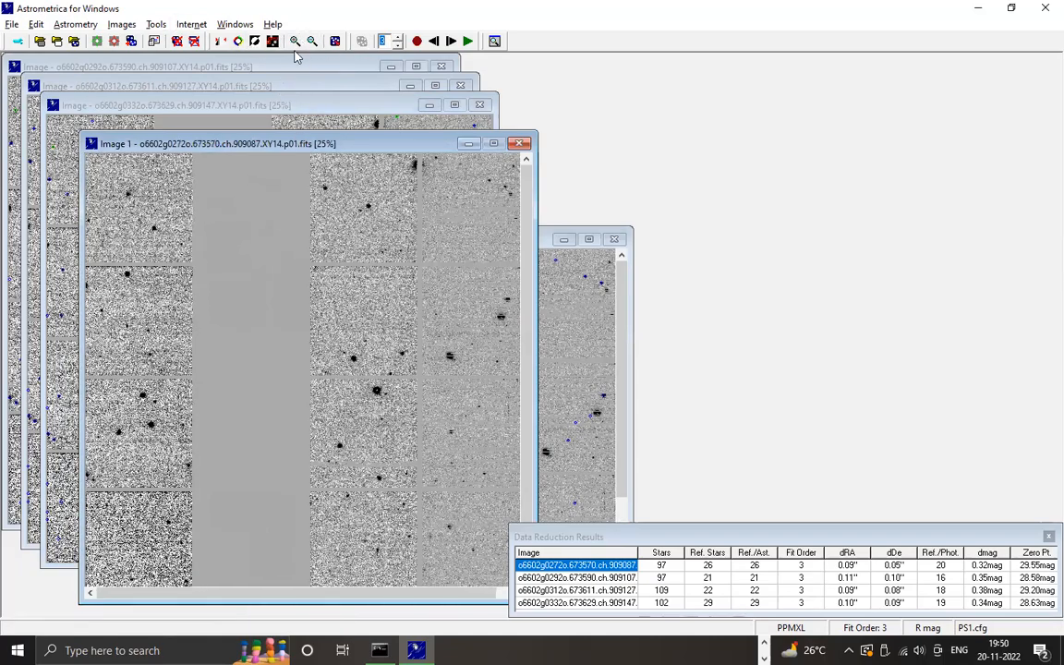
{"action": "left_click_drag", "start_coordinate": [343, 143], "coordinate": [339, 57]}
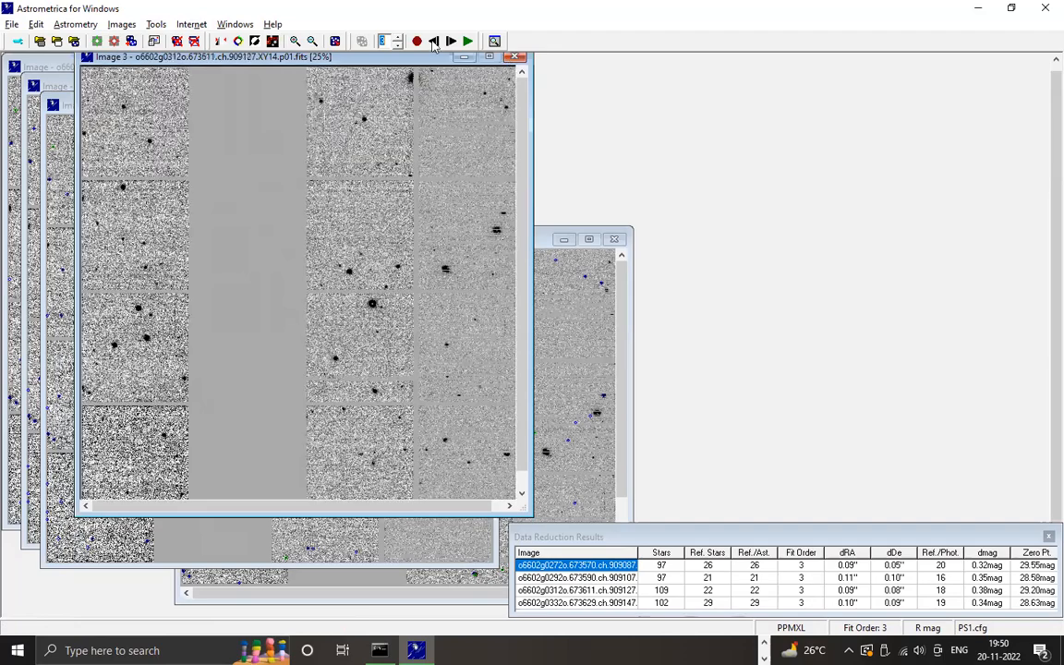
{"action": "left_click", "coordinate": [514, 57]}
Blink the set029 images in a new window, zoom in on them, and reposition the window to show more of the field.
{"action": "left_click", "coordinate": [362, 41]}
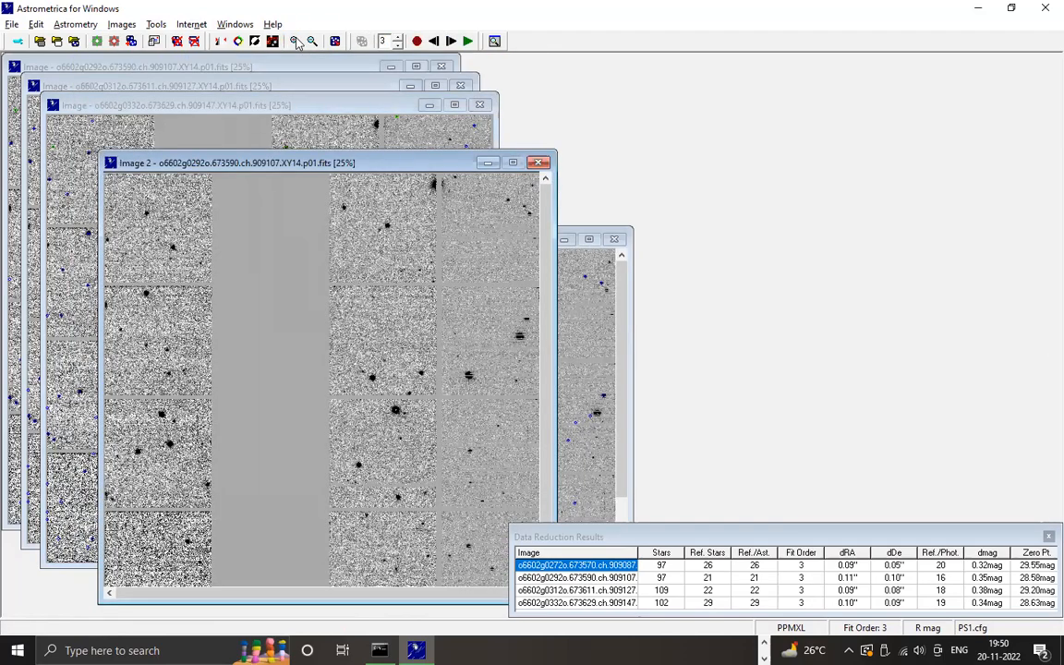
{"action": "left_click", "coordinate": [294, 41]}
{"action": "left_click_drag", "start_coordinate": [338, 162], "coordinate": [250, 71]}
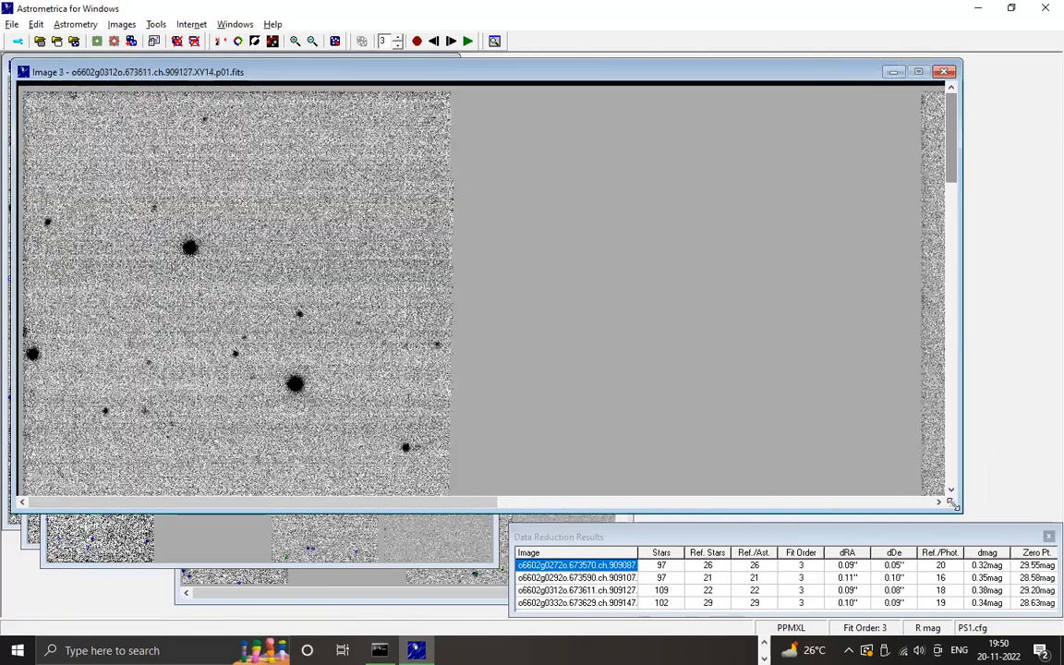
Shrink the blink window to frame a single section of the image and reposition it to inspect the top-left section for moving objects.
{"action": "left_click_drag", "start_coordinate": [952, 505], "coordinate": [482, 543]}
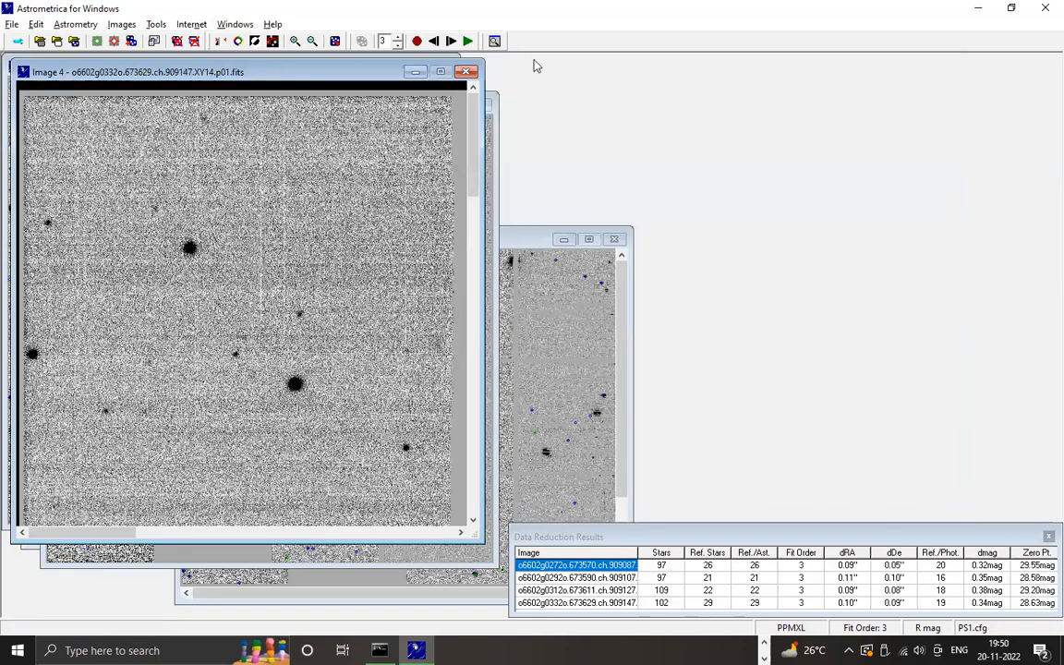
{"action": "left_click_drag", "start_coordinate": [275, 73], "coordinate": [532, 59]}
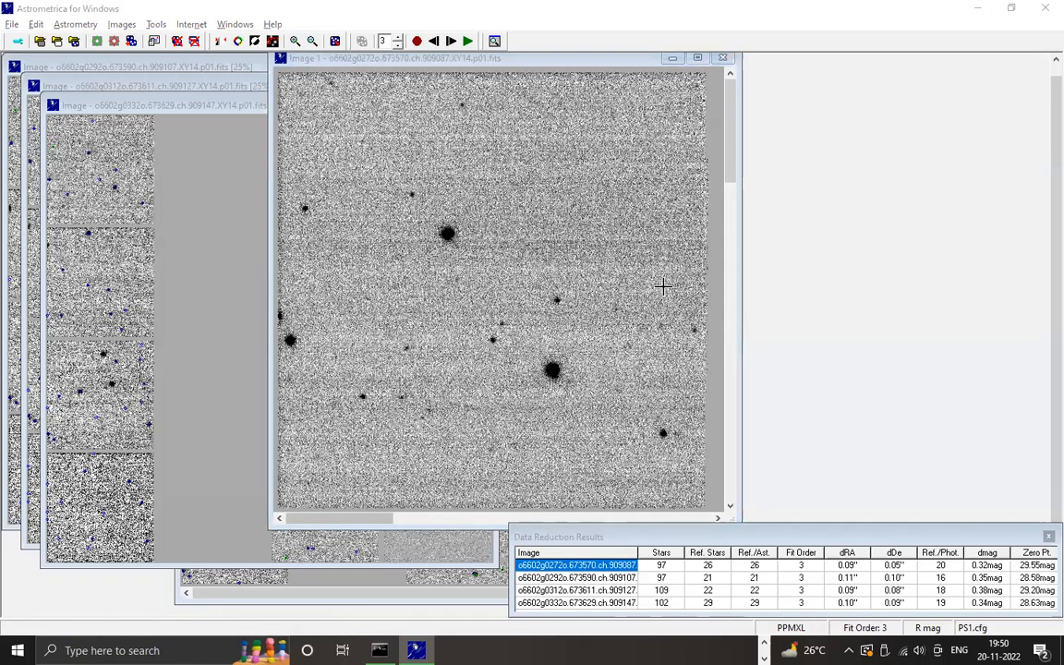
{"action": "left_click_drag", "start_coordinate": [532, 60], "coordinate": [313, 53]}
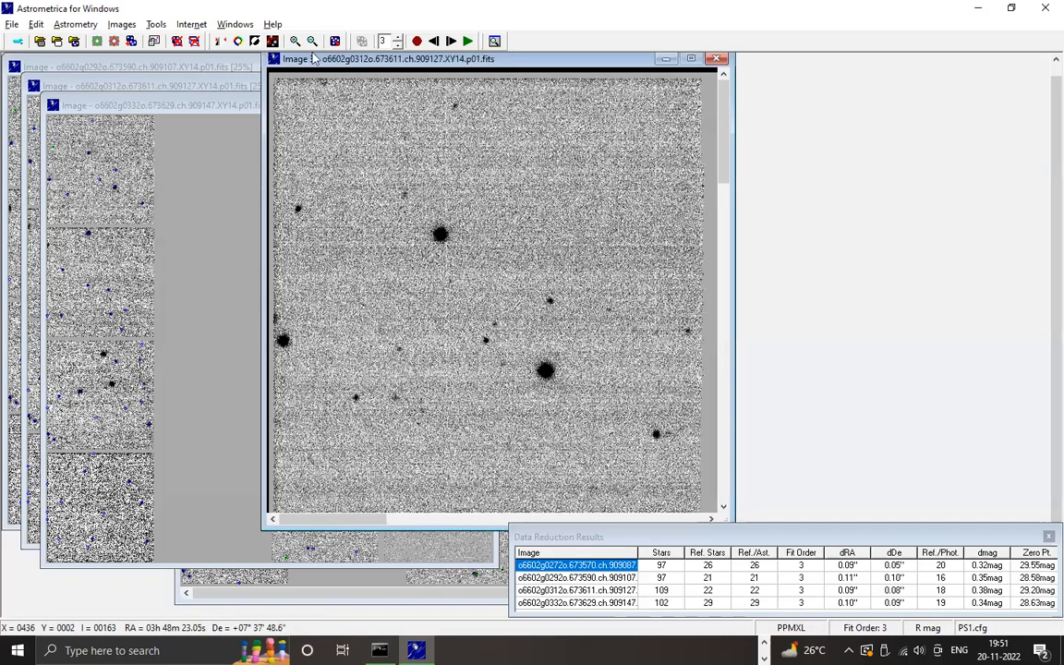
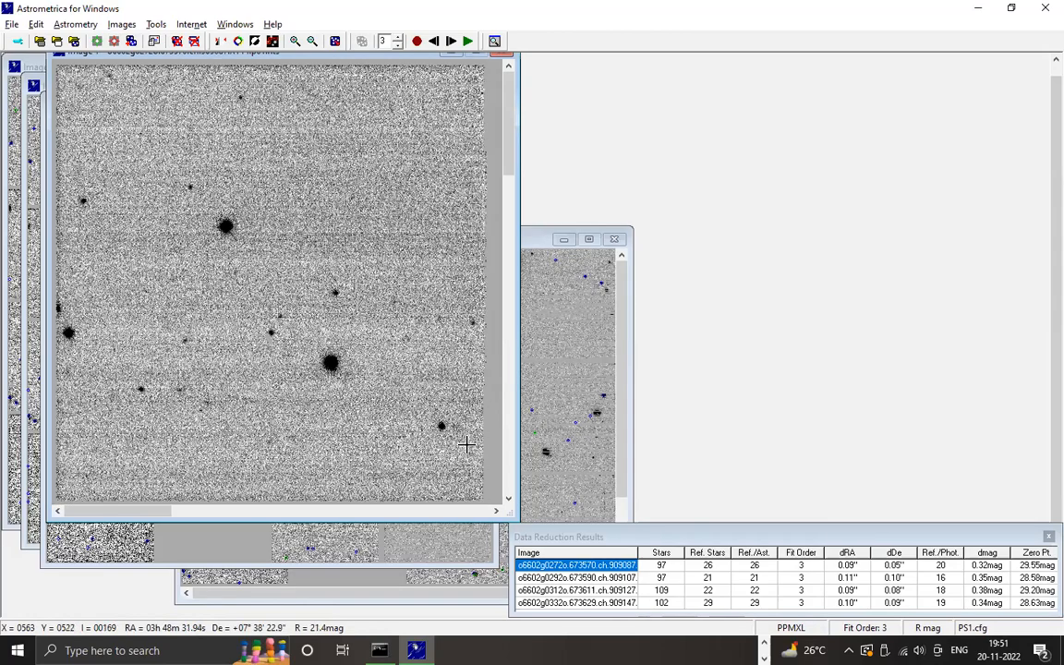
Examine the next populated section of the top row, pausing the blink to check the point source beside the bright star in Object Verification.
{"action": "left_click", "coordinate": [497, 512]}
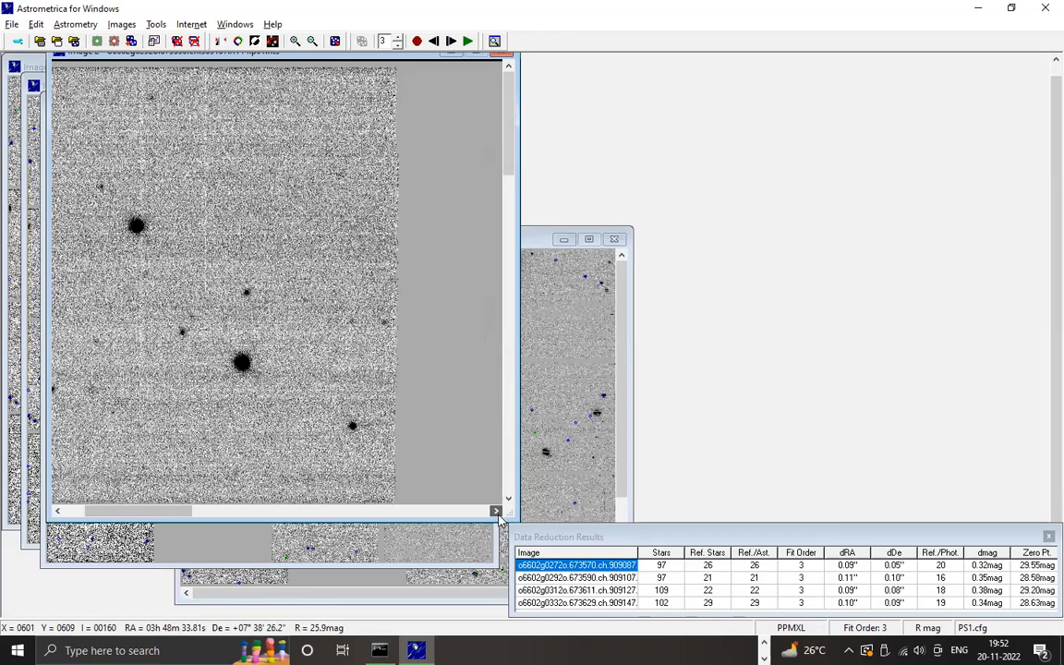
{"action": "left_click_drag", "start_coordinate": [499, 518], "coordinate": [499, 519]}
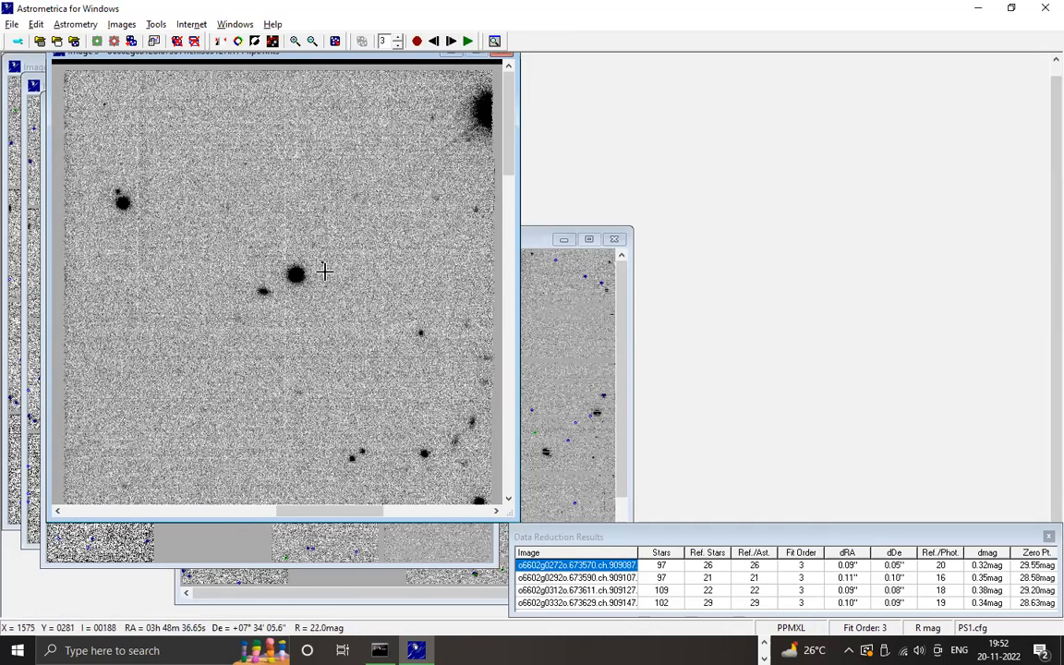
{"action": "left_click", "coordinate": [417, 42]}
{"action": "left_click", "coordinate": [441, 45]}
{"action": "left_click", "coordinate": [431, 42]}
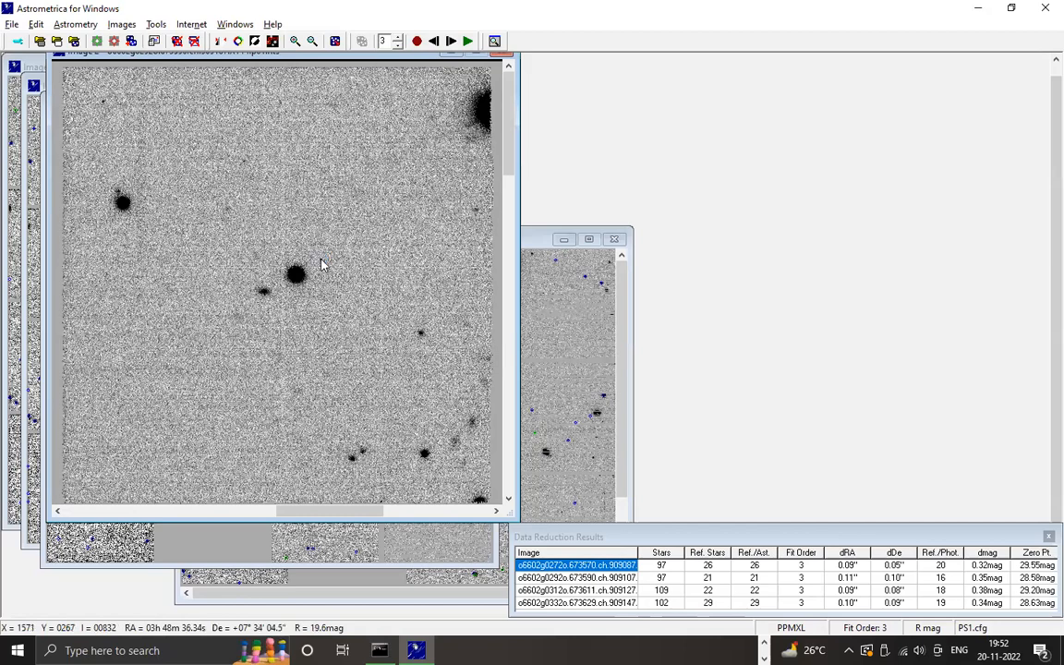
{"action": "left_click", "coordinate": [321, 265]}
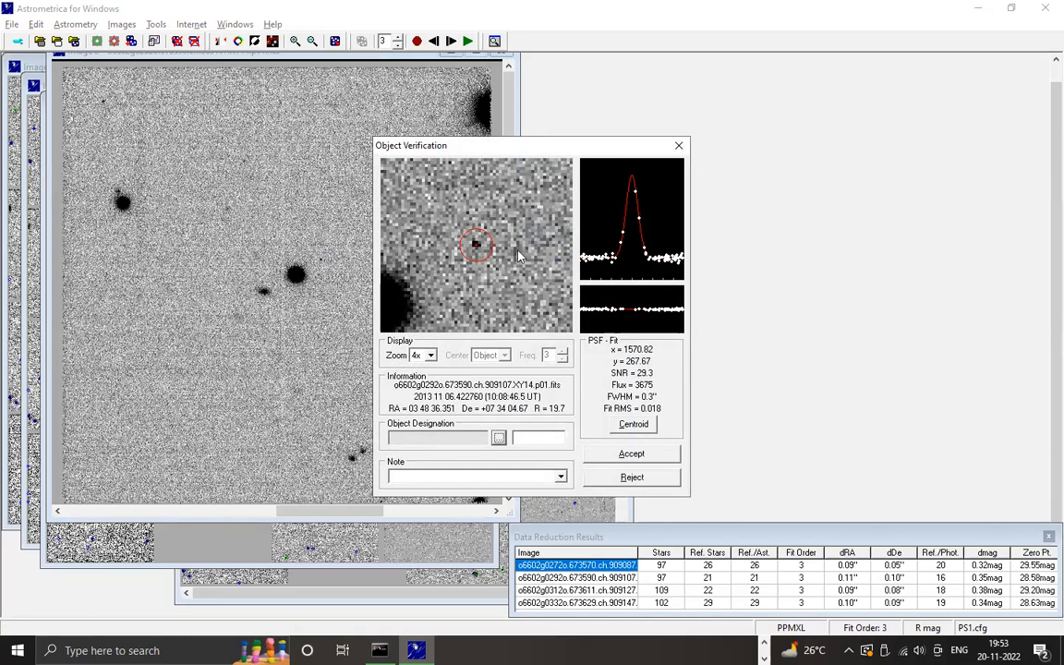
{"action": "left_click", "coordinate": [678, 147]}
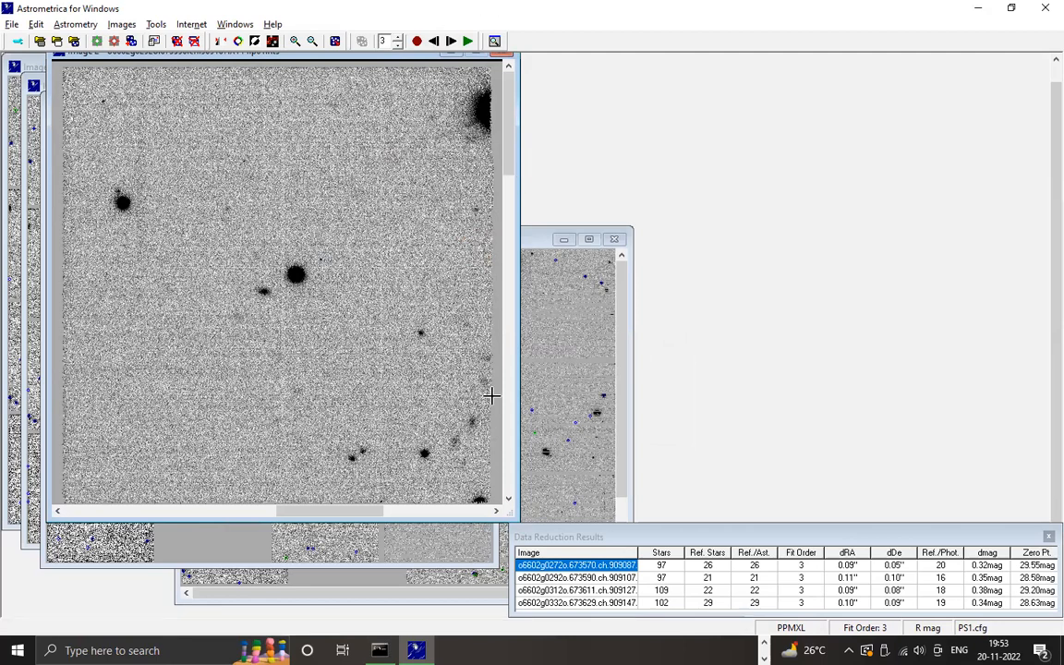
Examine the rightmost column of the blinking images for moving objects, from the top section down to the second row.
{"action": "left_click", "coordinate": [496, 511]}
{"action": "left_click", "coordinate": [496, 511]}
{"action": "left_click_drag", "start_coordinate": [496, 510], "coordinate": [496, 511]}
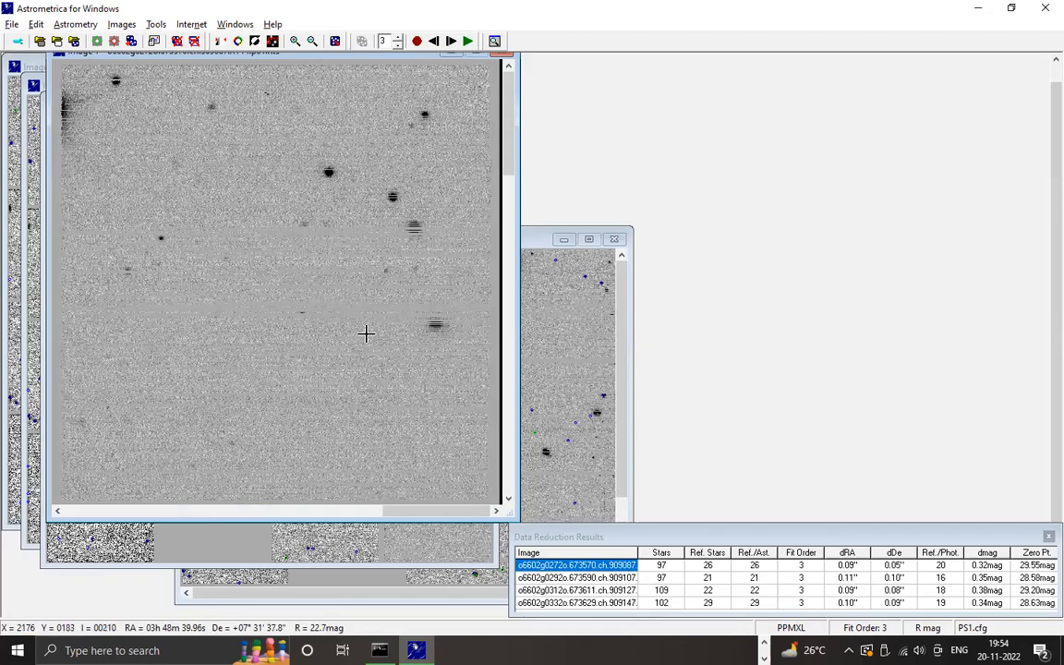
{"action": "left_click", "coordinate": [509, 500]}
{"action": "left_click", "coordinate": [509, 500]}
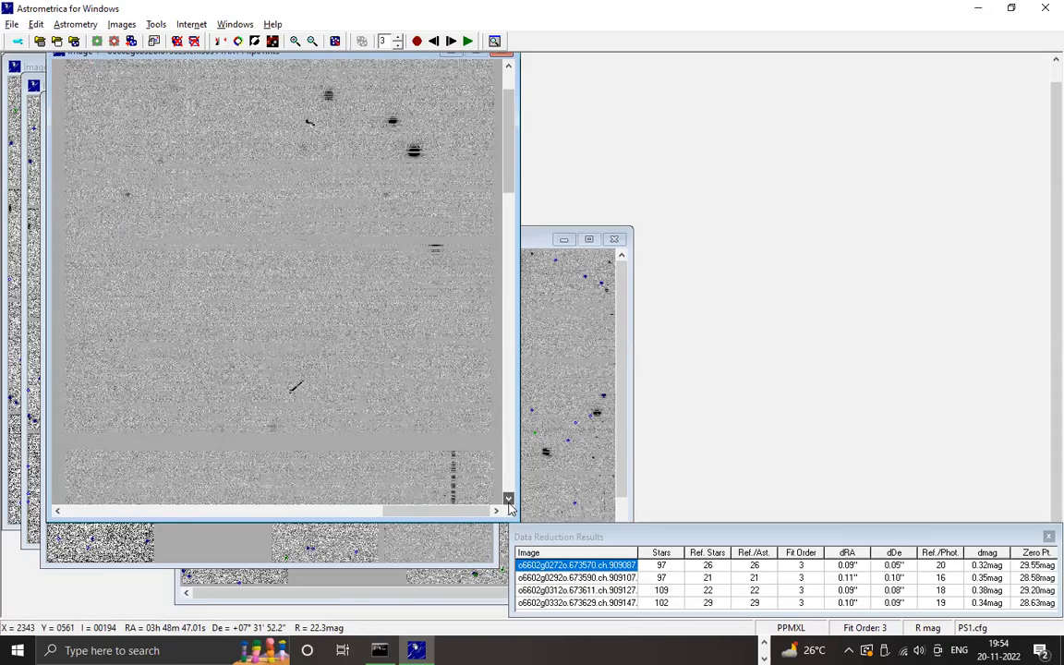
{"action": "left_click", "coordinate": [508, 499]}
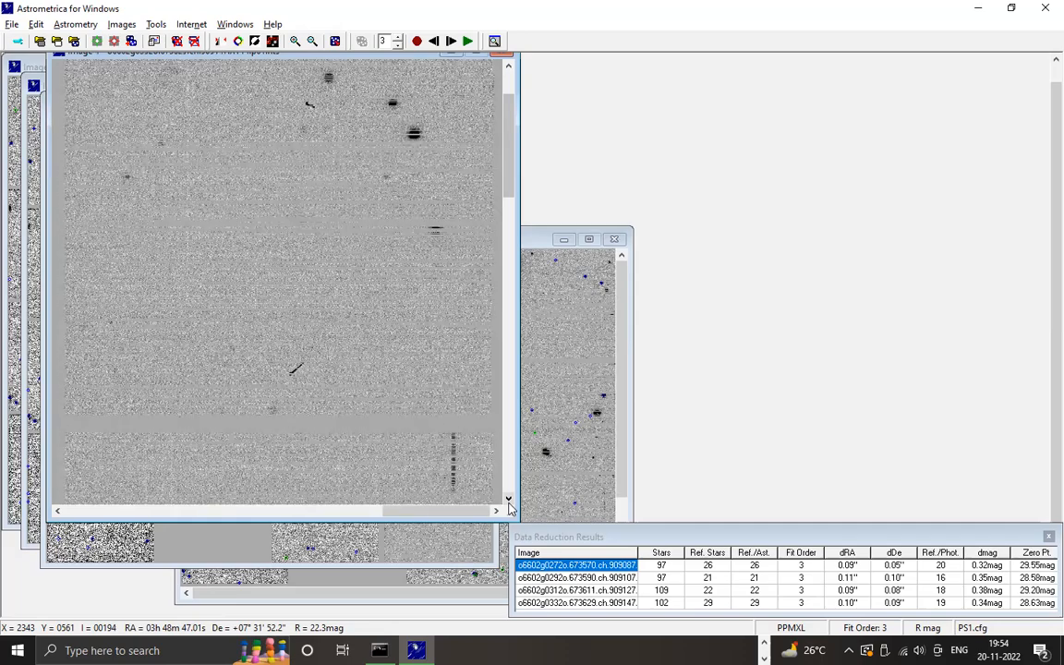
{"action": "left_click", "coordinate": [508, 499]}
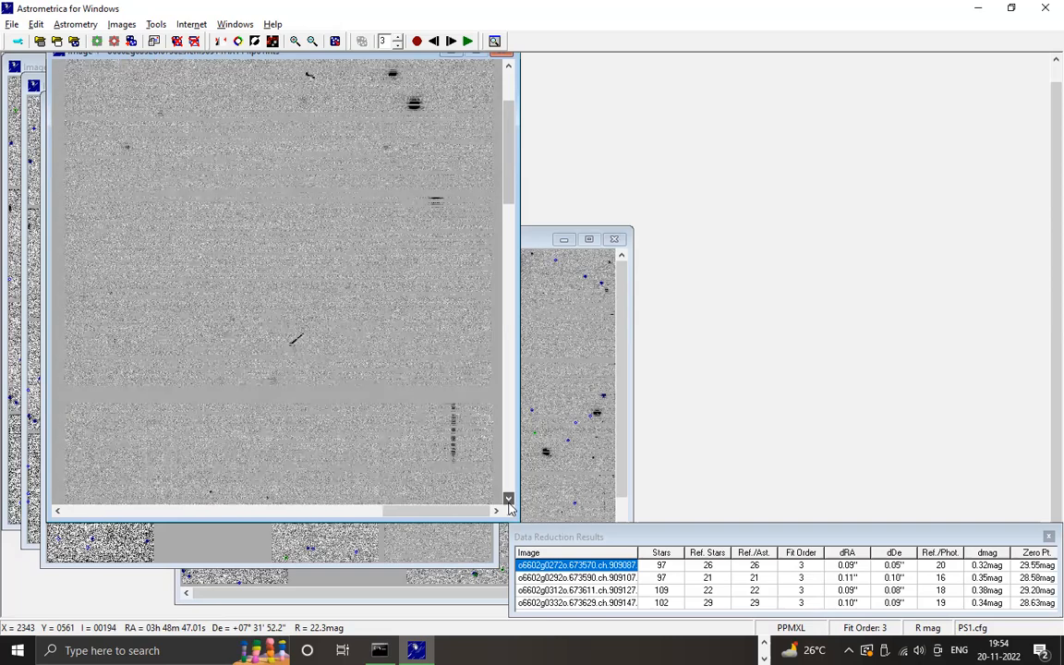
{"action": "left_click", "coordinate": [508, 499]}
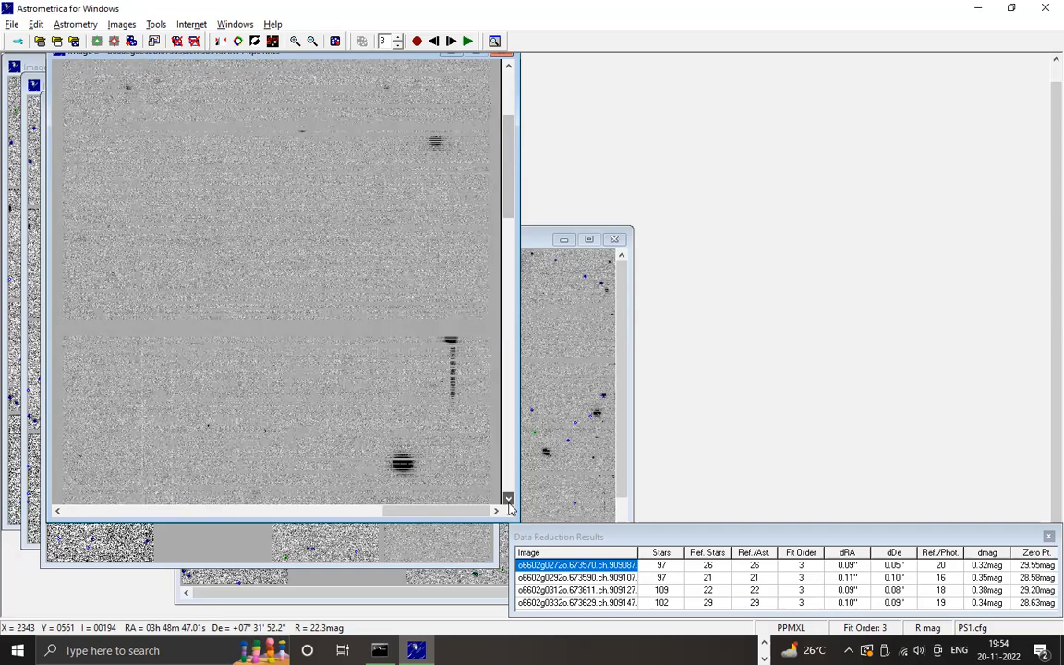
{"action": "left_click", "coordinate": [508, 500]}
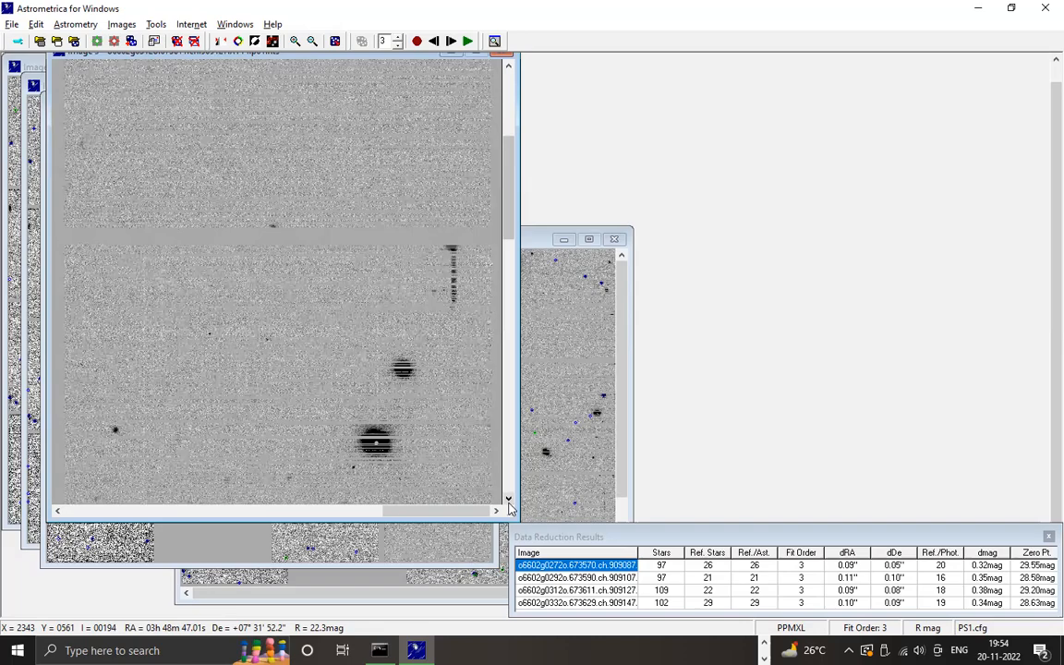
{"action": "left_click", "coordinate": [508, 500]}
{"action": "left_click", "coordinate": [508, 500]}
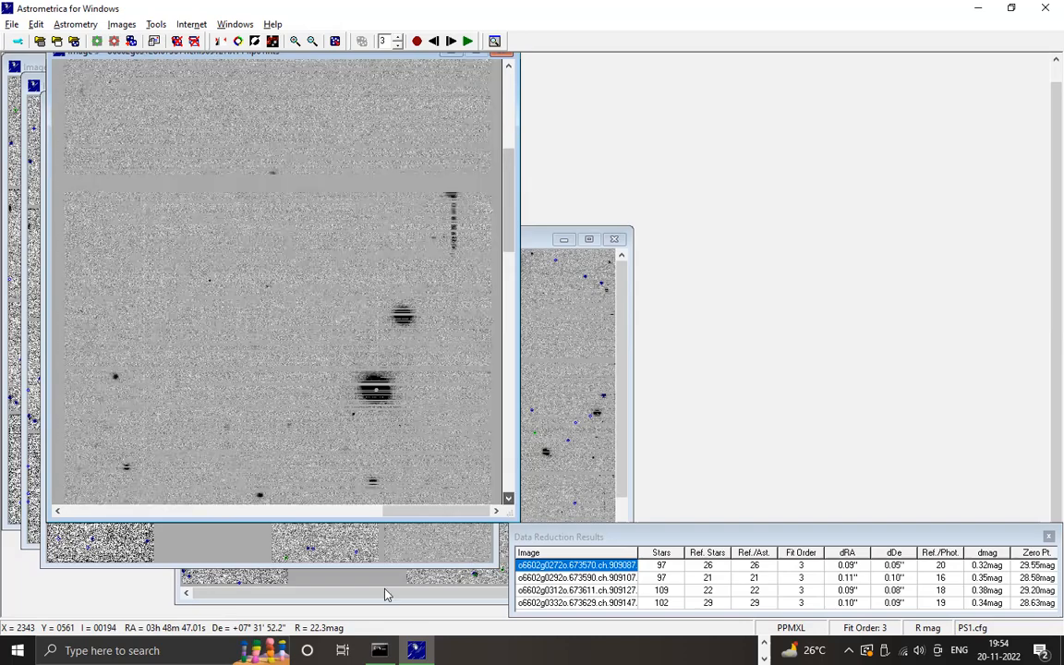
{"action": "scroll", "coordinate": [257, 135], "scroll_direction": "down", "scroll_amount": 5}
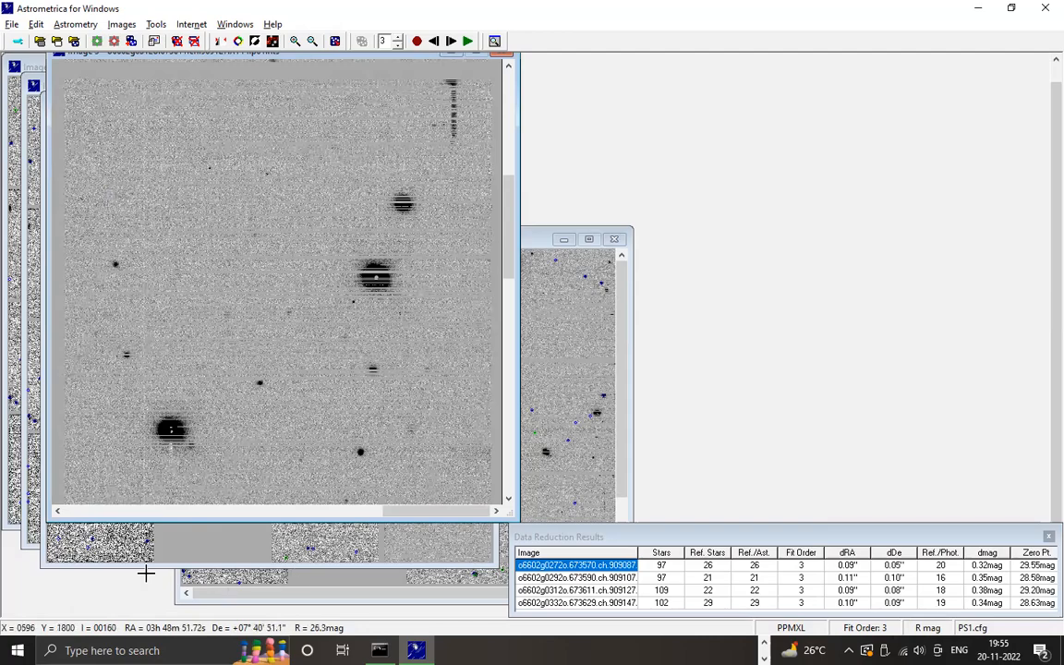
Examine the second-row section beside the rightmost column for moving objects, enlarging the blink window to fit the whole section.
{"action": "left_click", "coordinate": [57, 510]}
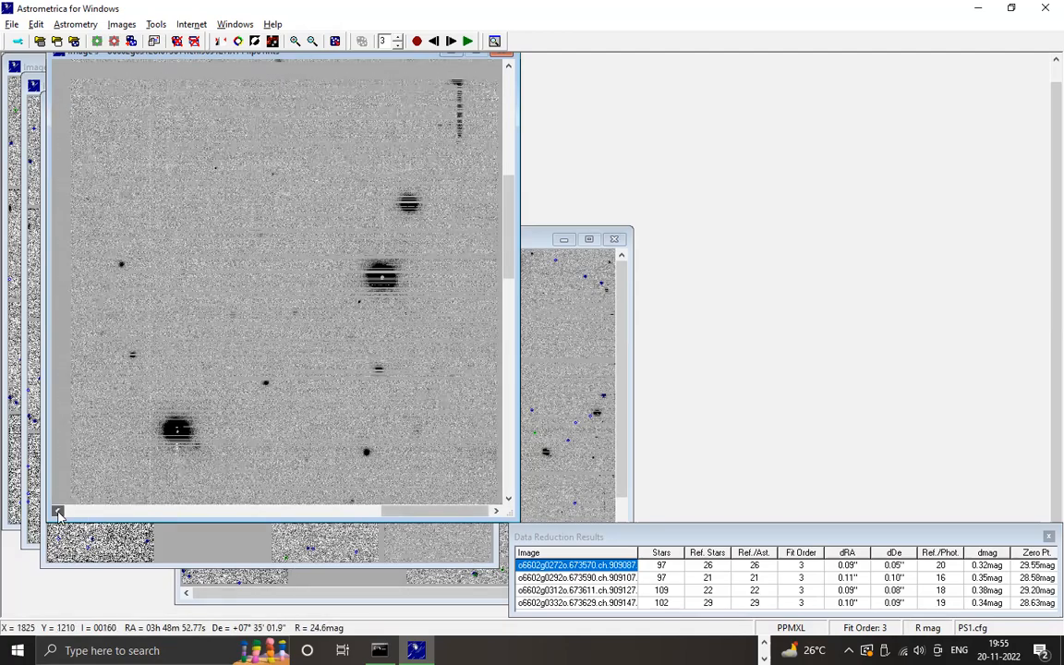
{"action": "left_click", "coordinate": [58, 510]}
{"action": "left_click", "coordinate": [57, 511]}
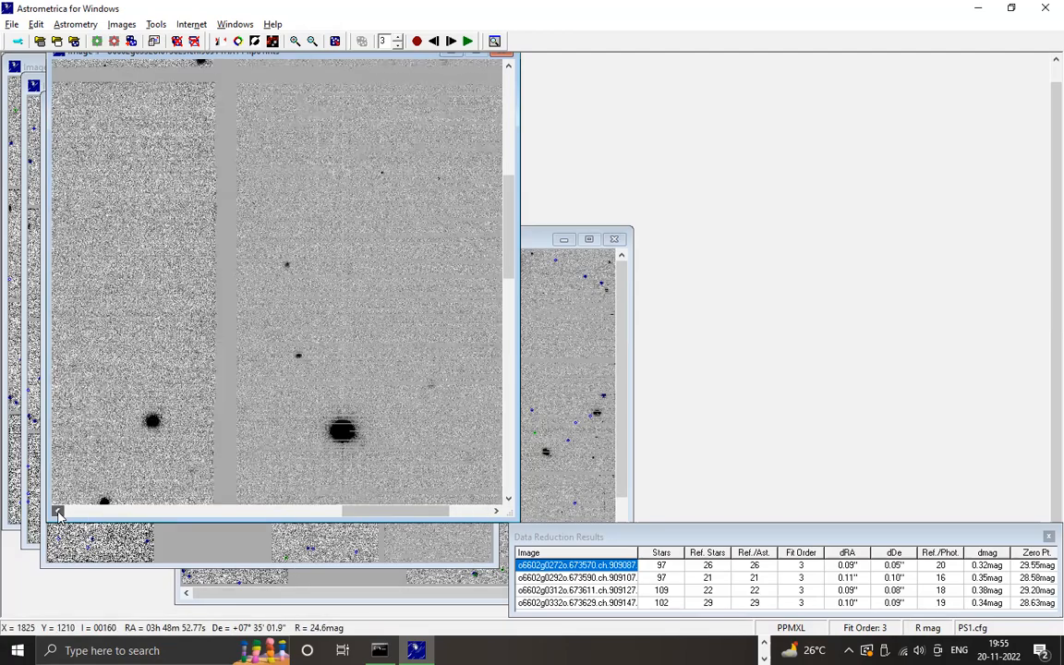
{"action": "left_click", "coordinate": [57, 510]}
{"action": "left_click", "coordinate": [57, 510]}
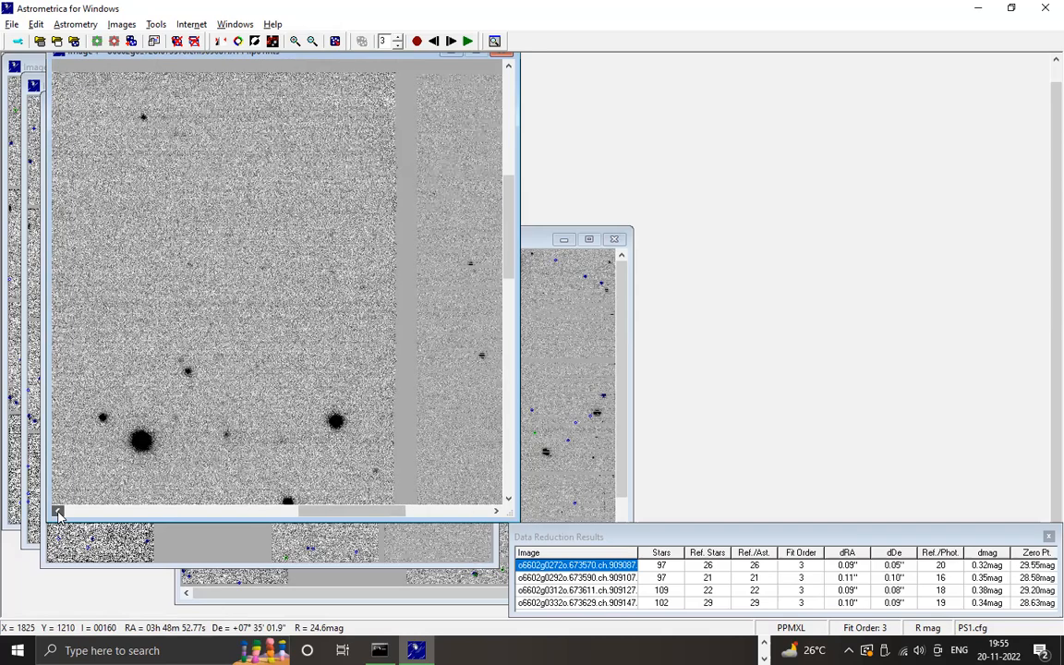
{"action": "left_click", "coordinate": [58, 510]}
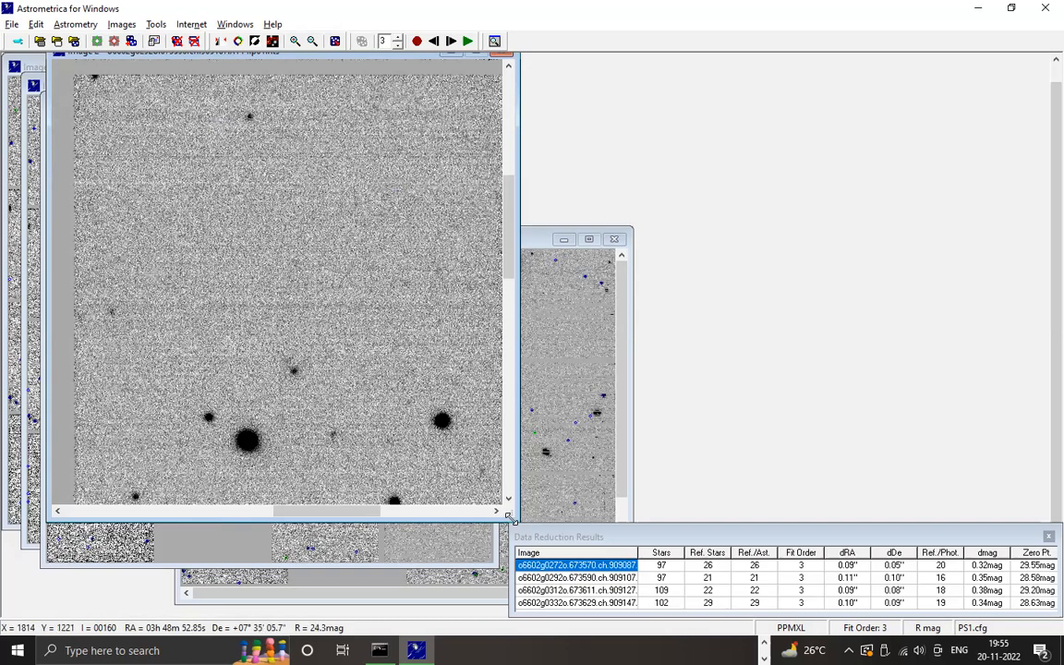
{"action": "left_click_drag", "start_coordinate": [529, 552], "coordinate": [536, 548]}
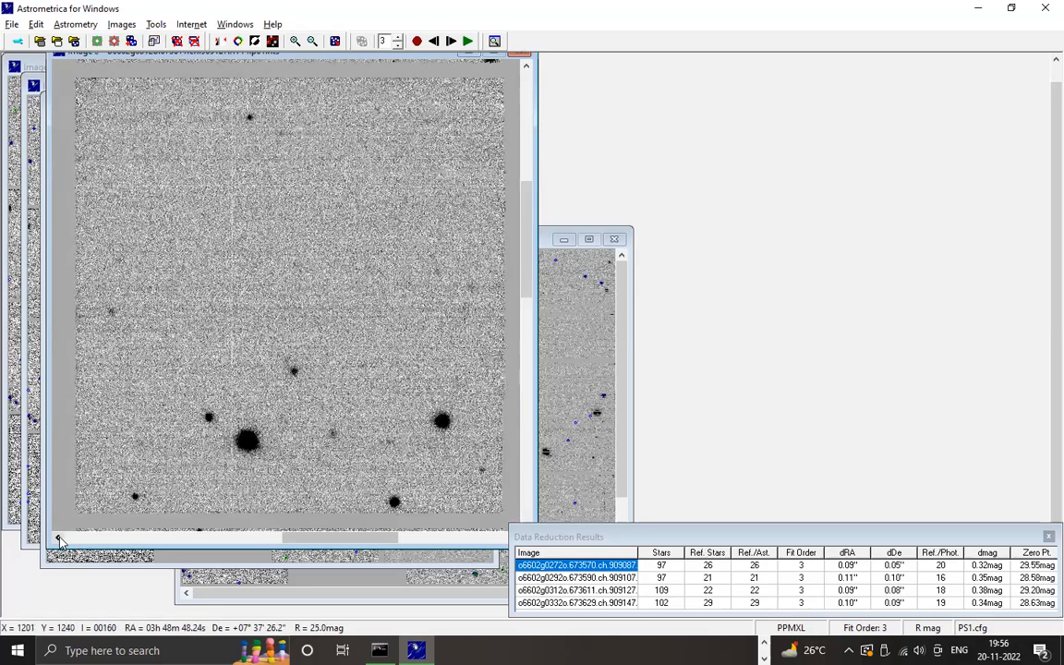
Examine the leftmost section of the second row for moving objects across the blinking images.
{"action": "left_click", "coordinate": [58, 540]}
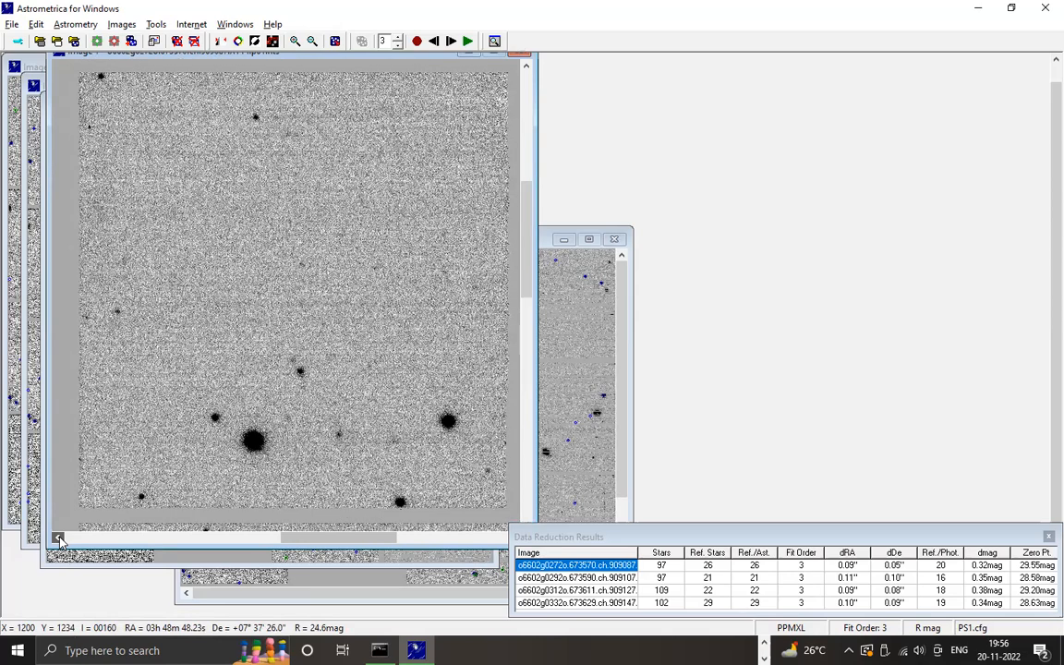
{"action": "left_click", "coordinate": [58, 539]}
{"action": "left_click", "coordinate": [58, 540]}
{"action": "left_click", "coordinate": [58, 540]}
{"action": "left_click", "coordinate": [59, 540]}
{"action": "left_click", "coordinate": [58, 540]}
{"action": "left_click", "coordinate": [58, 539]}
{"action": "left_click", "coordinate": [58, 539]}
{"action": "left_click", "coordinate": [58, 539]}
{"action": "left_click", "coordinate": [59, 540]}
{"action": "left_click", "coordinate": [58, 540]}
{"action": "left_click", "coordinate": [58, 539]}
{"action": "left_click", "coordinate": [58, 540]}
{"action": "left_click", "coordinate": [58, 539]}
{"action": "left_click", "coordinate": [58, 539]}
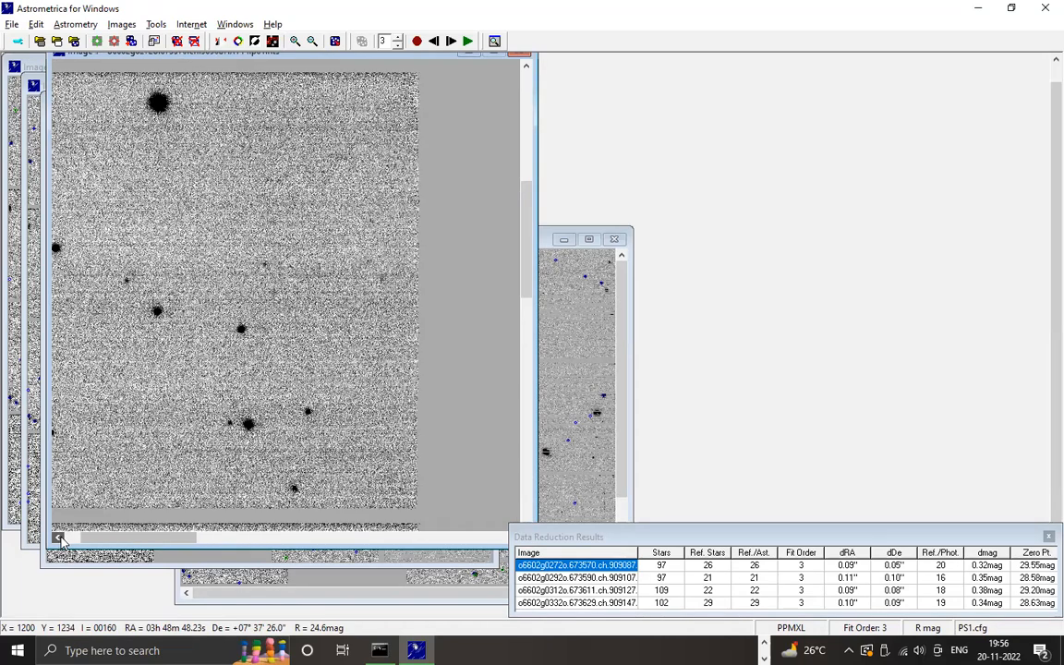
{"action": "left_click", "coordinate": [61, 538]}
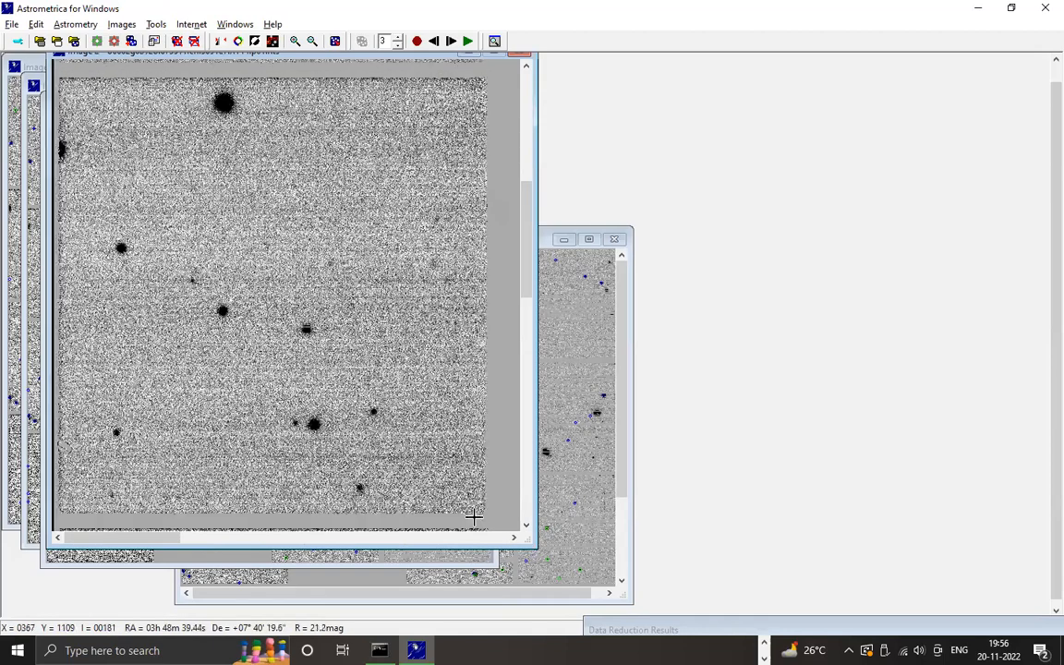
Examine the leftmost section of the third row for moving objects across the blinking images.
{"action": "left_click", "coordinate": [527, 526]}
{"action": "left_click", "coordinate": [526, 526]}
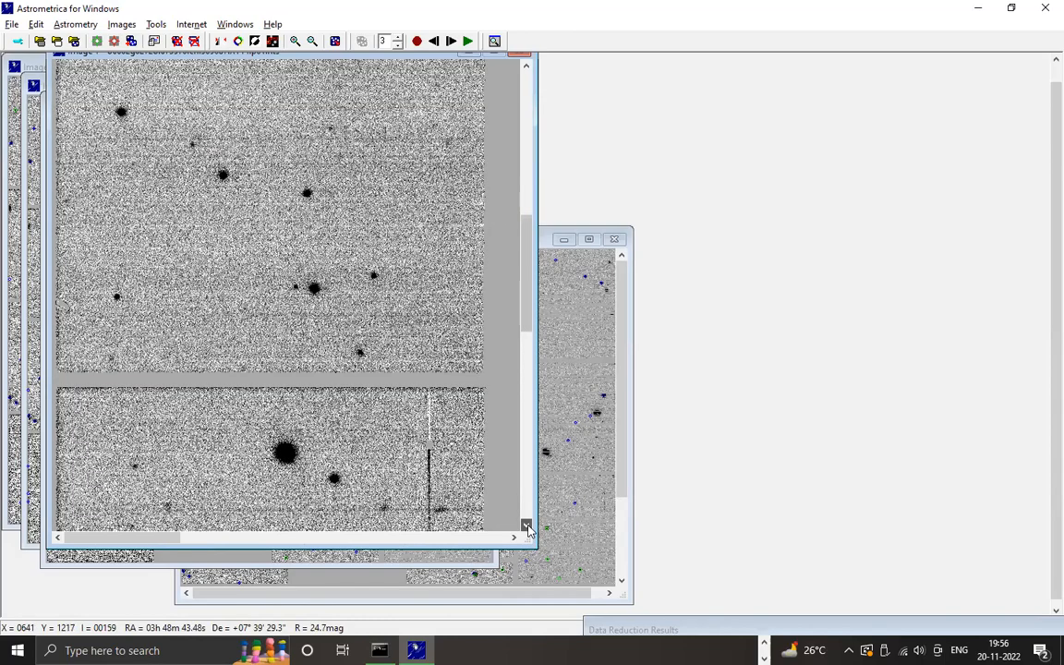
{"action": "left_click", "coordinate": [527, 527]}
{"action": "left_click", "coordinate": [526, 526]}
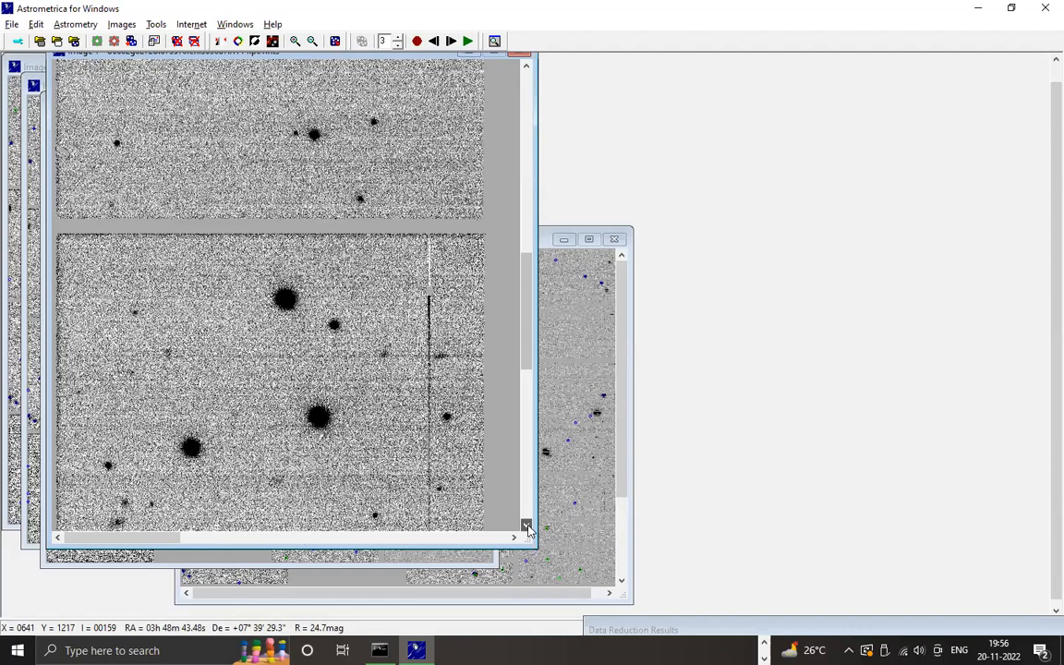
{"action": "left_click", "coordinate": [526, 526]}
{"action": "left_click", "coordinate": [526, 526]}
{"action": "left_click", "coordinate": [527, 526]}
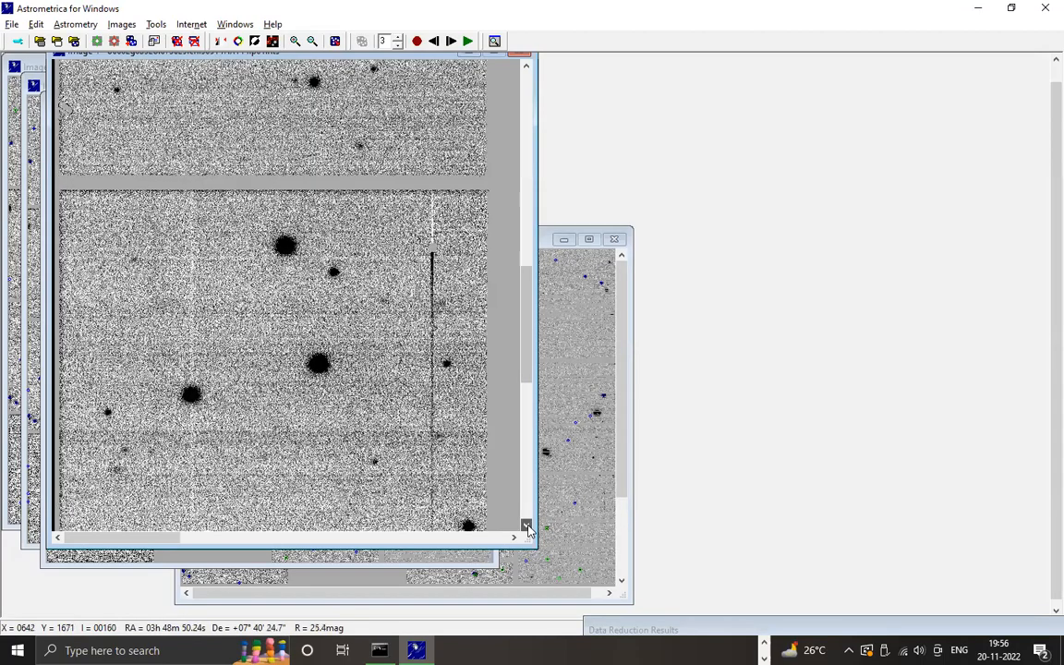
{"action": "left_click", "coordinate": [527, 526]}
{"action": "left_click", "coordinate": [527, 526]}
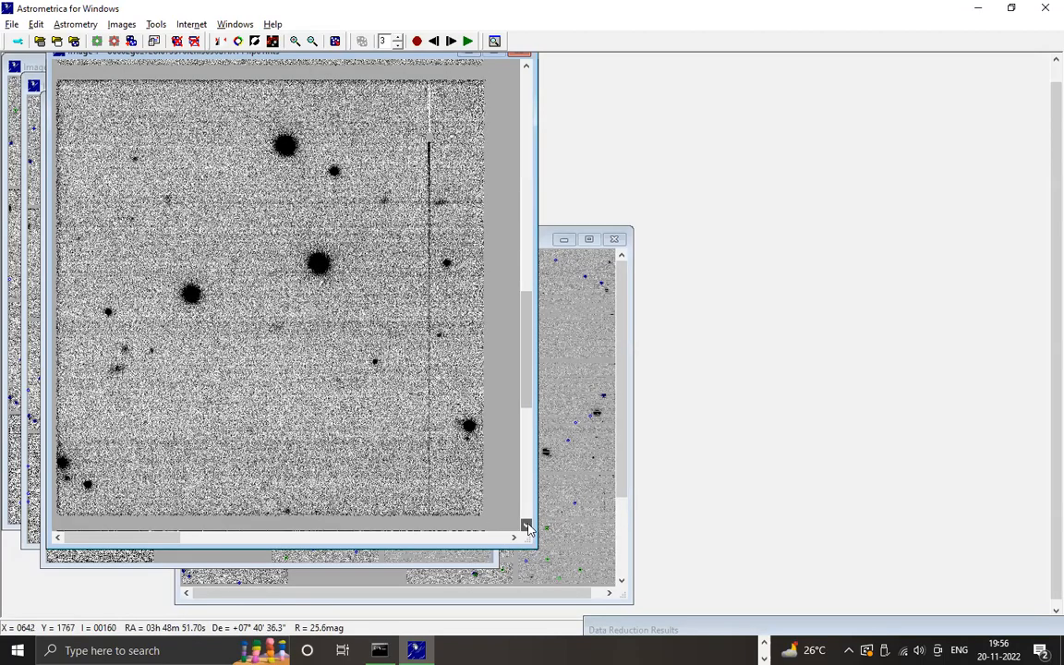
{"action": "left_click", "coordinate": [526, 526]}
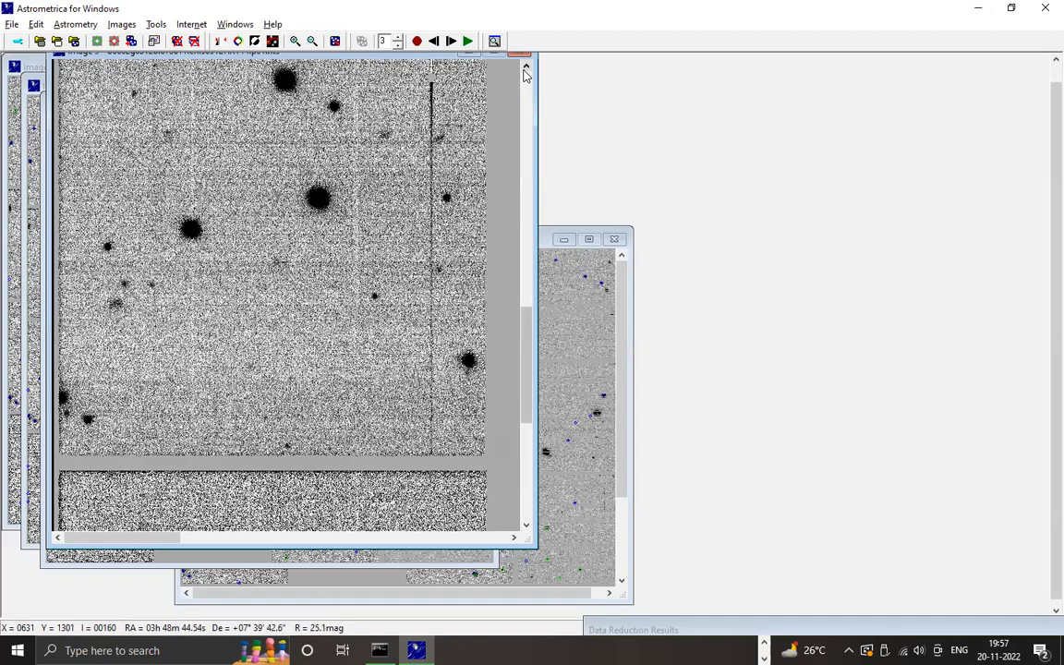
{"action": "left_click", "coordinate": [524, 71]}
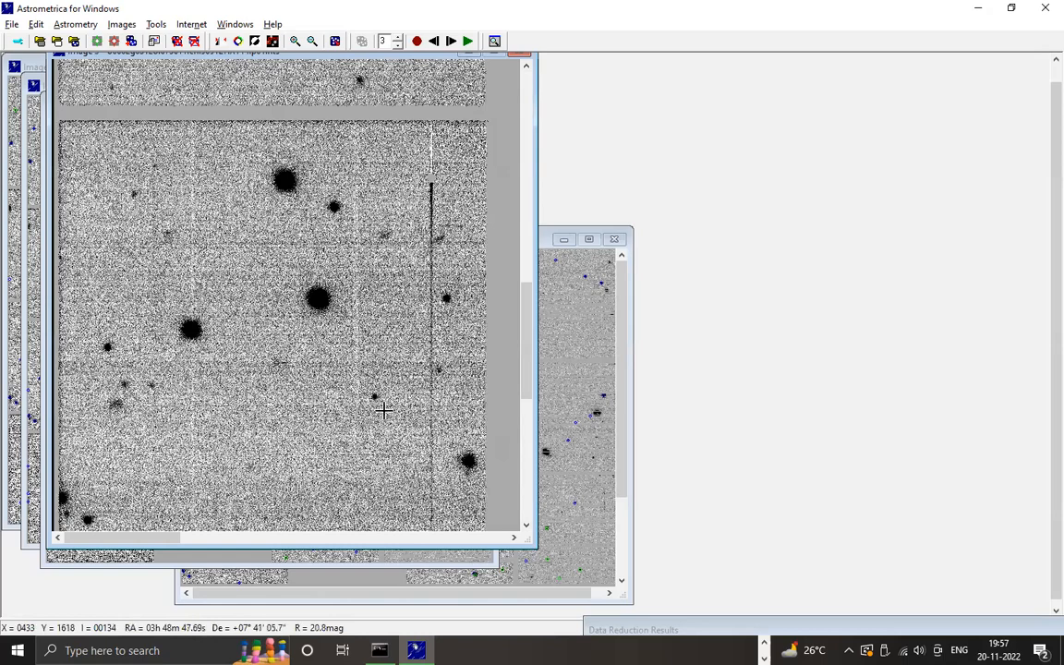
{"action": "left_click", "coordinate": [527, 529]}
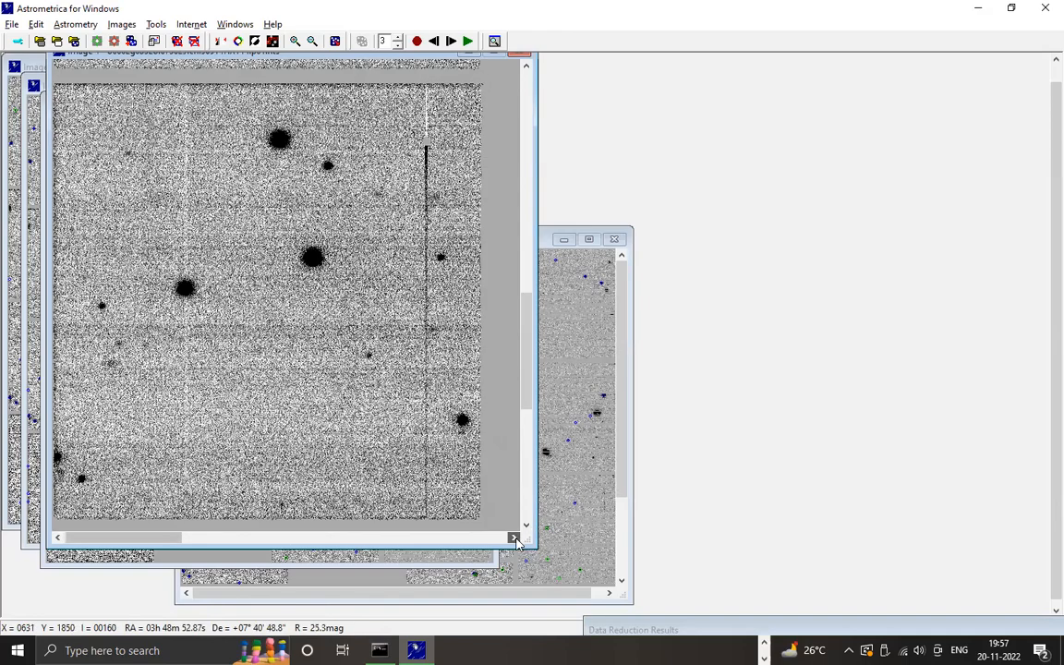
Examine the next populated section of the third row for moving objects, dismissing the Object Verification dialog without recording a measurement.
{"action": "left_click", "coordinate": [514, 538]}
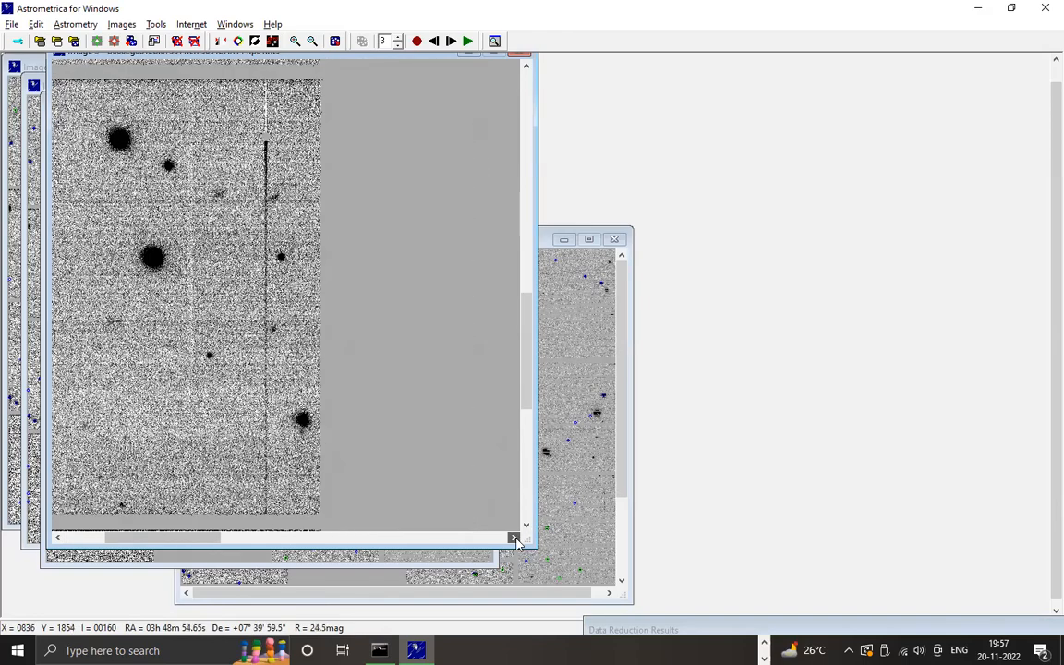
{"action": "left_click_drag", "start_coordinate": [270, 545], "coordinate": [368, 539]}
{"action": "left_click", "coordinate": [335, 482]}
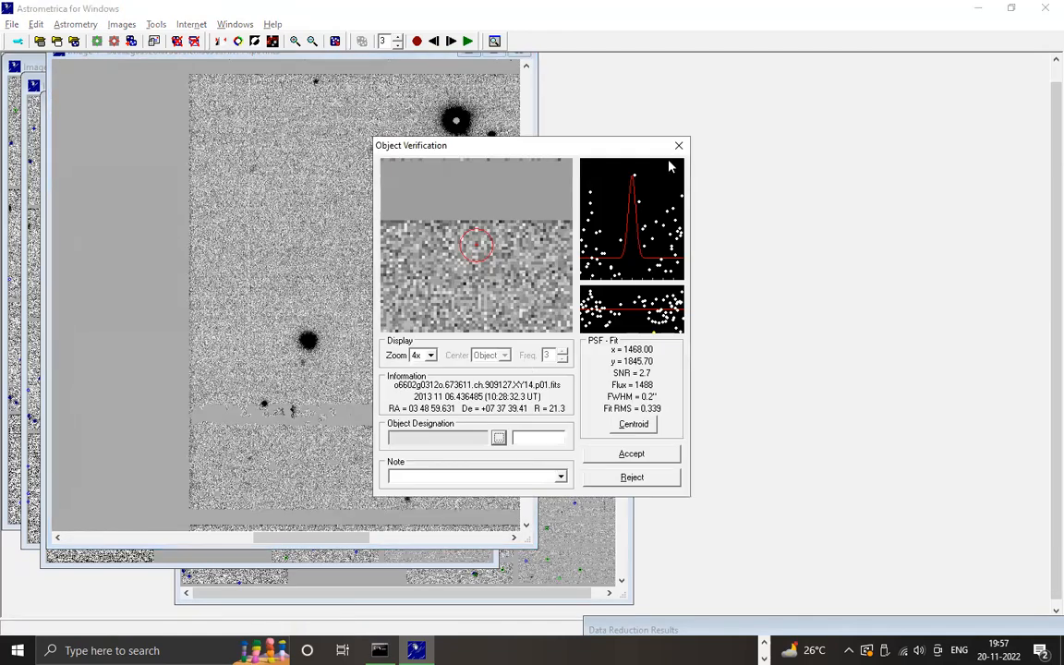
{"action": "left_click", "coordinate": [679, 146]}
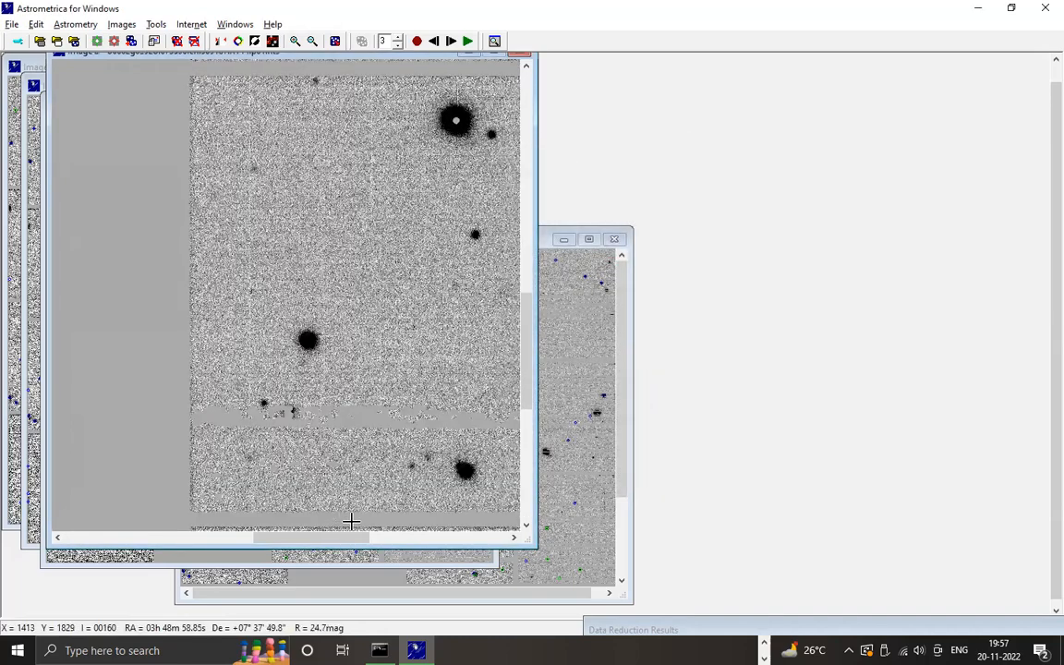
Examine the whole third-row section around the bright haloed star for moving objects across the blinking images.
{"action": "left_click_drag", "start_coordinate": [354, 540], "coordinate": [414, 543]}
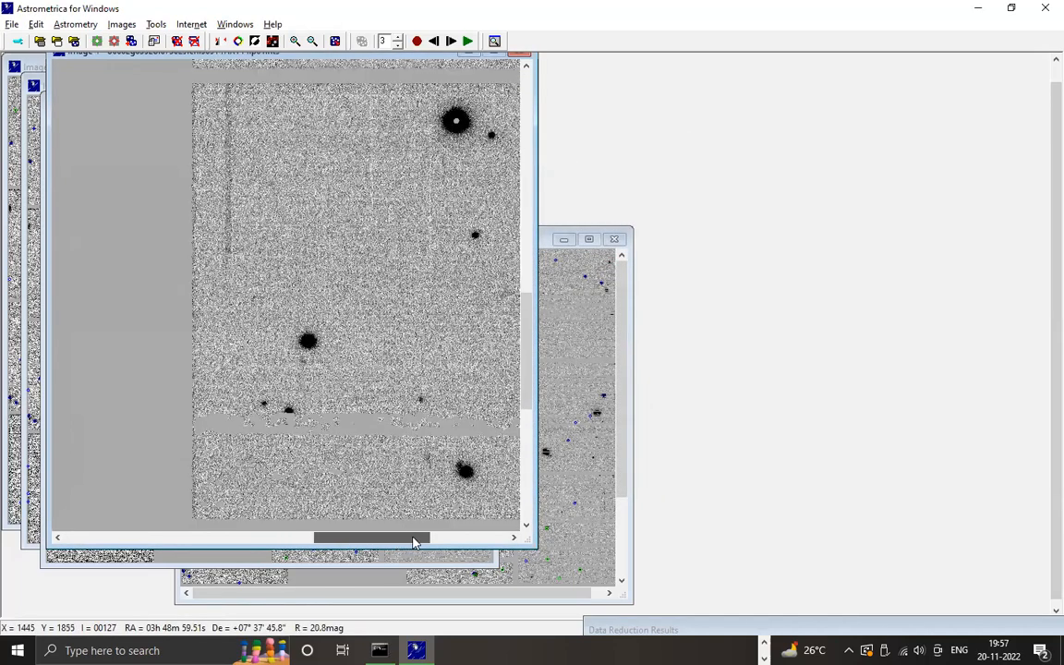
{"action": "left_click", "coordinate": [57, 537]}
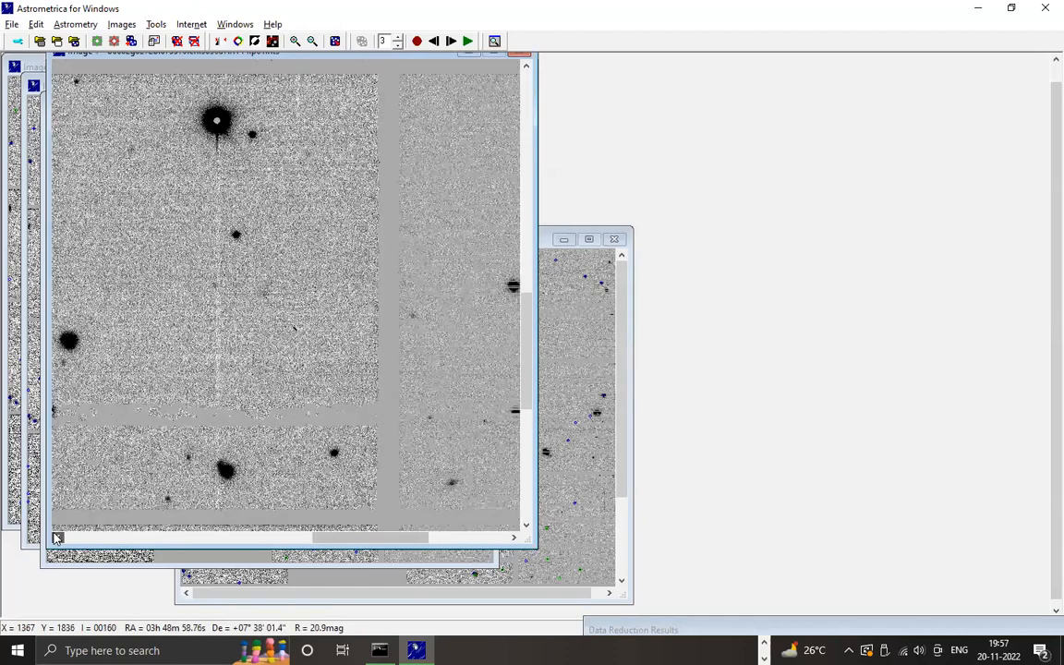
{"action": "left_click", "coordinate": [500, 541]}
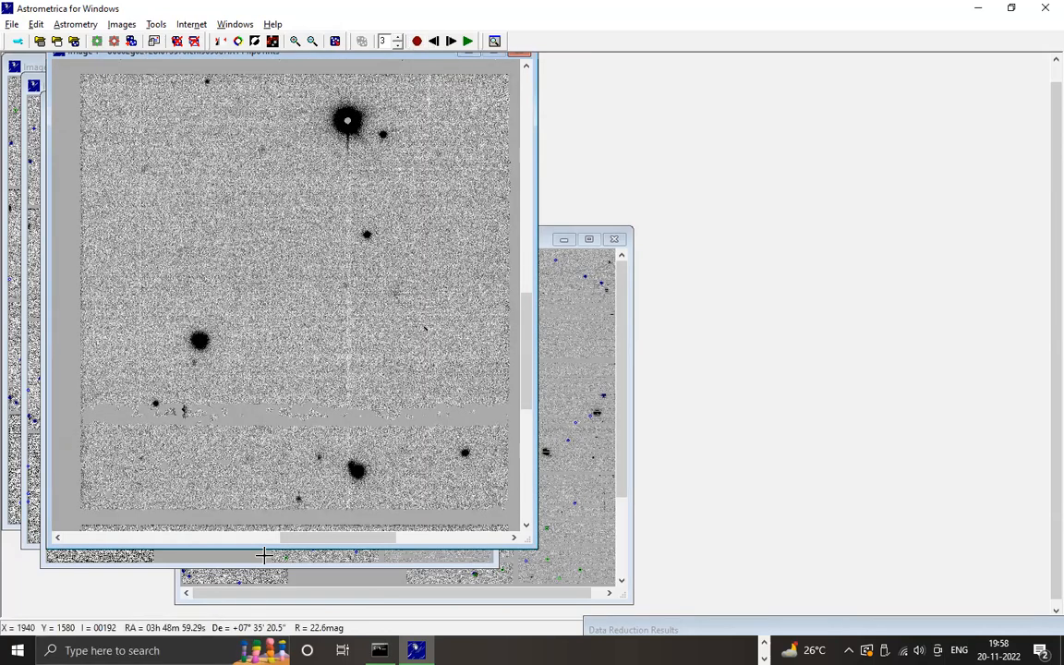
Measure the moving object near the section's lower edge in the first and second images, designating it JOY0001 in both.
{"action": "left_click", "coordinate": [300, 500]}
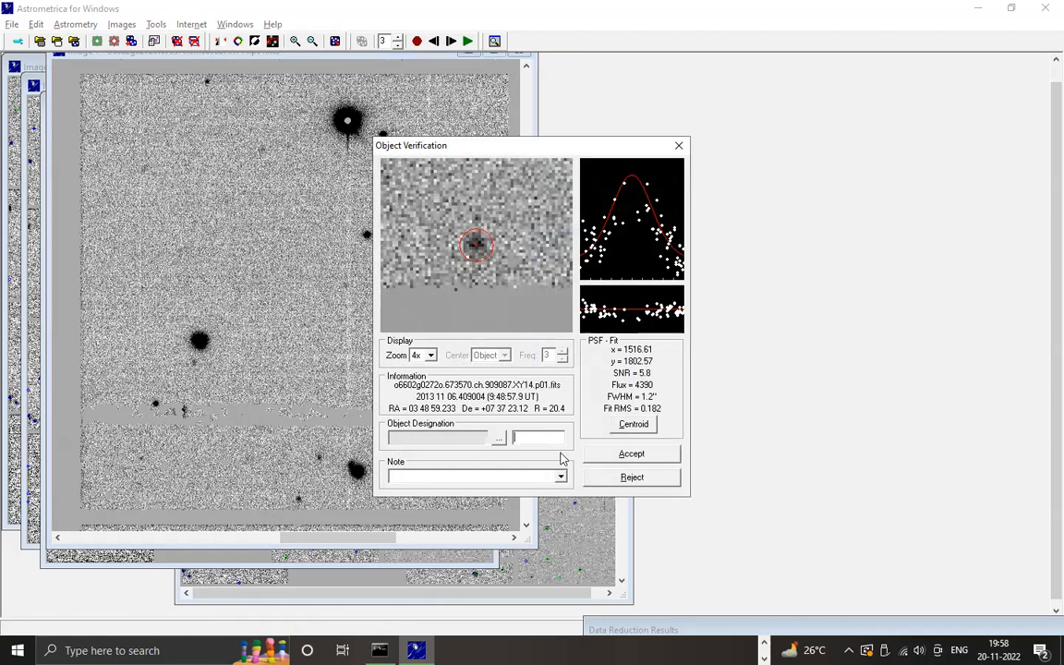
{"action": "type", "text": "J0Y0001"}
{"action": "left_click", "coordinate": [632, 454]}
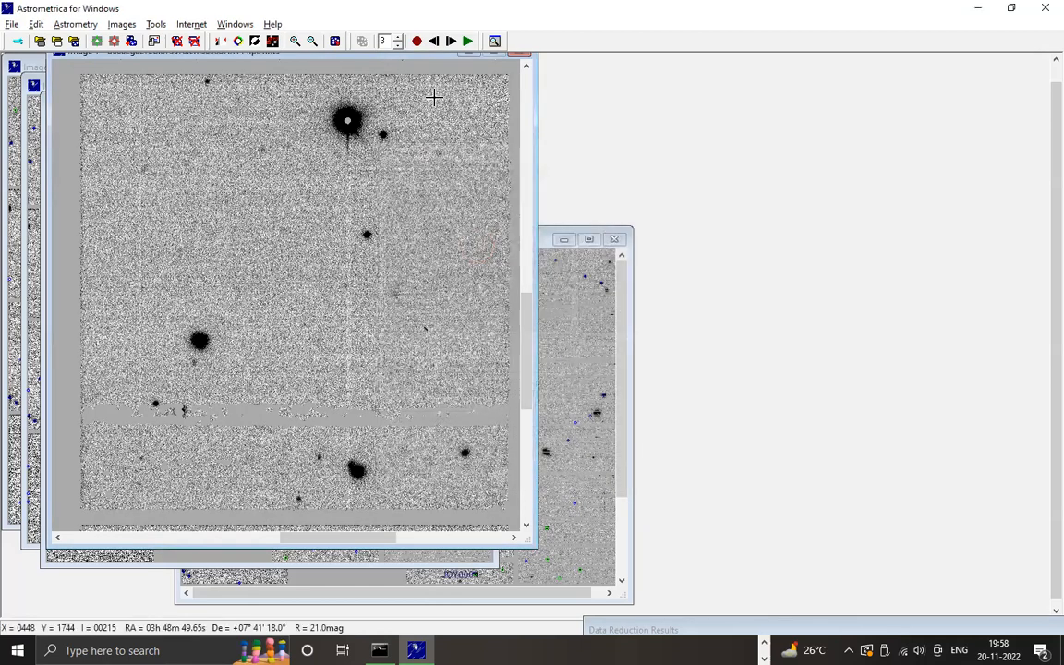
{"action": "left_click", "coordinate": [450, 43]}
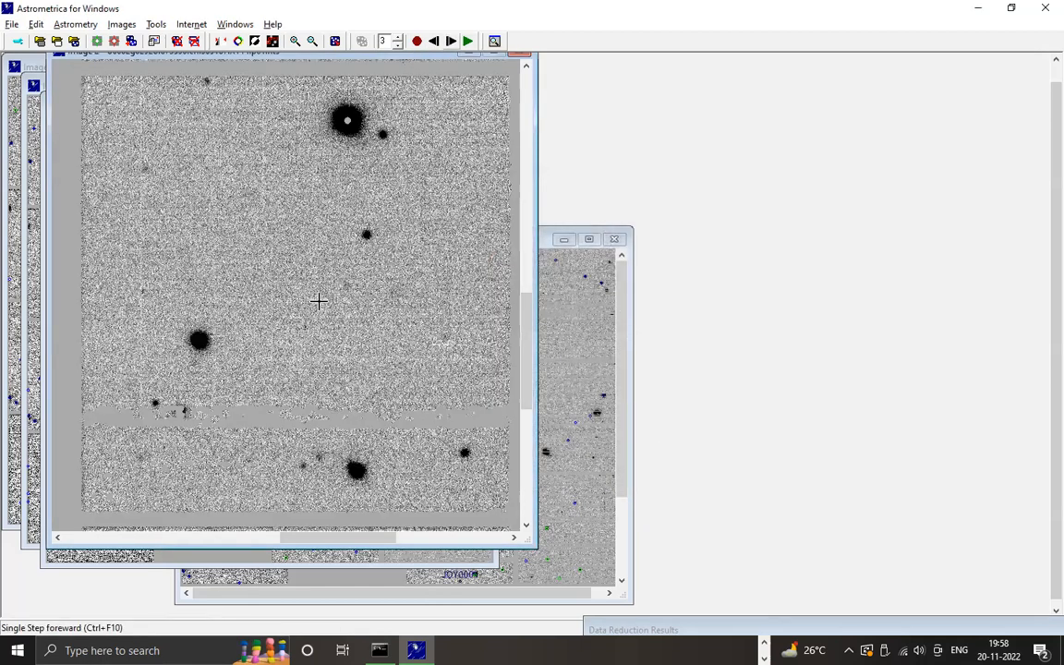
{"action": "left_click", "coordinate": [302, 464]}
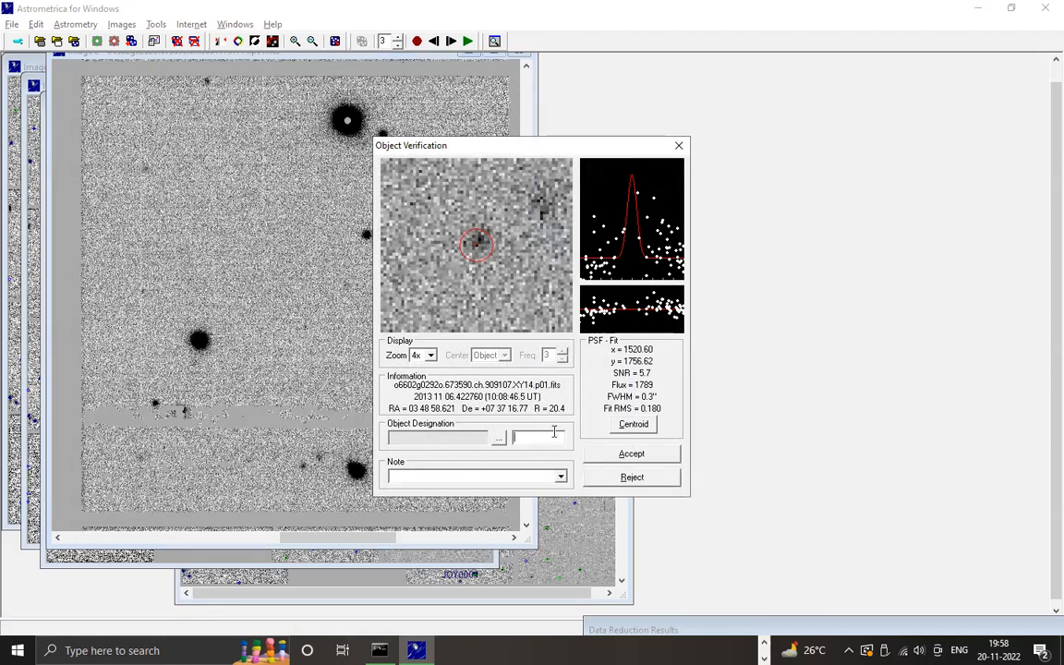
{"action": "type", "text": "JOY000"}
{"action": "type", "text": "0"}
{"action": "key", "text": "BackSpace"}
{"action": "type", "text": "1"}
{"action": "left_click", "coordinate": [646, 456]}
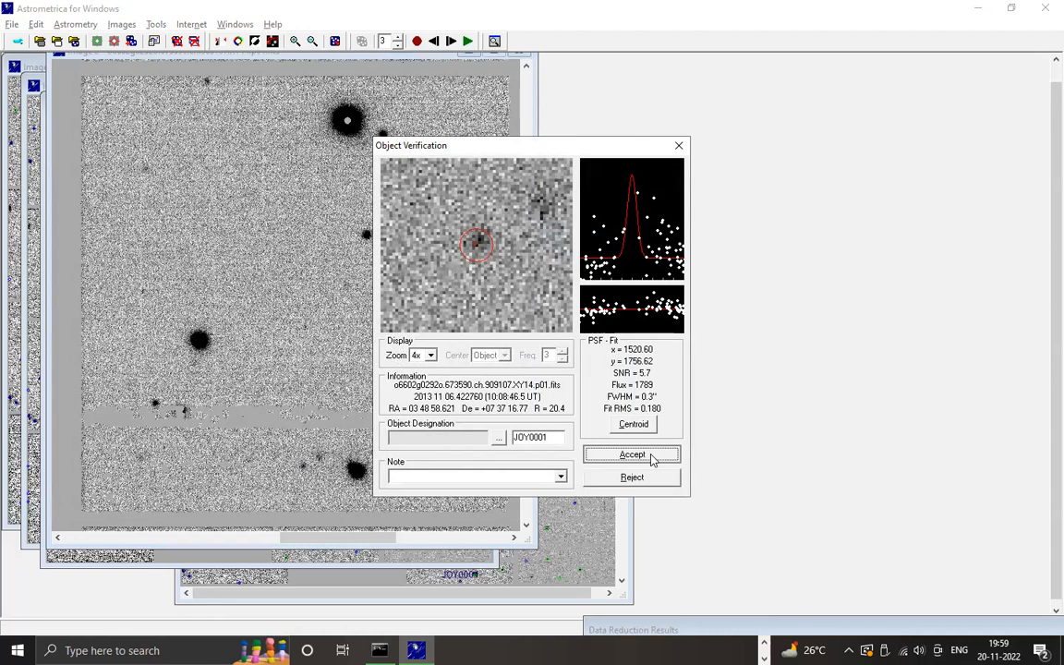
Reset the report files and confirm the reset.
{"action": "left_click", "coordinate": [438, 42]}
{"action": "left_click", "coordinate": [442, 45]}
{"action": "left_click", "coordinate": [442, 45]}
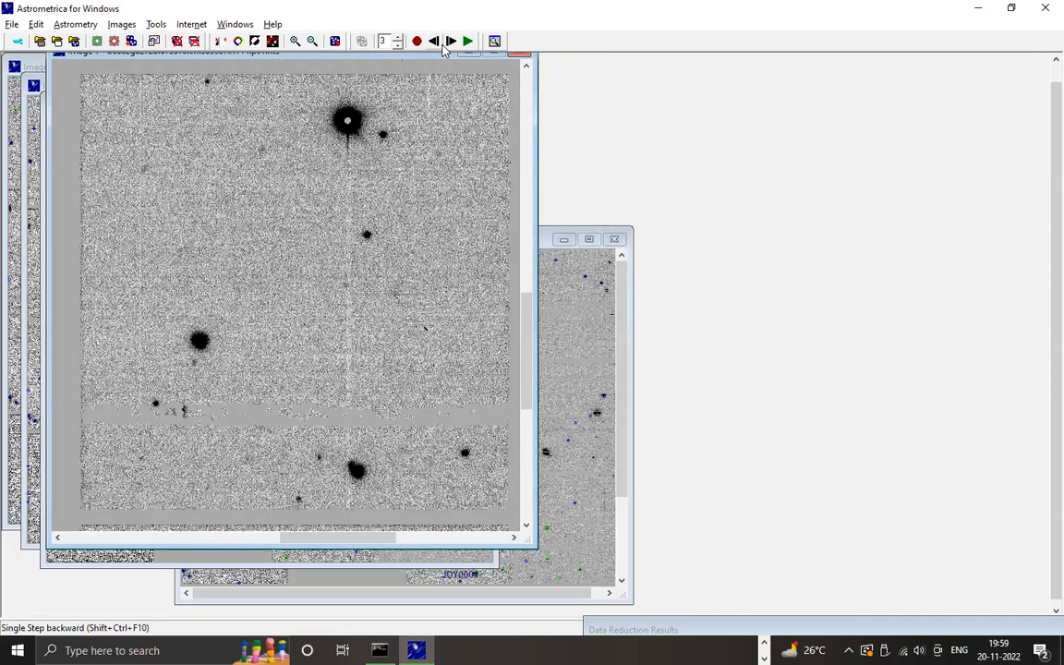
{"action": "left_click", "coordinate": [442, 45]}
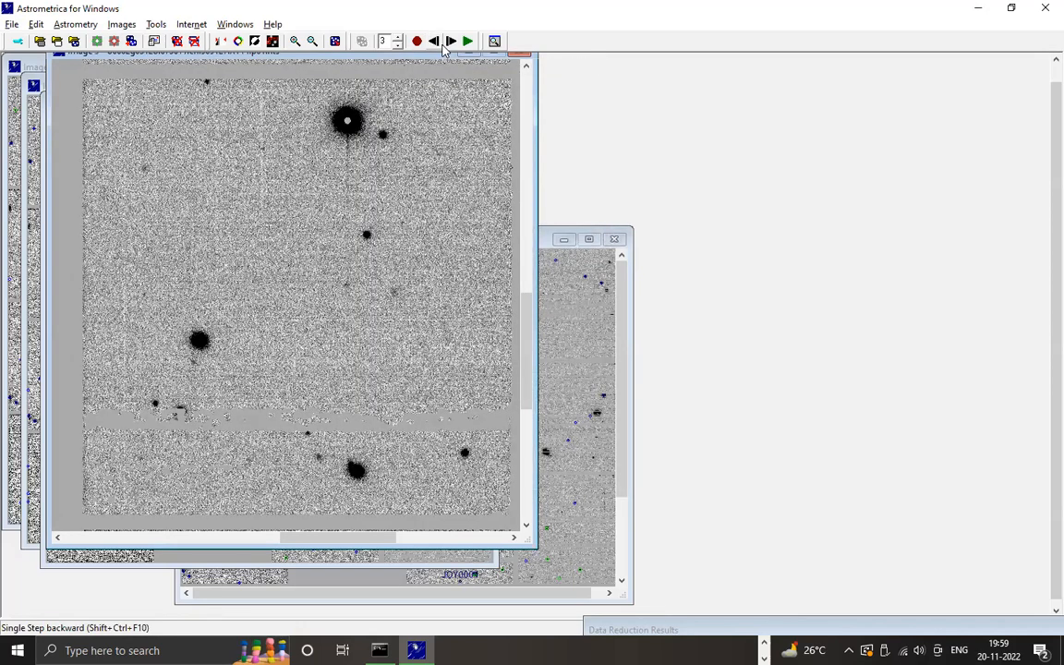
{"action": "left_click", "coordinate": [12, 24]}
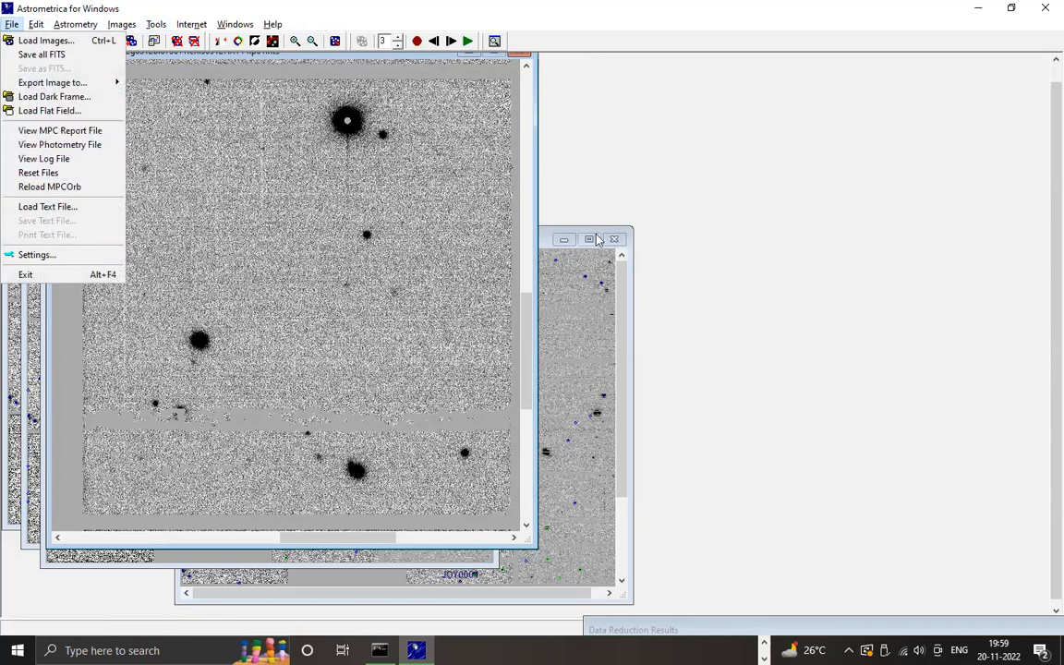
{"action": "left_click", "coordinate": [46, 174]}
{"action": "left_click", "coordinate": [582, 373]}
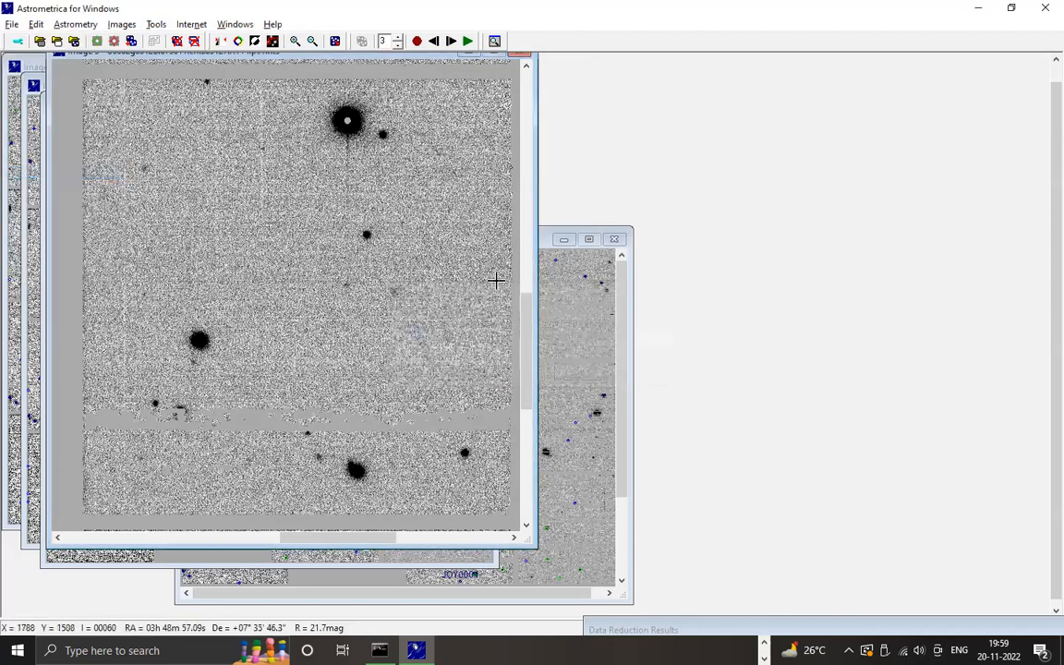
Step and blink through the four images to trace the moving object near the section's lower edge, ending on the first image.
{"action": "left_click", "coordinate": [433, 40]}
{"action": "left_click", "coordinate": [433, 41]}
{"action": "left_click", "coordinate": [450, 41]}
{"action": "left_click", "coordinate": [451, 41]}
{"action": "left_click", "coordinate": [451, 42]}
{"action": "left_click", "coordinate": [452, 41]}
{"action": "left_click", "coordinate": [451, 41]}
{"action": "left_click", "coordinate": [469, 43]}
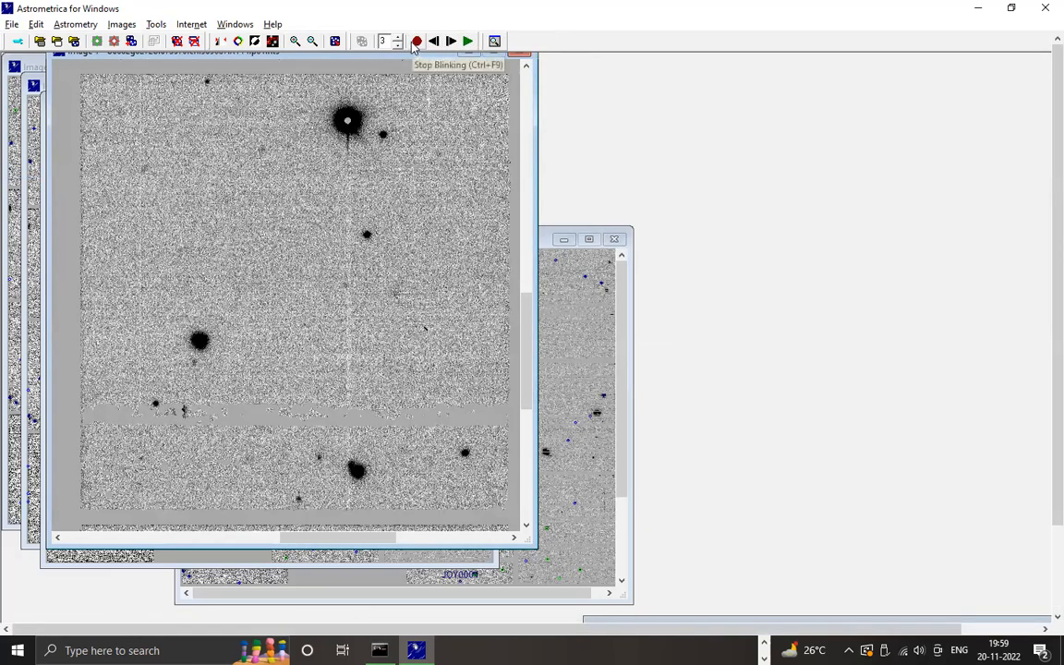
{"action": "left_click", "coordinate": [413, 44]}
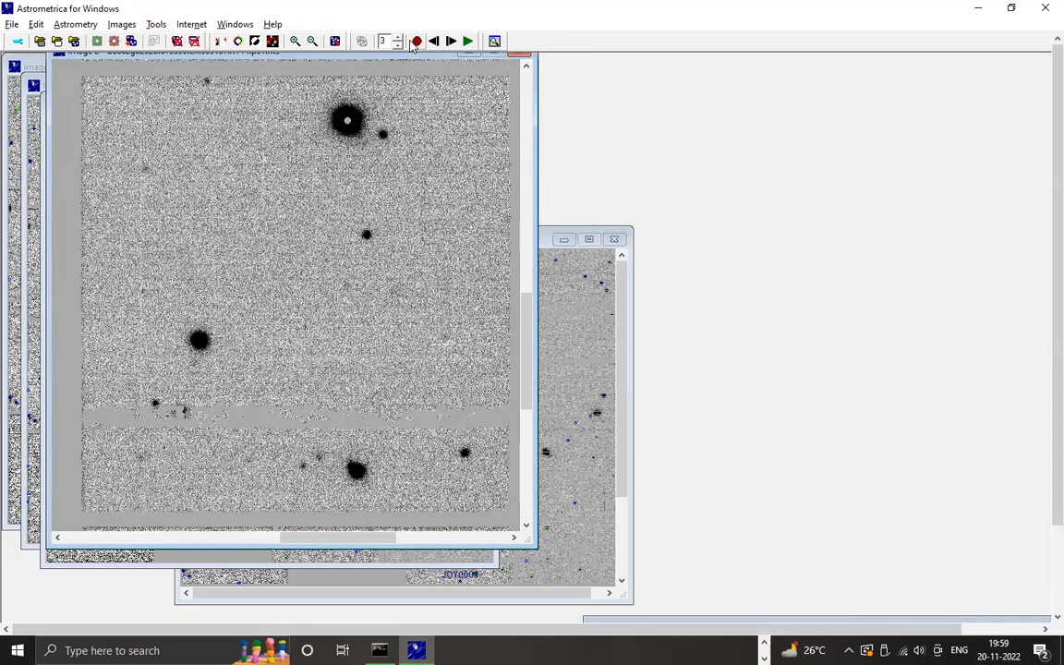
{"action": "left_click", "coordinate": [451, 42]}
{"action": "left_click", "coordinate": [451, 41]}
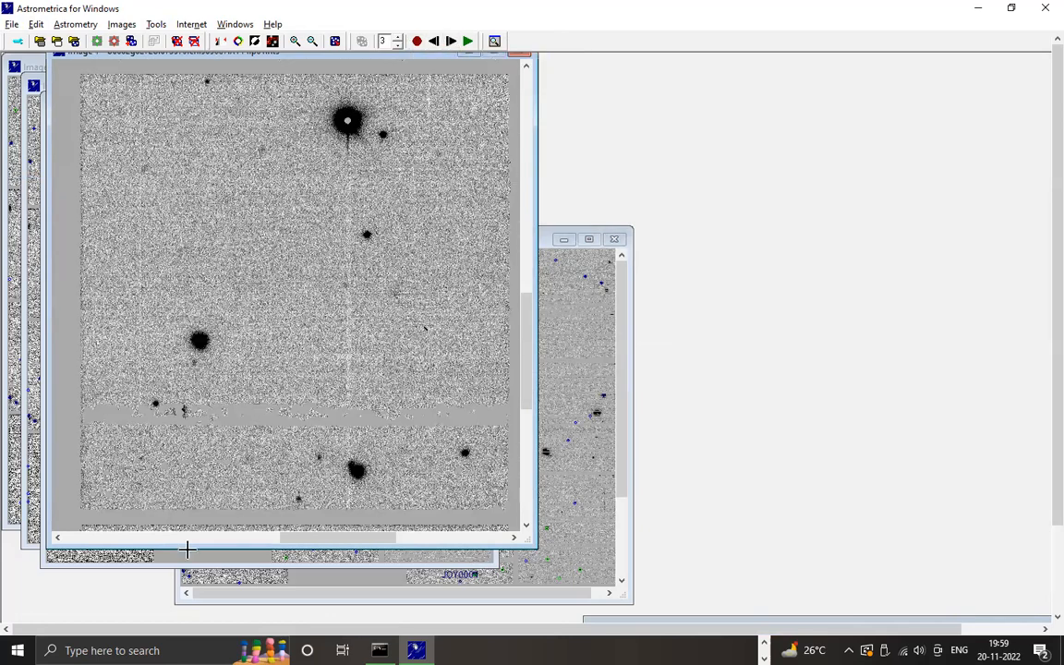
Measure the moving object near the section's lower edge in the first image and accept it with designation JOY0001.
{"action": "left_click", "coordinate": [298, 498]}
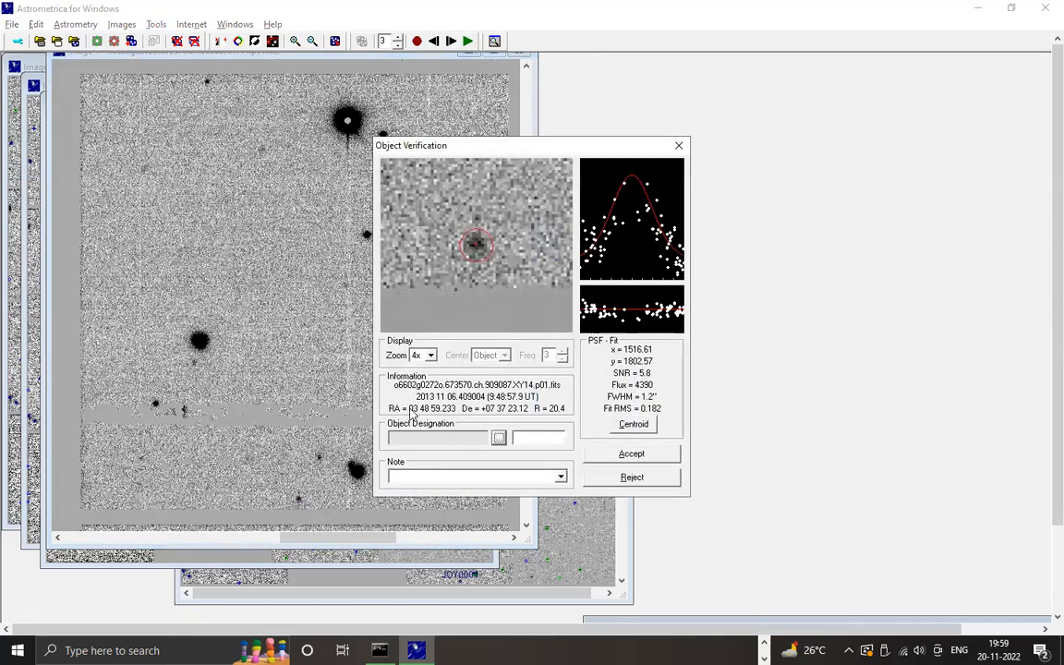
{"action": "left_click", "coordinate": [528, 438]}
{"action": "type", "text": "JoY0001"}
{"action": "left_click", "coordinate": [612, 457]}
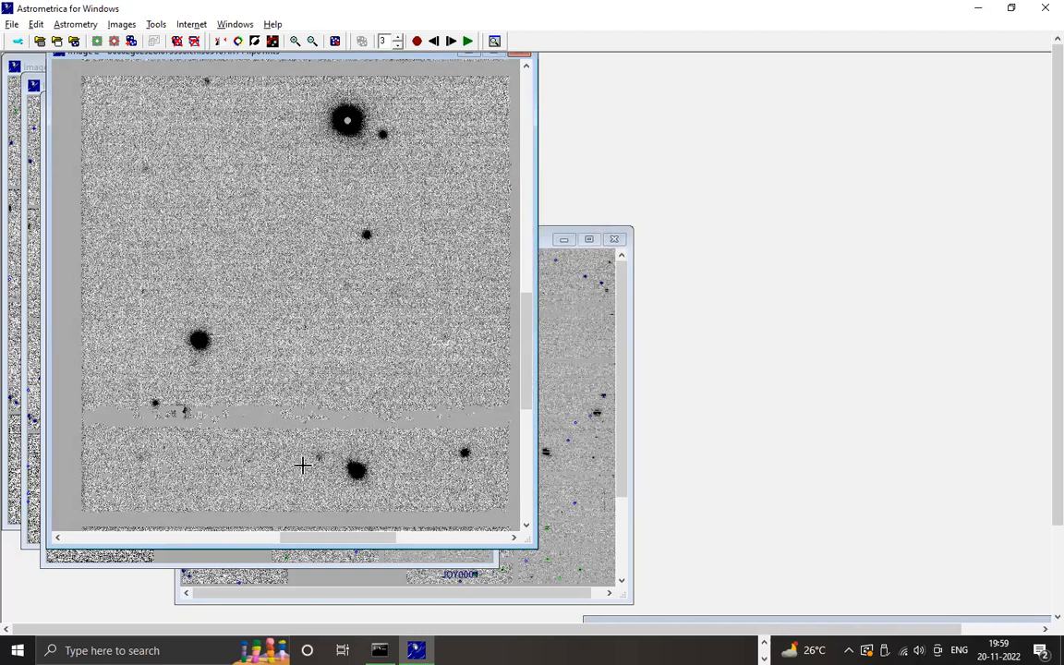
Measure the same moving object in the second image and accept it under the JOY0001 designation.
{"action": "left_click", "coordinate": [302, 465]}
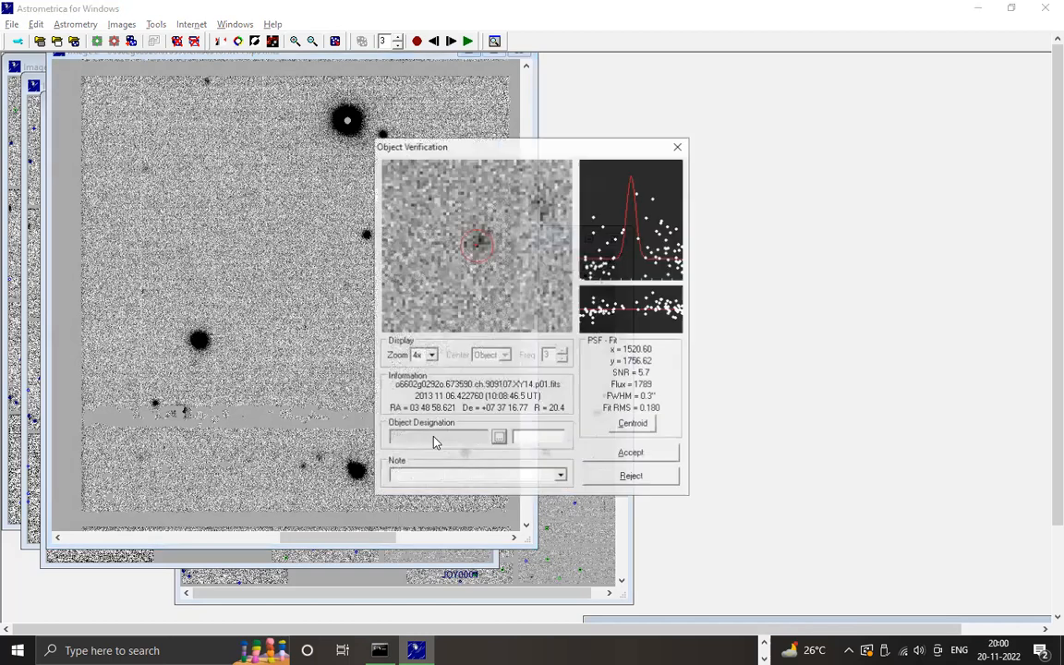
{"action": "left_click", "coordinate": [531, 439]}
{"action": "type", "text": "JOY0009"}
{"action": "left_click", "coordinate": [630, 457]}
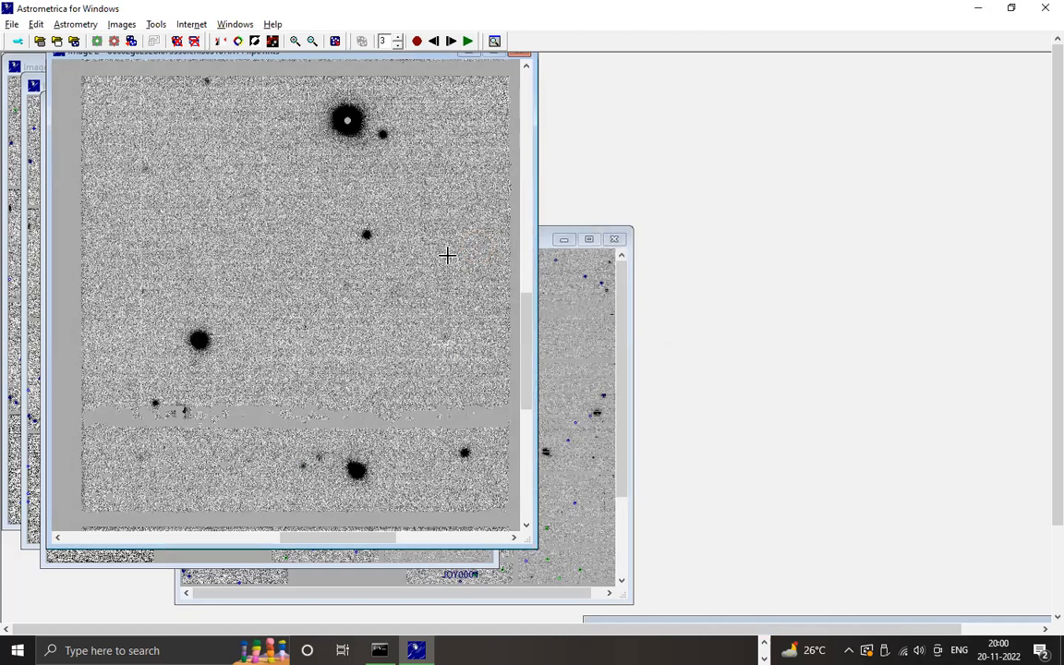
Advance to the third image and measure the moving object just below the masked band, designating it JOY0001.
{"action": "left_click", "coordinate": [451, 43]}
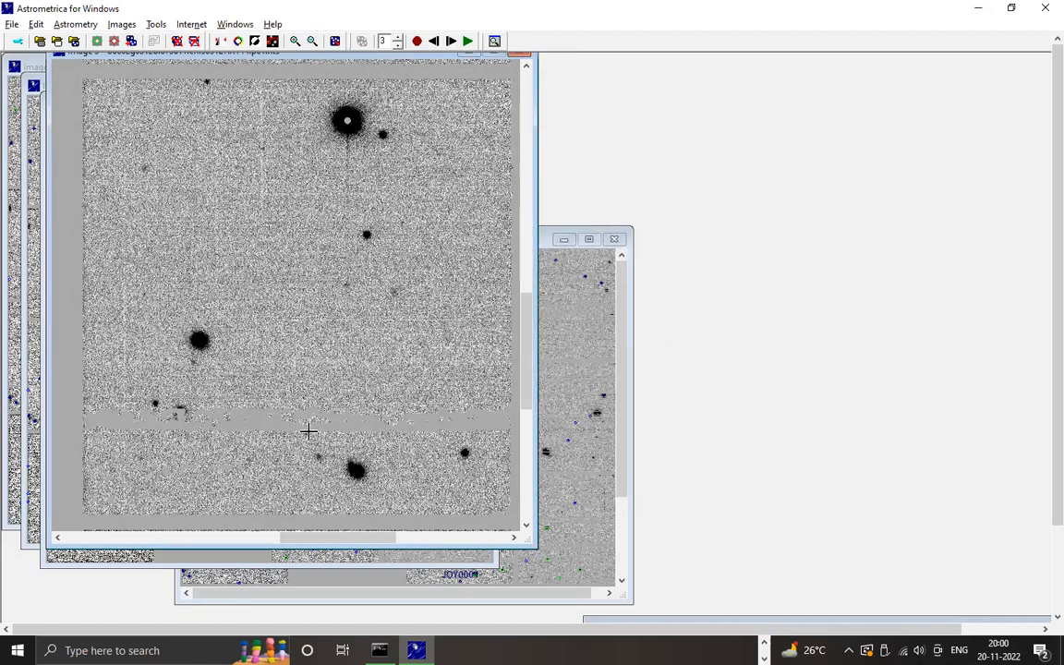
{"action": "left_click", "coordinate": [308, 432]}
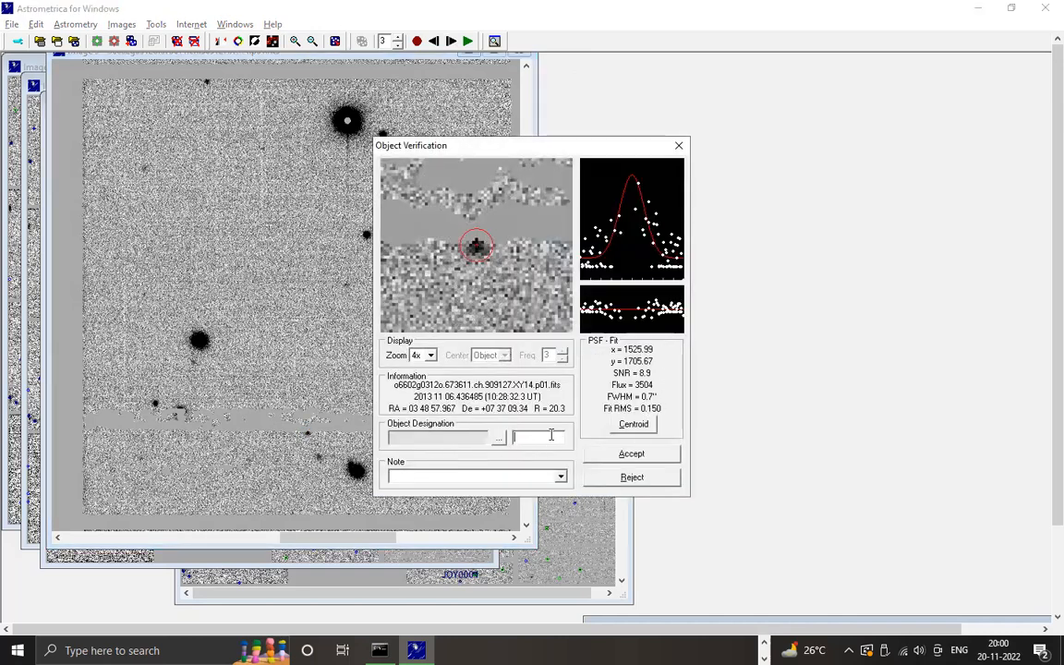
{"action": "left_click", "coordinate": [552, 435]}
{"action": "type", "text": "JOY00"}
{"action": "type", "text": "01"}
{"action": "left_click", "coordinate": [655, 455]}
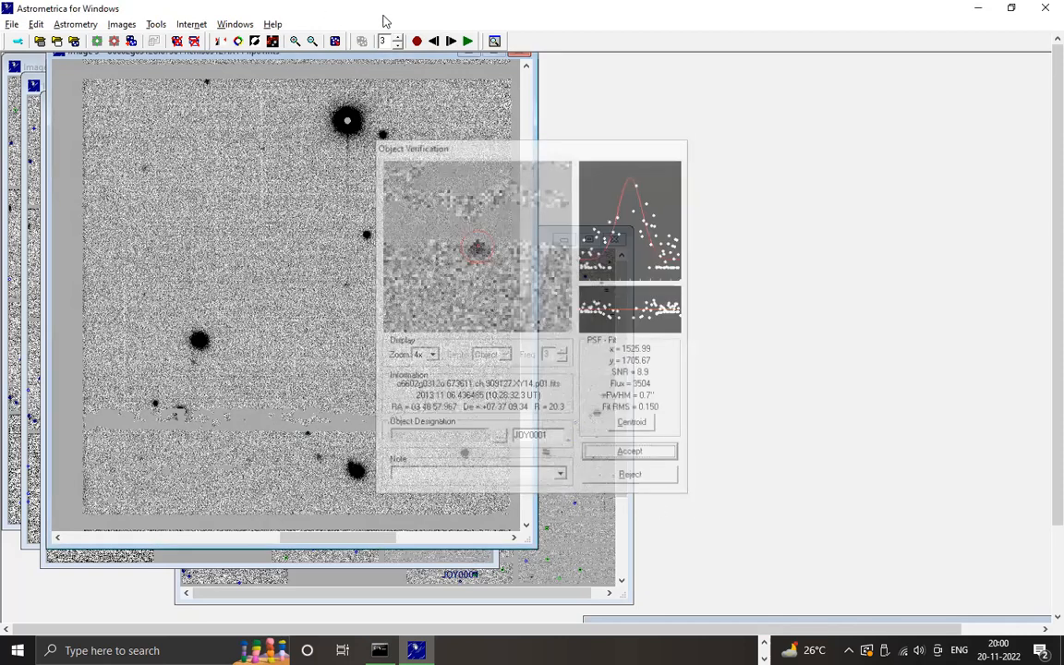
Advance to the fourth image and measure the moving object just above the masked band, designating it JOY0001.
{"action": "left_click", "coordinate": [450, 42]}
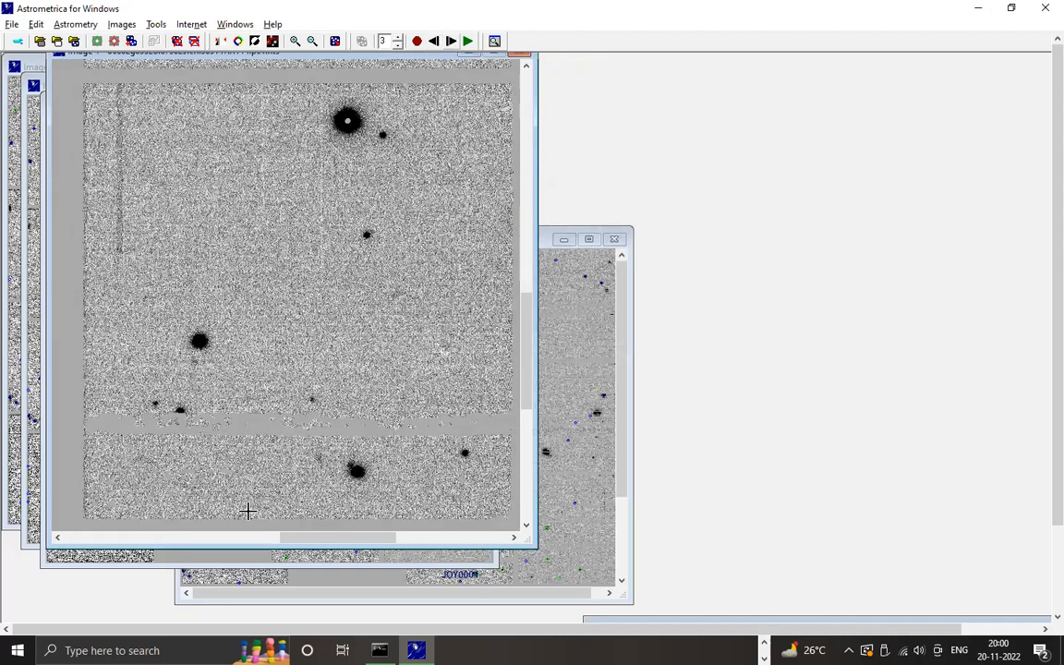
{"action": "left_click", "coordinate": [311, 399]}
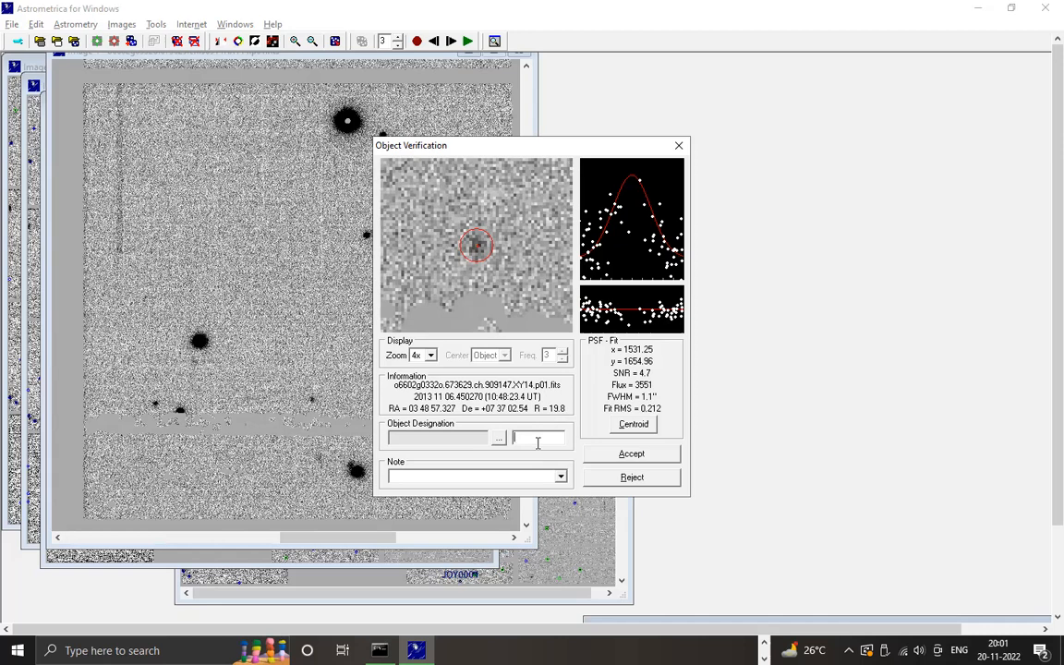
{"action": "type", "text": "JOY0001"}
{"action": "left_click", "coordinate": [629, 453]}
{"action": "left_click", "coordinate": [12, 24]}
{"action": "mouse_move", "coordinate": [35, 24]}
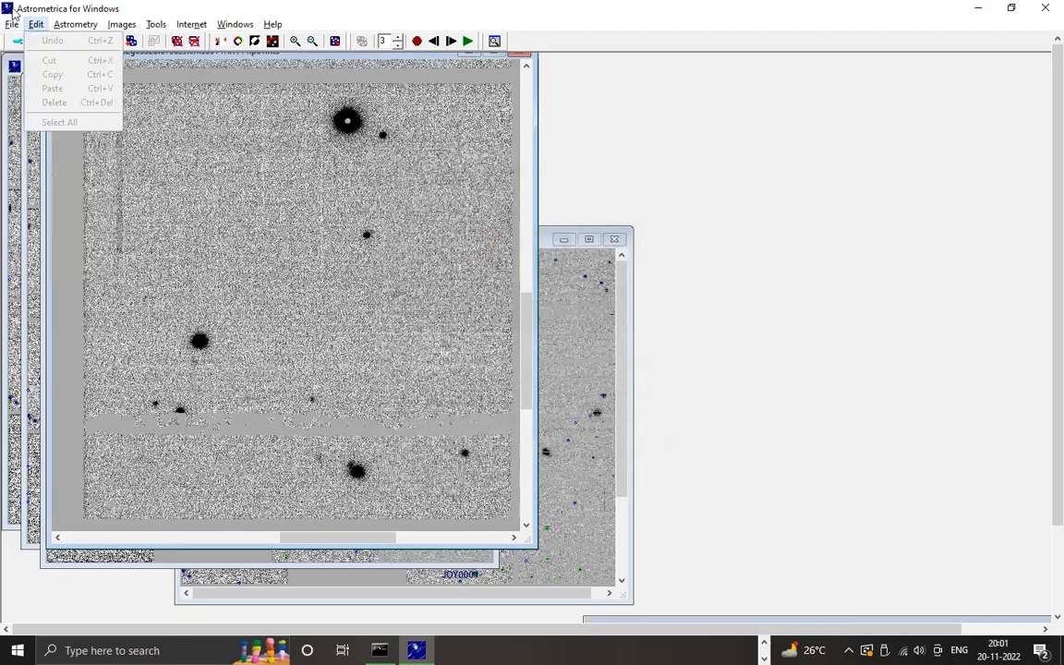
{"action": "left_click", "coordinate": [670, 225]}
Examine the rightmost section of the third row for moving objects across the blinking images.
{"action": "left_click", "coordinate": [532, 523]}
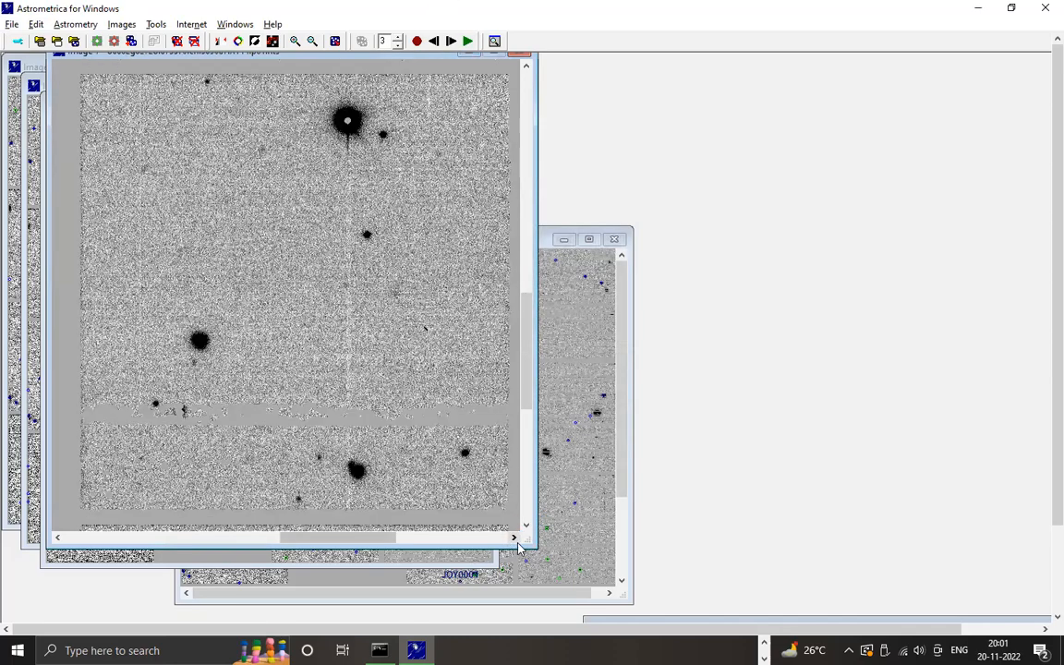
{"action": "left_click", "coordinate": [513, 539]}
{"action": "left_click", "coordinate": [517, 543]}
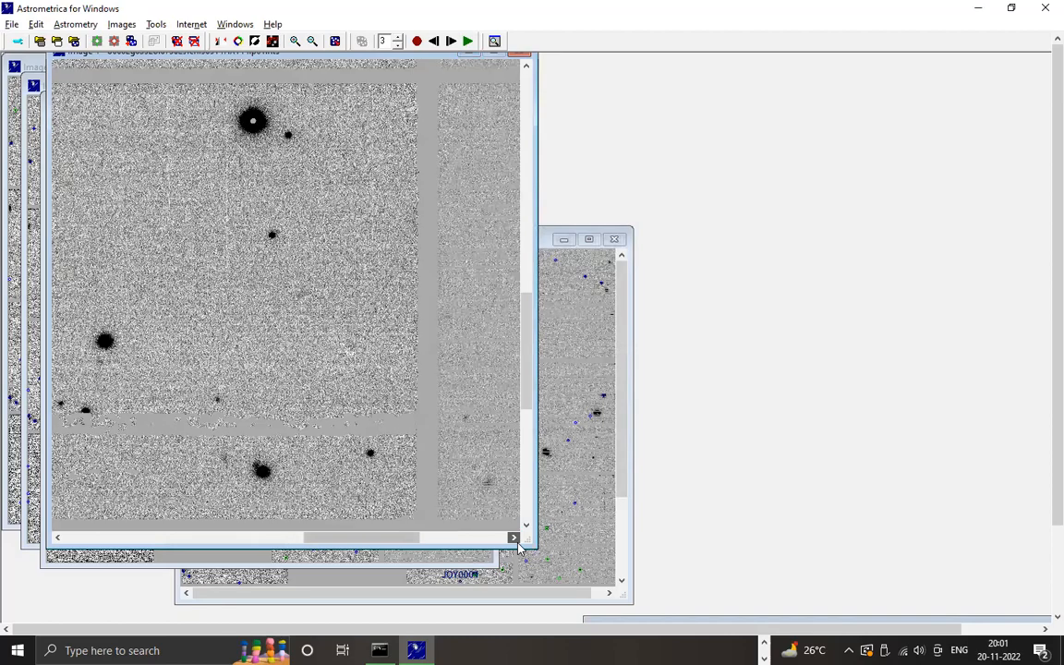
{"action": "left_click", "coordinate": [518, 543]}
{"action": "left_click", "coordinate": [517, 543]}
{"action": "left_click", "coordinate": [517, 543]}
{"action": "left_click", "coordinate": [516, 541]}
{"action": "left_click", "coordinate": [515, 541]}
{"action": "left_click", "coordinate": [515, 541]}
{"action": "left_click", "coordinate": [516, 541]}
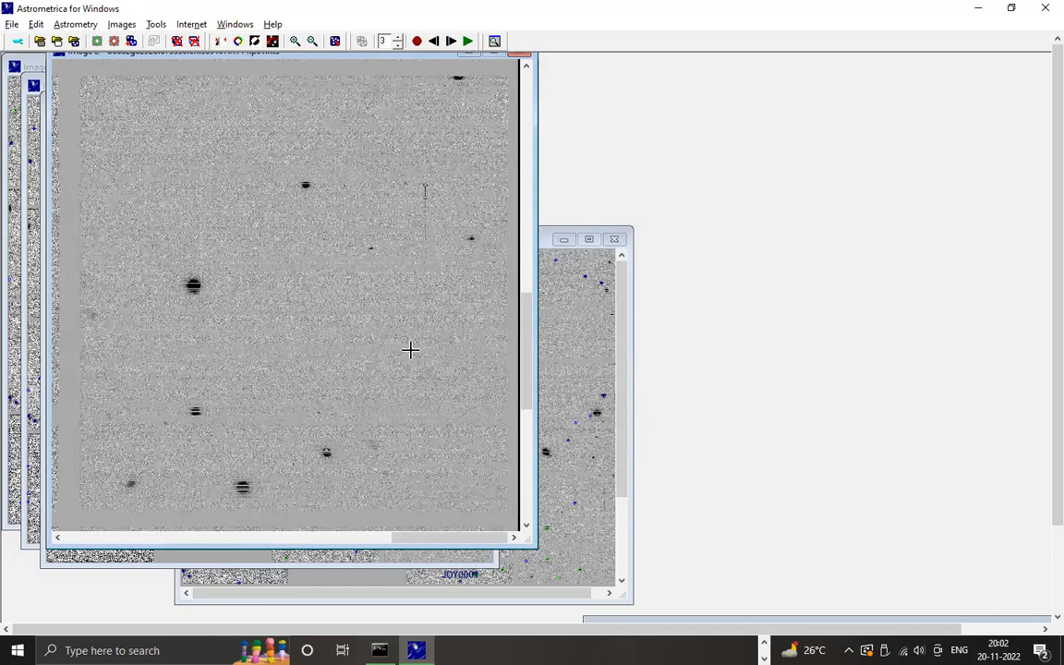
Examine the bottom-row sections for moving objects across the blinking images, going from the rightmost to the leftmost.
{"action": "left_click_drag", "start_coordinate": [520, 344], "coordinate": [520, 492]}
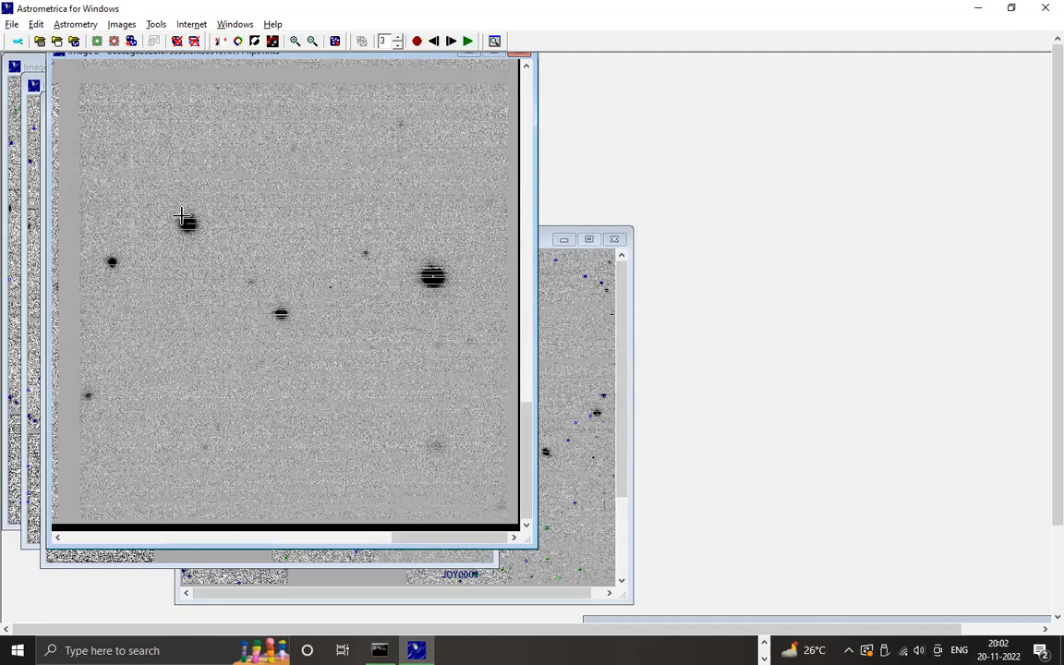
{"action": "left_click", "coordinate": [61, 537]}
{"action": "left_click", "coordinate": [60, 536]}
{"action": "left_click_drag", "start_coordinate": [60, 536], "coordinate": [60, 537]}
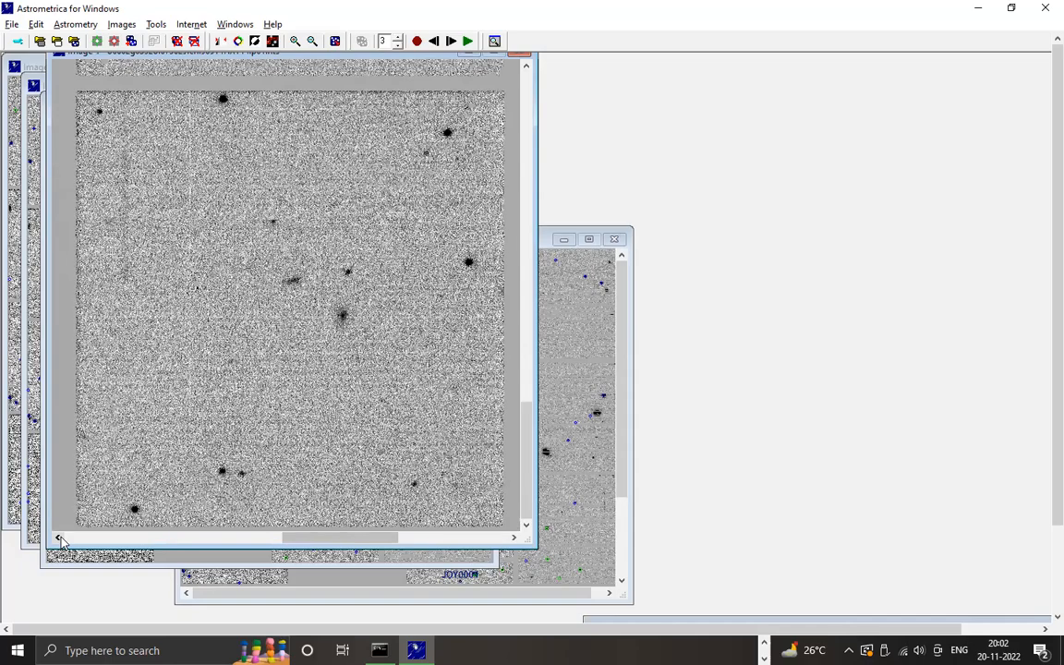
{"action": "left_click_drag", "start_coordinate": [59, 539], "coordinate": [59, 540]}
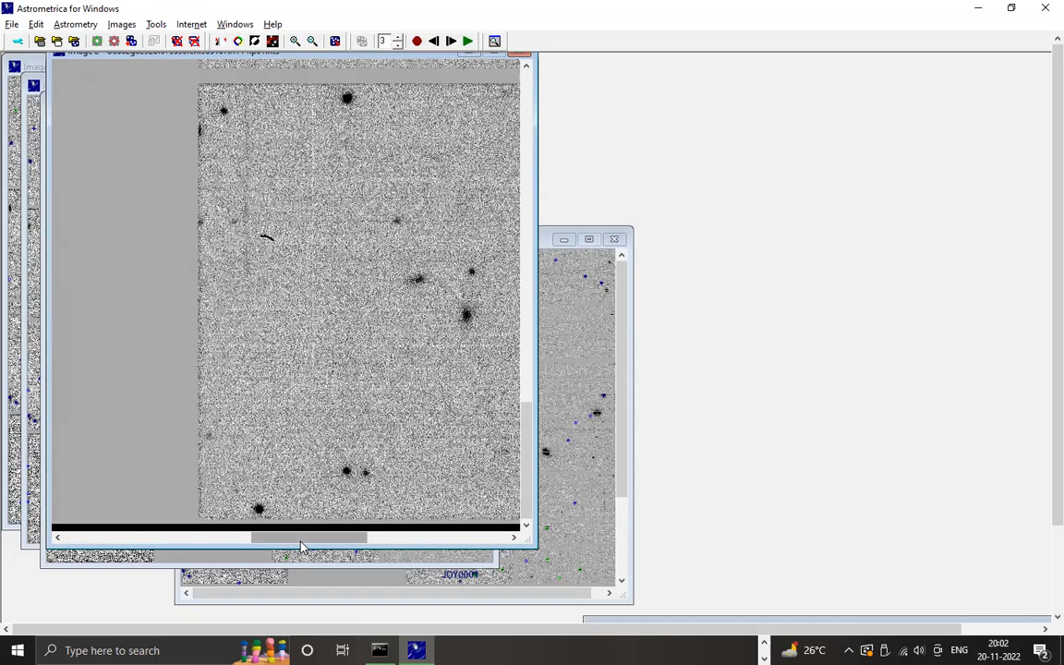
{"action": "left_click_drag", "start_coordinate": [35, 514], "coordinate": [76, 512]}
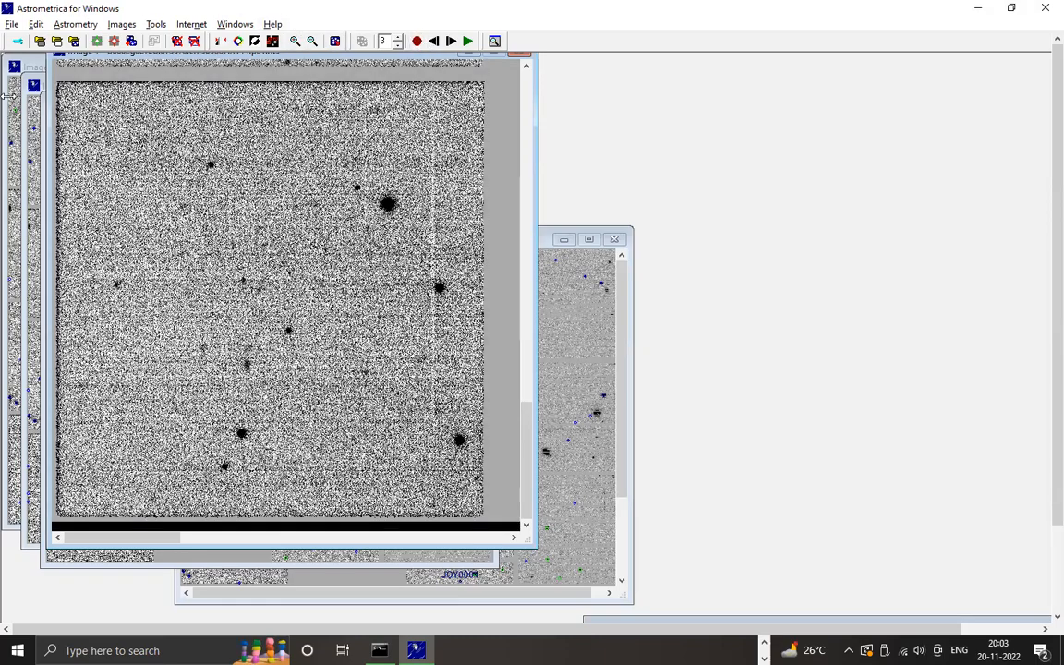
{"action": "left_click", "coordinate": [12, 25]}
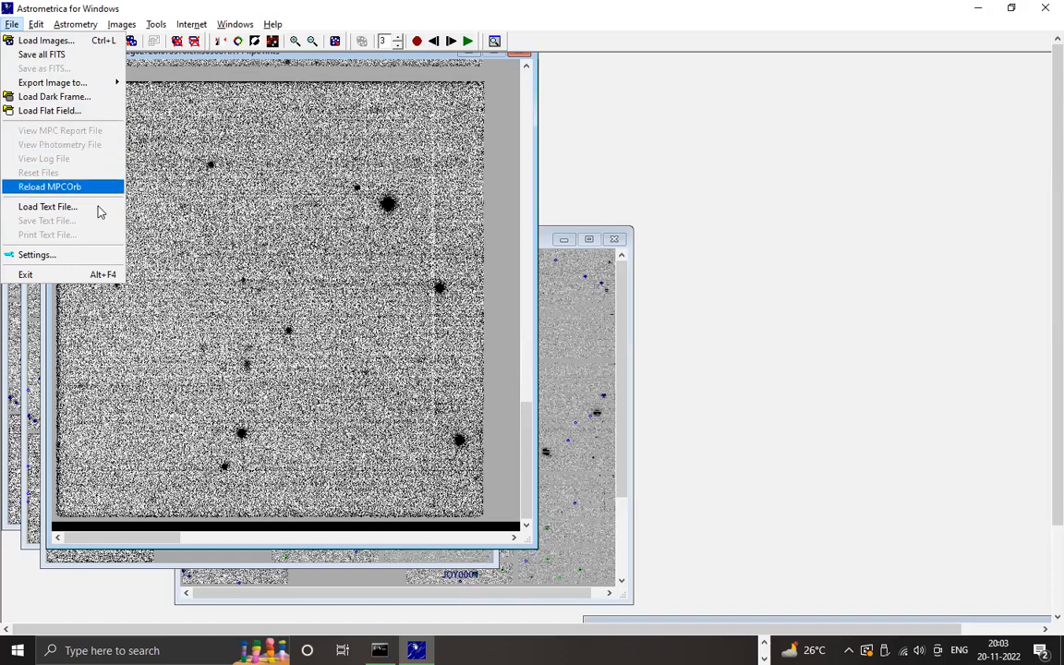
{"action": "left_click", "coordinate": [513, 538]}
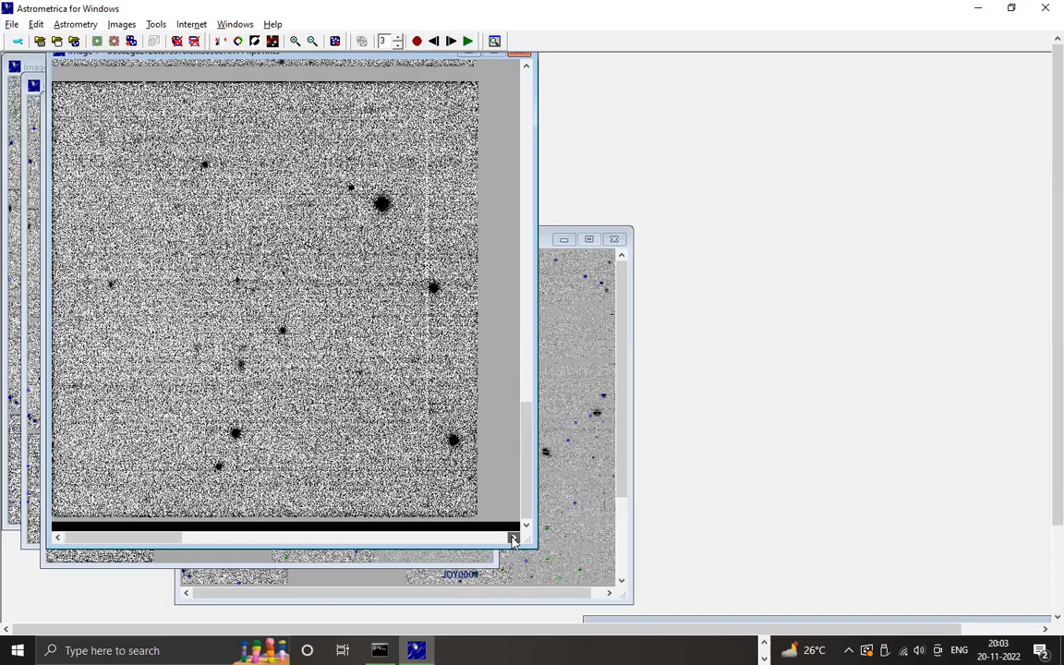
{"action": "left_click", "coordinate": [513, 539]}
{"action": "left_click_drag", "start_coordinate": [186, 539], "coordinate": [307, 540]}
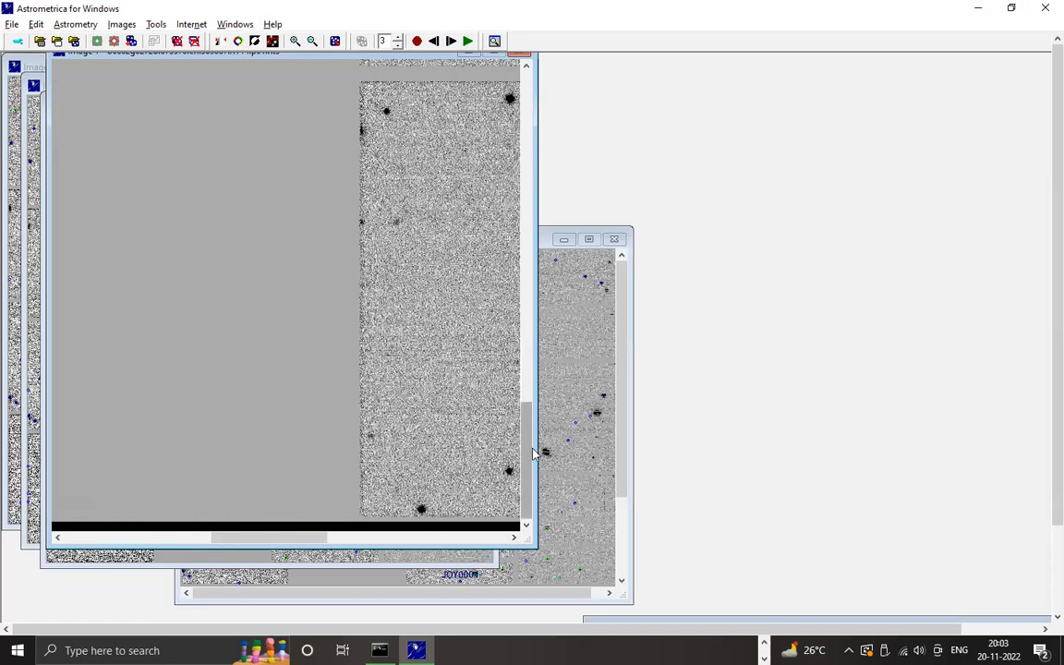
Close the blink window and all four image windows of the set.
{"action": "left_click", "coordinate": [523, 57]}
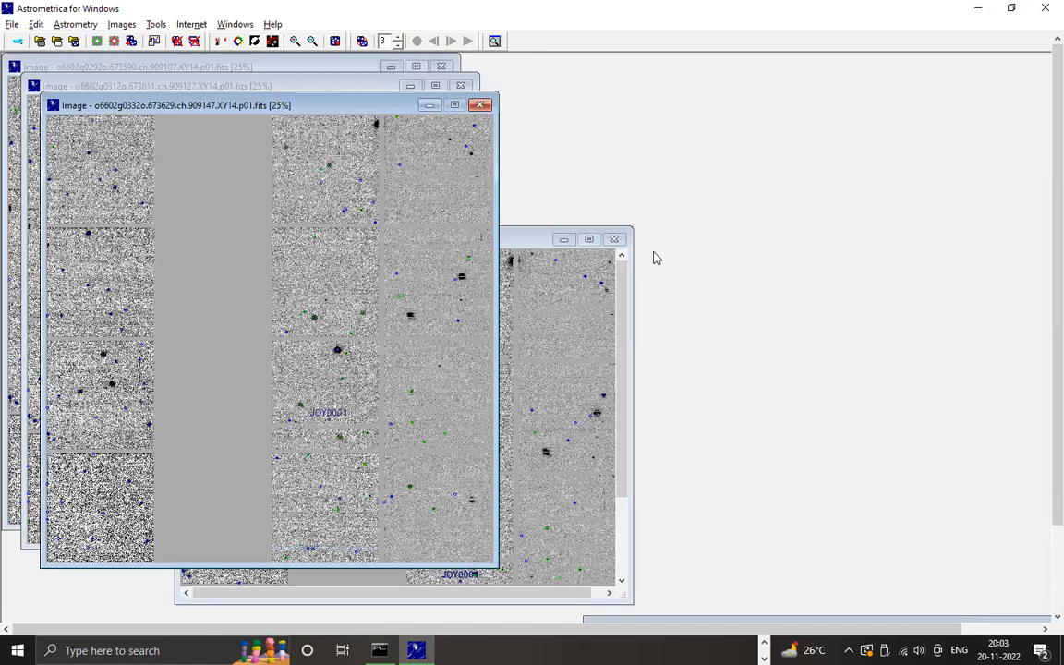
{"action": "left_click", "coordinate": [480, 104]}
{"action": "left_click", "coordinate": [461, 87]}
{"action": "left_click", "coordinate": [442, 67]}
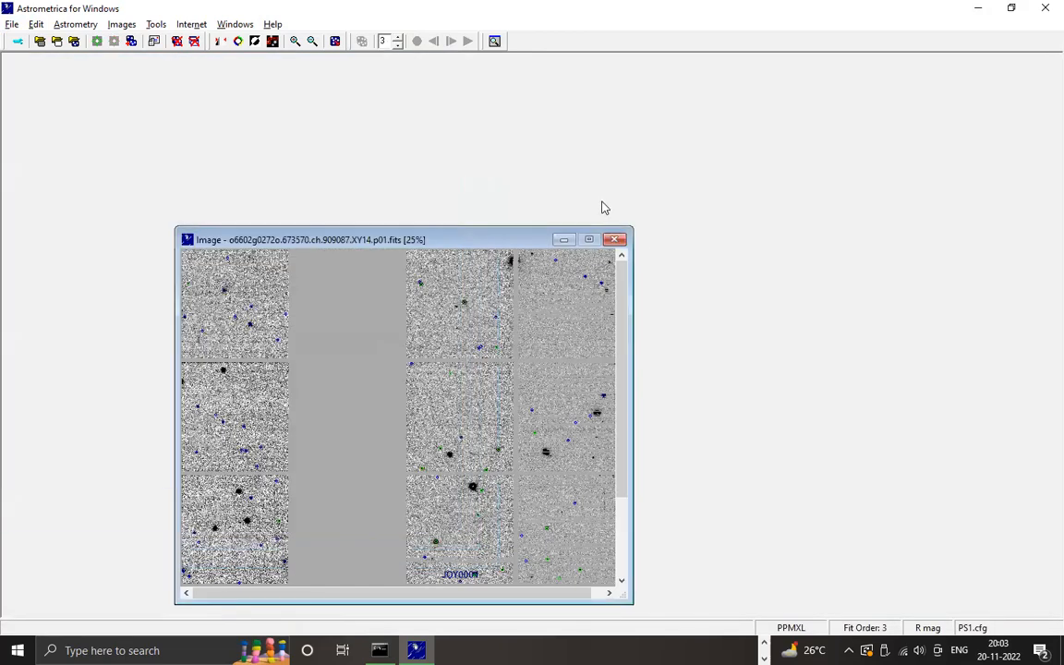
{"action": "left_click", "coordinate": [615, 239]}
Open the MPC report file and copy its entire text, from the COD F51 line through the end line.
{"action": "left_click", "coordinate": [11, 24]}
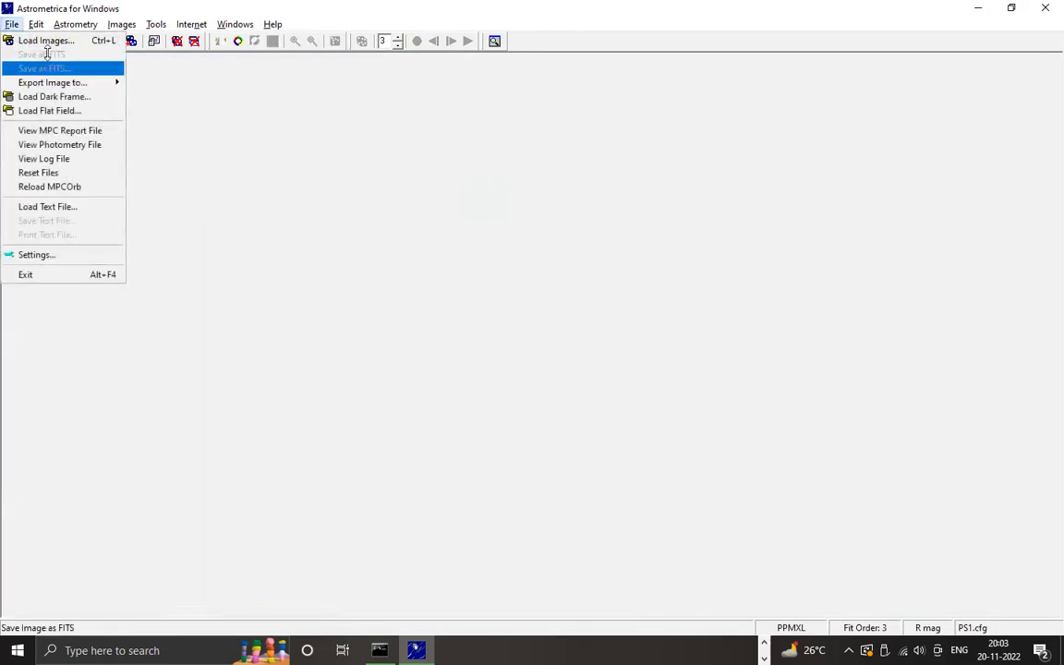
{"action": "left_click", "coordinate": [87, 131]}
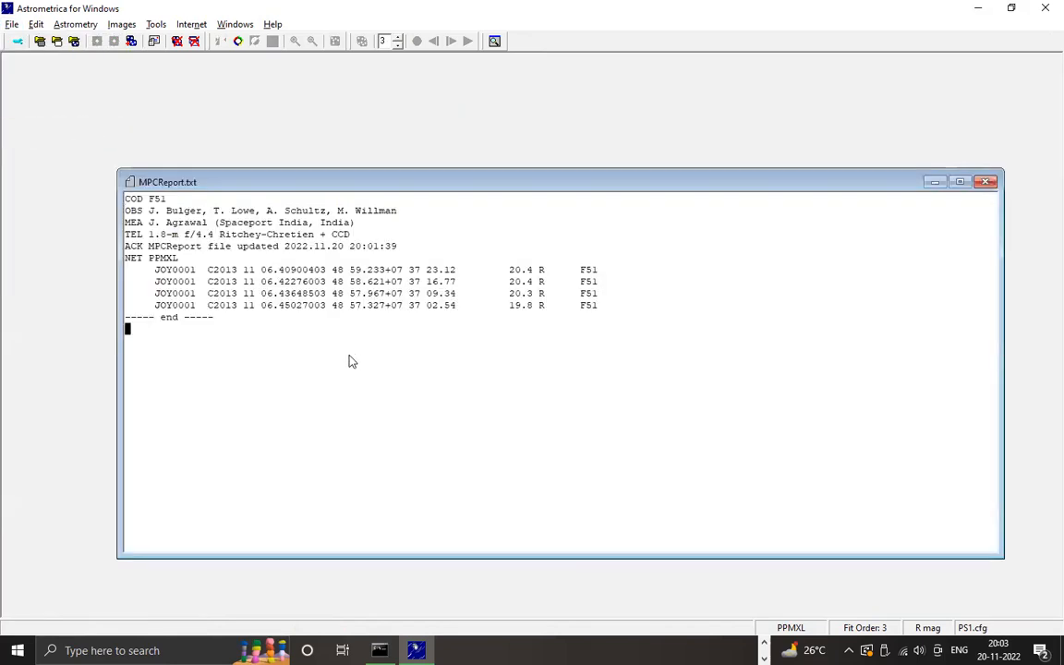
{"action": "left_click_drag", "start_coordinate": [314, 320], "coordinate": [64, 112]}
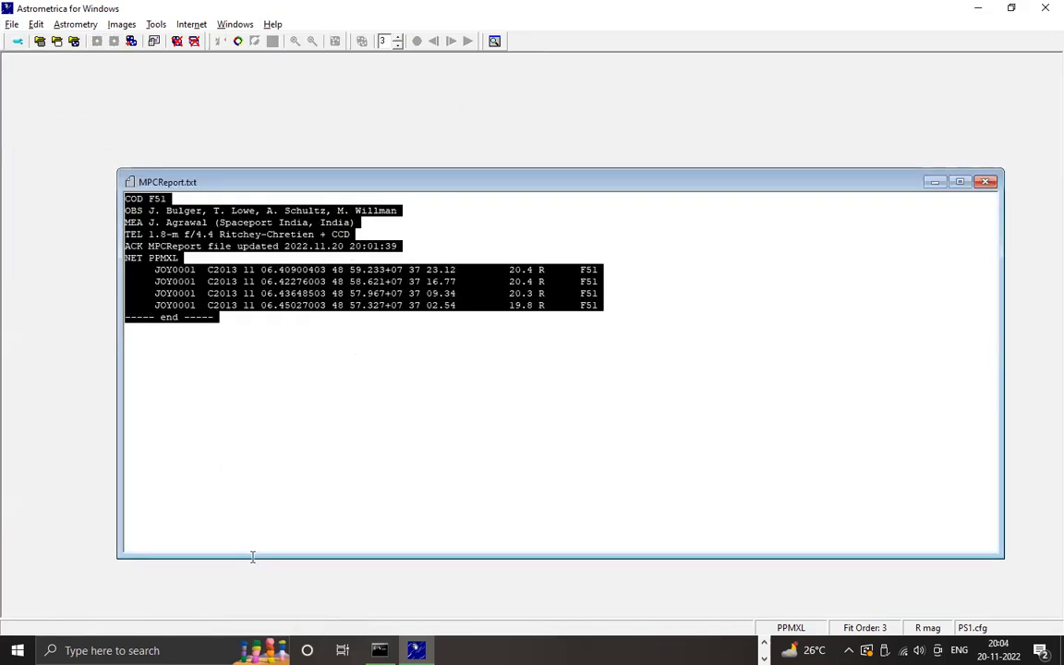
{"action": "left_click", "coordinate": [227, 501]}
{"action": "left_click_drag", "start_coordinate": [242, 342], "coordinate": [131, 180]}
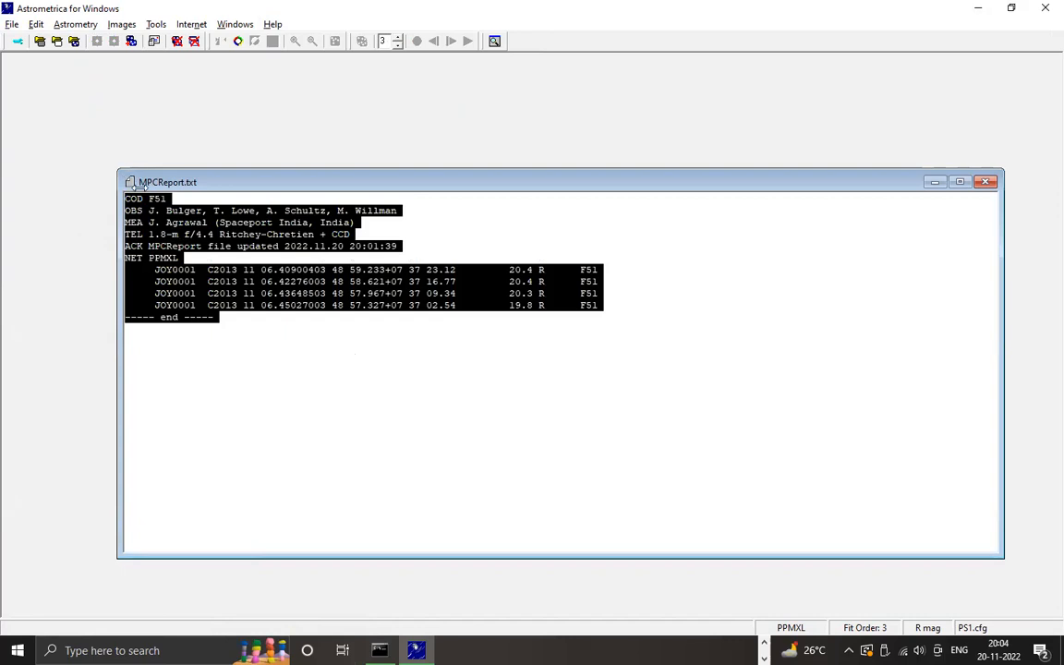
{"action": "left_click", "coordinate": [299, 349]}
{"action": "left_click_drag", "start_coordinate": [299, 349], "coordinate": [79, 203]}
{"action": "left_click", "coordinate": [323, 377]}
{"action": "left_click_drag", "start_coordinate": [323, 377], "coordinate": [44, 108]}
Switch to the IASC team page in Chrome, paste the copied text into the MPC Report field and review it.
{"action": "left_click", "coordinate": [764, 644]}
{"action": "left_click", "coordinate": [376, 650]}
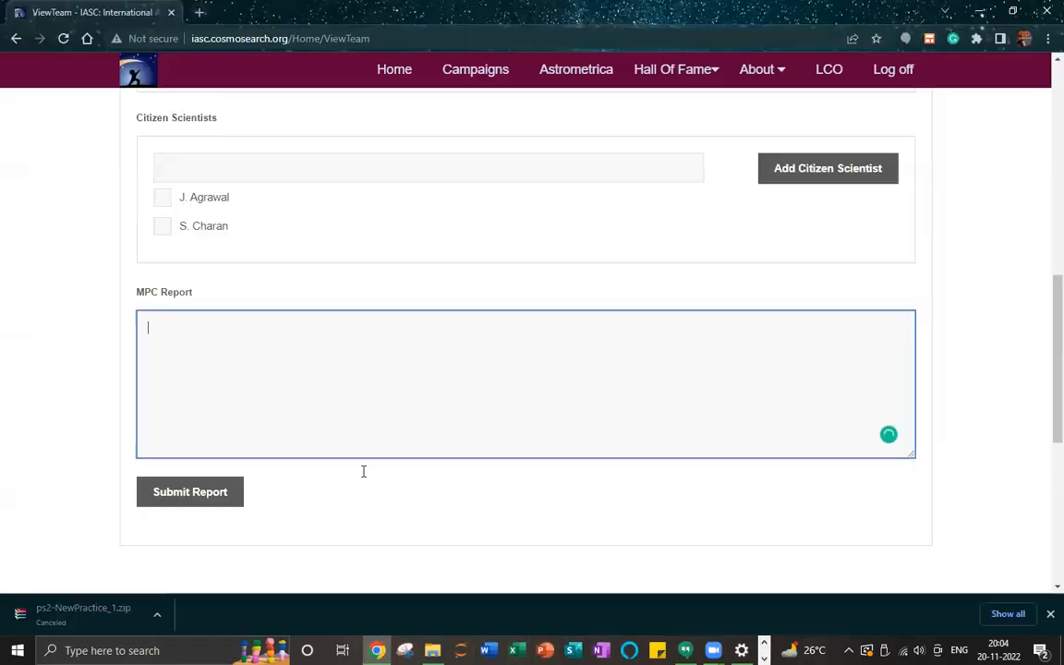
{"action": "key", "text": "ctrl+v"}
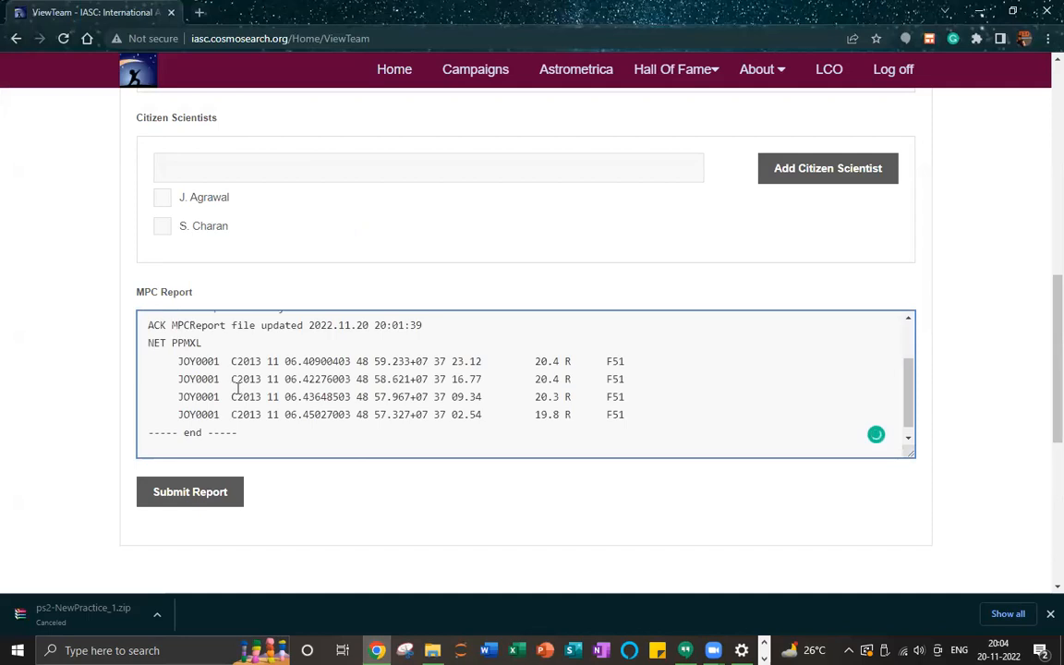
{"action": "scroll", "coordinate": [217, 319], "scroll_direction": "up", "scroll_amount": 3}
{"action": "scroll", "coordinate": [234, 342], "scroll_direction": "down", "scroll_amount": 5}
{"action": "scroll", "coordinate": [233, 341], "scroll_direction": "up", "scroll_amount": 3}
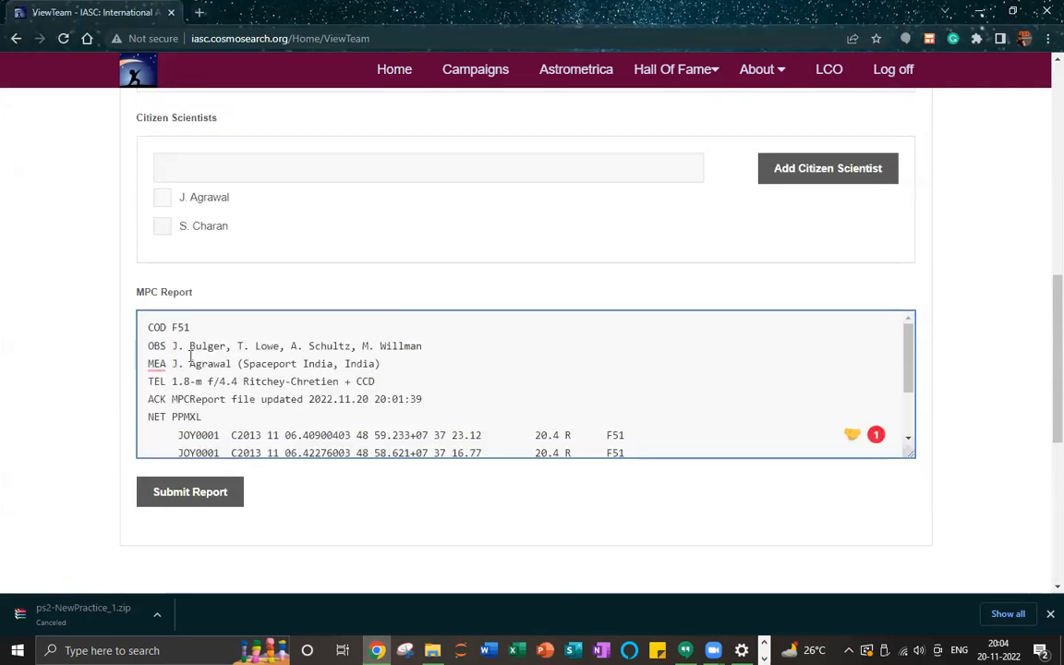
Select the citizen scientist named in the report's MEA line and view the image set choices without choosing one.
{"action": "left_click_drag", "start_coordinate": [170, 363], "coordinate": [246, 368]}
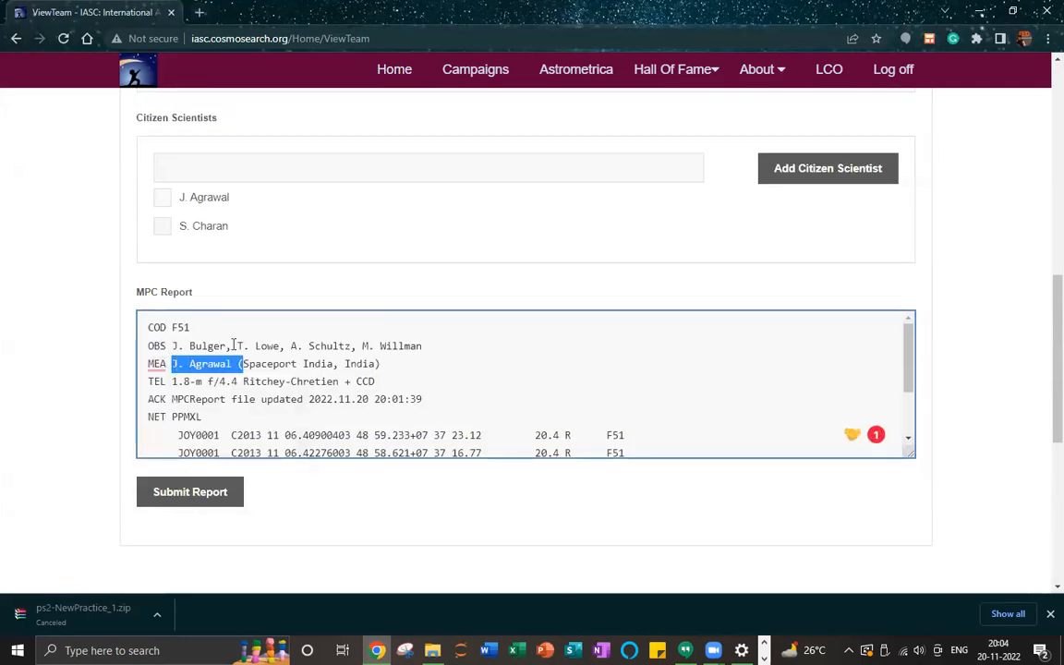
{"action": "left_click", "coordinate": [162, 199]}
{"action": "scroll", "coordinate": [219, 247], "scroll_direction": "up", "scroll_amount": 2}
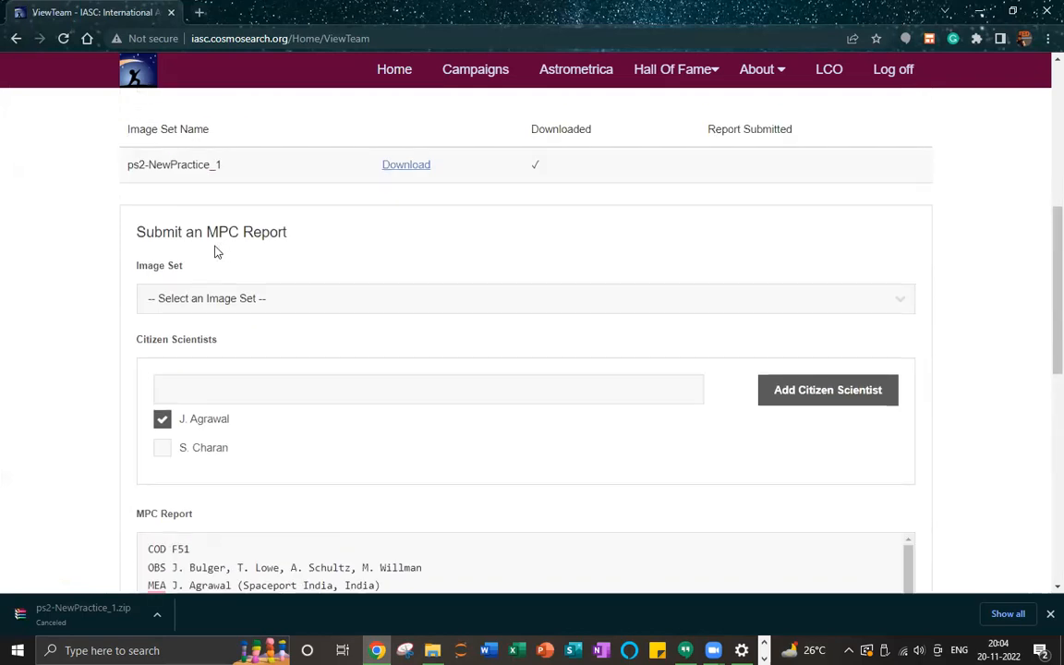
{"action": "left_click", "coordinate": [175, 297]}
{"action": "left_click", "coordinate": [123, 244]}
Clear all the pasted text from the MPC Report field.
{"action": "scroll", "coordinate": [172, 312], "scroll_direction": "down", "scroll_amount": 4}
{"action": "scroll", "coordinate": [572, 280], "scroll_direction": "down", "scroll_amount": 1}
{"action": "scroll", "coordinate": [572, 280], "scroll_direction": "down", "scroll_amount": 2}
{"action": "left_click_drag", "start_coordinate": [623, 295], "coordinate": [3, 42]}
{"action": "key", "text": "BackSpace"}
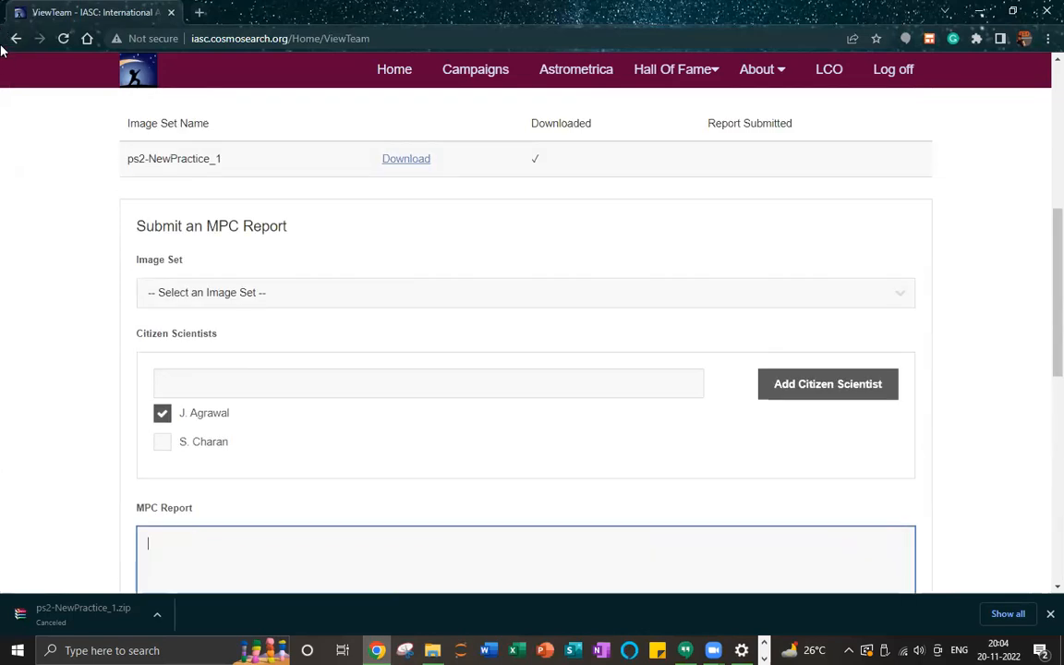